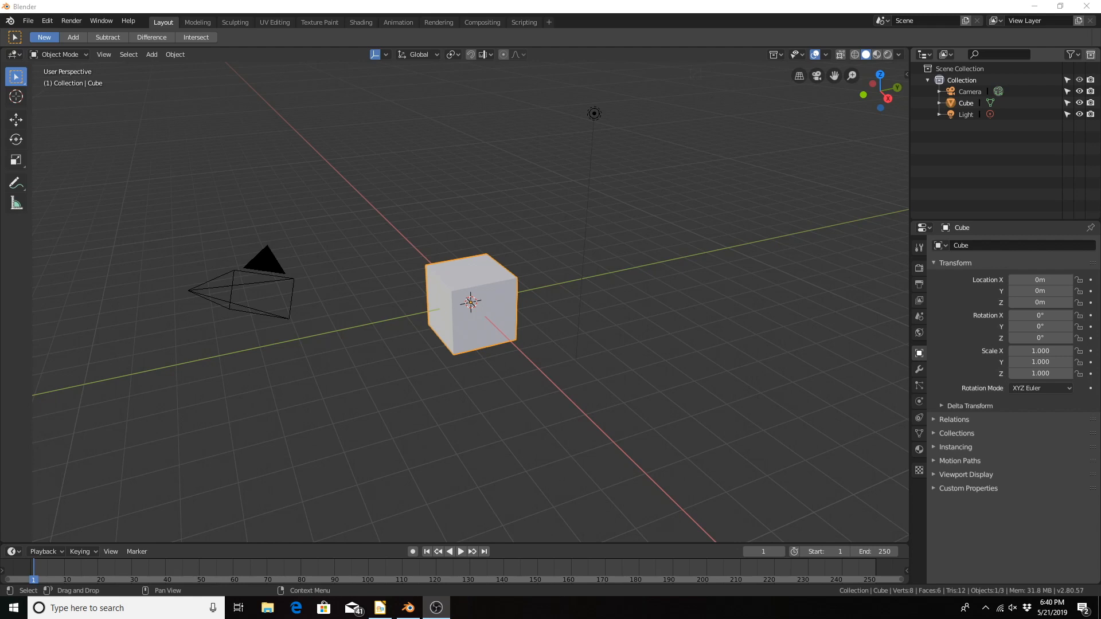
Step: Delete the default cube from the scene
left_click(522, 9)
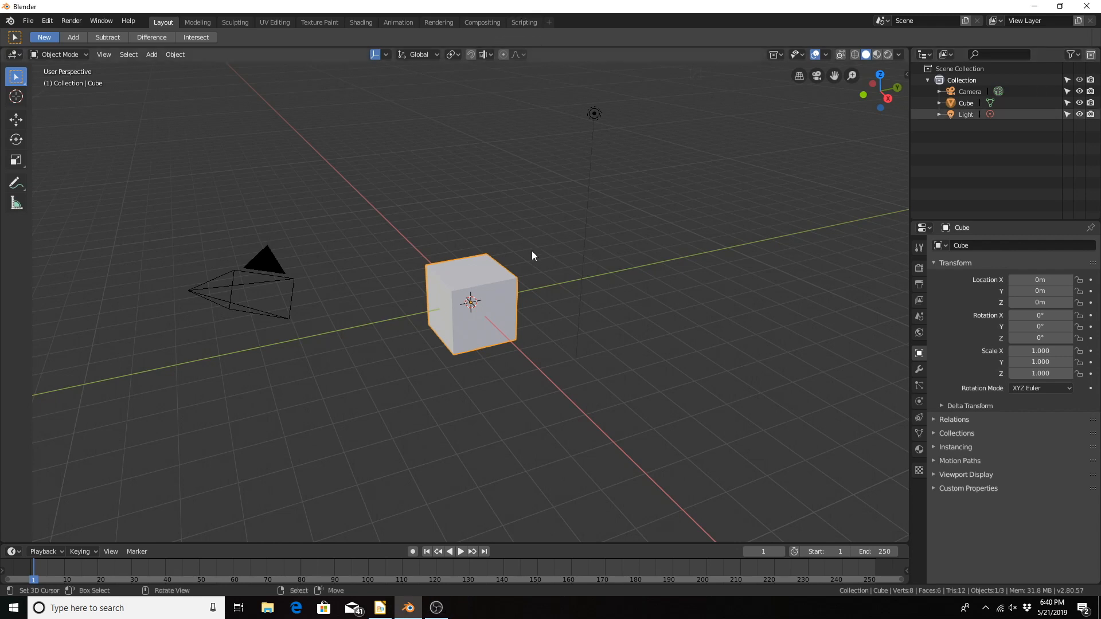
middle_click_drag(477, 281, 496, 257)
key("x")
left_click(485, 208)
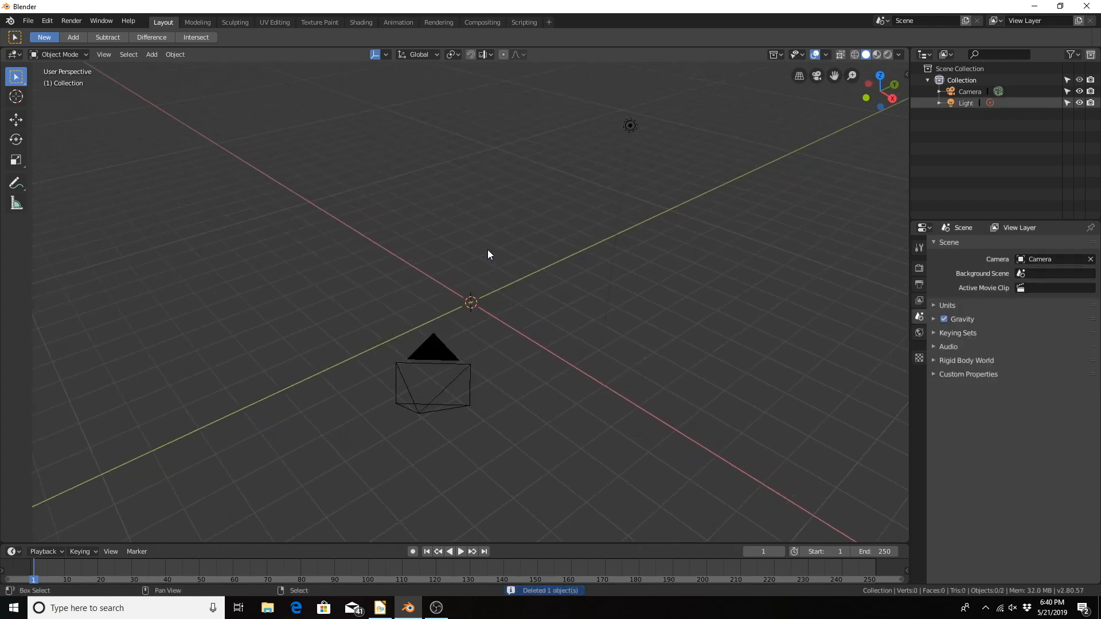
Step: Add a torus mesh at the world origin
key("shift+a")
mouse_move(487, 236)
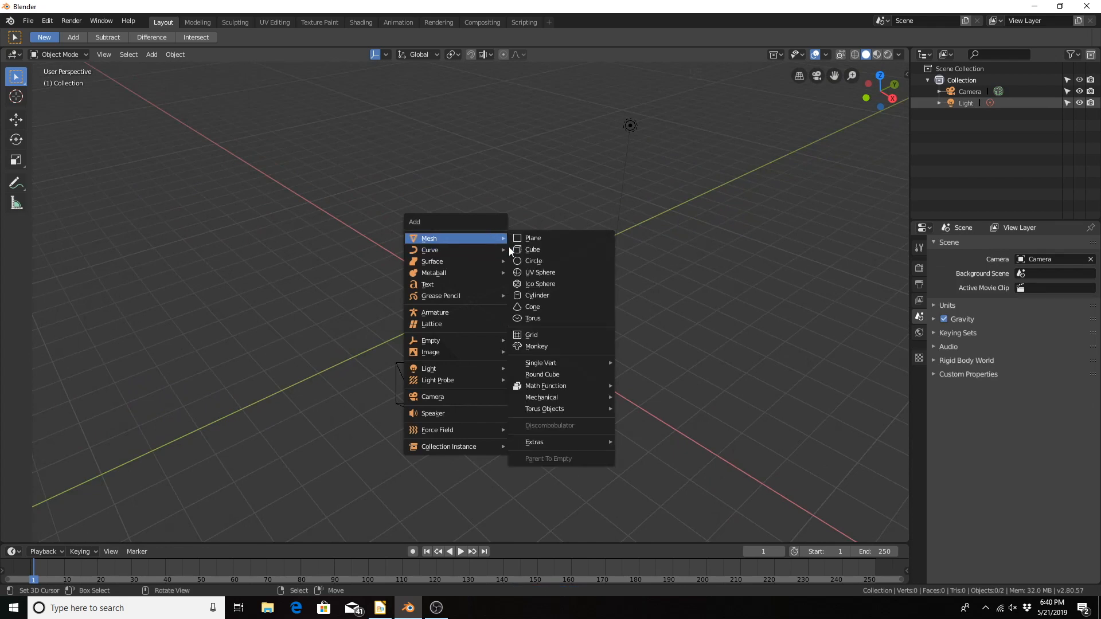
left_click(583, 318)
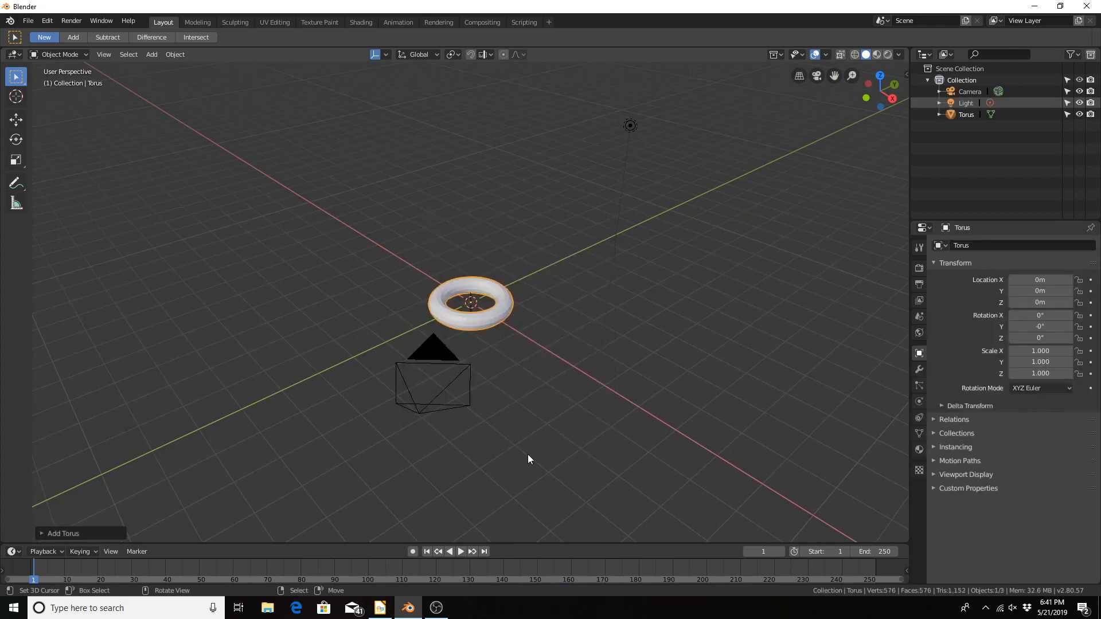
Step: Set the new torus's major segments to 12
middle_click_drag(485, 343, 480, 394)
scroll(474, 410, "up", 2)
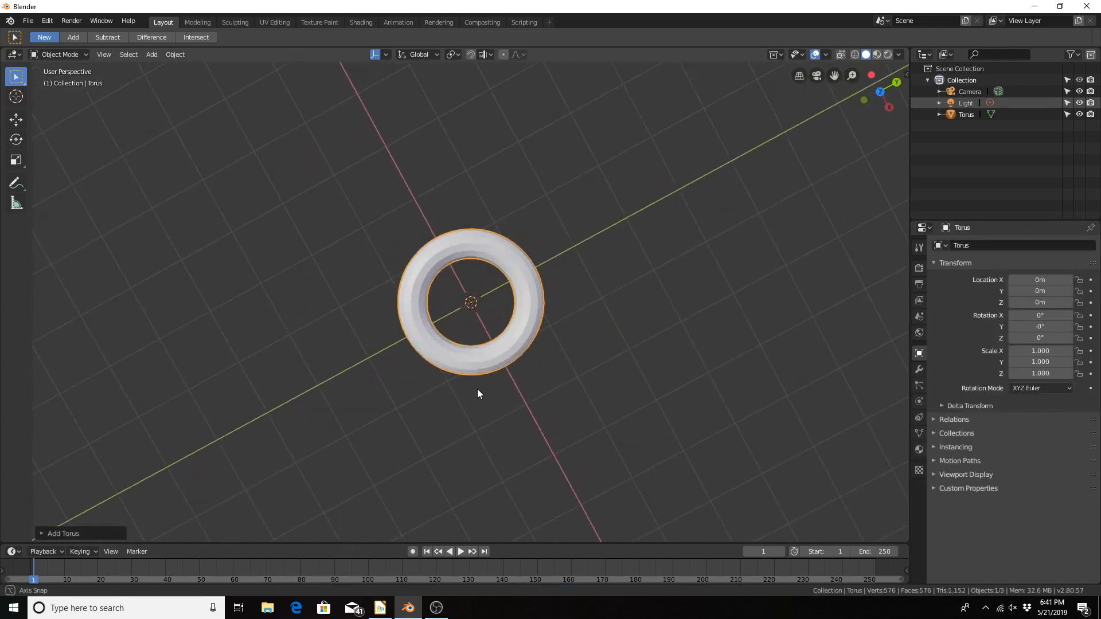
left_click(42, 534)
left_click(106, 433)
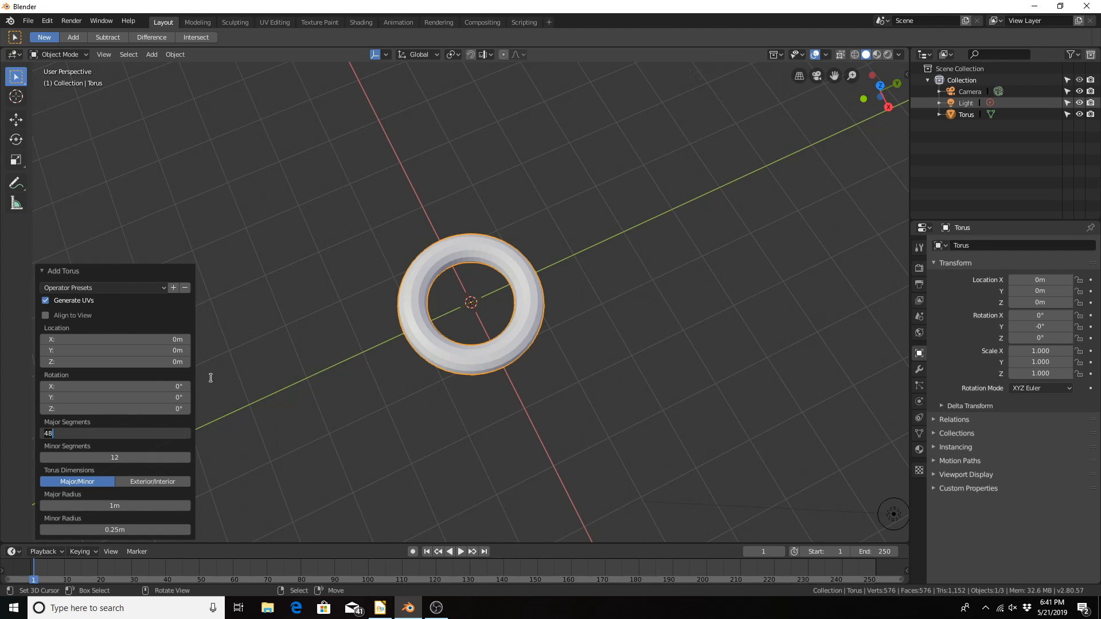
key("BackSpace")
key("BackSpace")
type("12")
key("Return")
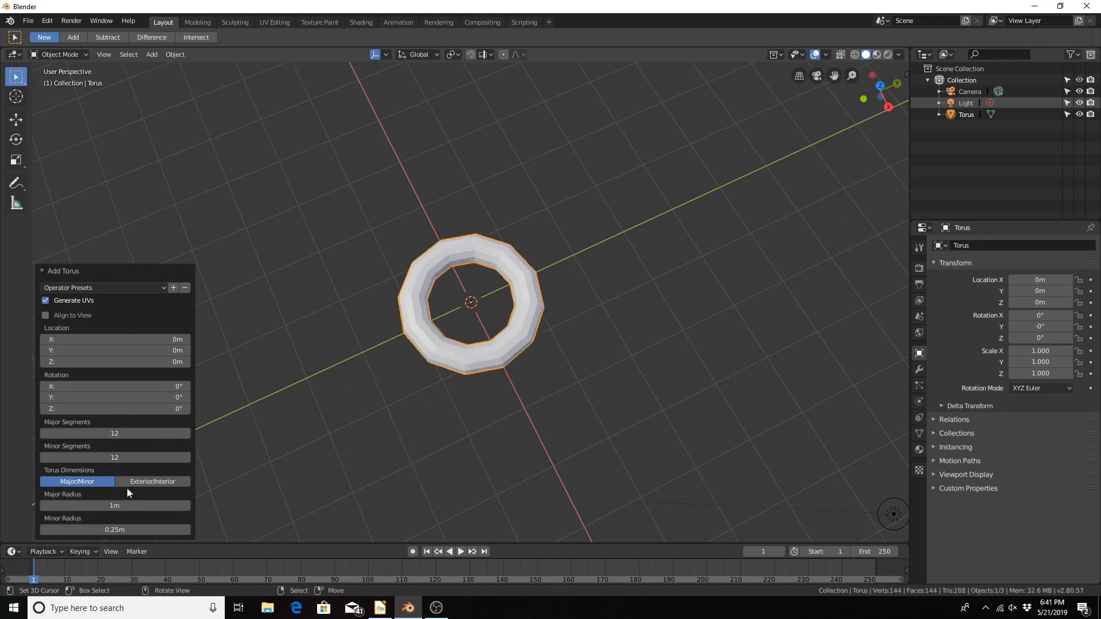
Step: Reduce the torus's minor segments to 3 for a triangular cross-section
left_click(115, 457)
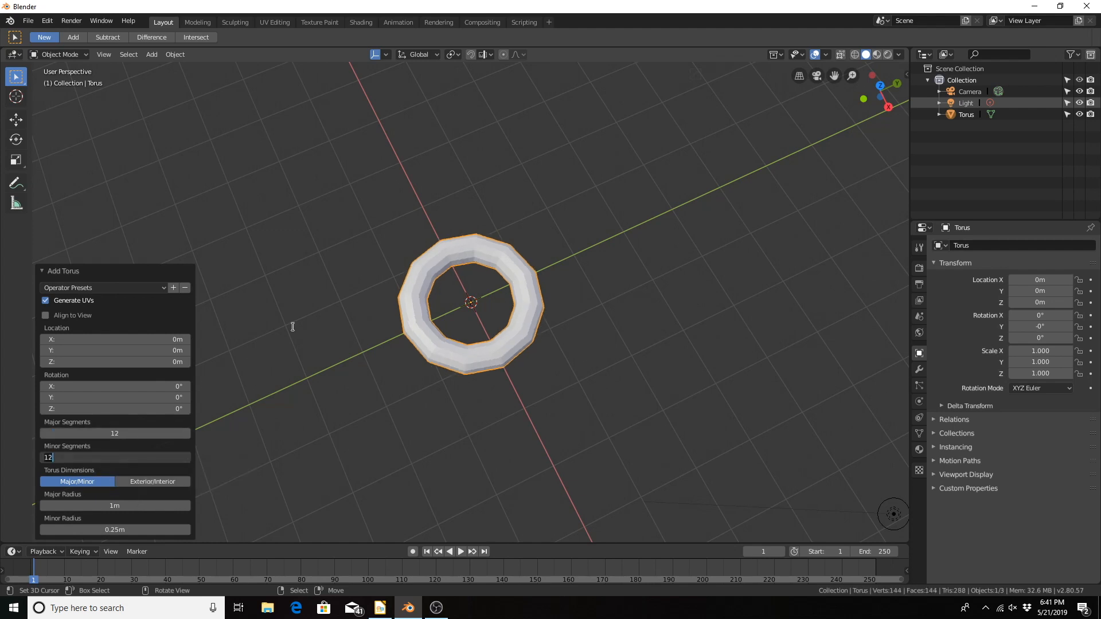
key("BackSpace")
key("BackSpace")
type("3")
key("Return")
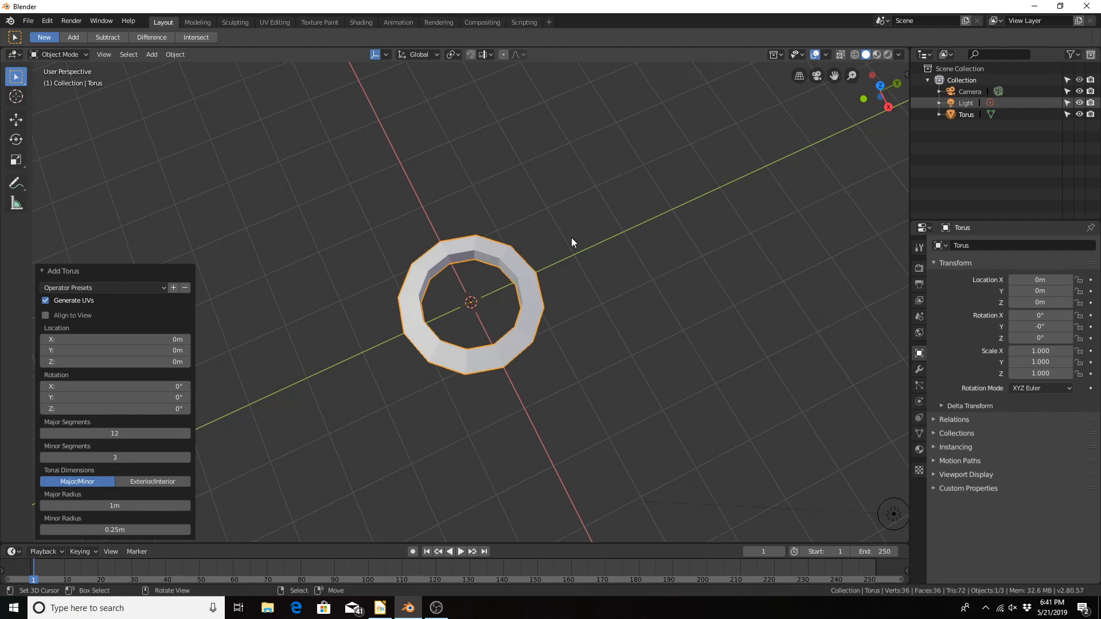
Step: Set the torus's X rotation to 90° and apply its rotation and scale
middle_click_drag(571, 237, 466, 383)
middle_click_drag(517, 347, 324, 143)
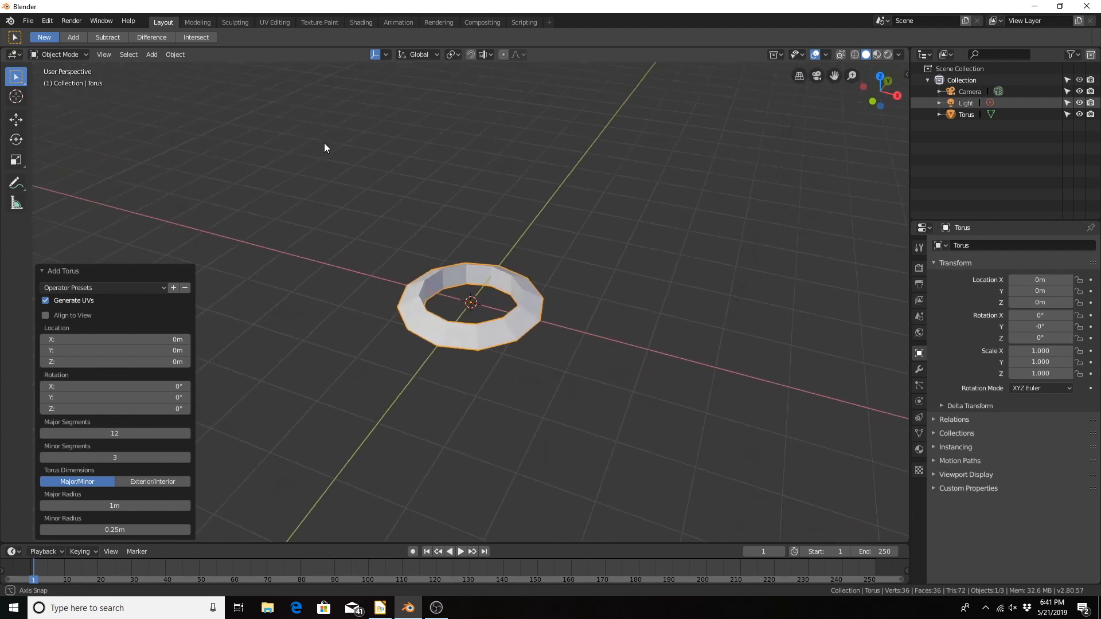
left_click(103, 386)
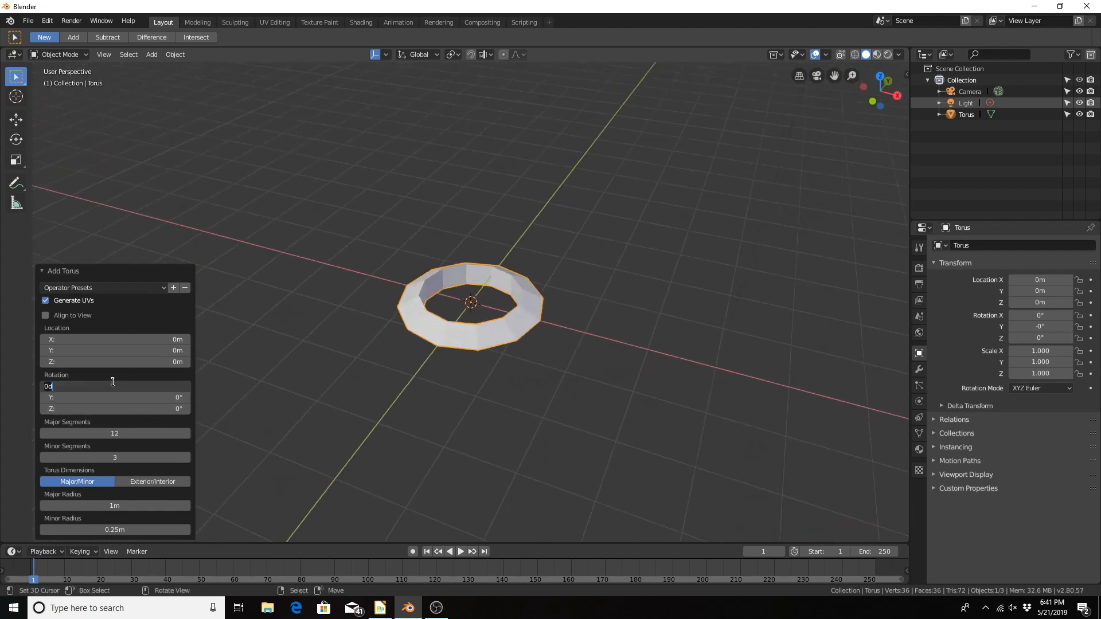
type("90")
key("Return")
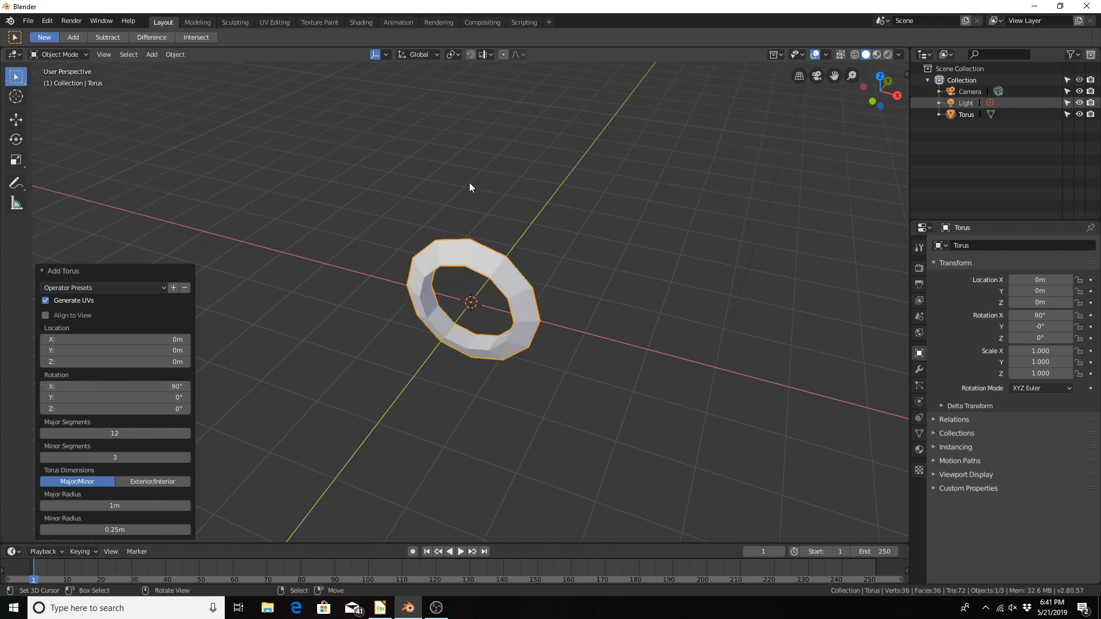
key("ctrl+a")
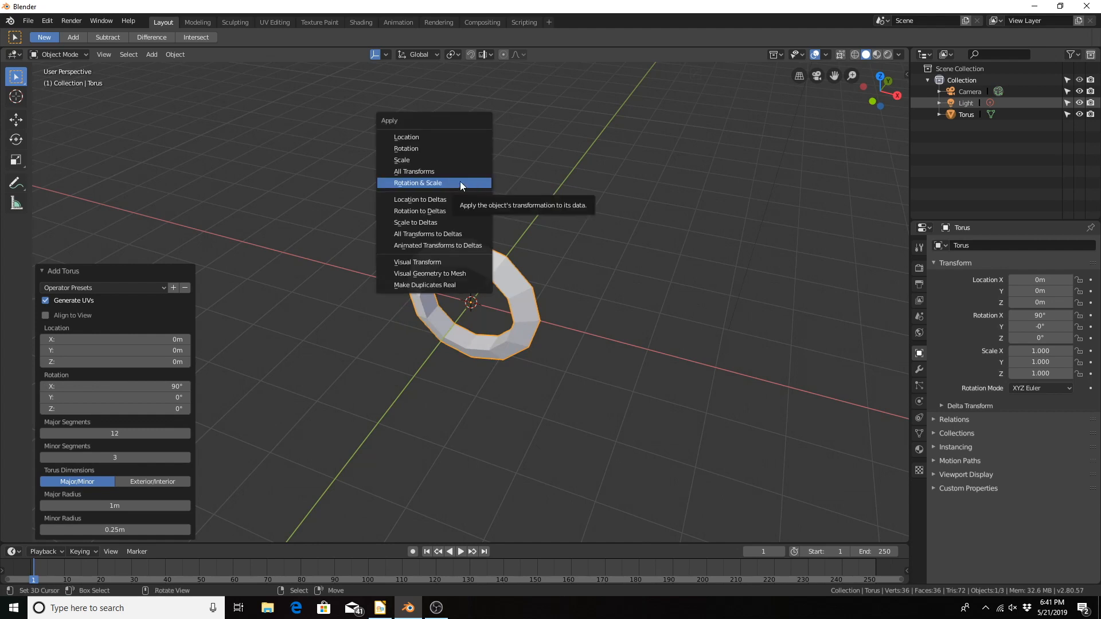
left_click(422, 181)
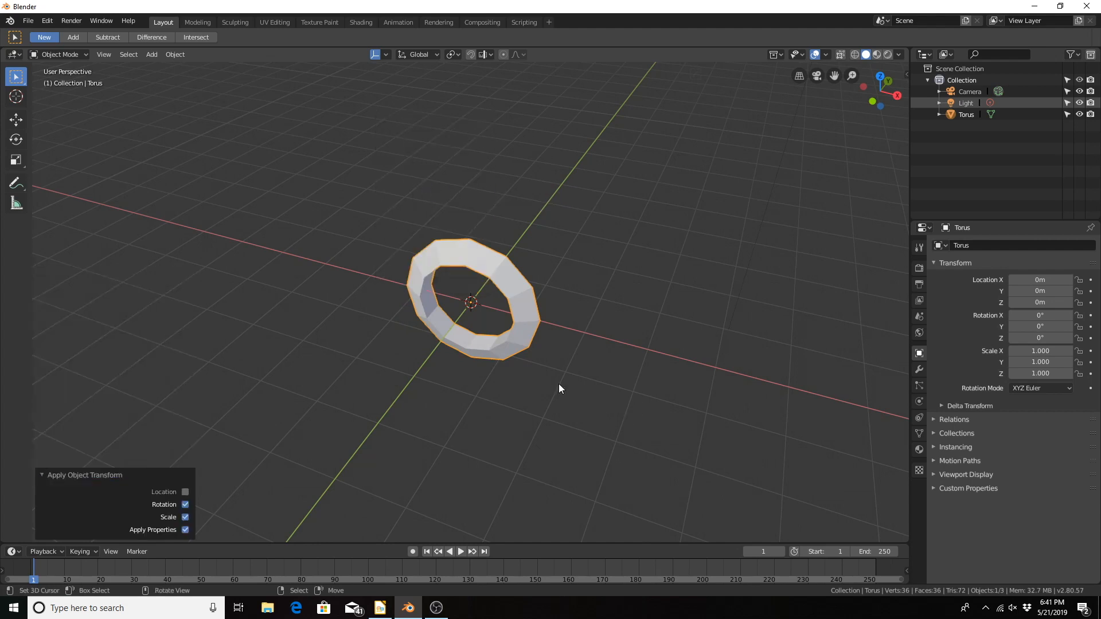
Step: Enter Edit Mode with face selection and select the three faces around one segment near the top of the torus
middle_click_drag(434, 300, 427, 352)
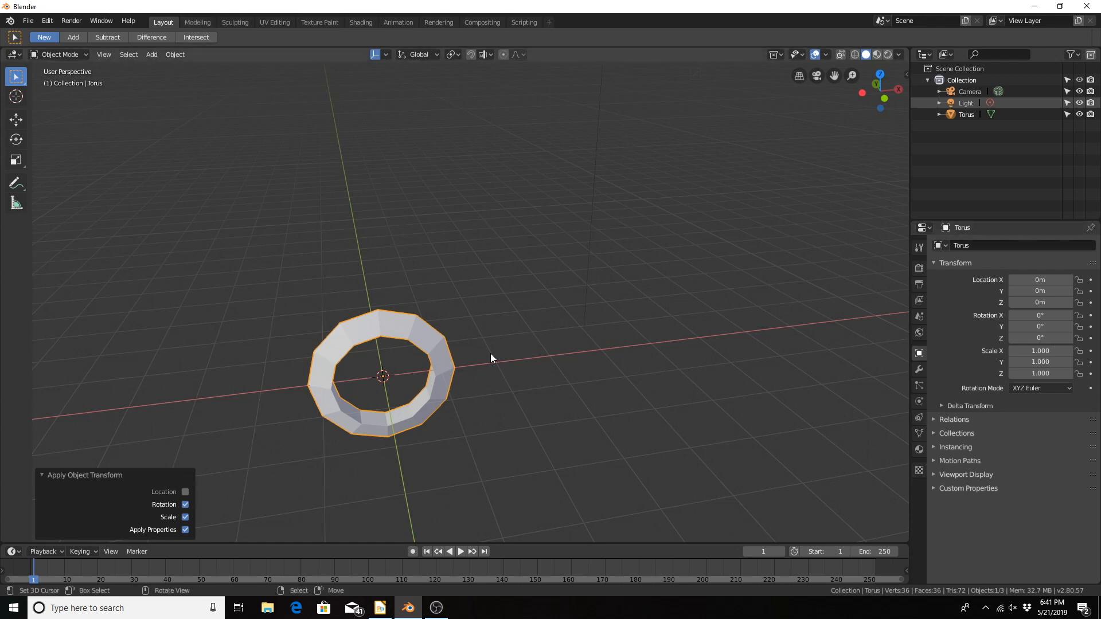
key("Tab")
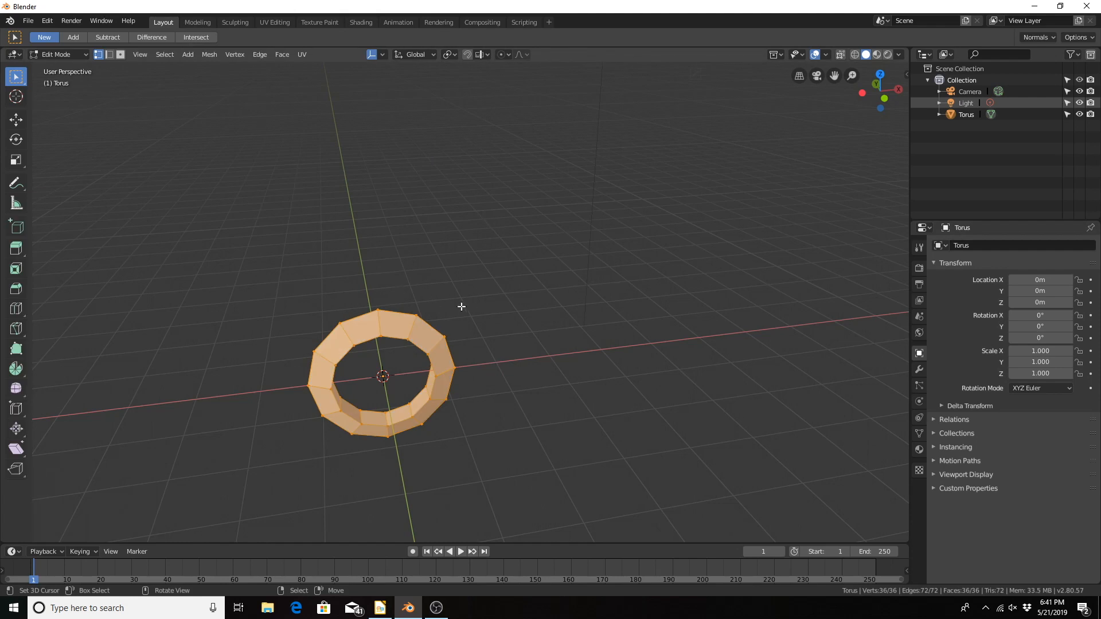
left_click(121, 52)
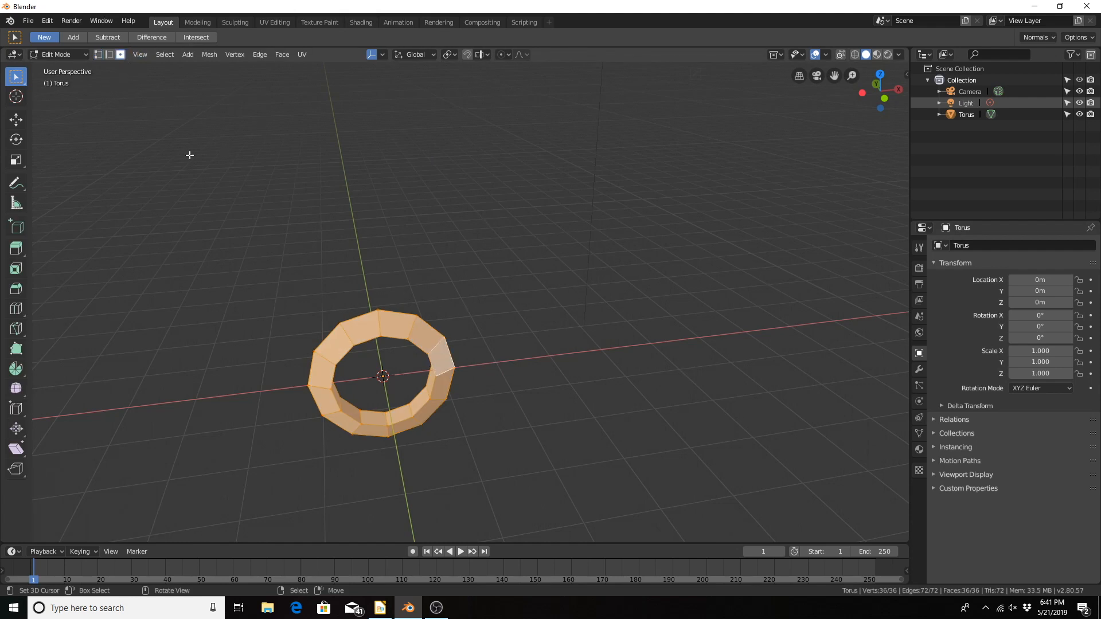
left_click(399, 313)
middle_click_drag(397, 313, 422, 198, "alt")
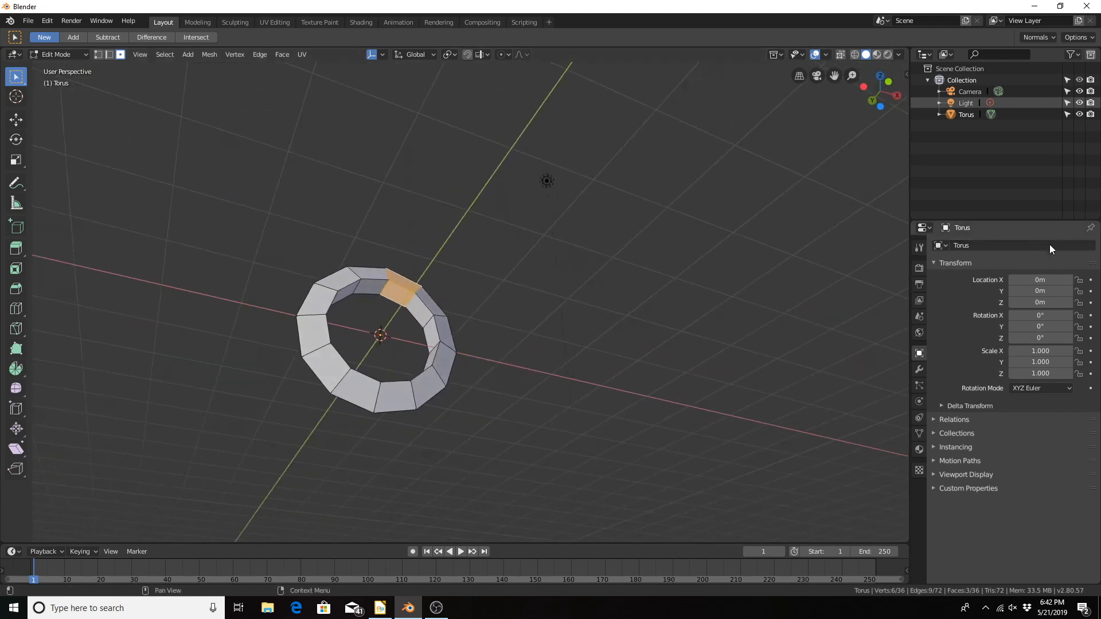
Step: Link the existing material named Material to the torus
left_click(918, 450)
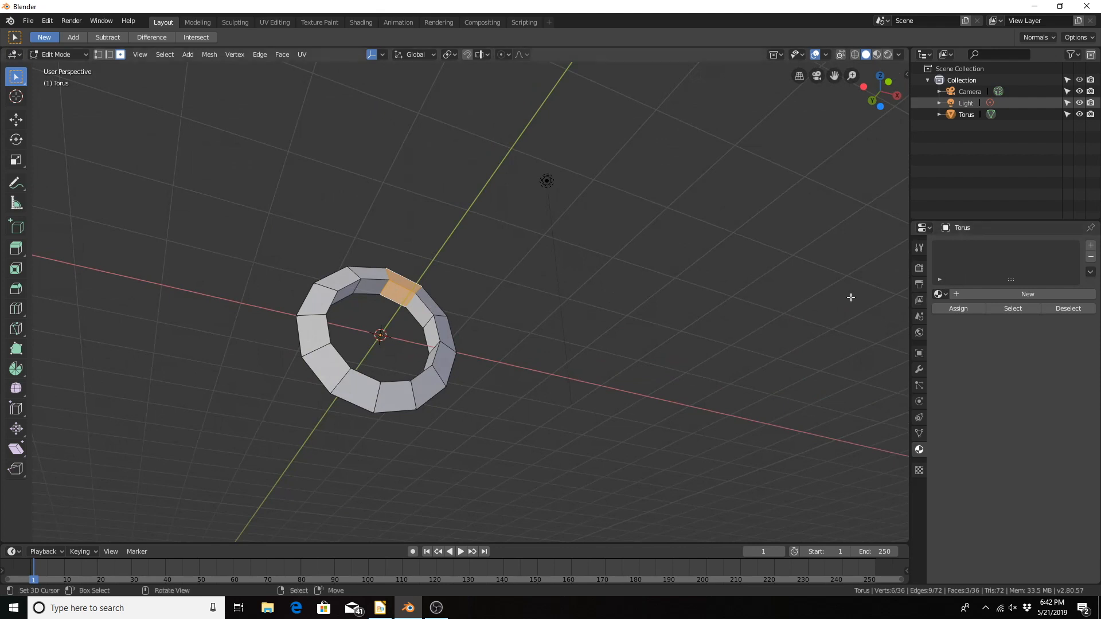
left_click(938, 294)
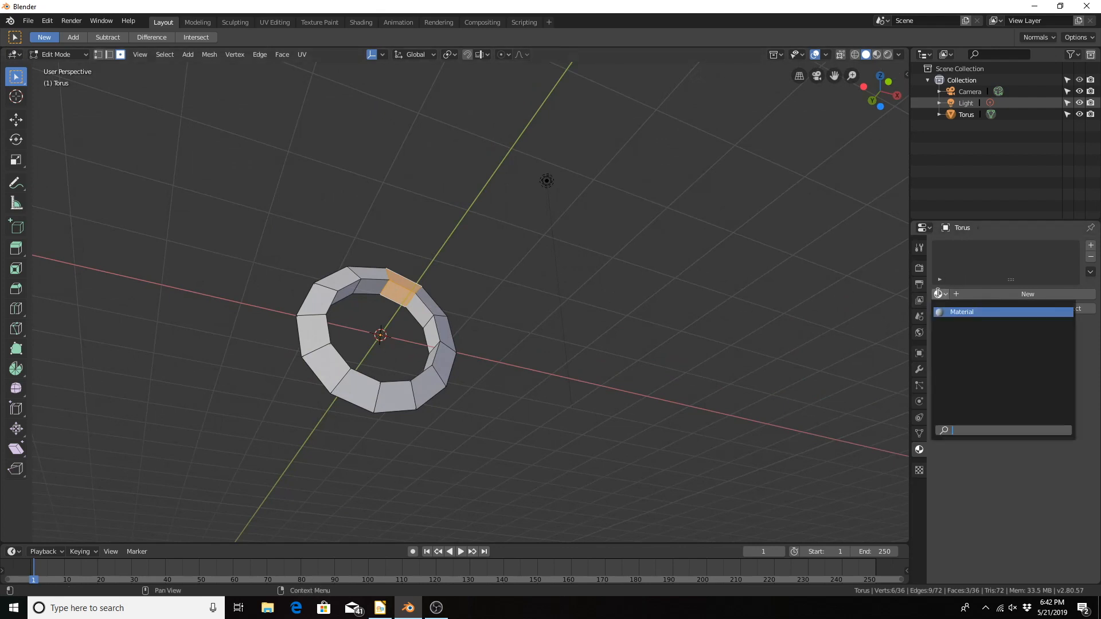
left_click(962, 312)
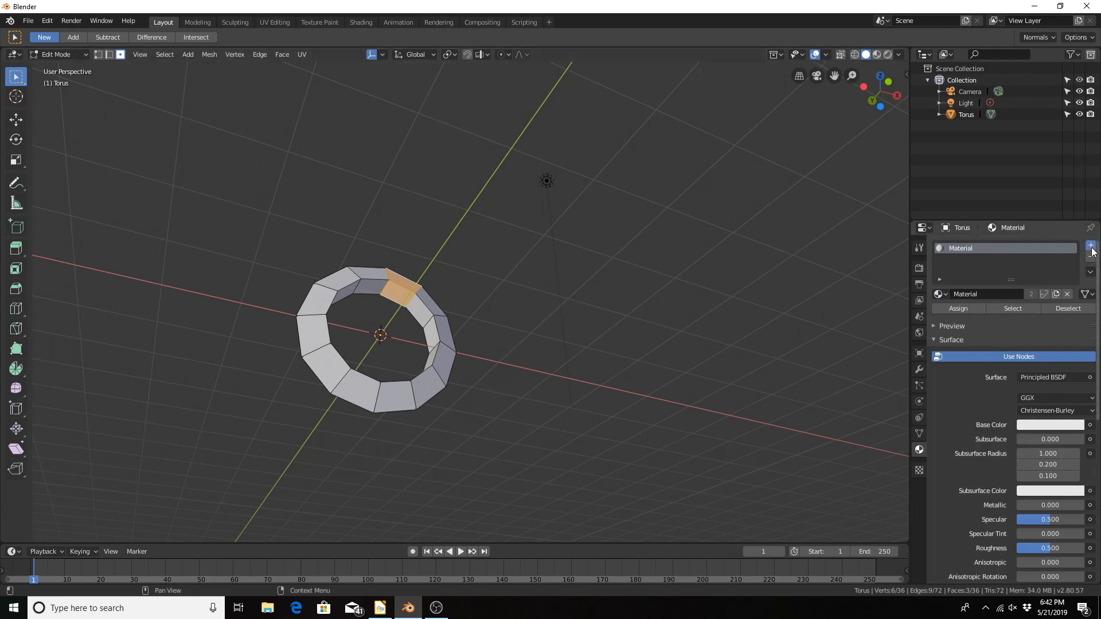
Step: Add a second material slot with a new material and give it a red base color
left_click(1090, 246)
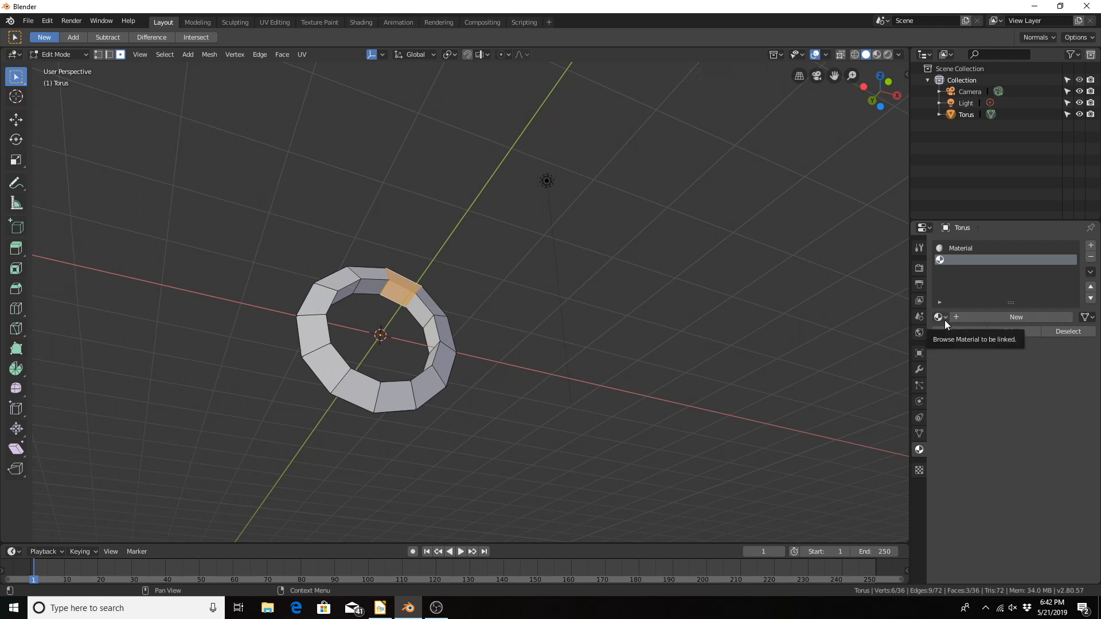
left_click(969, 318)
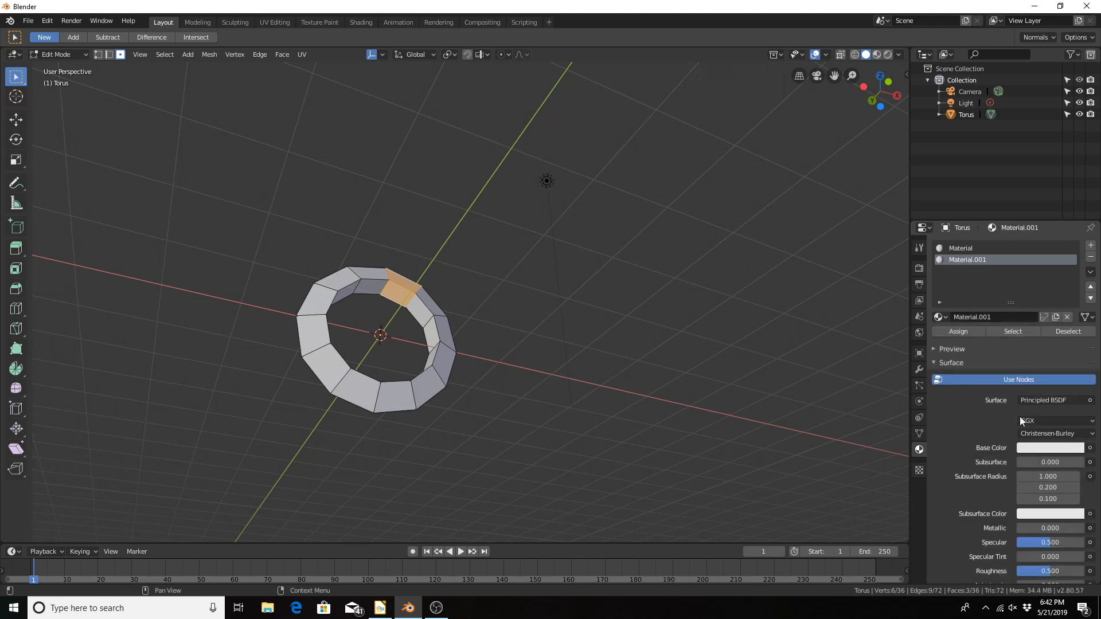
left_click(1036, 447)
left_click(1030, 360)
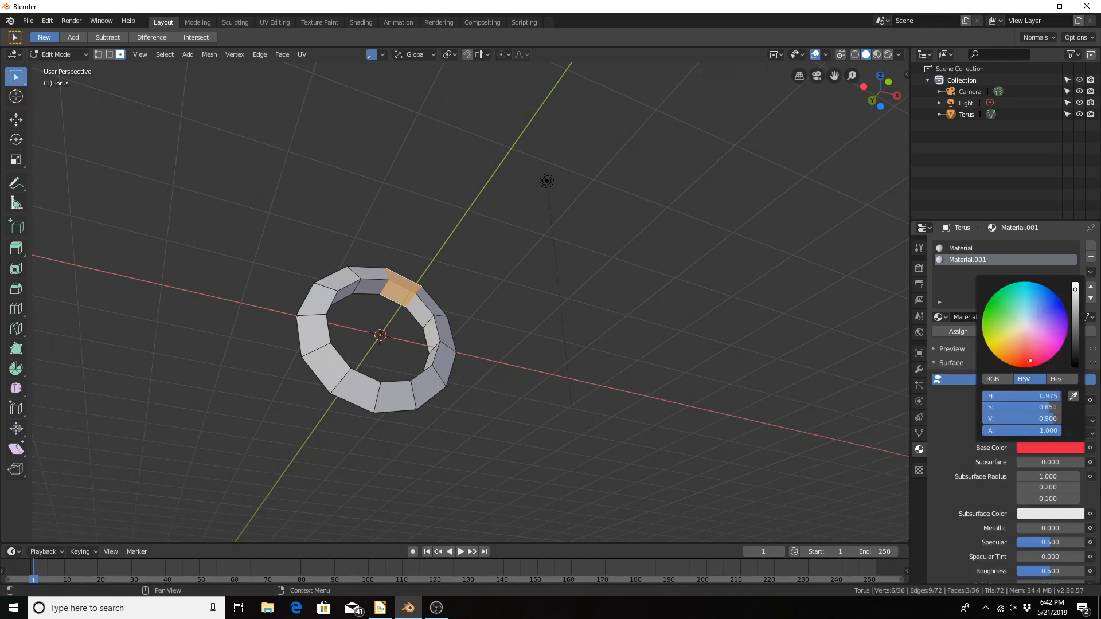
Step: Set the second material's viewport display color to red
scroll(989, 505, "down", 10)
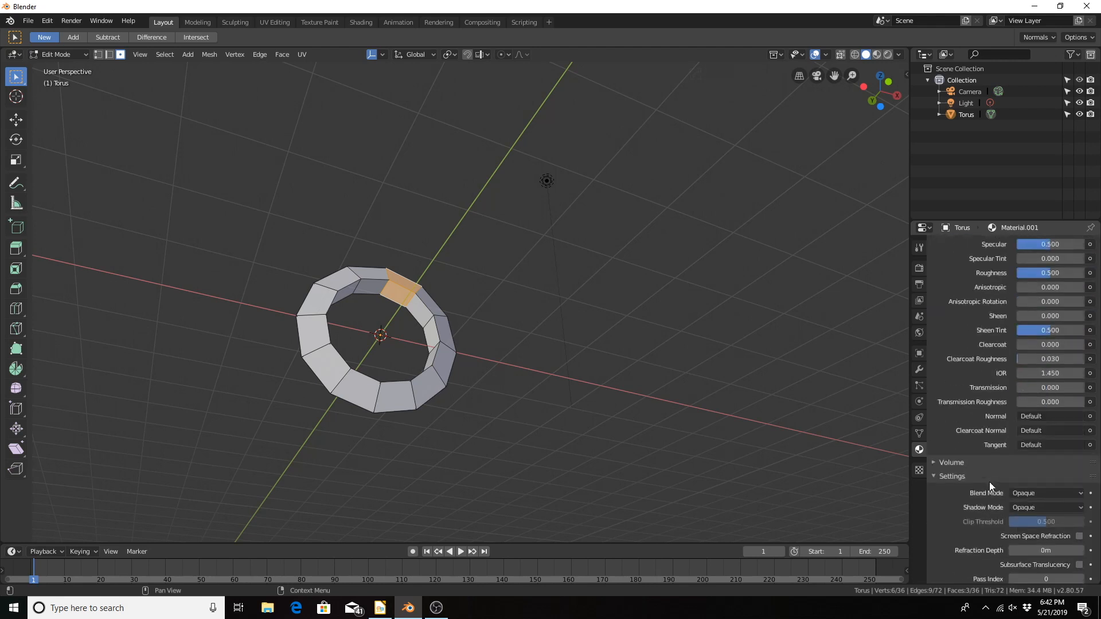
scroll(989, 481, "down", 2)
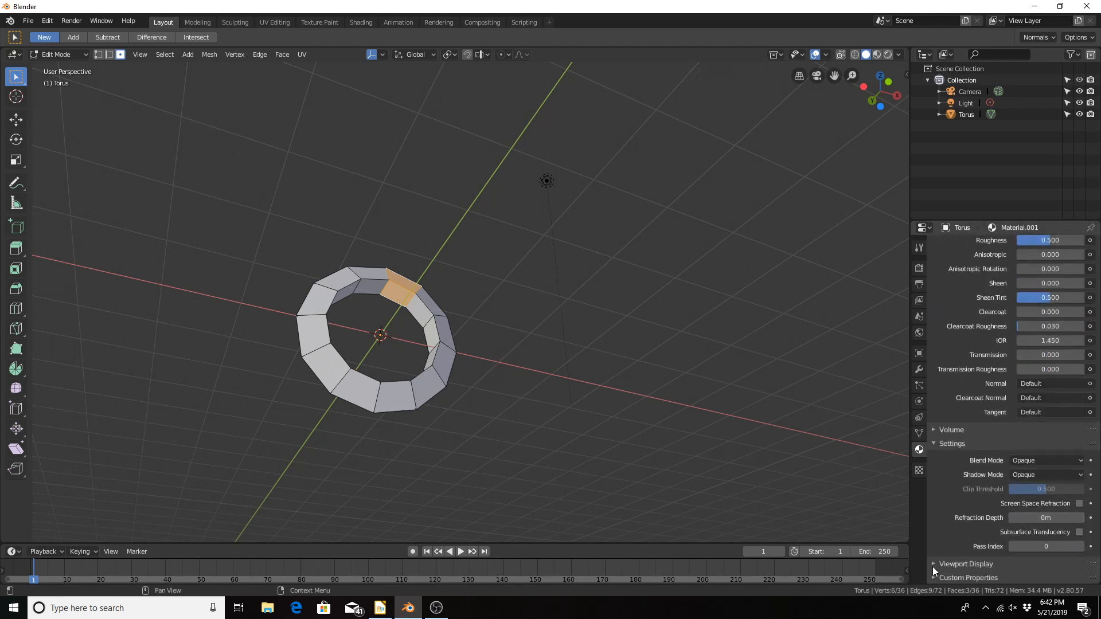
middle_click_drag(547, 304, 413, 325)
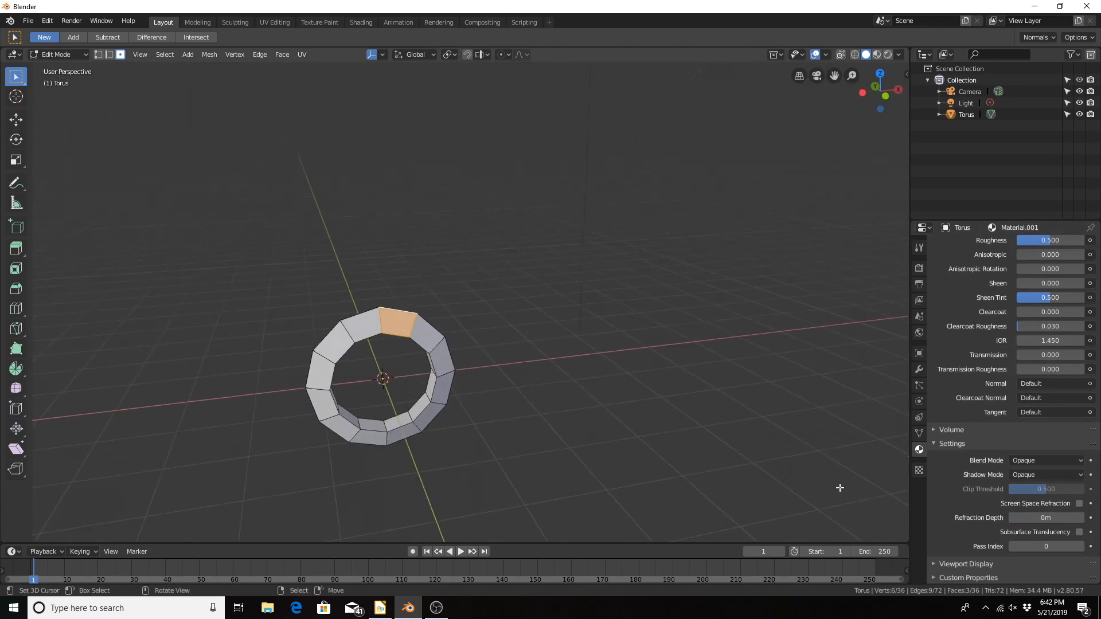
left_click(934, 562)
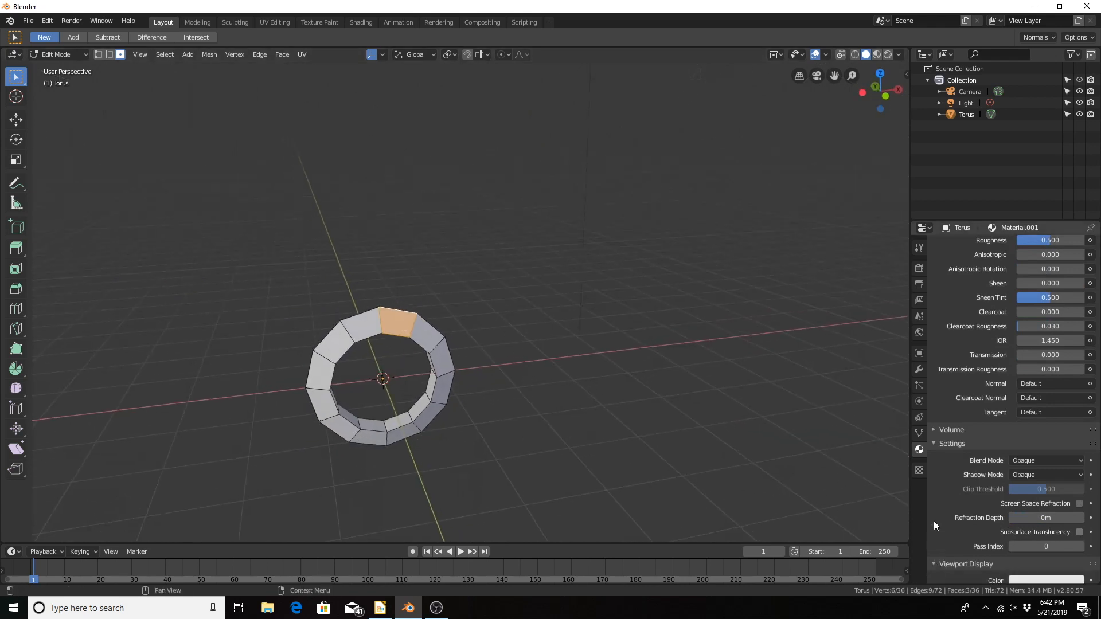
scroll(1005, 513, "down", 2)
left_click(1037, 531)
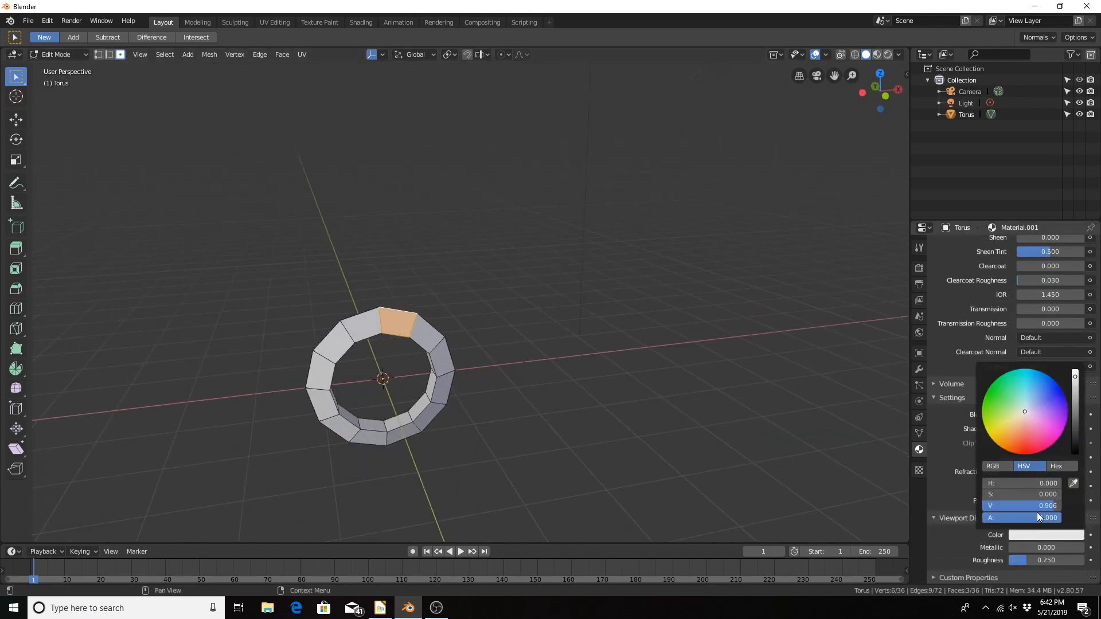
left_click_drag(1034, 420, 1024, 453)
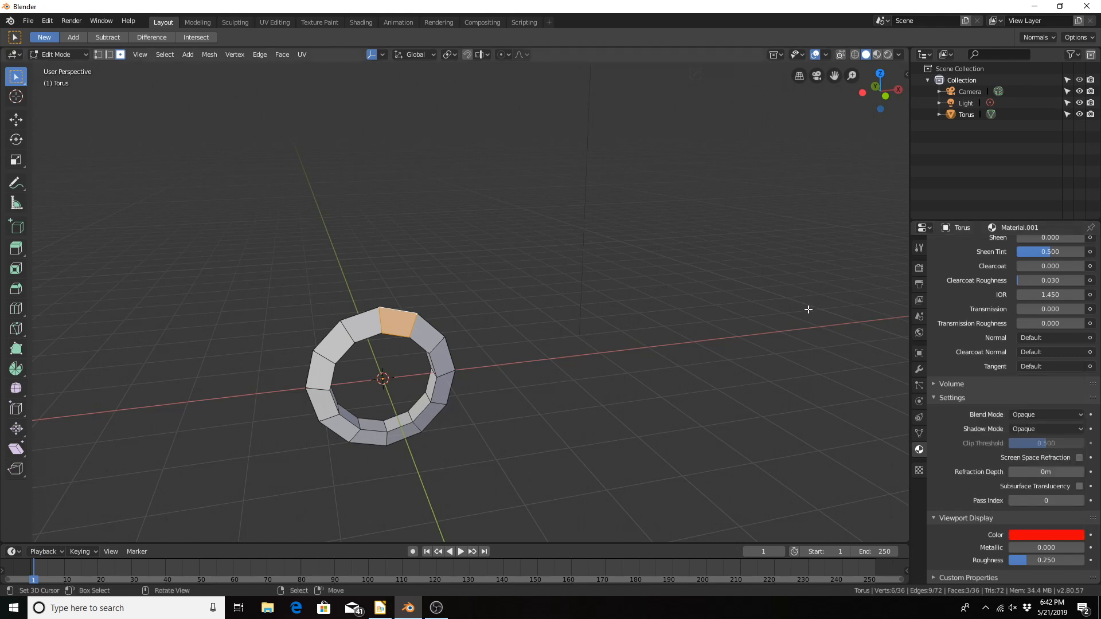
Step: Assign the red material to the selected segment faces and return to Object Mode
scroll(1030, 342, "up", 9)
scroll(1026, 330, "up", 7)
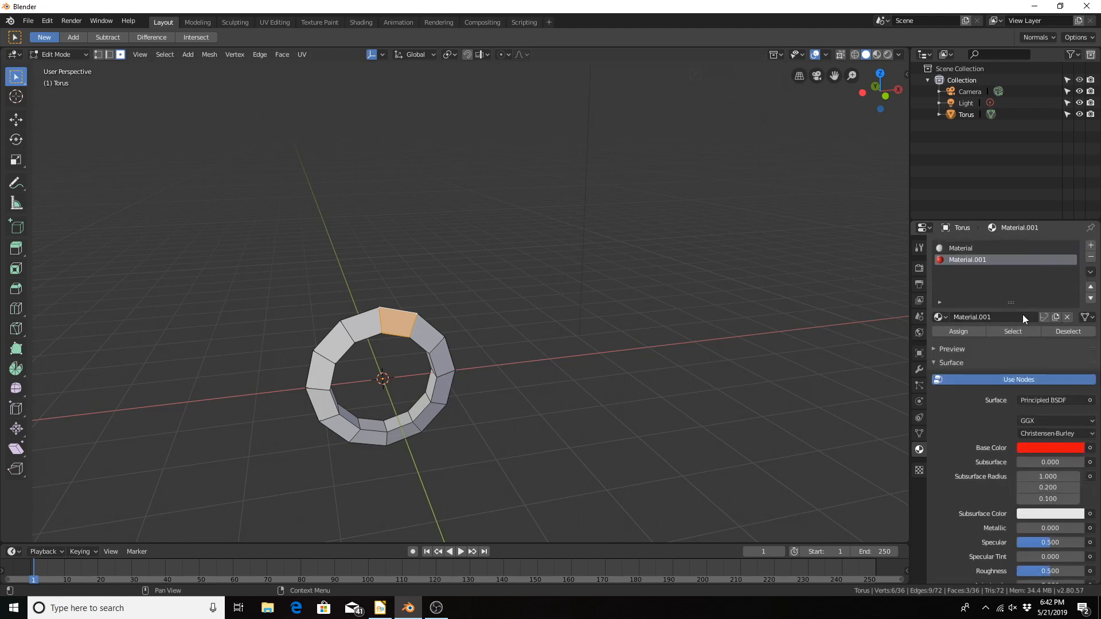
left_click(958, 330)
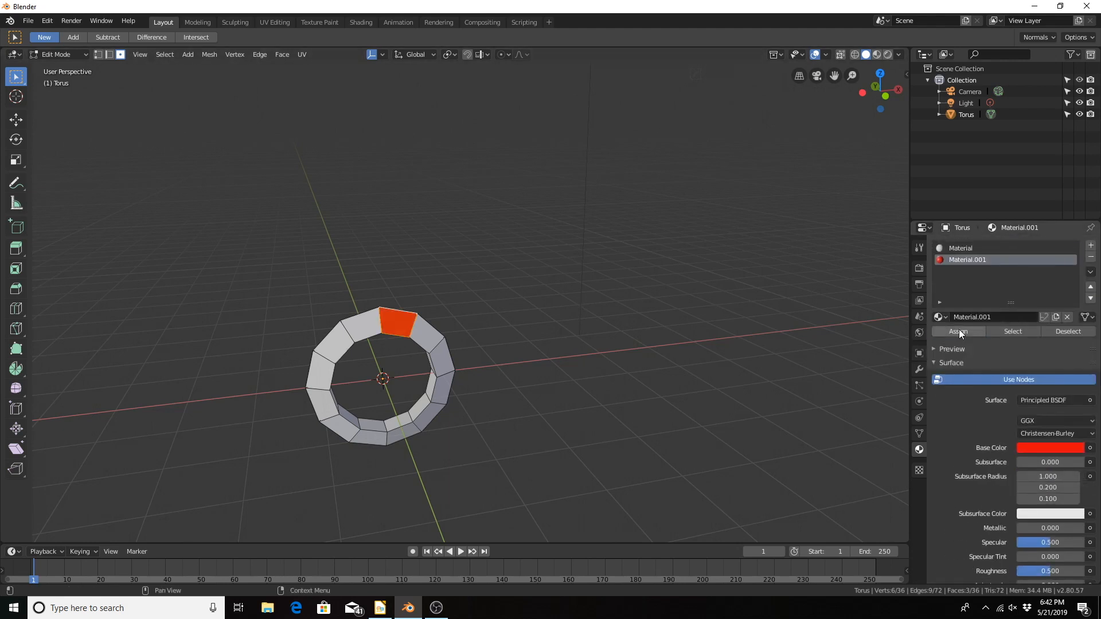
key("Tab")
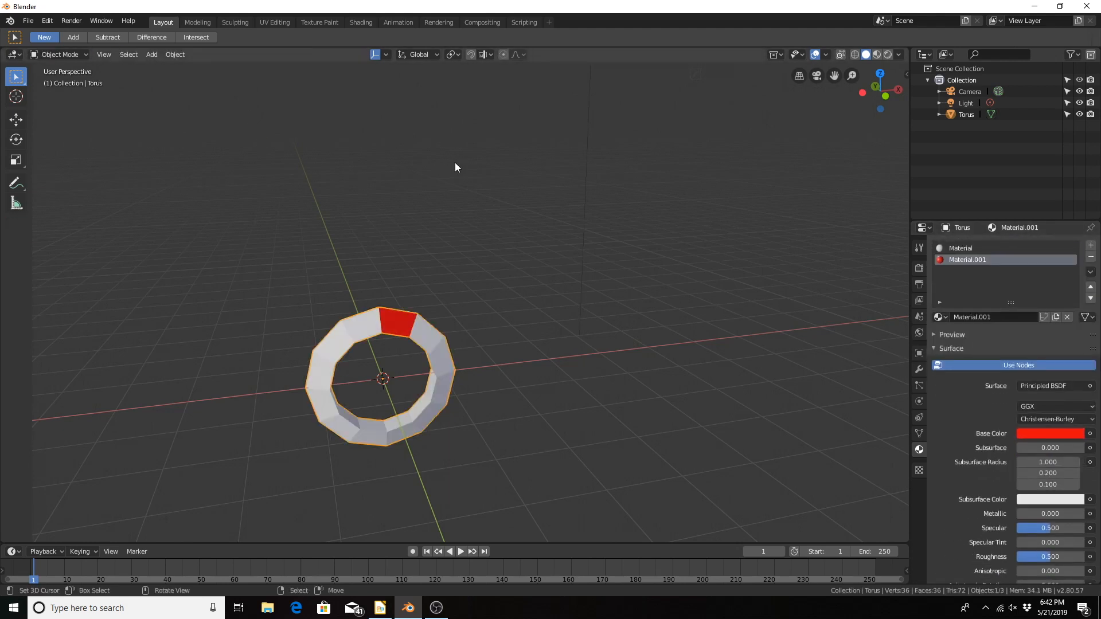
Step: Add an armature bone at the torus center and switch the armature to Edit Mode
middle_click_drag(501, 275, 519, 322)
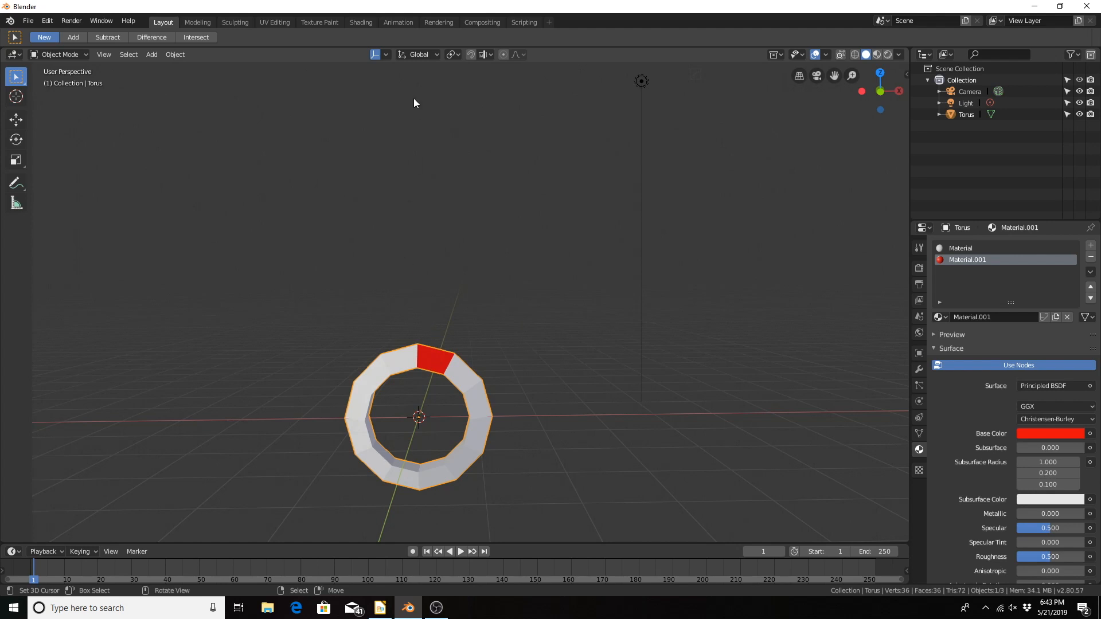
key("shift+a")
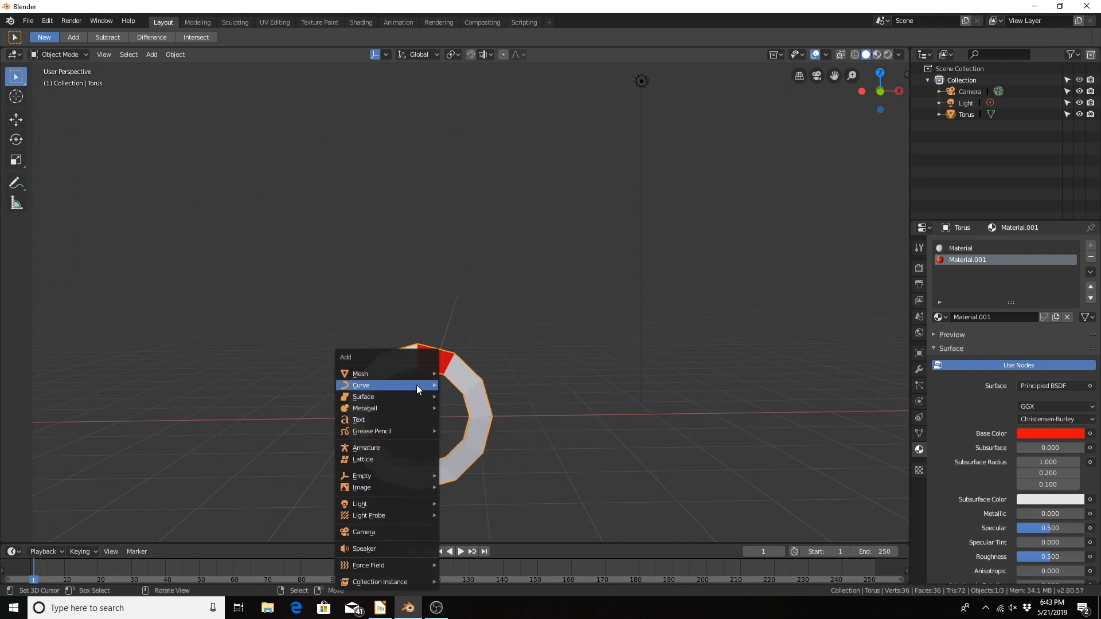
mouse_move(416, 384)
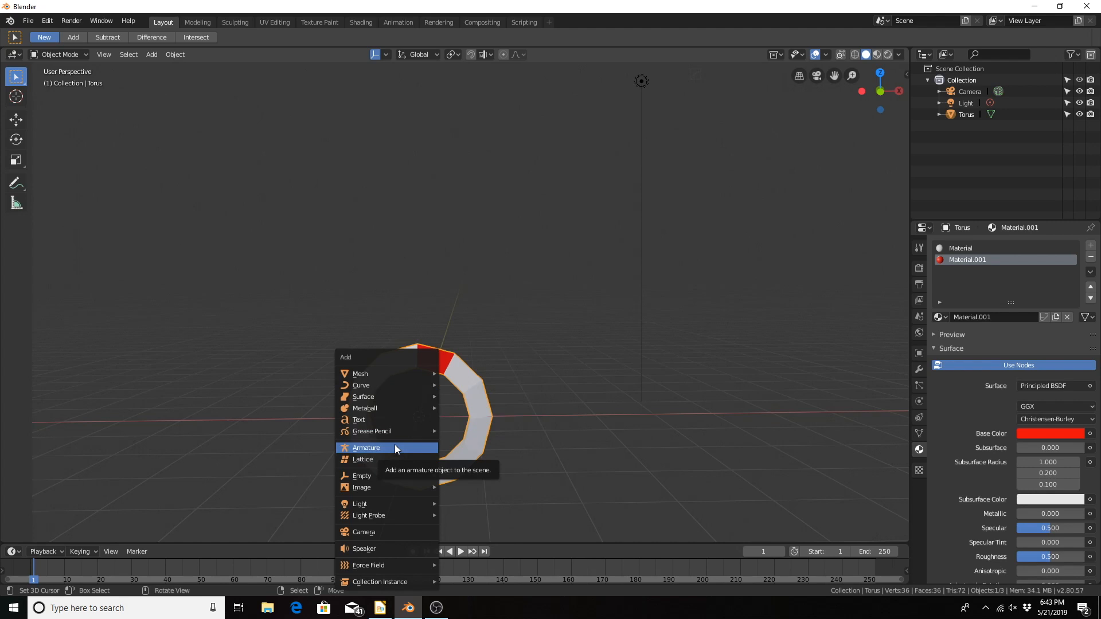
left_click(395, 447)
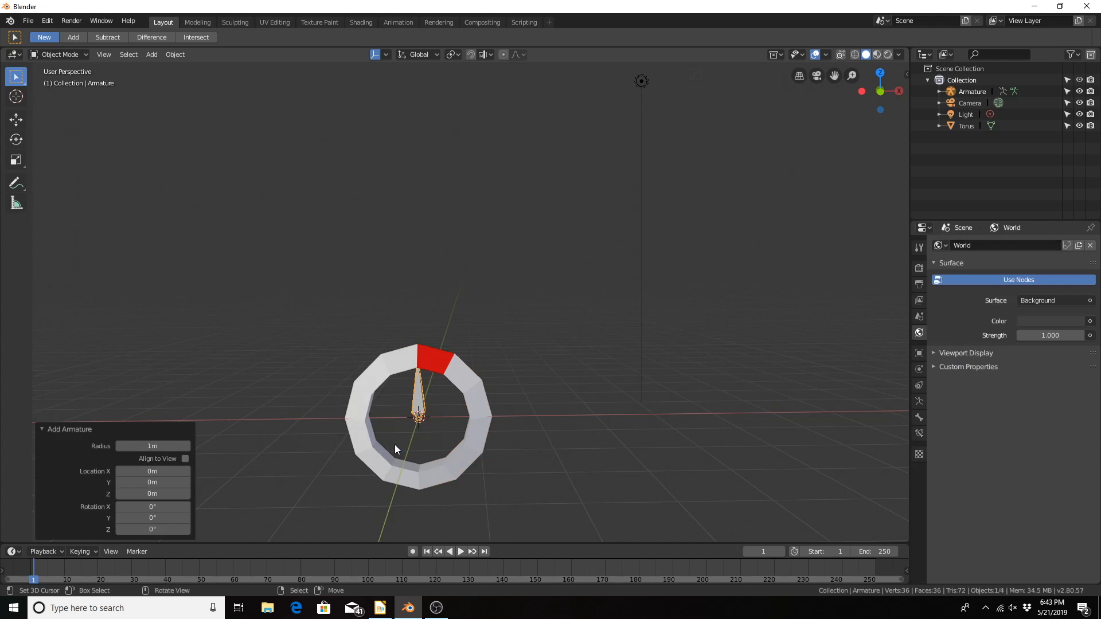
middle_click_drag(283, 234, 344, 189)
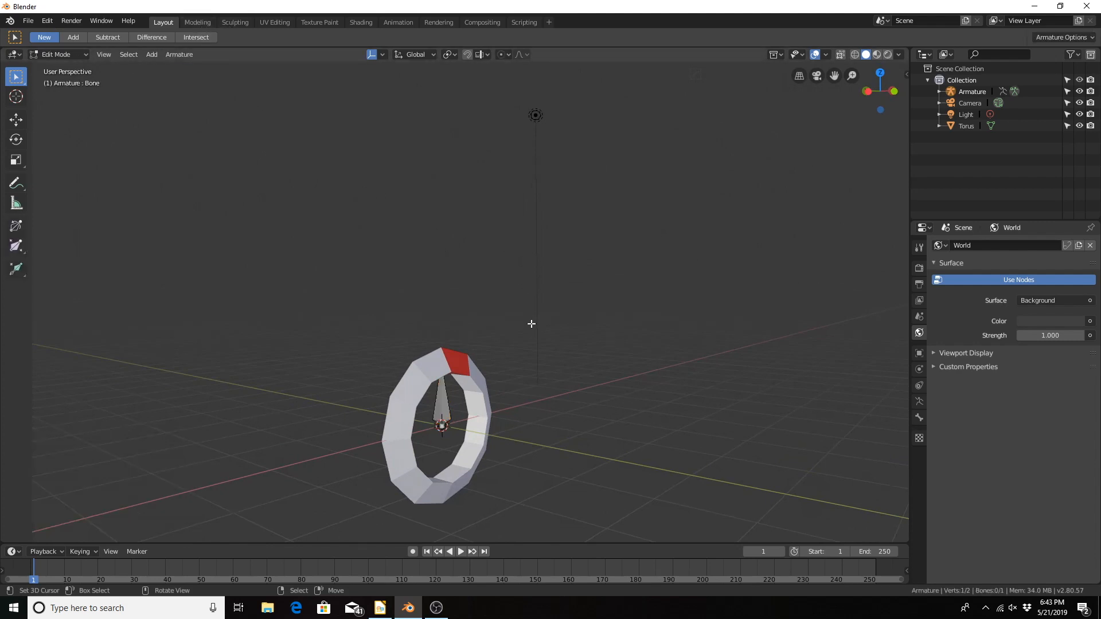
Step: Set the pivot point to Individual Origins and rotate the bone 90° about the global X axis
middle_click_drag(531, 322, 482, 310)
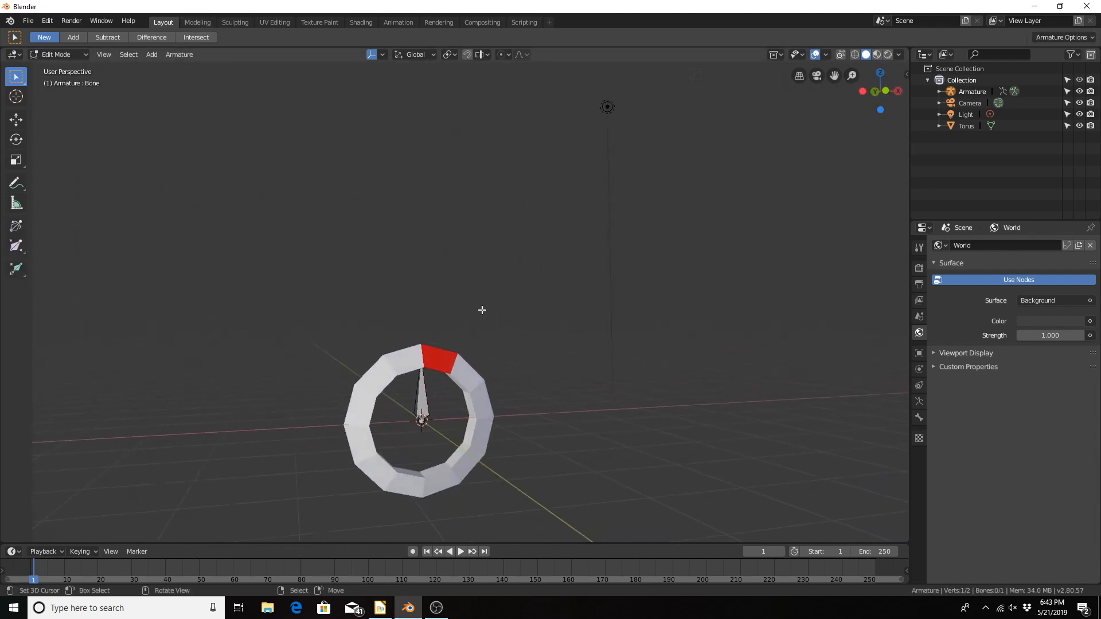
left_click(447, 54)
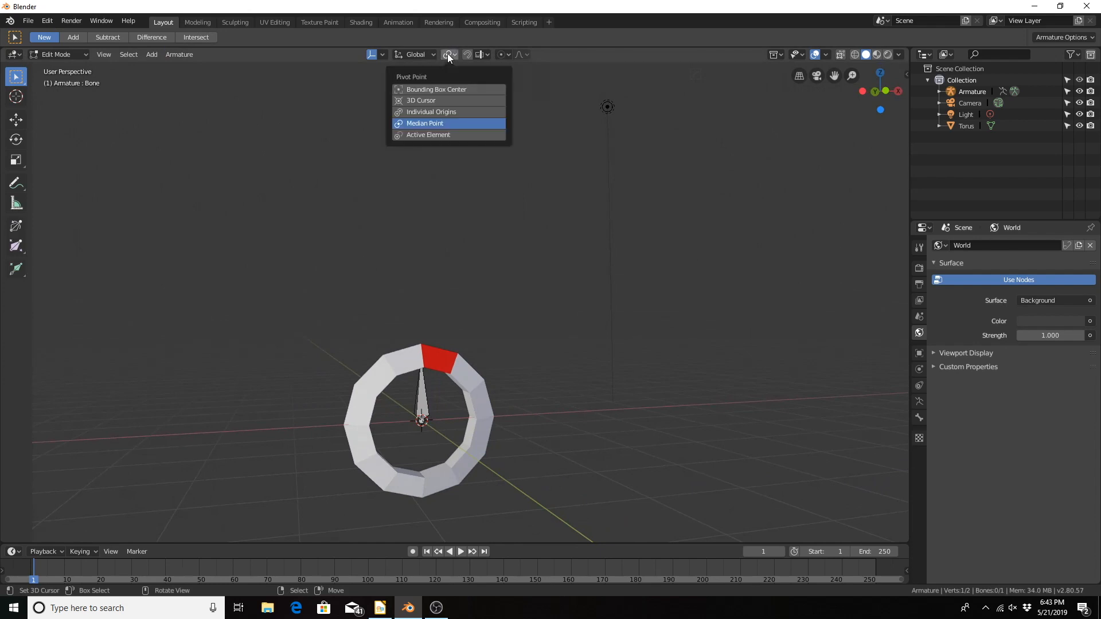
left_click(430, 110)
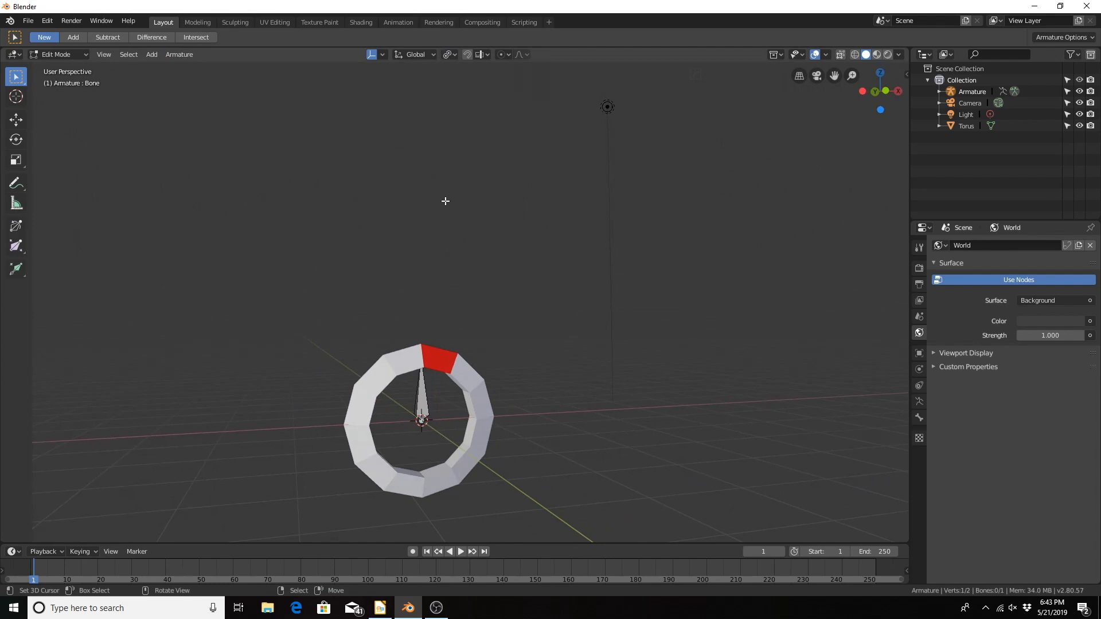
left_click(420, 398)
type("rx")
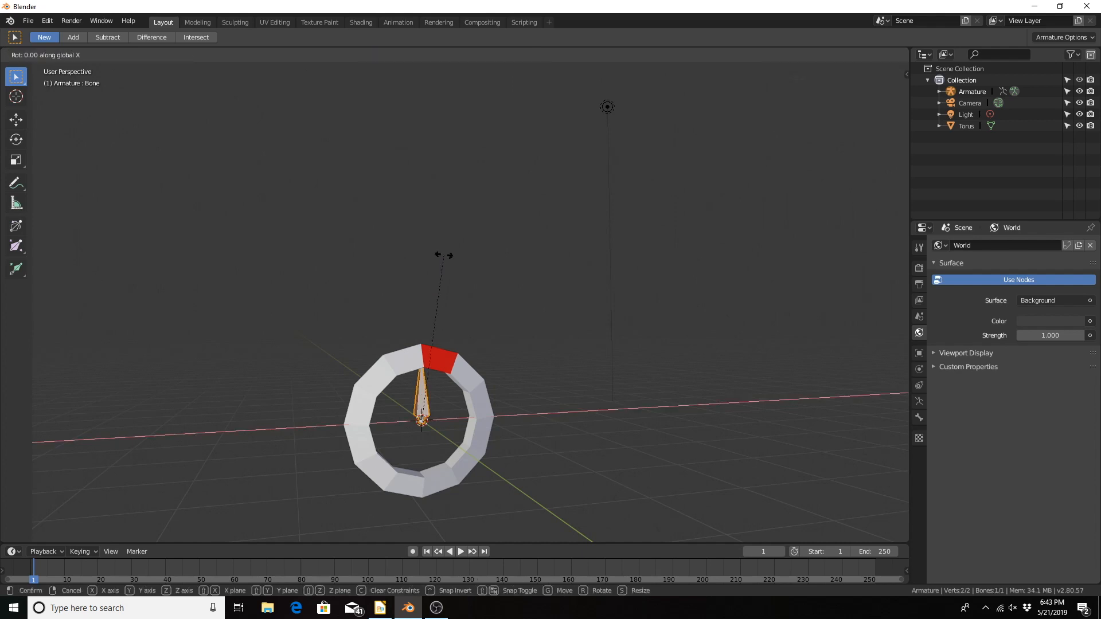
type("90")
key("Return")
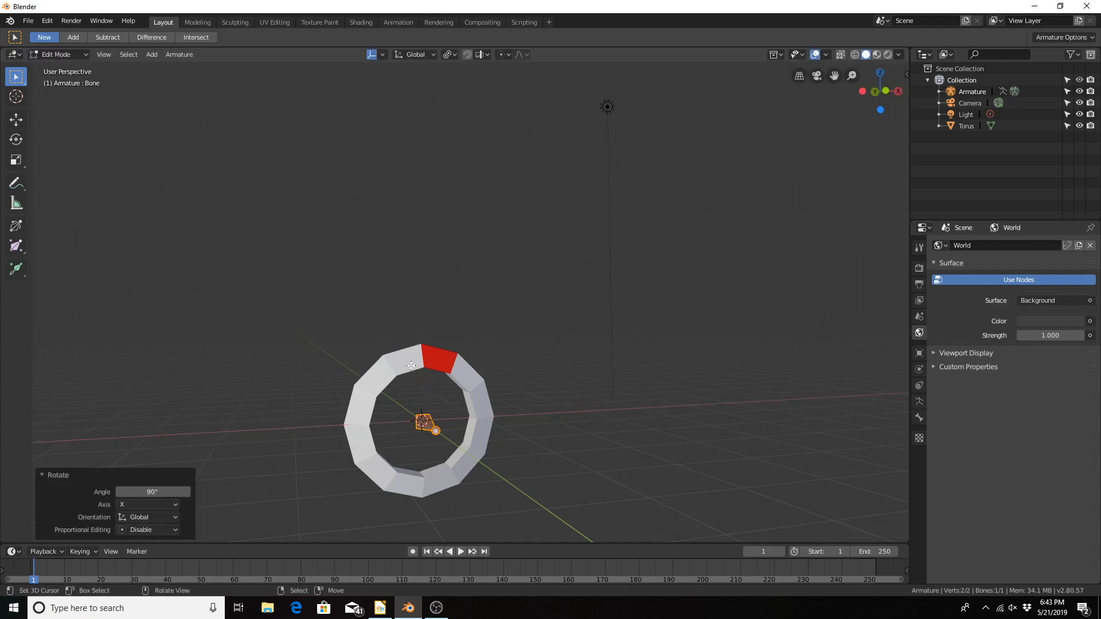
Step: Duplicate the bone and move the copy about -1.99 m along the X axis, outside the torus
middle_click_drag(433, 423, 490, 438)
key("shift+d")
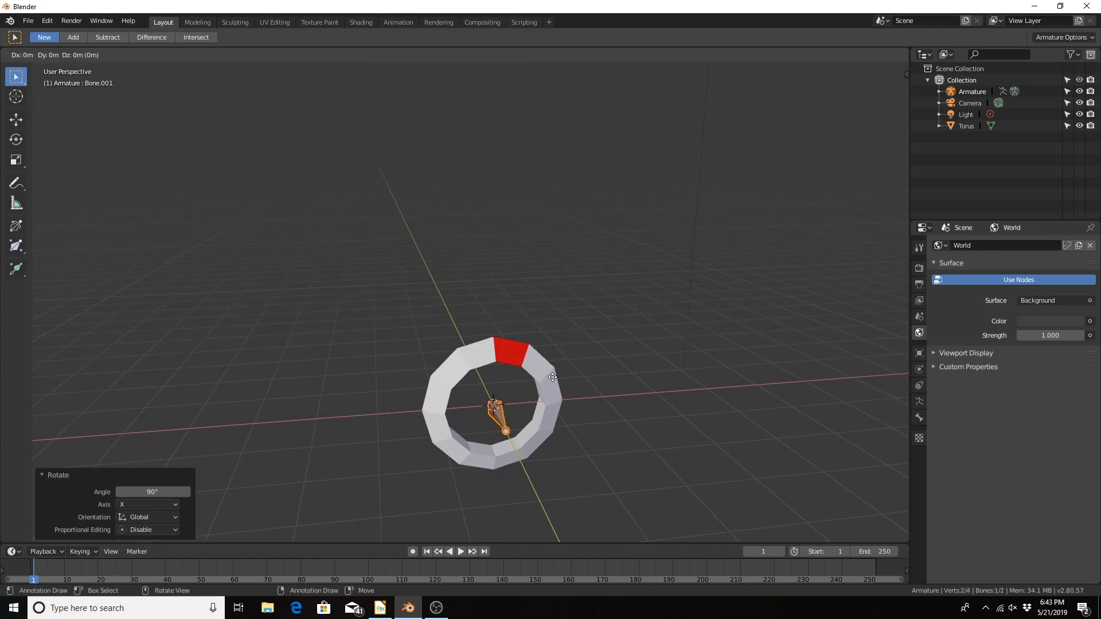
key("x")
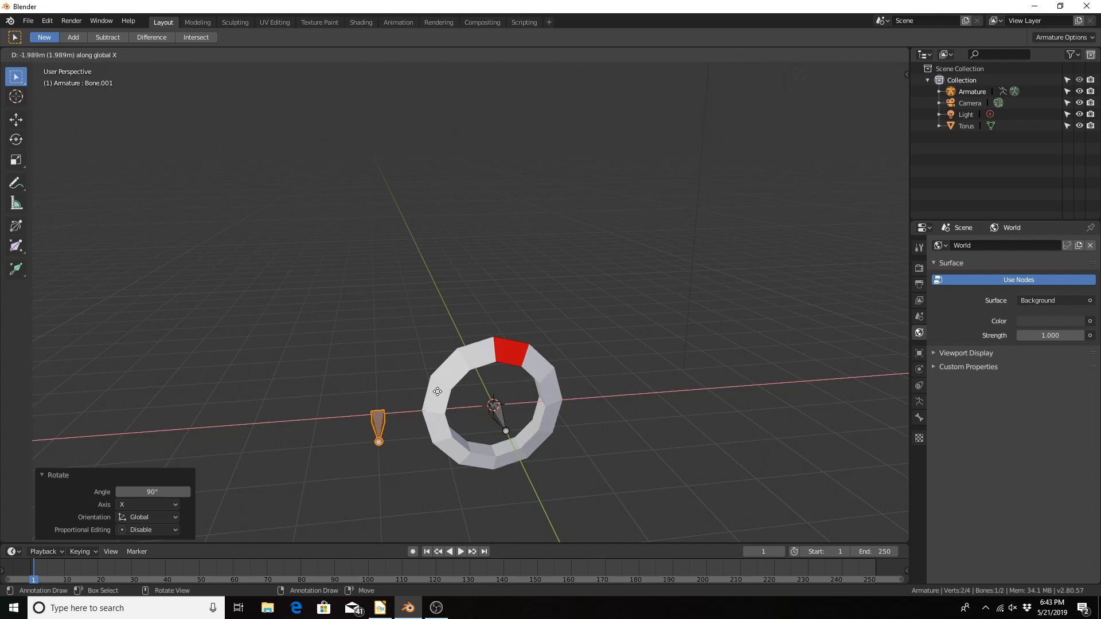
left_click(438, 392)
Step: Rotate the duplicated bone -90° about the global Z axis
key("r")
key("z")
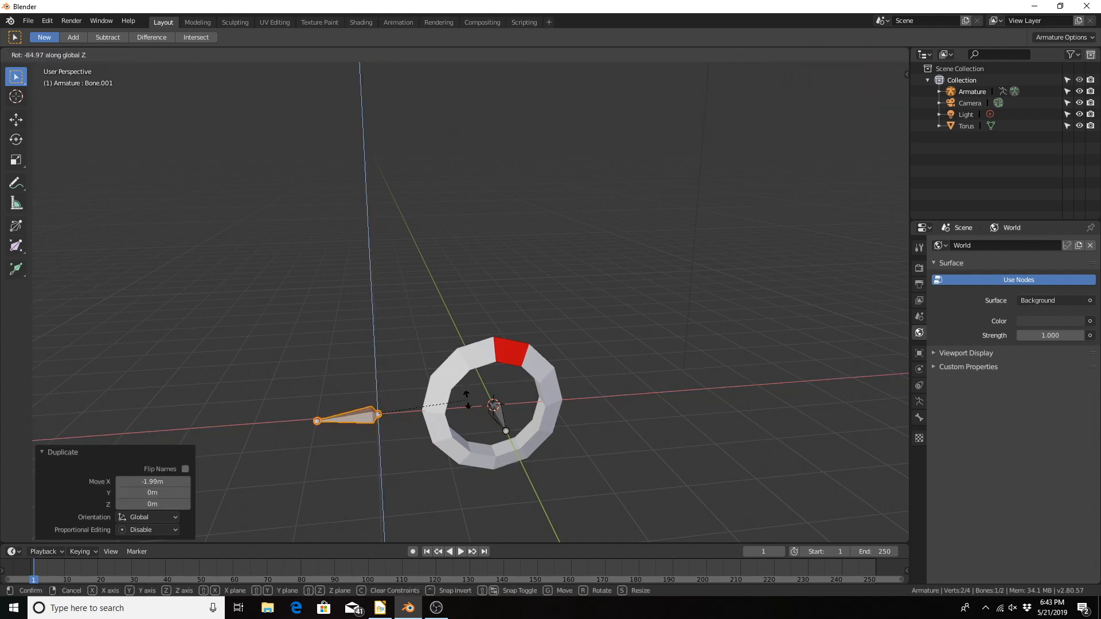
type("90")
type("-")
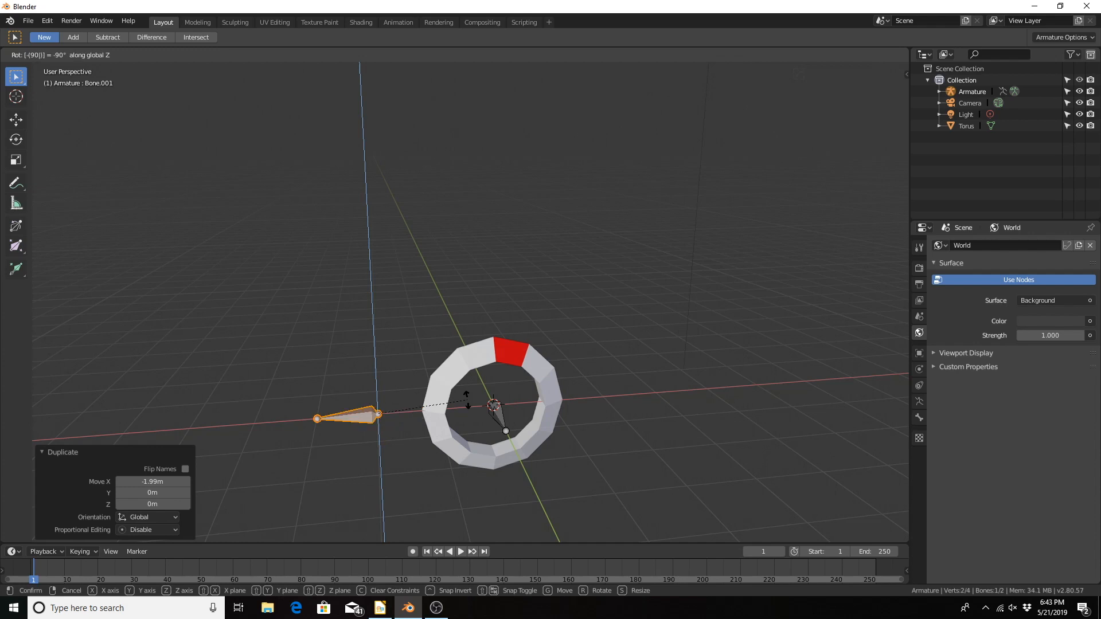
key("Return")
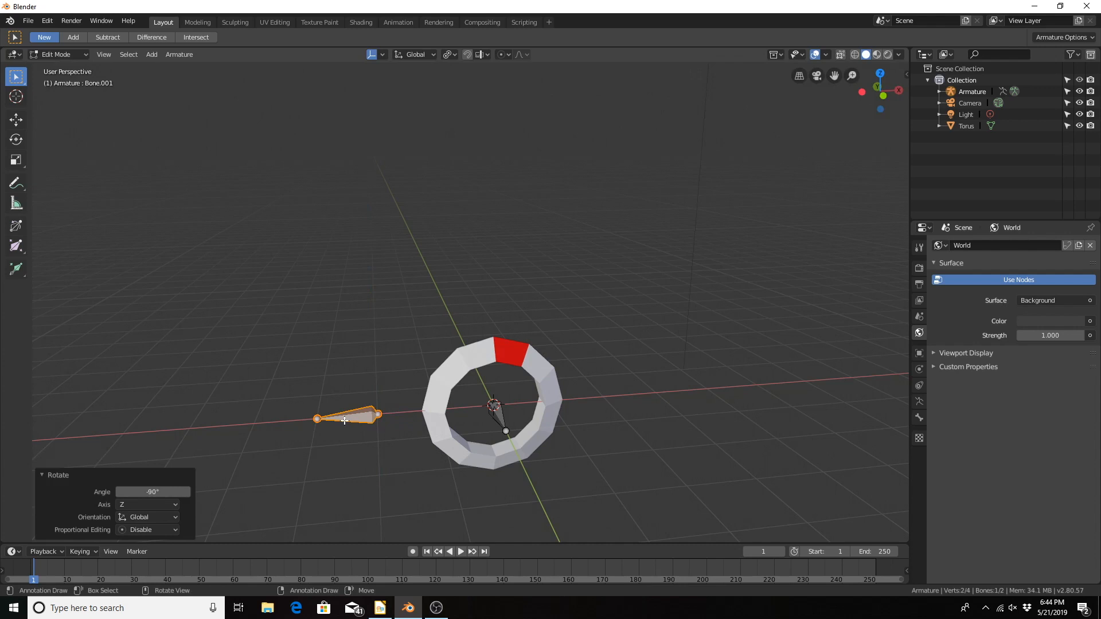
Step: In front orthographic view, duplicate the outer bone to about 1.98 m X and 1.56 m Z from it, and scale the copy about 2.456 times
key("KP_1")
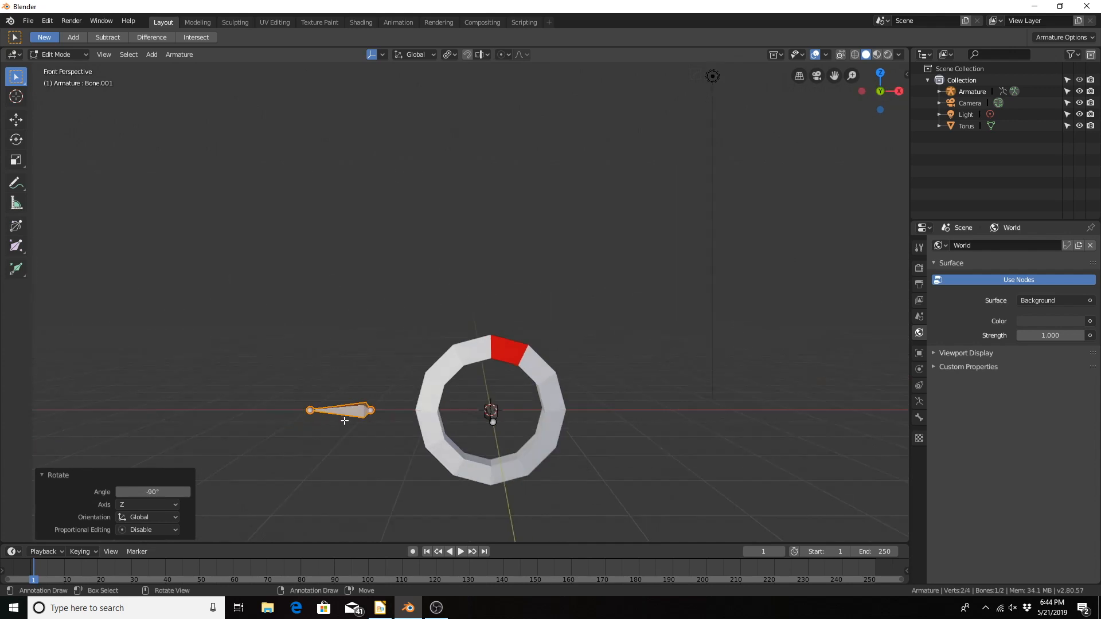
key("KP_5")
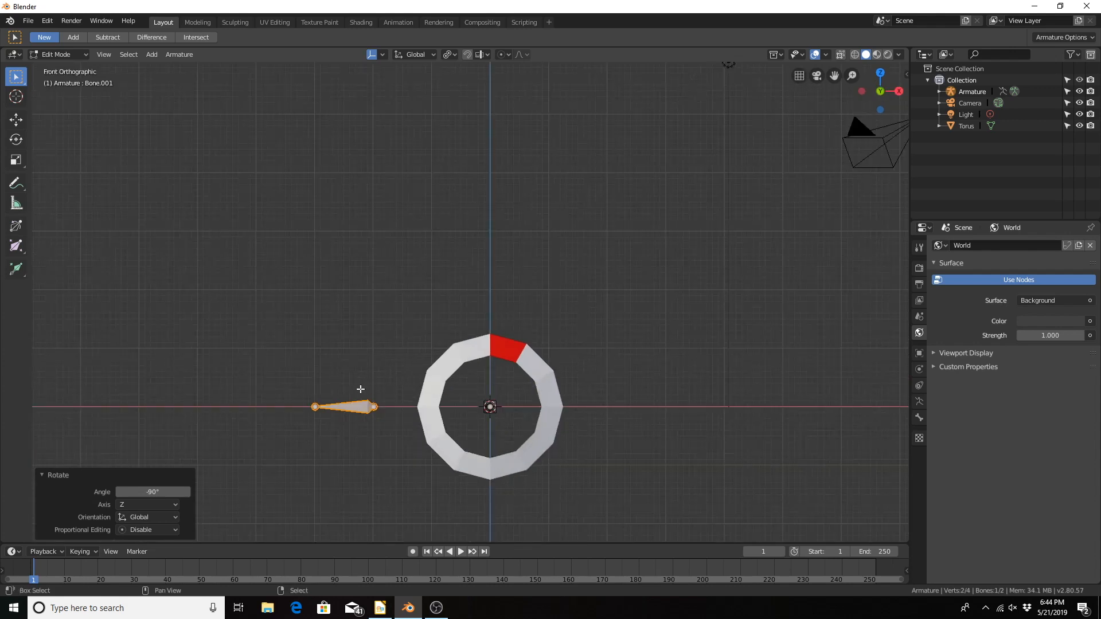
key("shift+d")
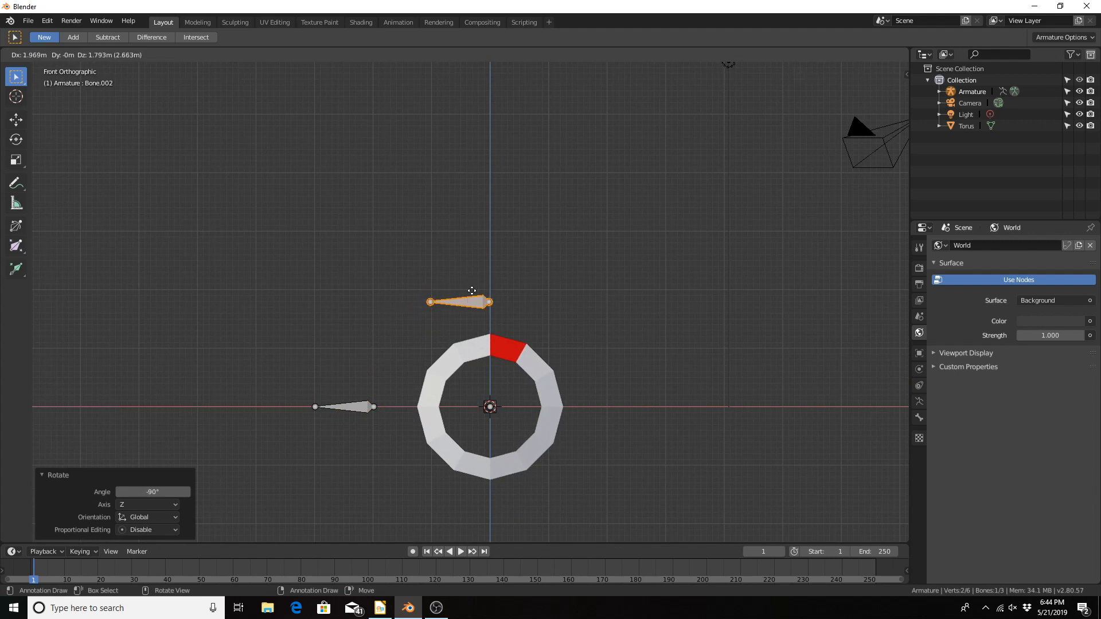
left_click(471, 304)
key("s")
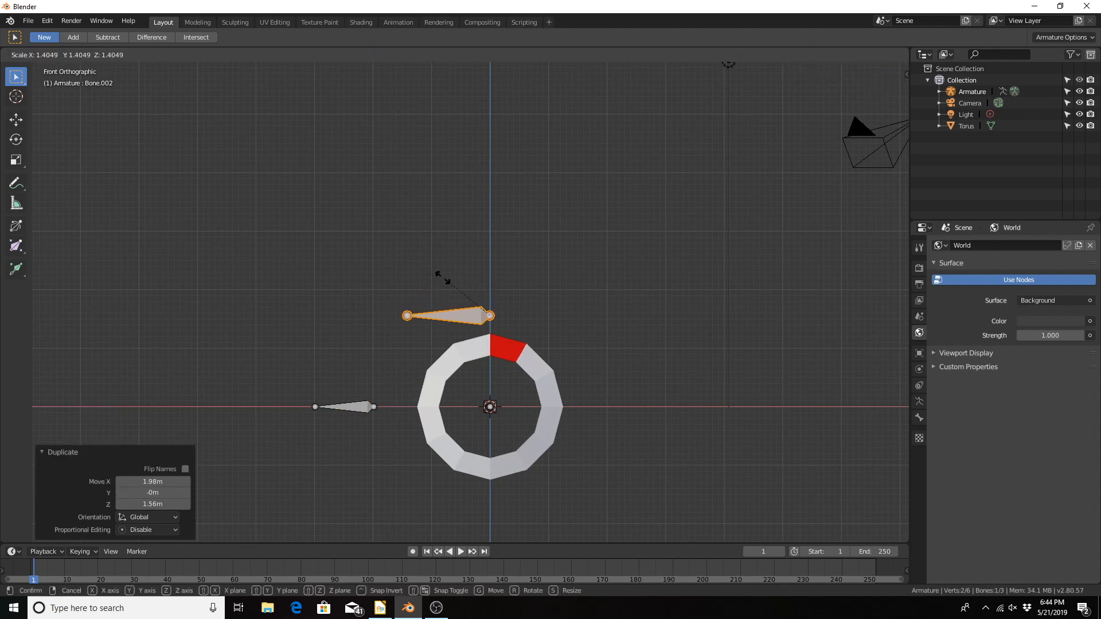
left_click(406, 256)
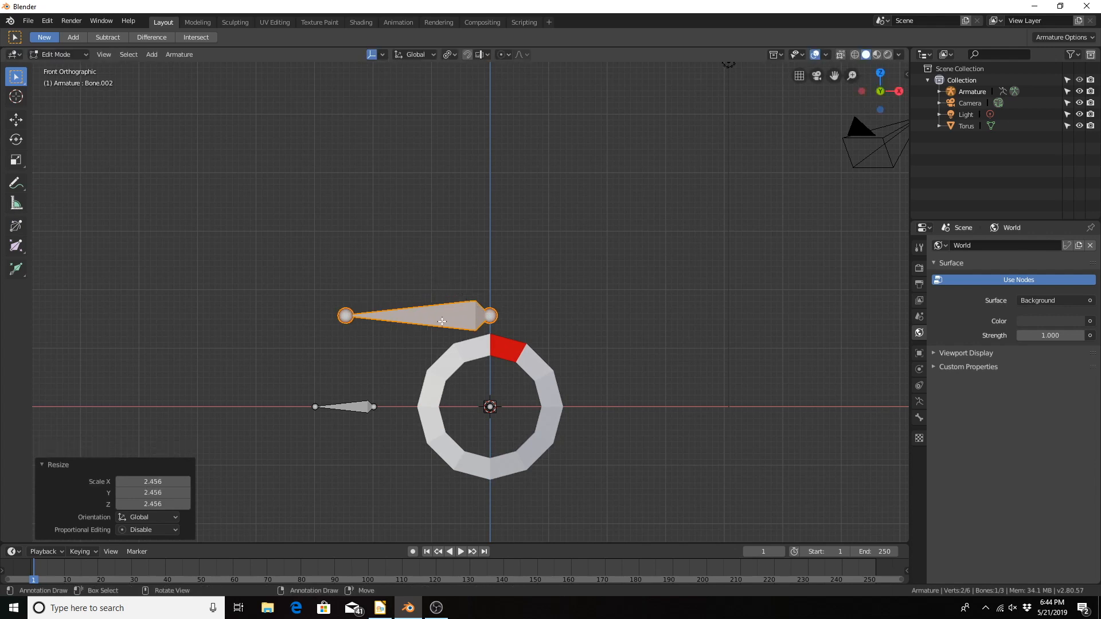
Step: Parent the two small bones to the large bone above the torus with Keep Offset
middle_click_drag(369, 370, 499, 400)
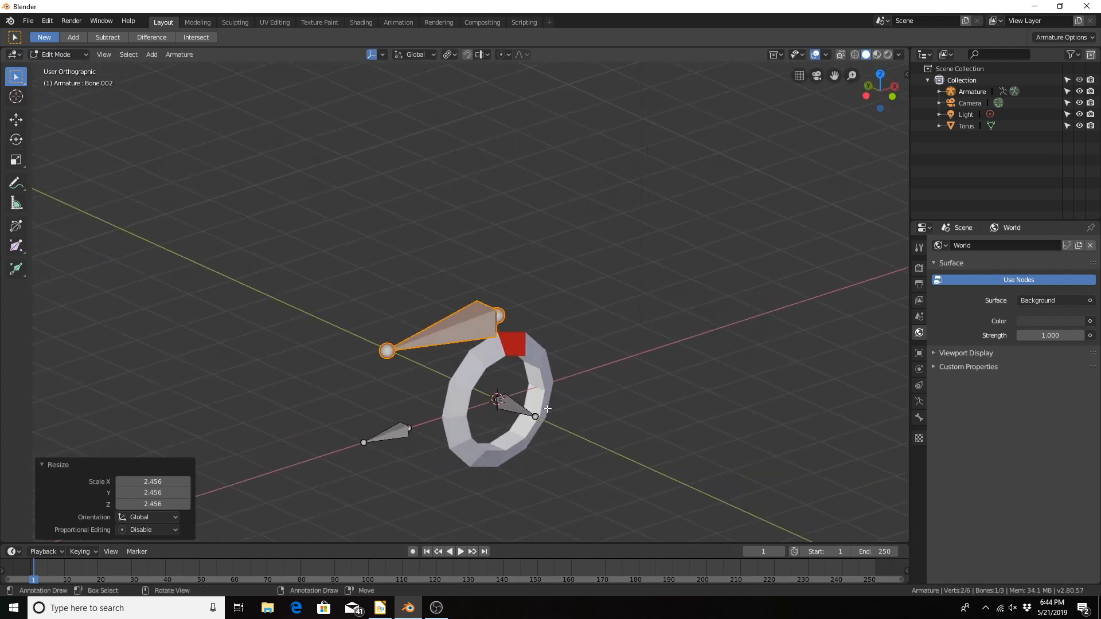
left_click(391, 435)
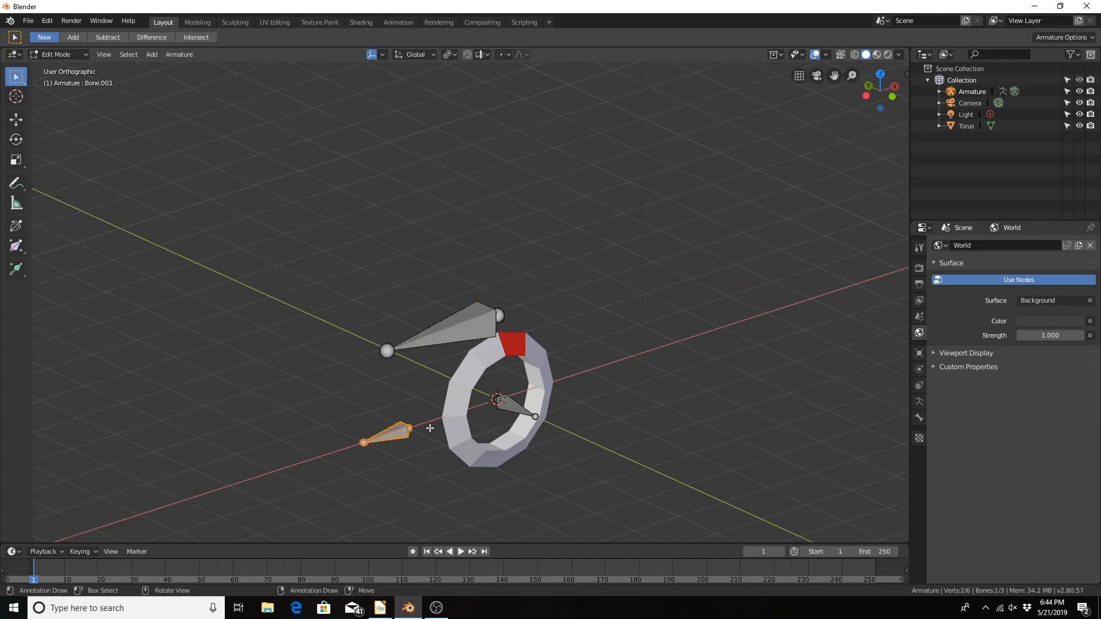
left_click(509, 404, "shift")
middle_click_drag(562, 265, 498, 298)
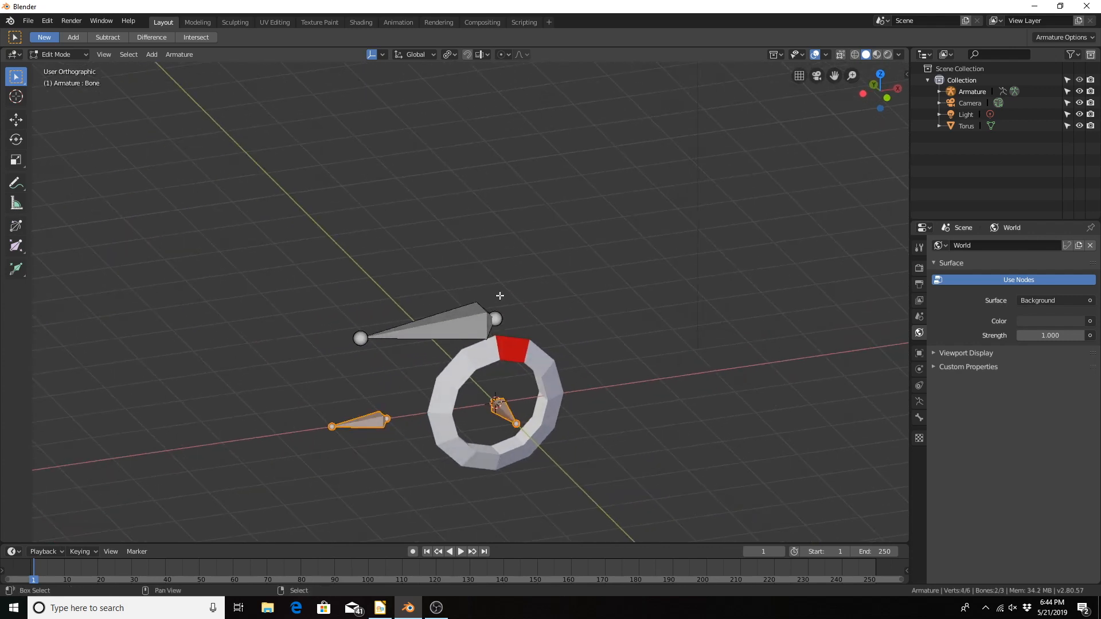
left_click(437, 323, "shift")
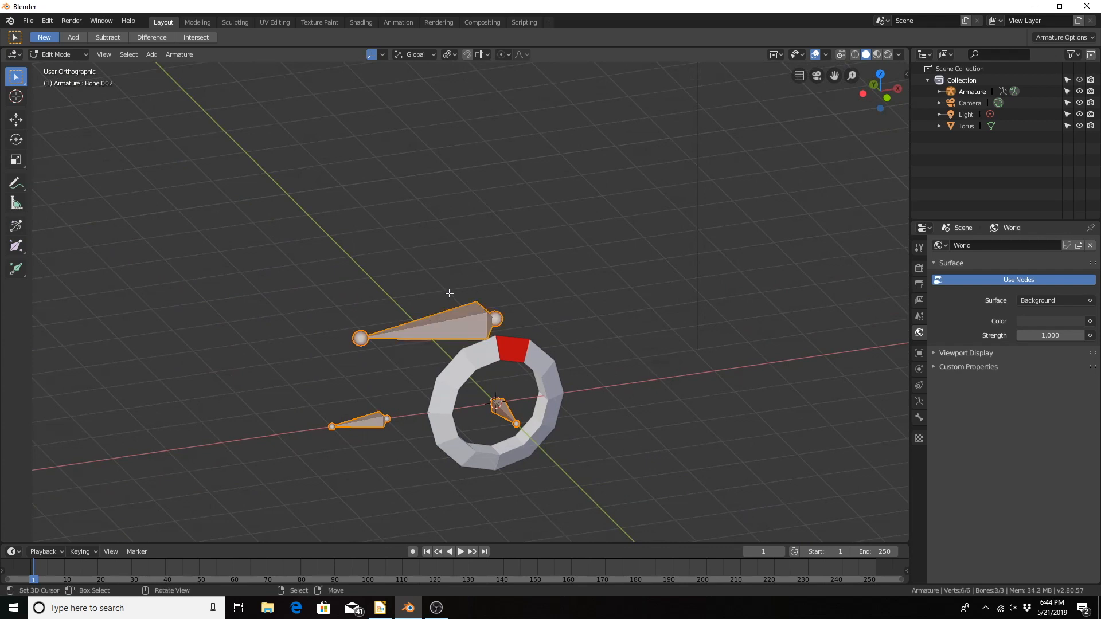
key("ctrl")
key("ctrl+p")
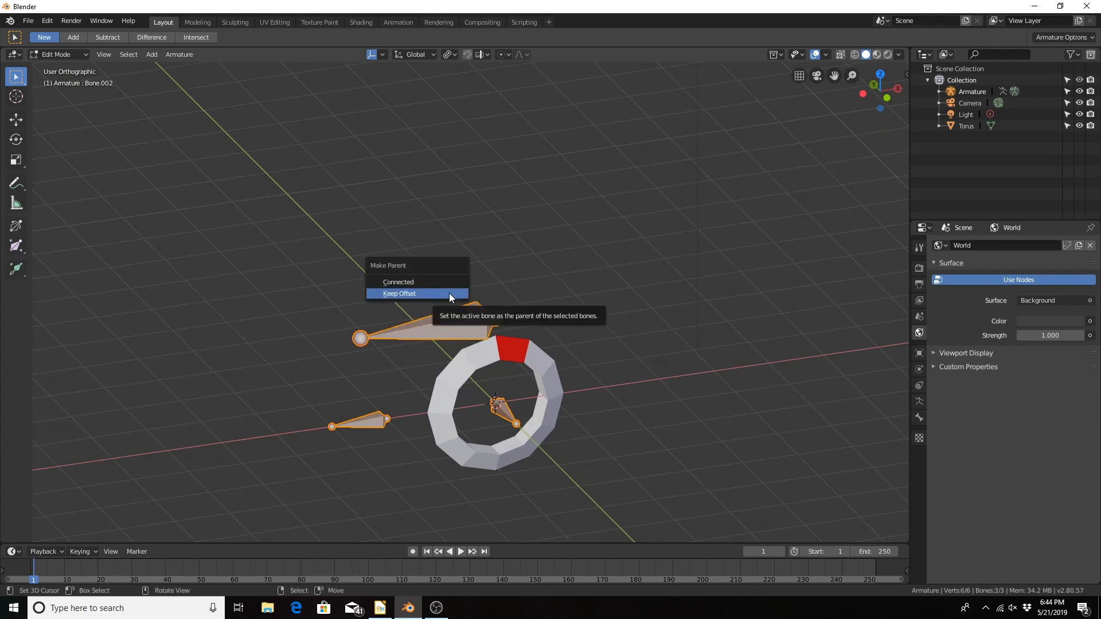
left_click(449, 294)
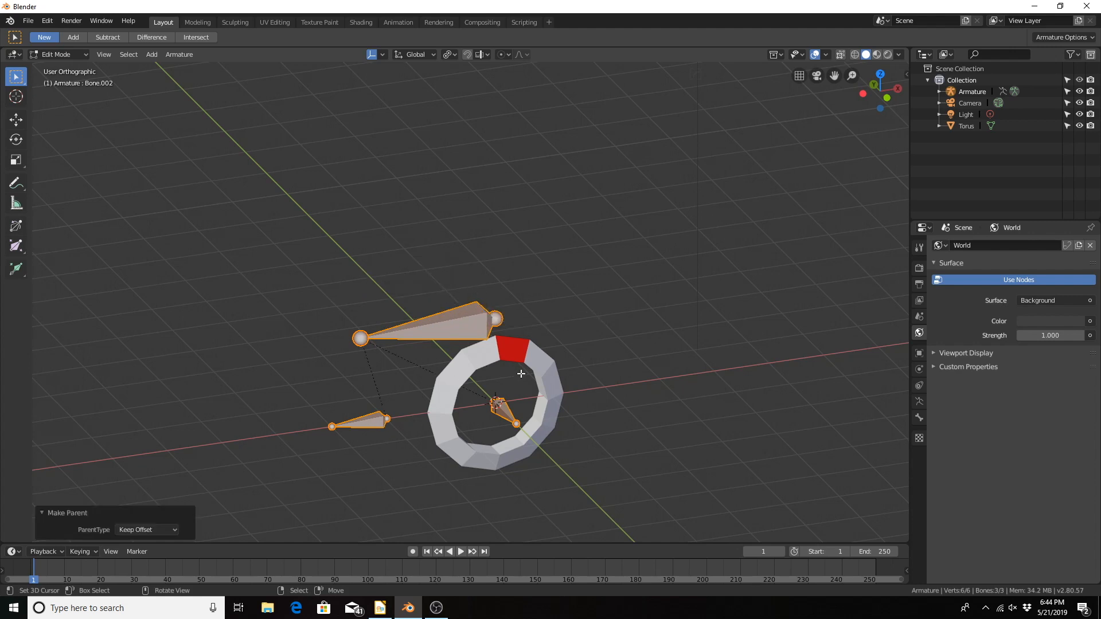
Step: Select the bone at the torus center and open its bone properties
middle_click_drag(523, 381, 510, 408)
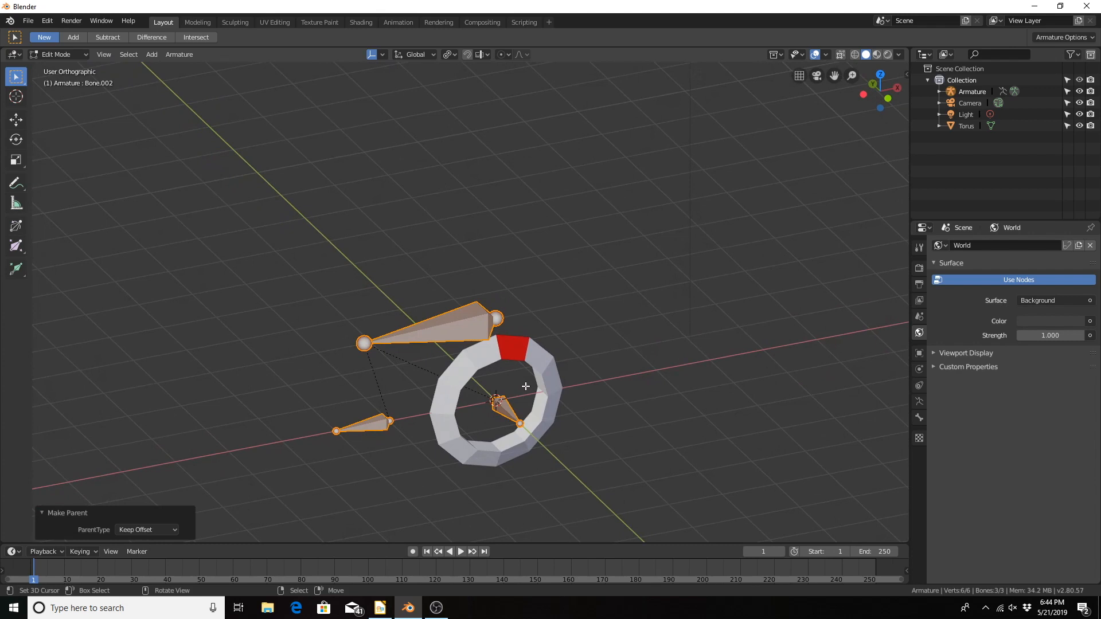
left_click(499, 404)
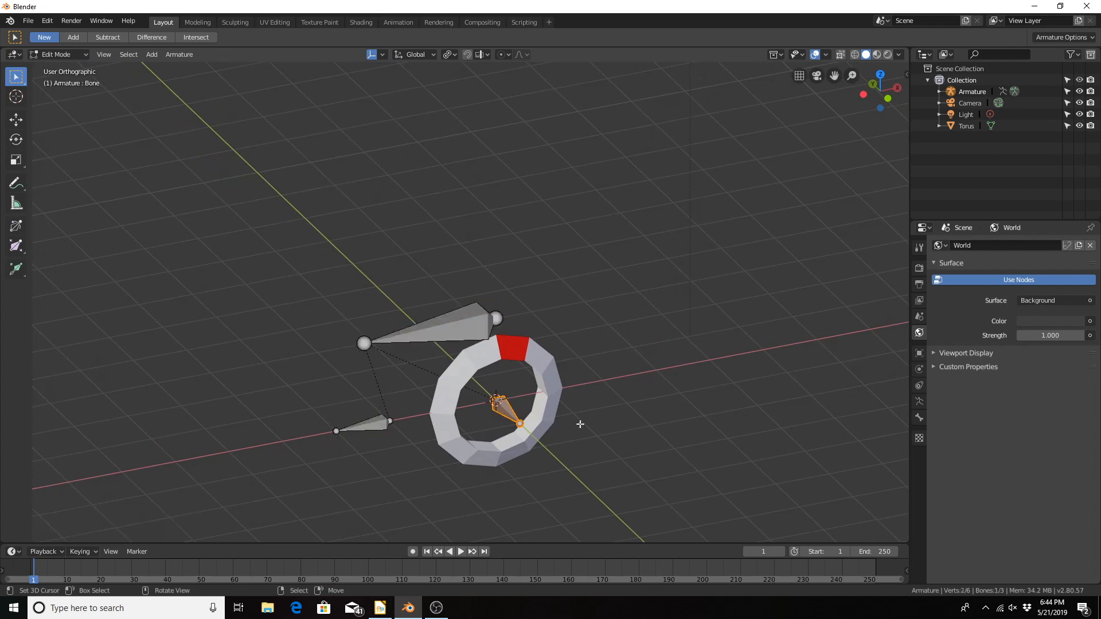
left_click(919, 353)
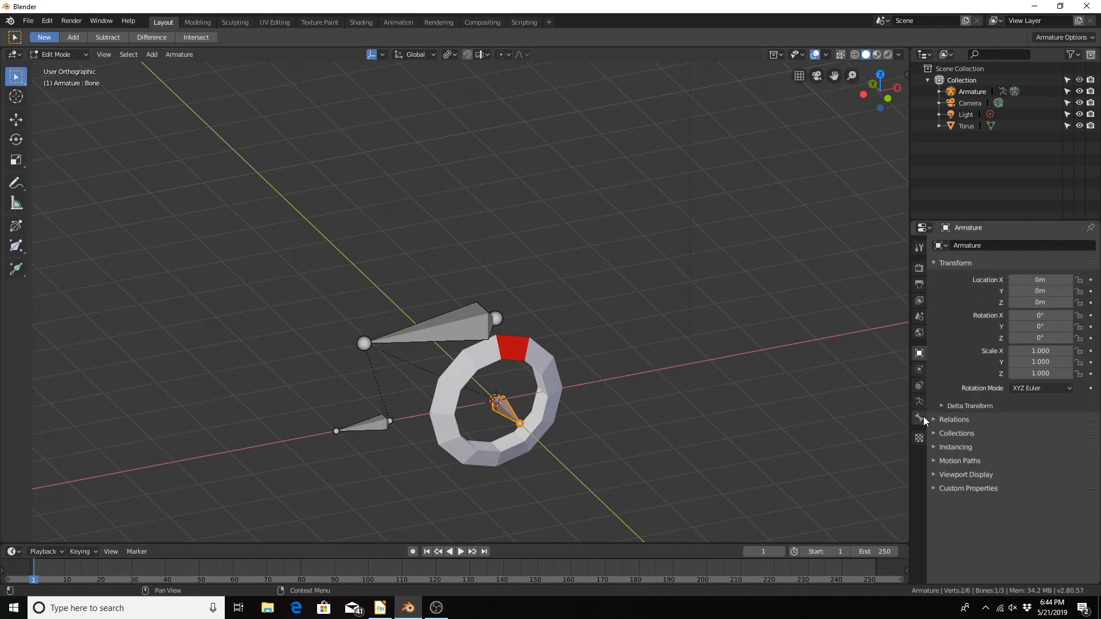
left_click(918, 400)
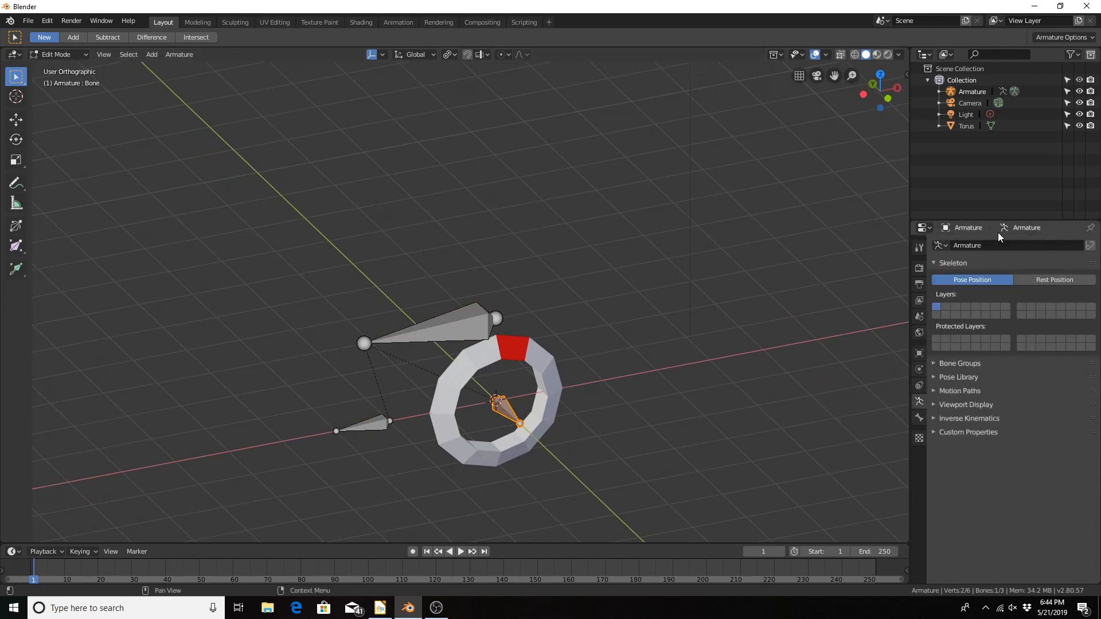
left_click(919, 417)
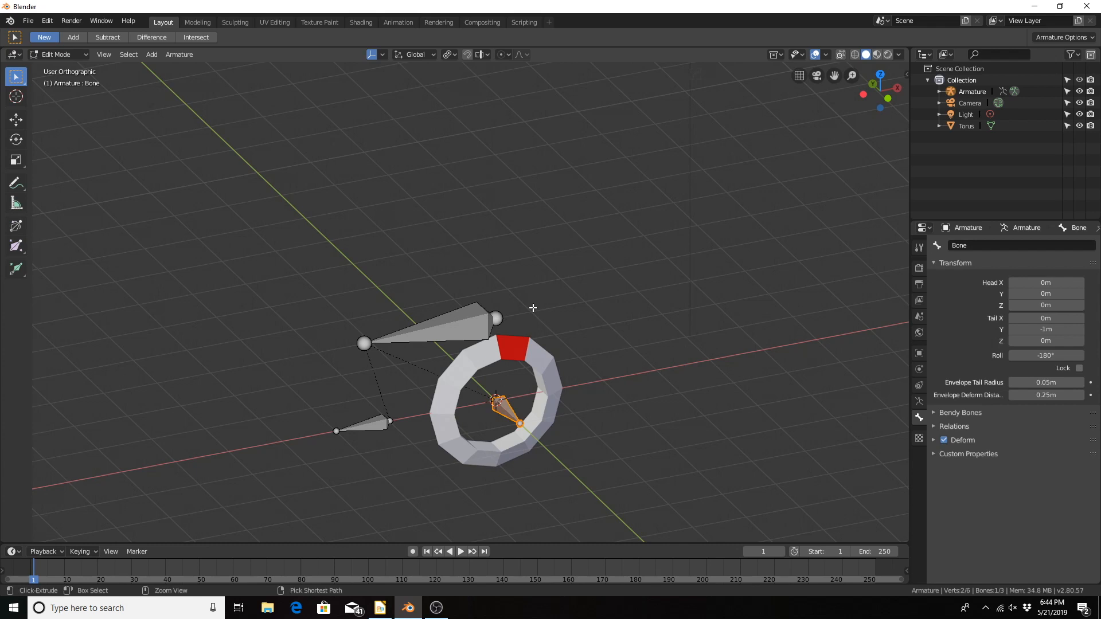
Step: Switch the armature to Pose Mode and show the bone properties of the small bone outside the torus
key("ctrl+Tab")
left_click(543, 375)
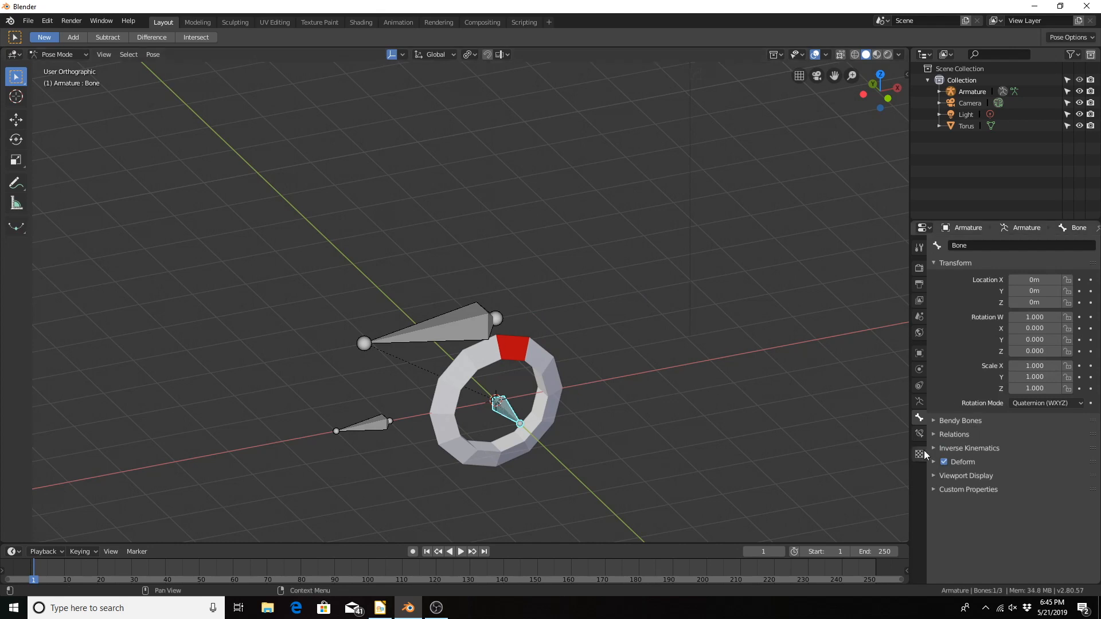
left_click(918, 402)
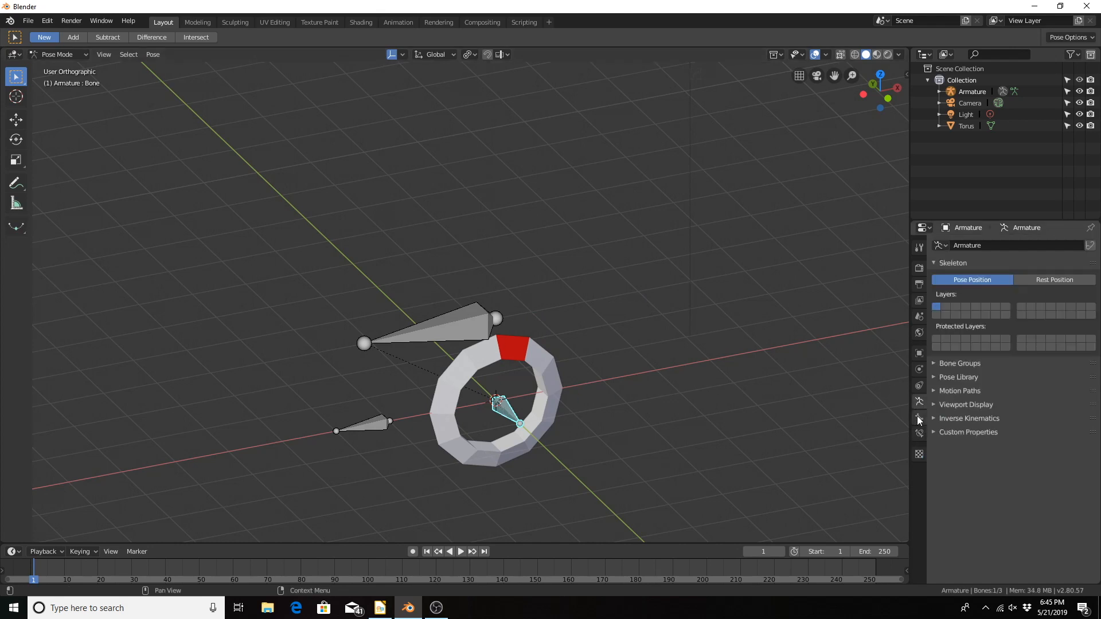
left_click(918, 418)
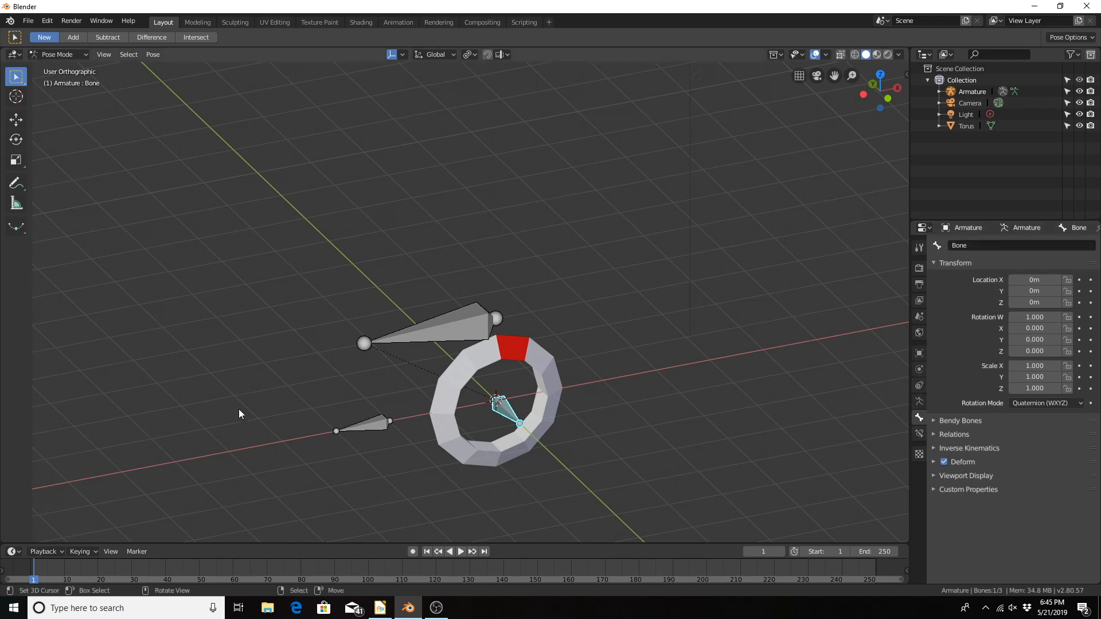
left_click(366, 425)
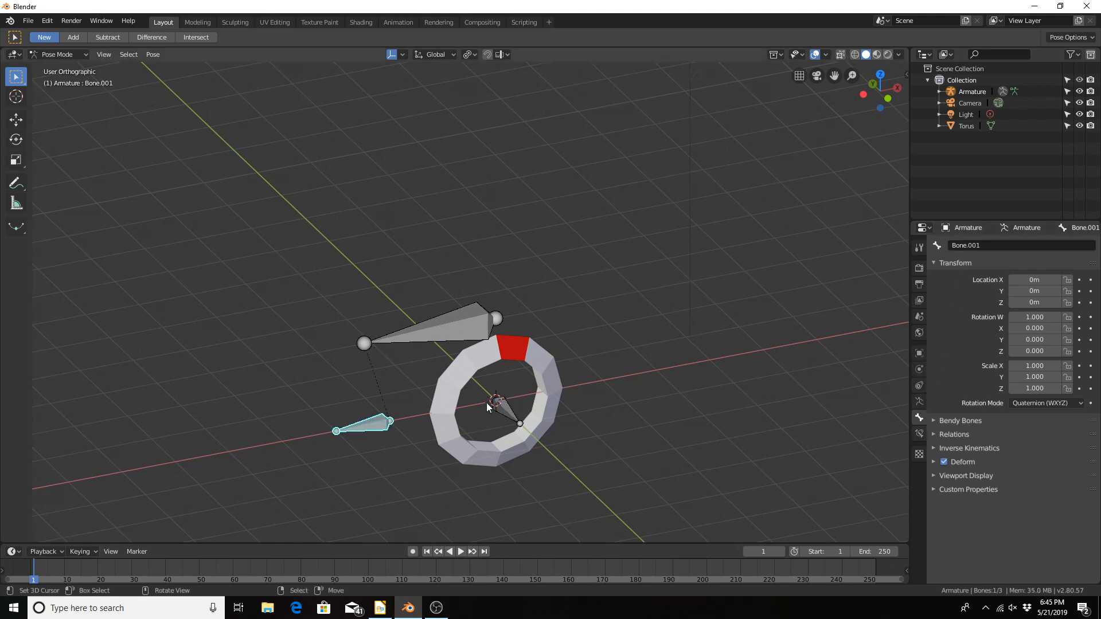
Step: Rename the large bone above the torus as Root
left_click(438, 324)
left_click(983, 245)
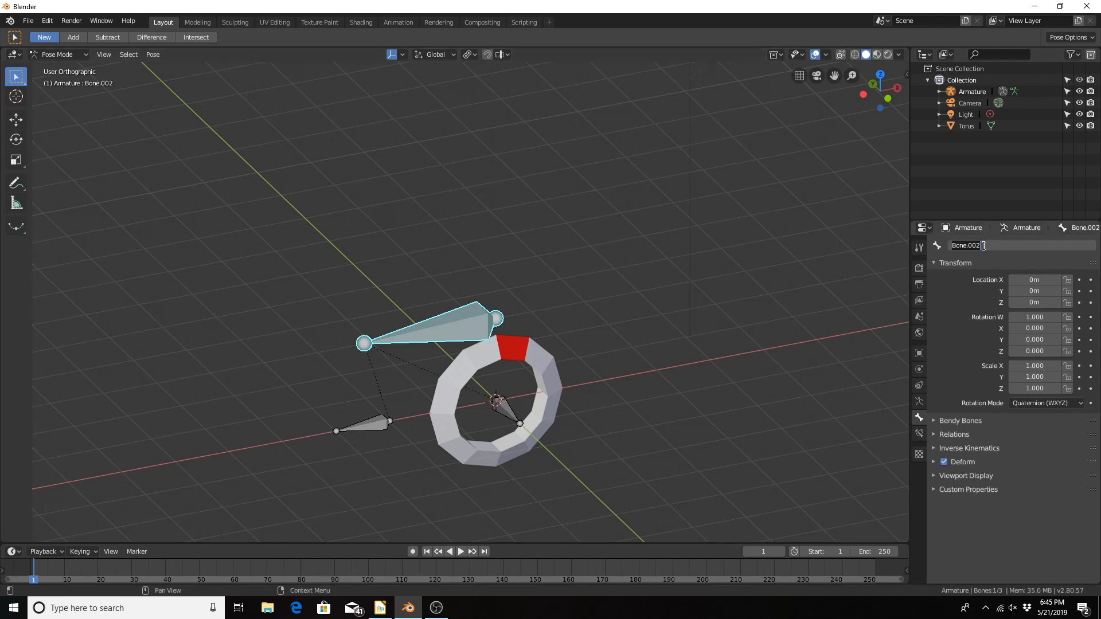
type("Root")
key("Return")
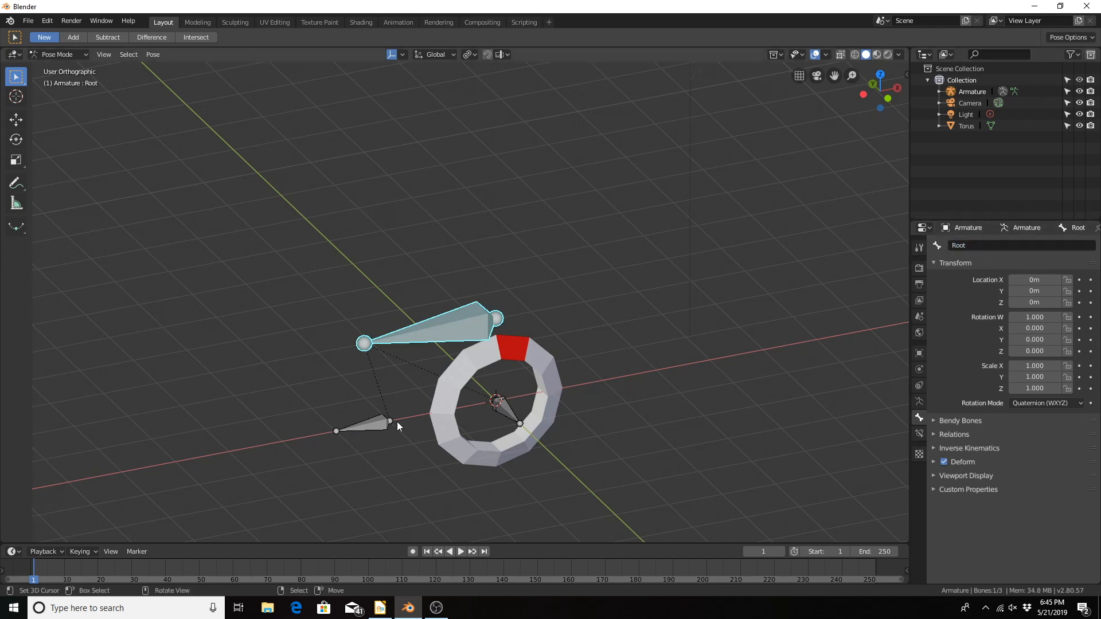
Step: Rename the small bone outside the torus as Forward
left_click(370, 421)
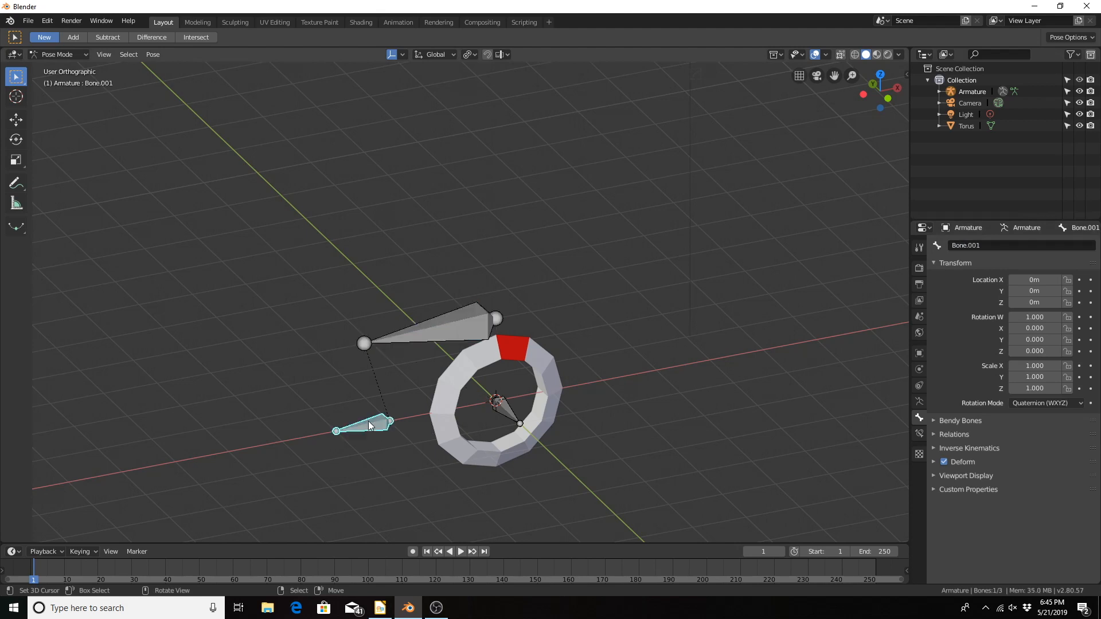
left_click(1005, 244)
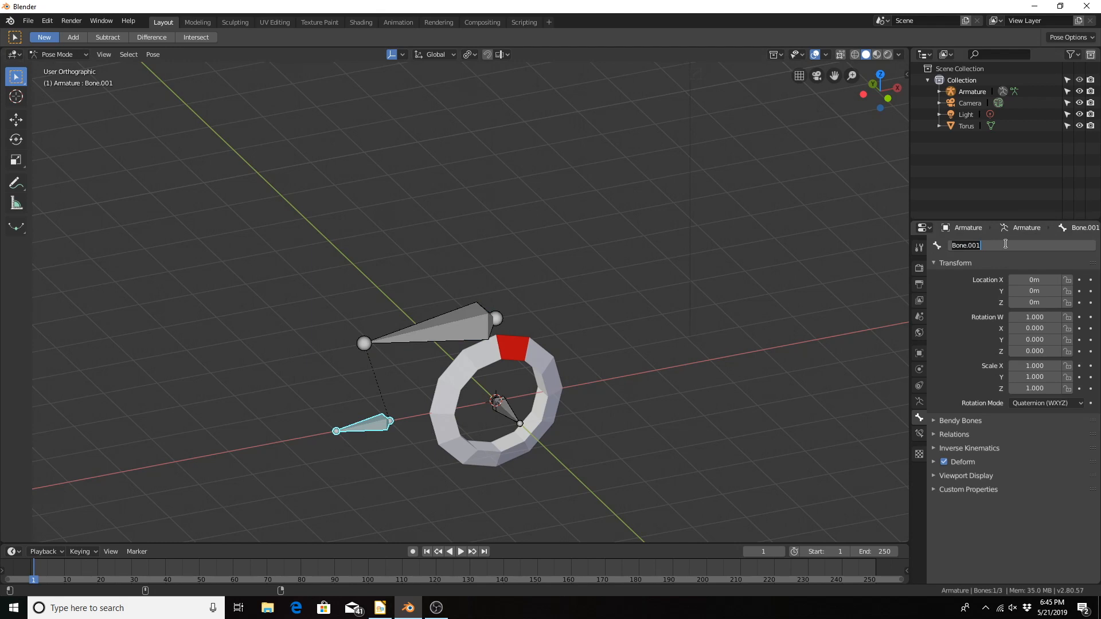
type("Forward")
key("Return")
Step: Rename the bone at the torus center as Axl
left_click(505, 409)
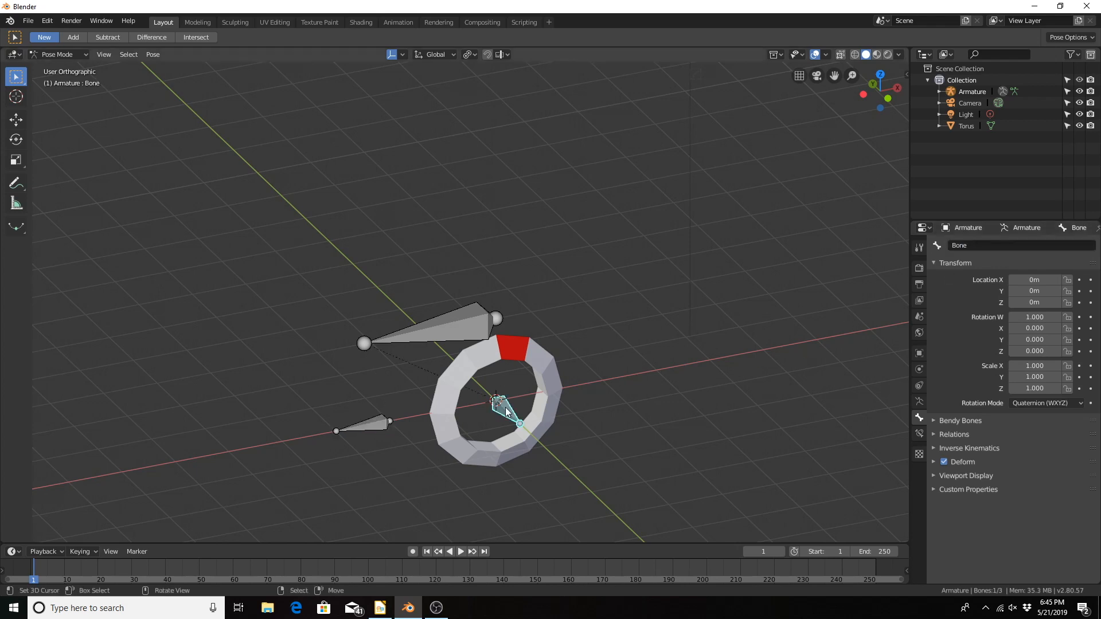
double_click(1002, 246)
type("Ax")
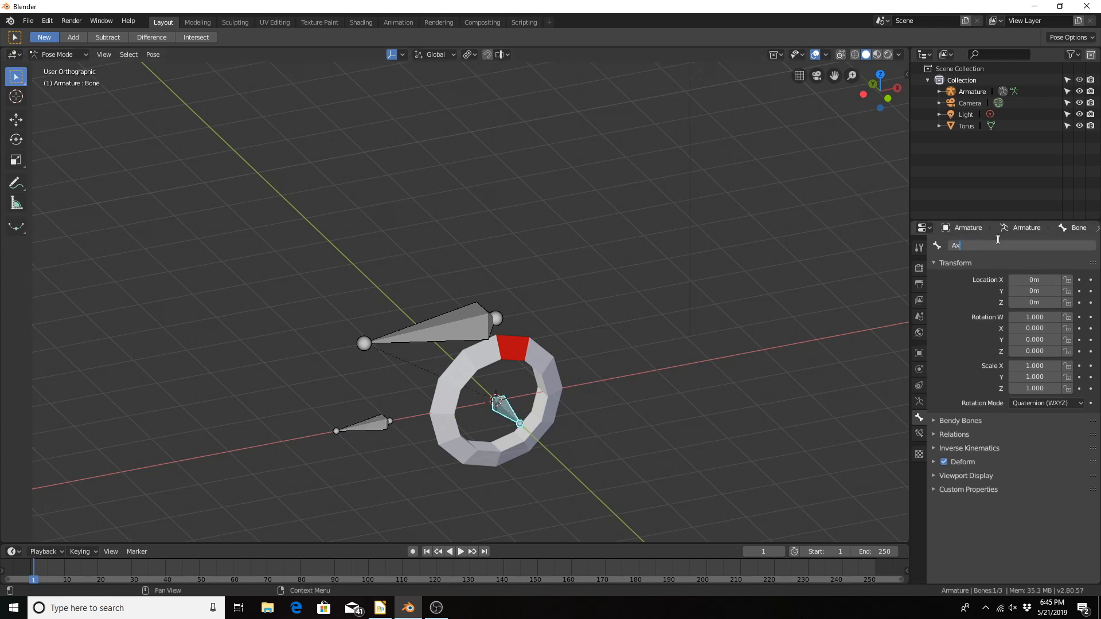
type("l")
key("Return")
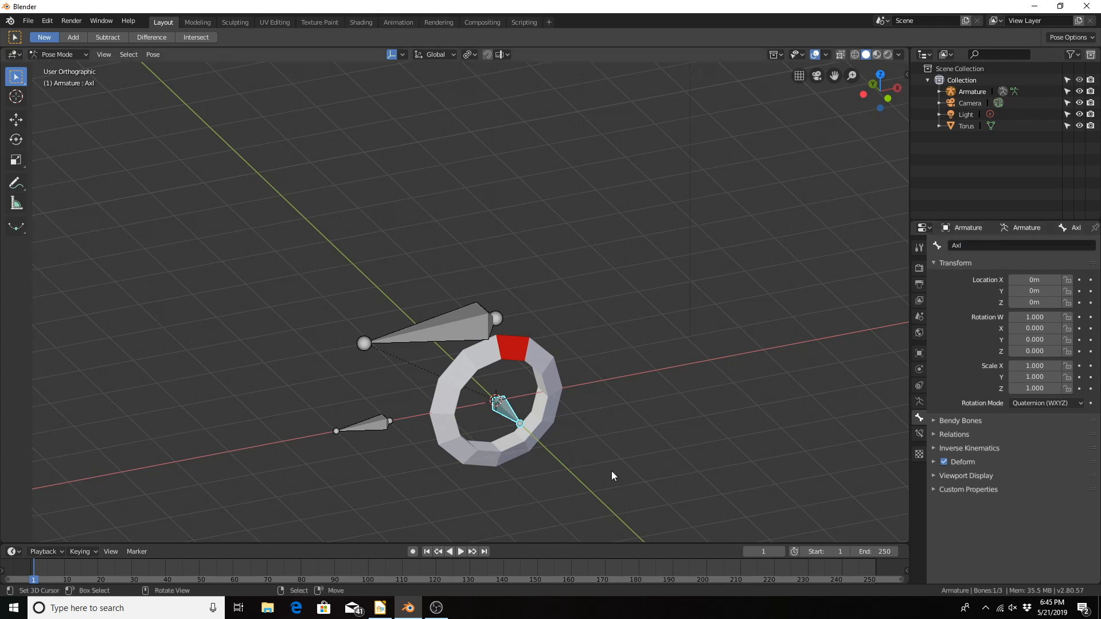
Step: Add a Transformation bone constraint to the Axl bone
middle_click_drag(535, 387, 585, 367)
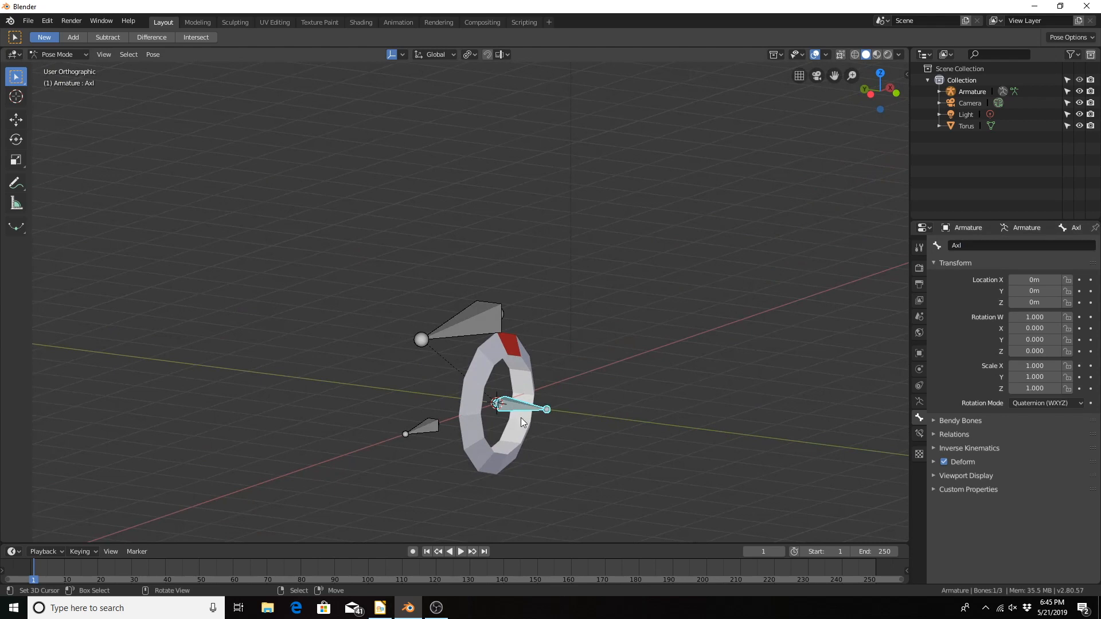
left_click(919, 435)
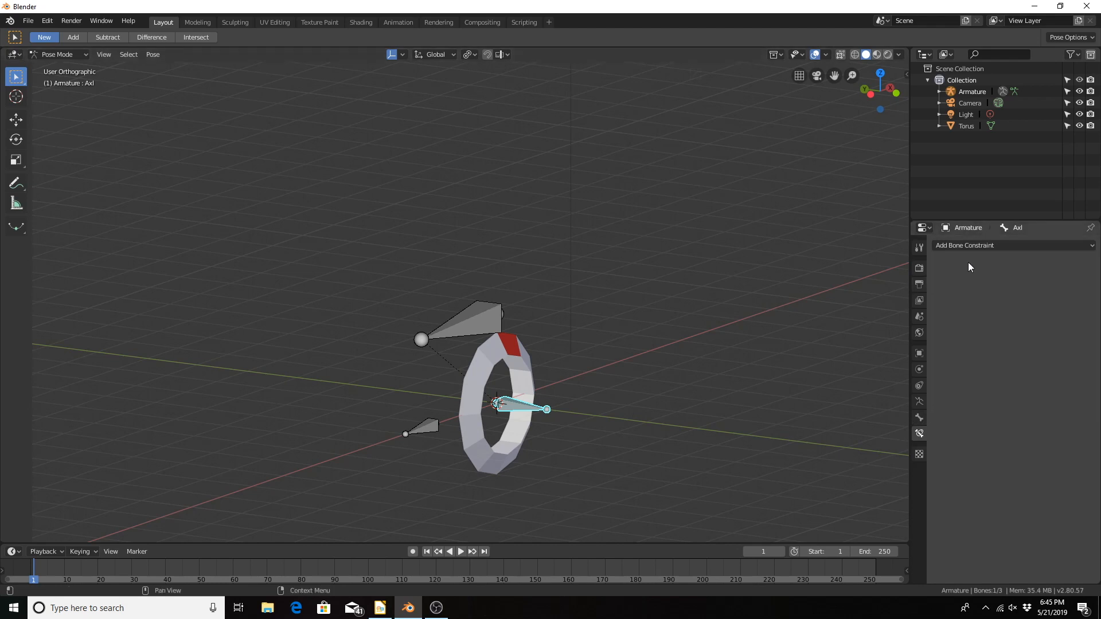
left_click(975, 249)
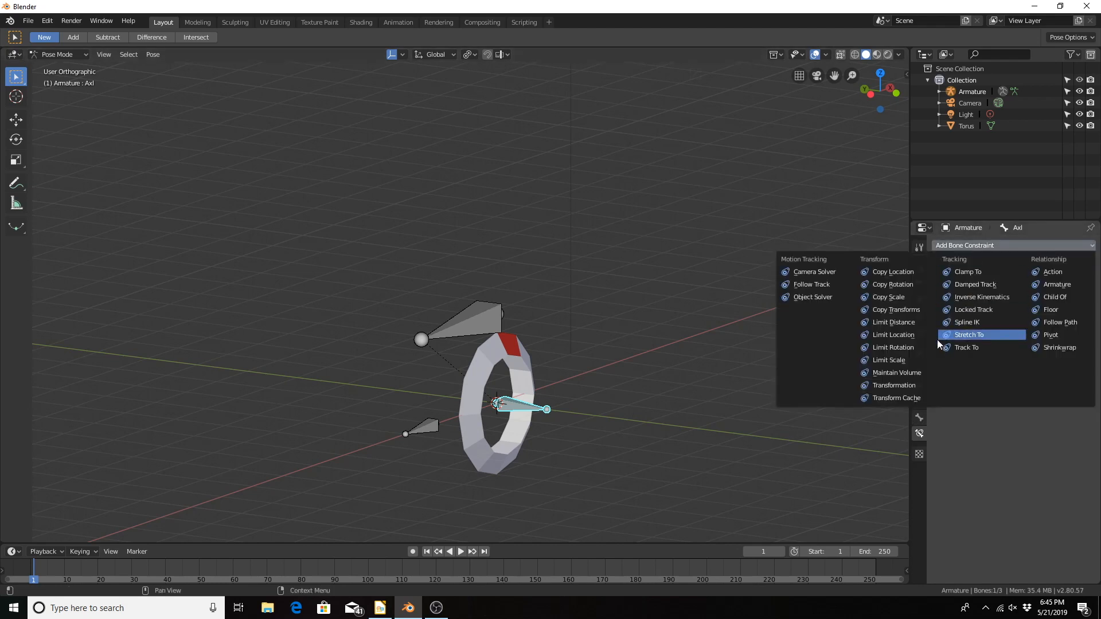
left_click(874, 387)
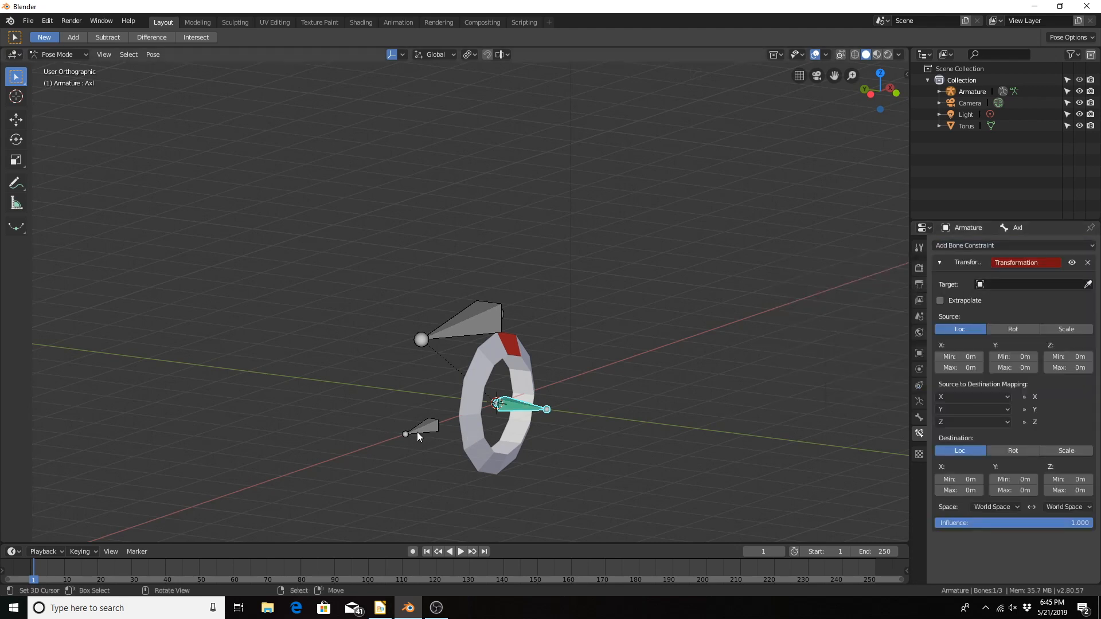
Step: Target the constraint to the Forward bone of the Armature and enable Extrapolate
middle_click_drag(424, 424, 380, 420)
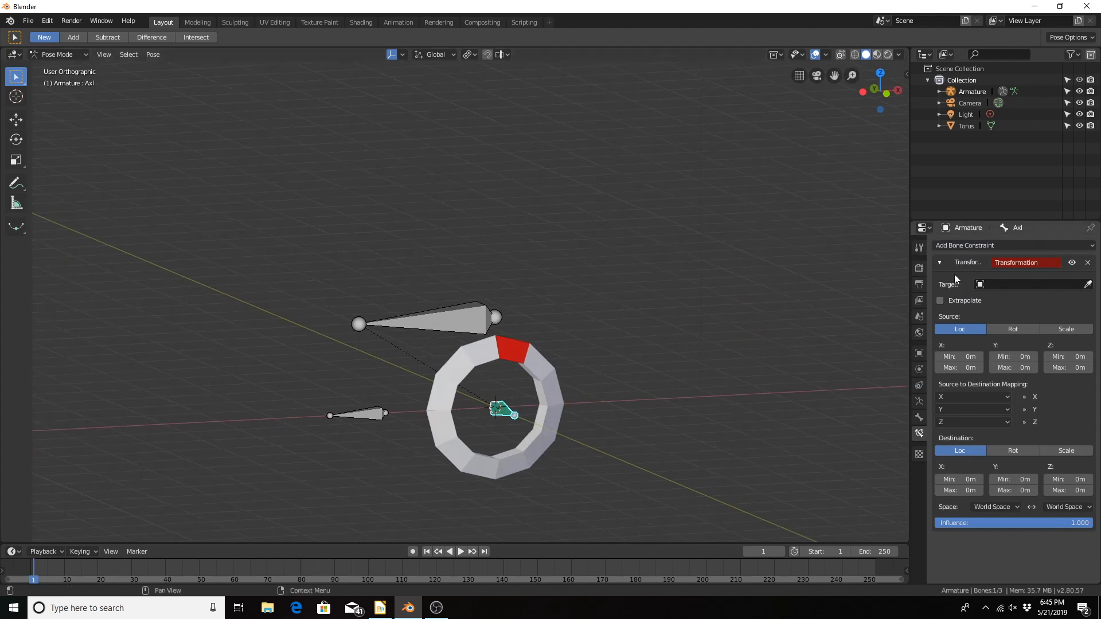
left_click(1012, 285)
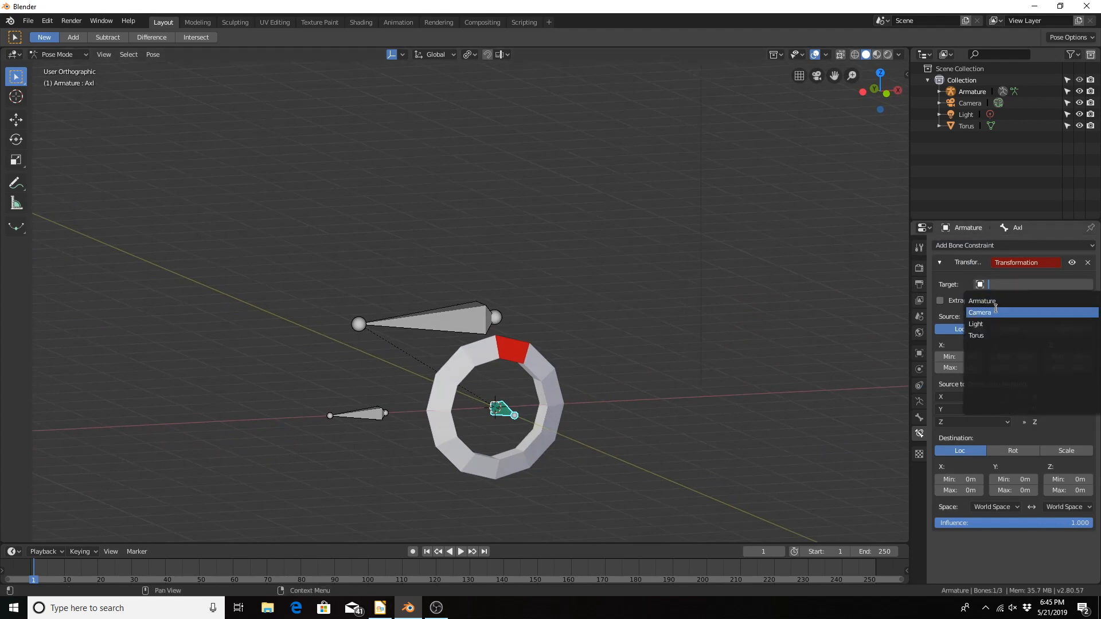
left_click(992, 301)
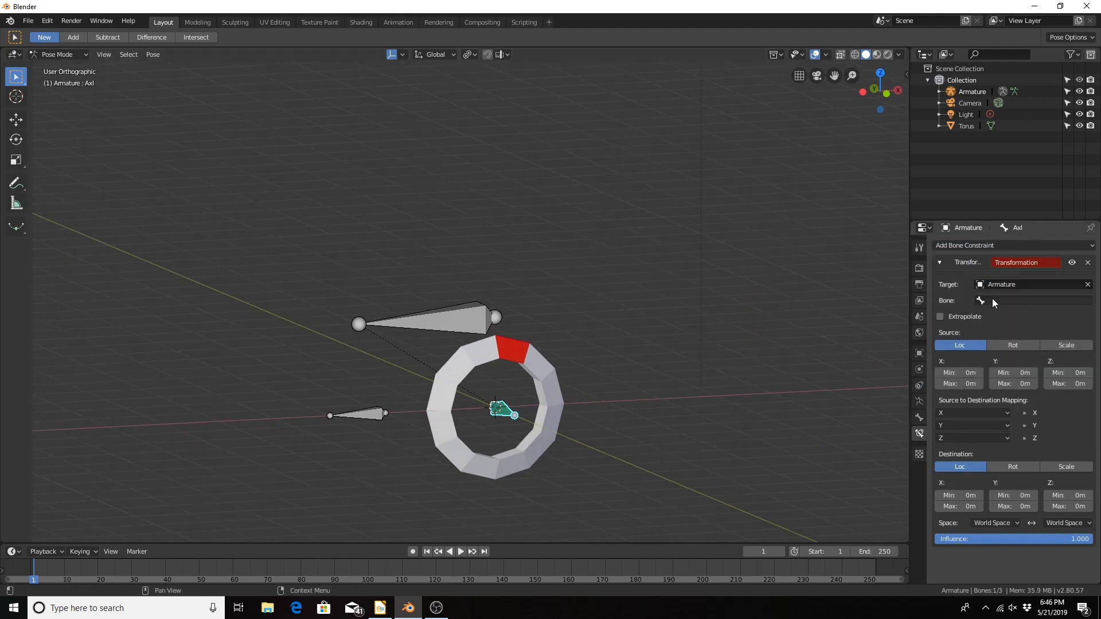
left_click(992, 299)
left_click(993, 329)
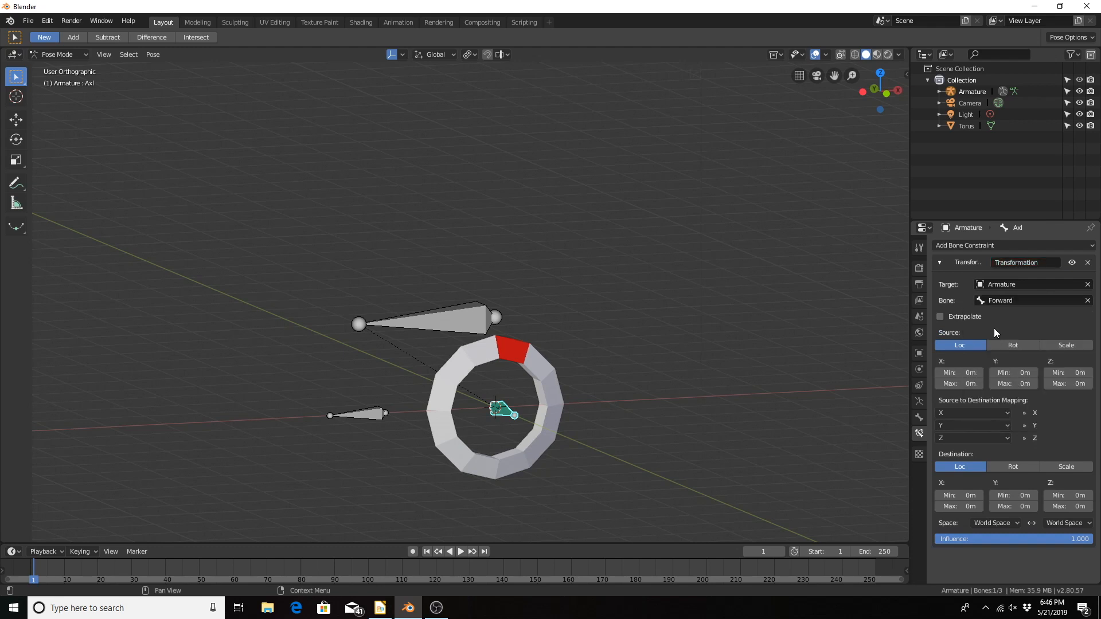
left_click(939, 317)
Step: Set the constraint's source location X range to Min 10 m and Max -10 m
left_click(966, 376)
type("10")
key("Return")
left_click(966, 383)
type("-10")
key("Return")
Step: Set the constraint's source location Y range to Min 10 m and Max -10 m
left_click(1003, 373)
type("10")
key("Return")
left_click(1007, 384)
type("-10")
key("Return")
Step: Set the source location Z range to Min 10 m and Max -10 m, and switch the destination to rotation
left_click(1074, 372)
type("10")
key("Return")
left_click(1074, 383)
type("-10")
key("Return")
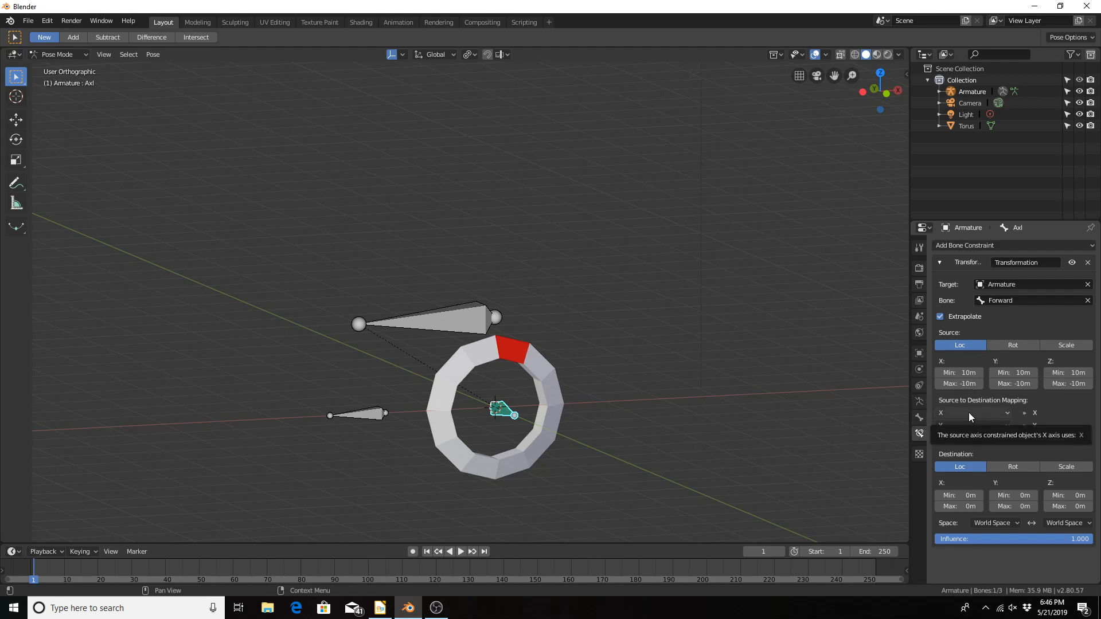
left_click(1009, 464)
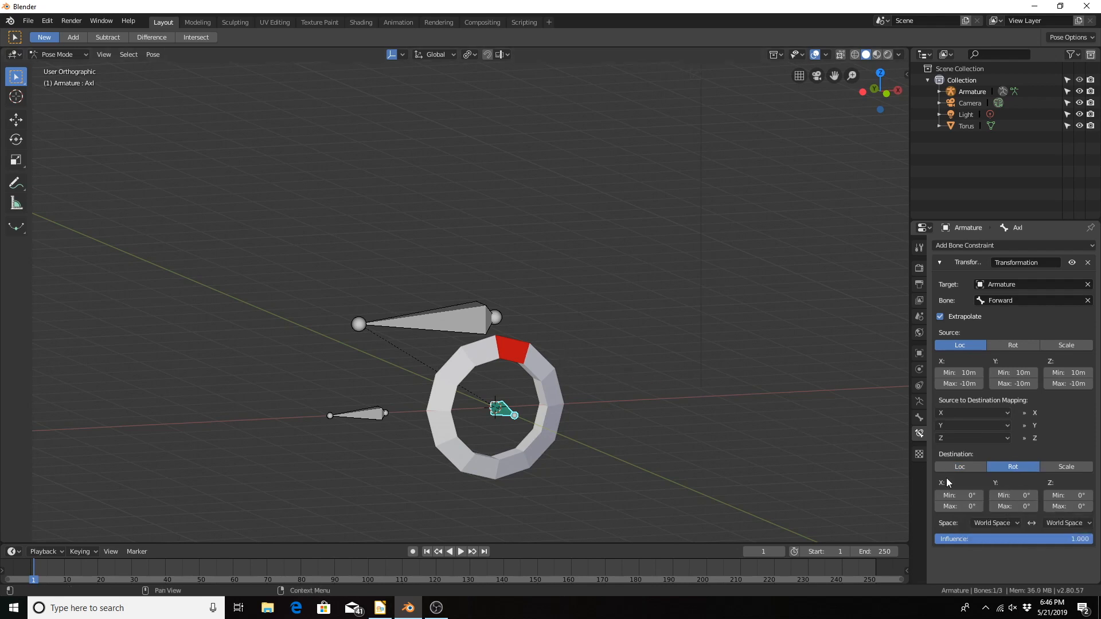
Step: Turn on the display of bone names and axes in the armature's viewport display settings
left_click(919, 402)
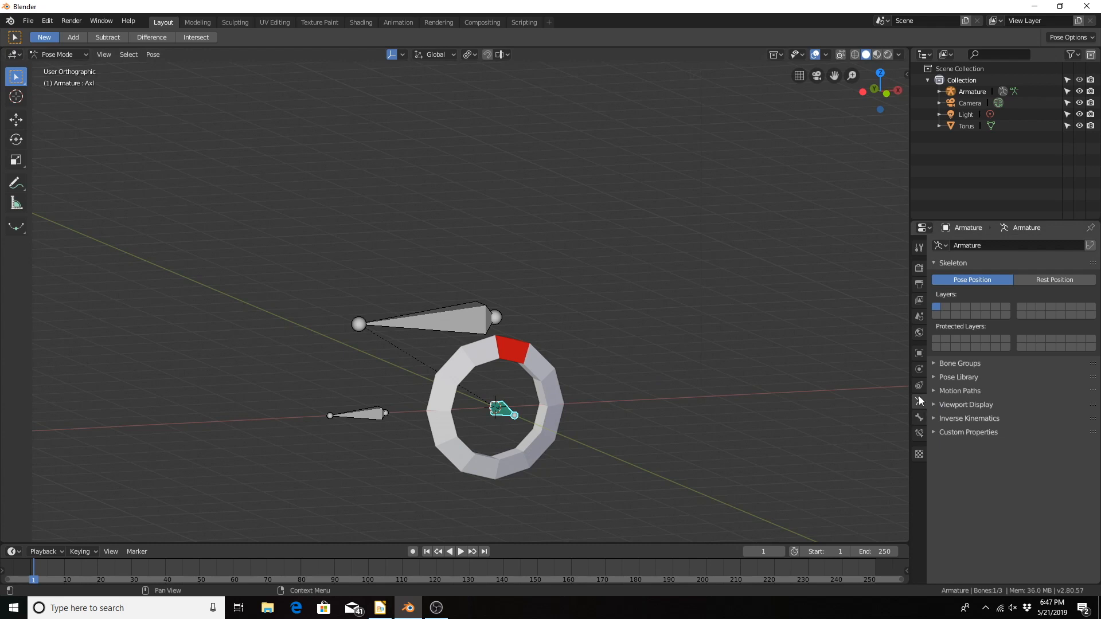
left_click(935, 404)
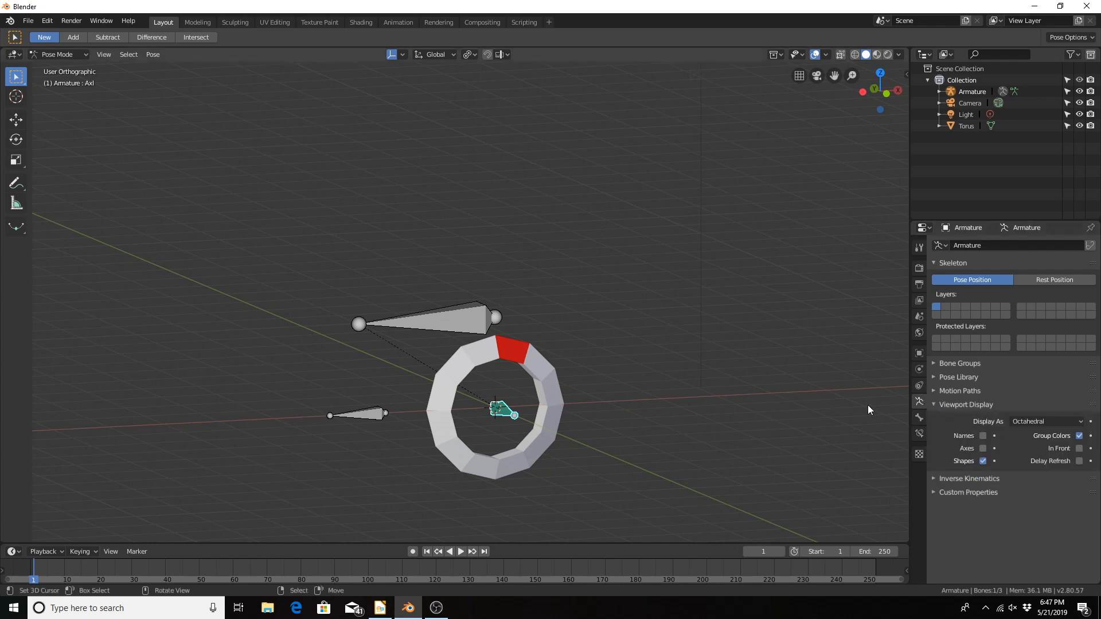
middle_click_drag(591, 364, 629, 372)
left_click(982, 436)
left_click(983, 448)
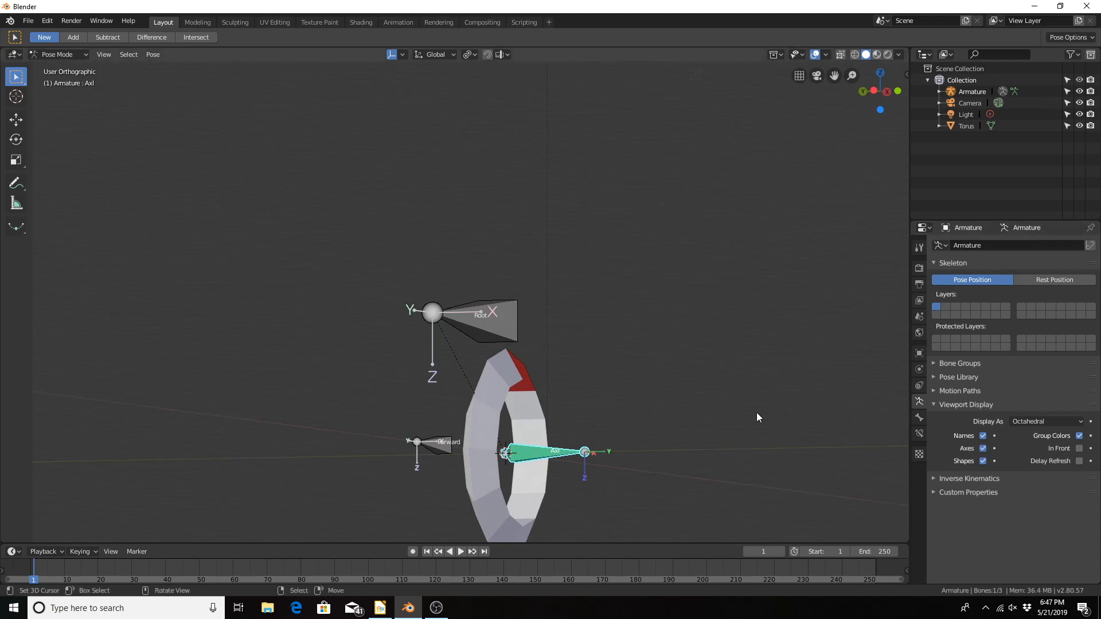
Step: Examine the local axes of the Forward and Axl bones from the front and side of the torus
middle_click_drag(756, 411, 661, 337)
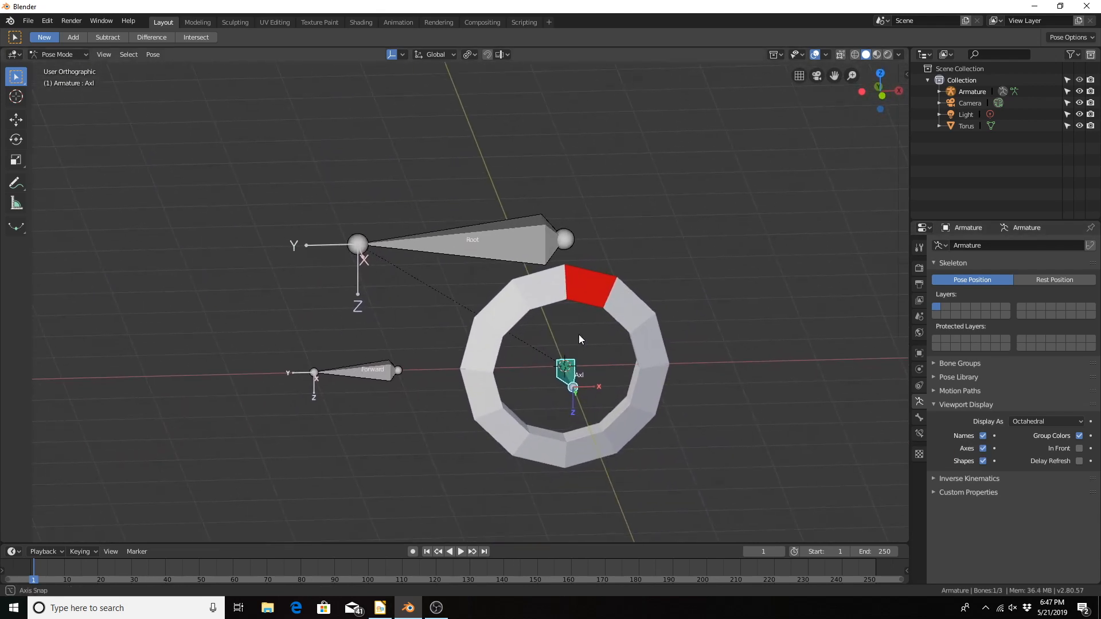
middle_click_drag(579, 335, 639, 365)
scroll(592, 360, "up", 1)
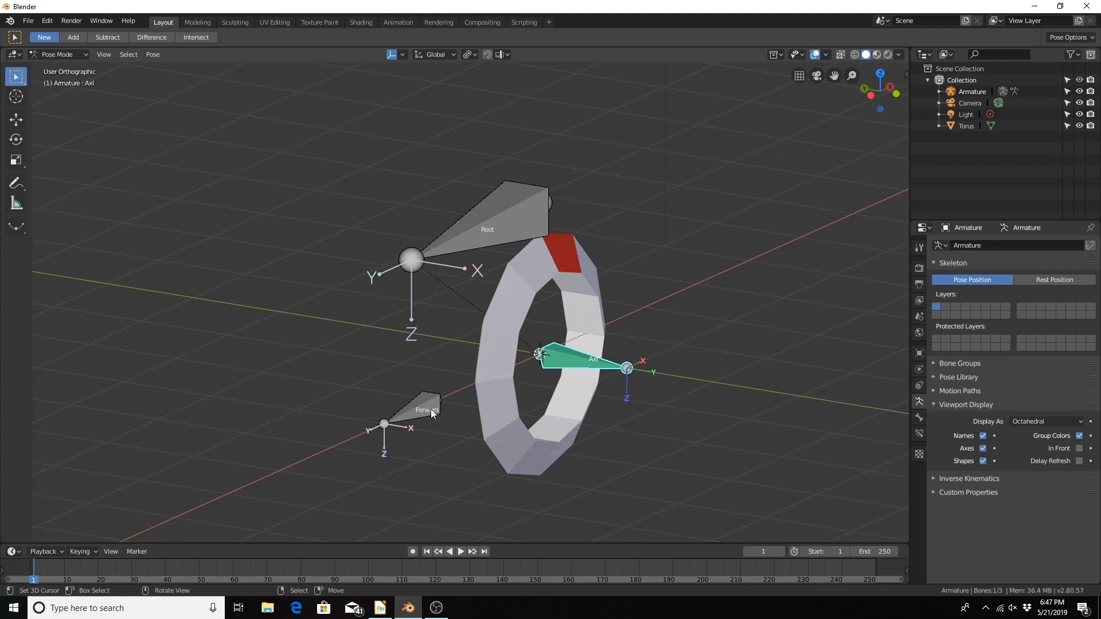
middle_click_drag(431, 409, 356, 394)
scroll(309, 381, "down", 4)
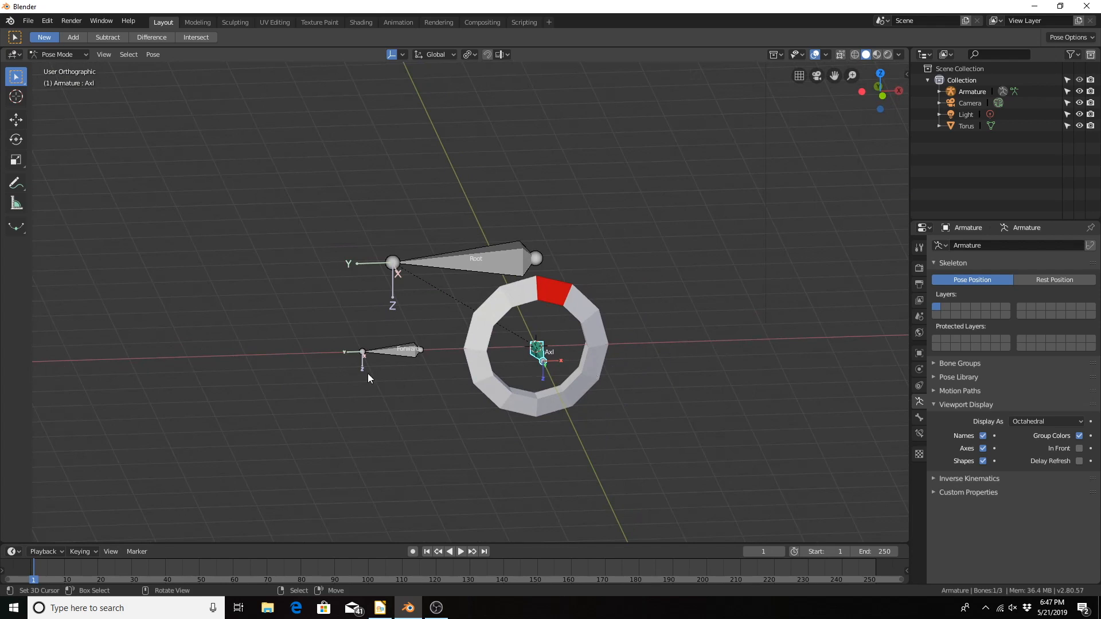
scroll(335, 381, "up", 3)
scroll(335, 379, "up", 2)
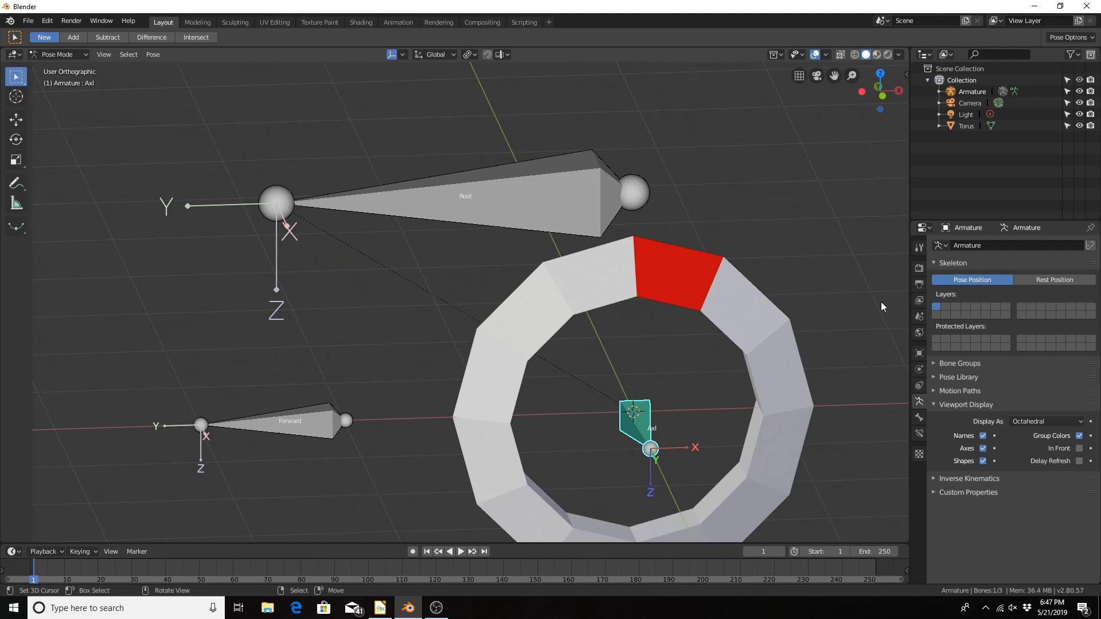
scroll(501, 352, "down", 3)
middle_click_drag(501, 352, 689, 345)
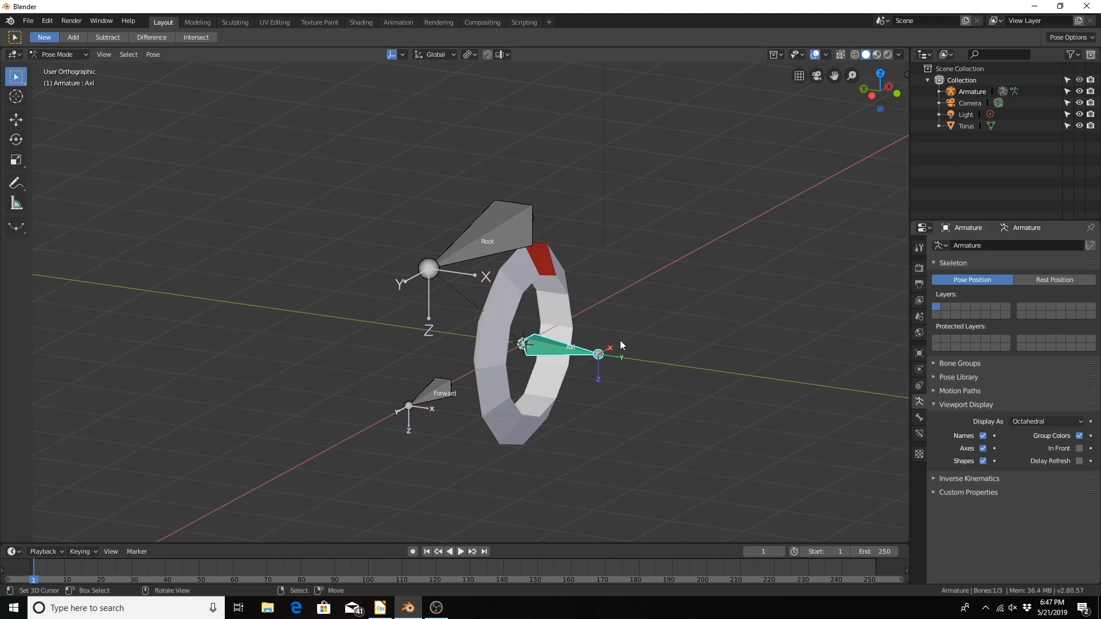
Step: Set the Axl constraint's destination rotation Y range to Min 360° and Max -360°
left_click(918, 435)
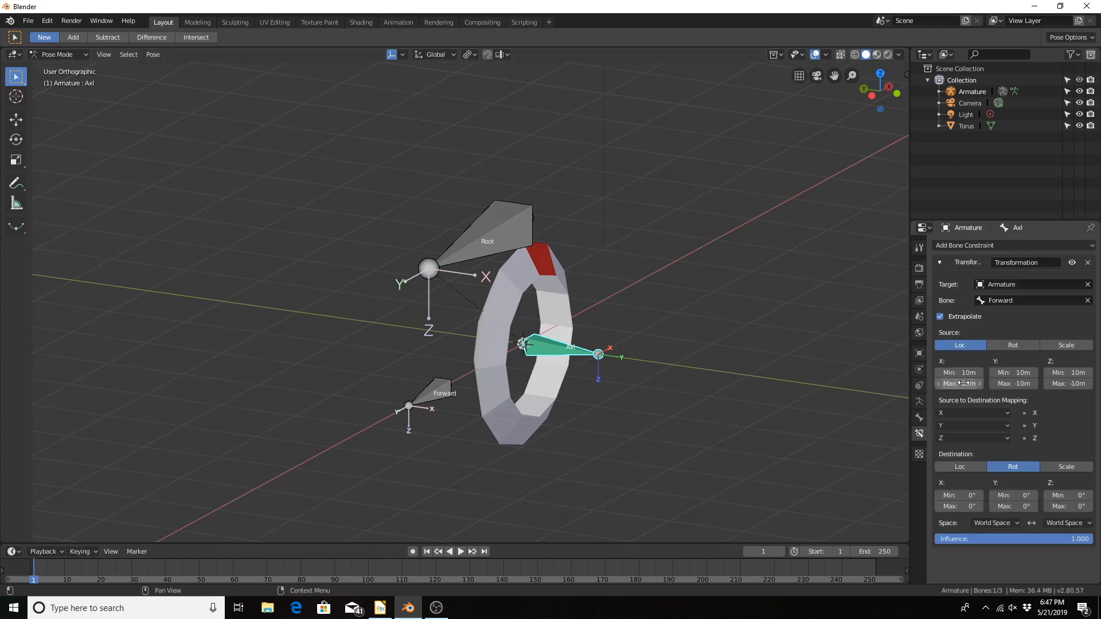
left_click(1013, 497)
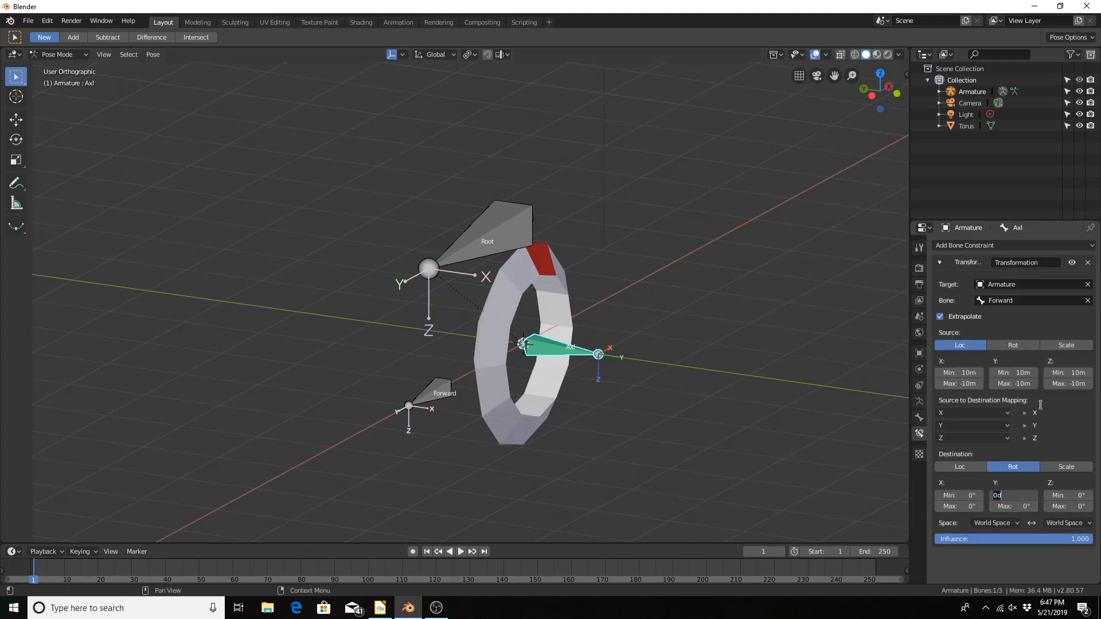
type("360")
key("Return")
left_click(999, 507)
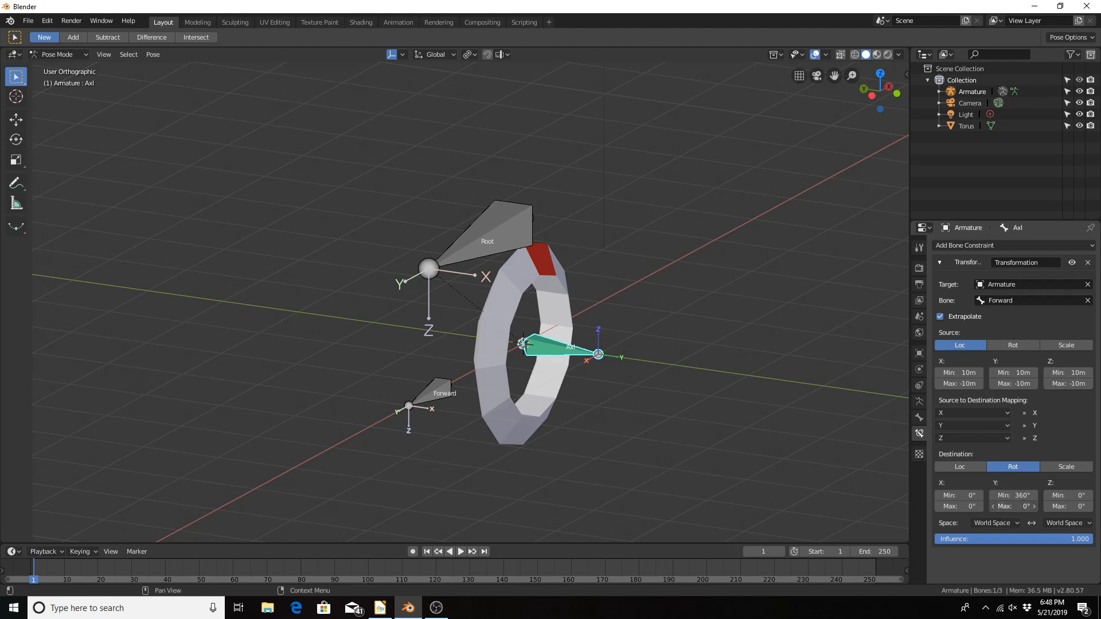
key("BackSpace")
key("BackSpace")
type("-360")
key("Return")
Step: Set the constraint's target space to Local With Parent and its owner space to Local Space
left_click(989, 521)
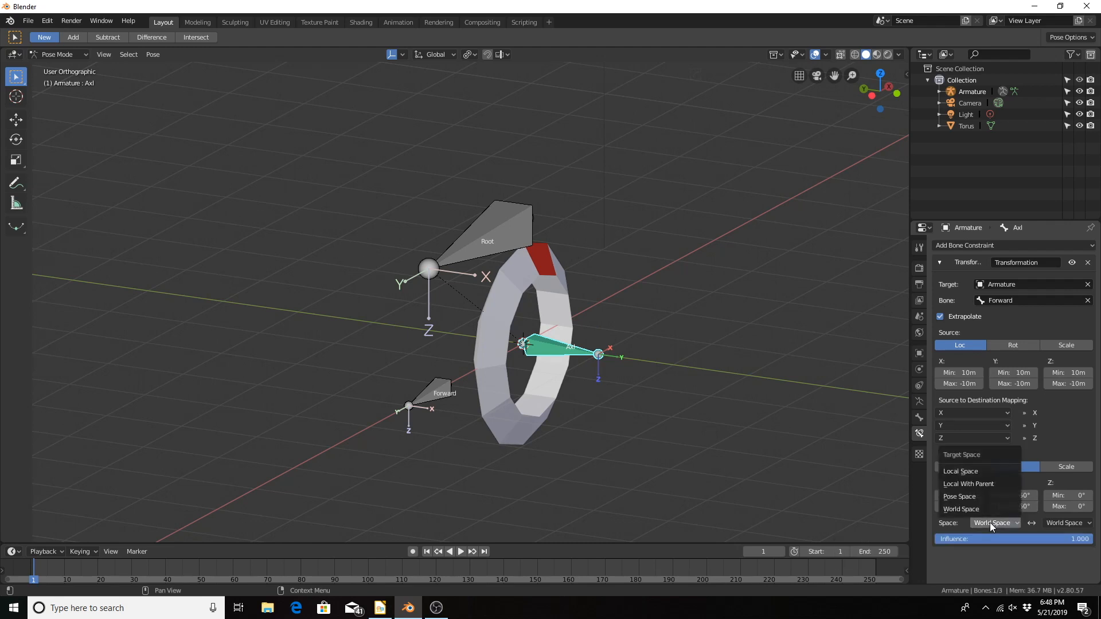
left_click(983, 485)
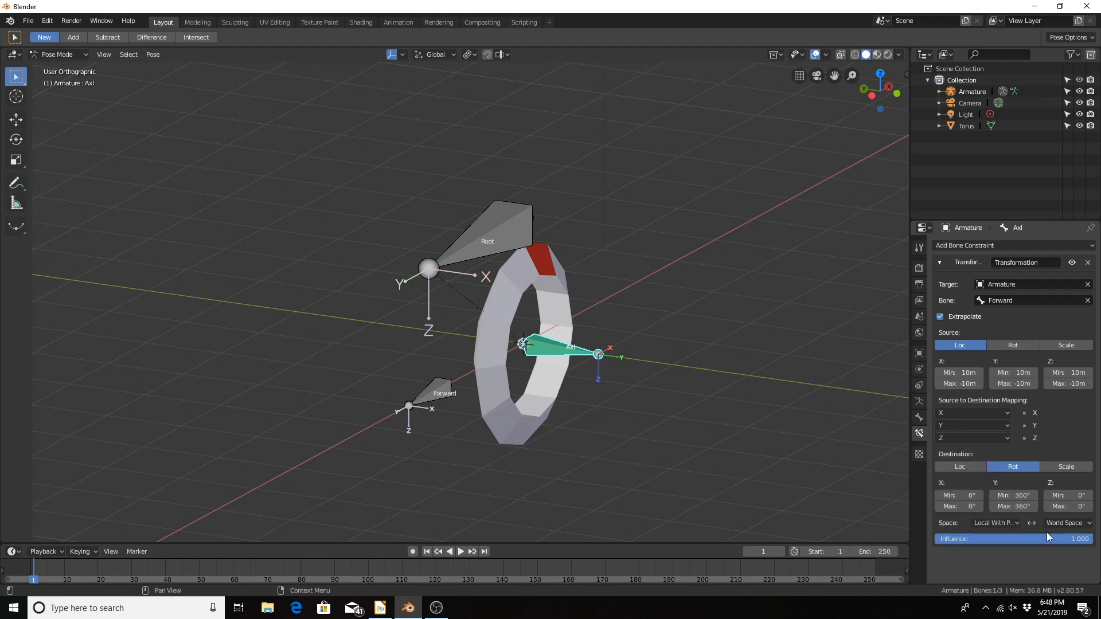
left_click(1076, 523)
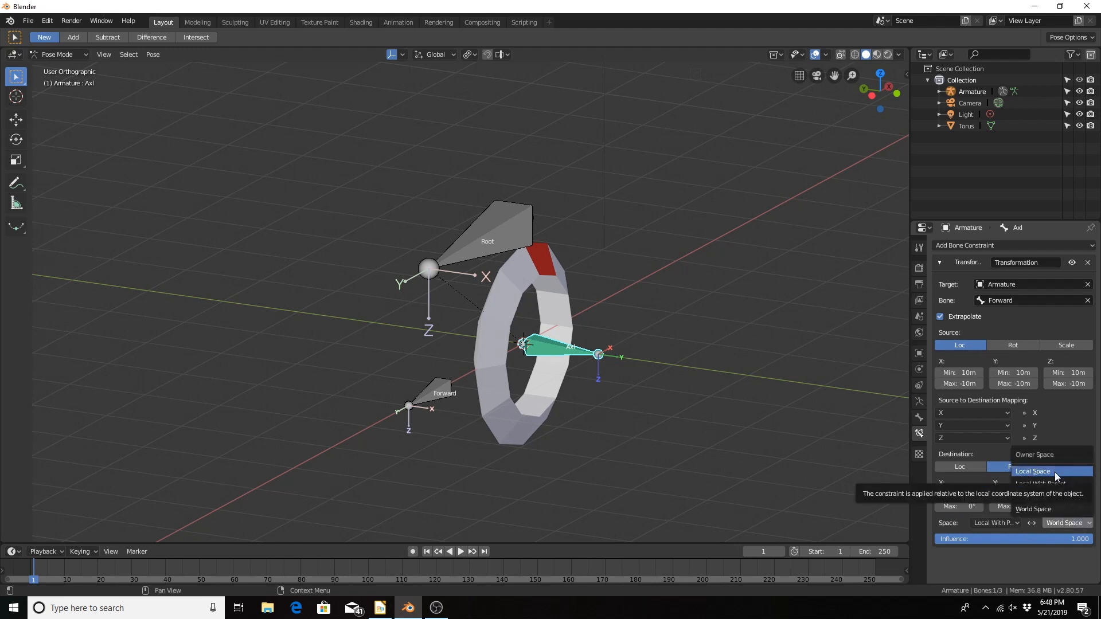
left_click(1054, 472)
Step: Try moving the Forward bone along its local Y axis to test the constraint
middle_click_drag(508, 380, 429, 380)
left_click(359, 373)
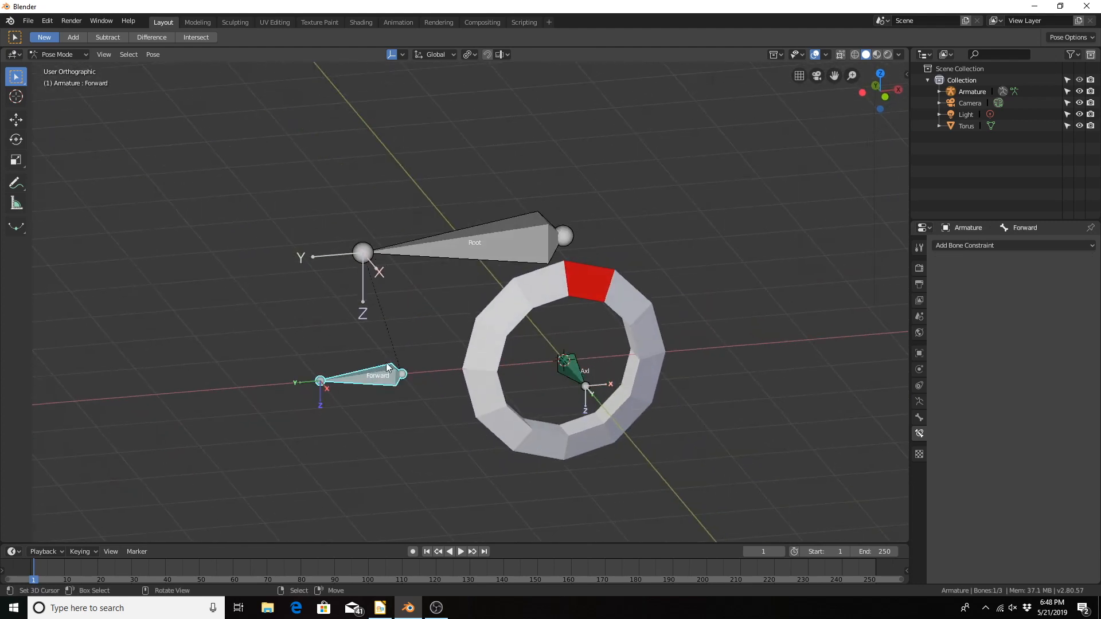
key("g")
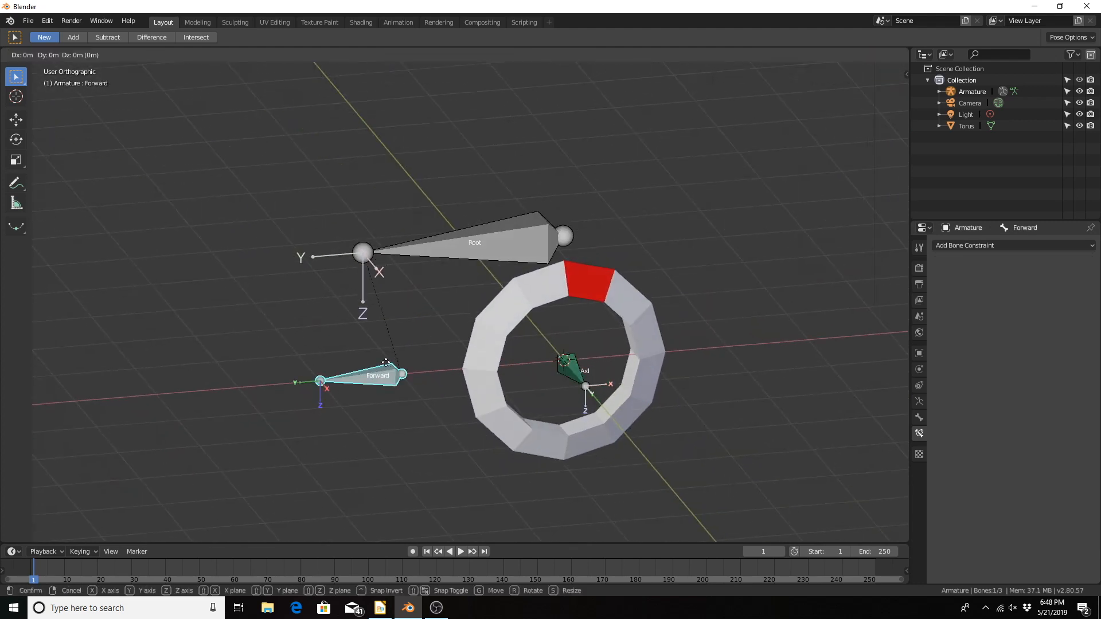
key("y")
key("y")
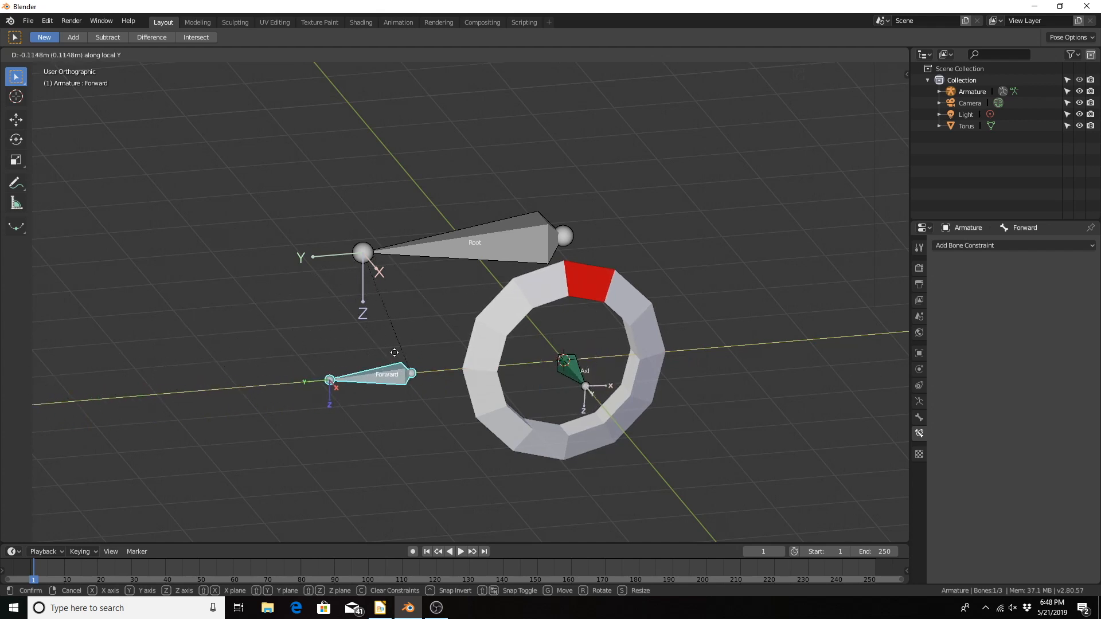
right_click(395, 352)
Step: Map the Y destination of the Axl bone's Transformation constraint from source X
left_click(573, 371)
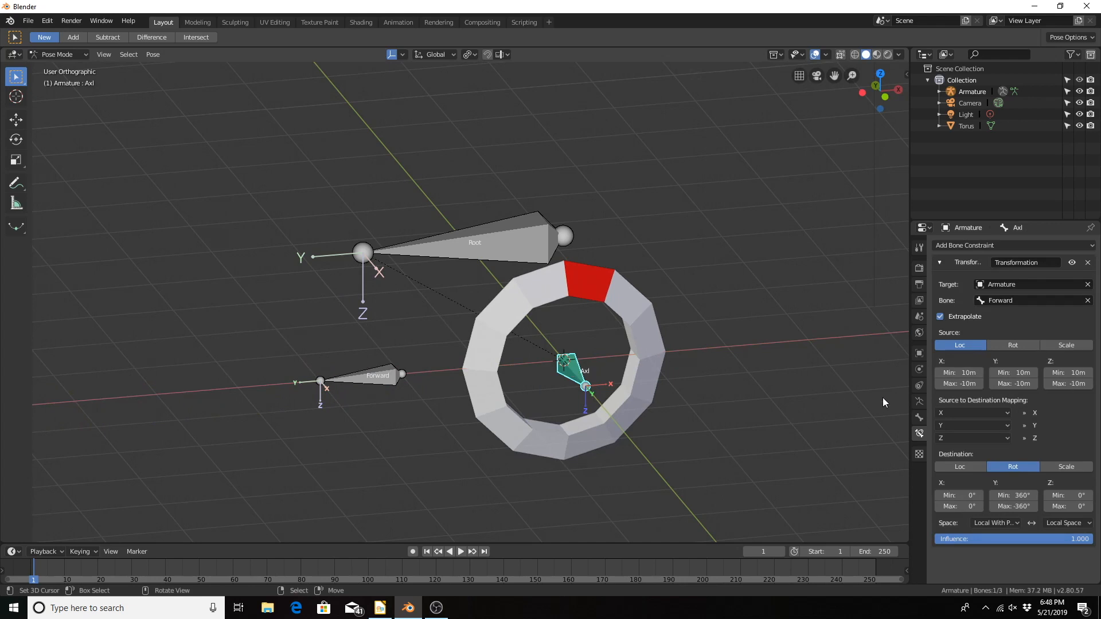
left_click(951, 424)
left_click(955, 438)
Step: Try moving the Forward bone along its local Y axis to test the X-to-Y mapping, then cancel the move
left_click(366, 379)
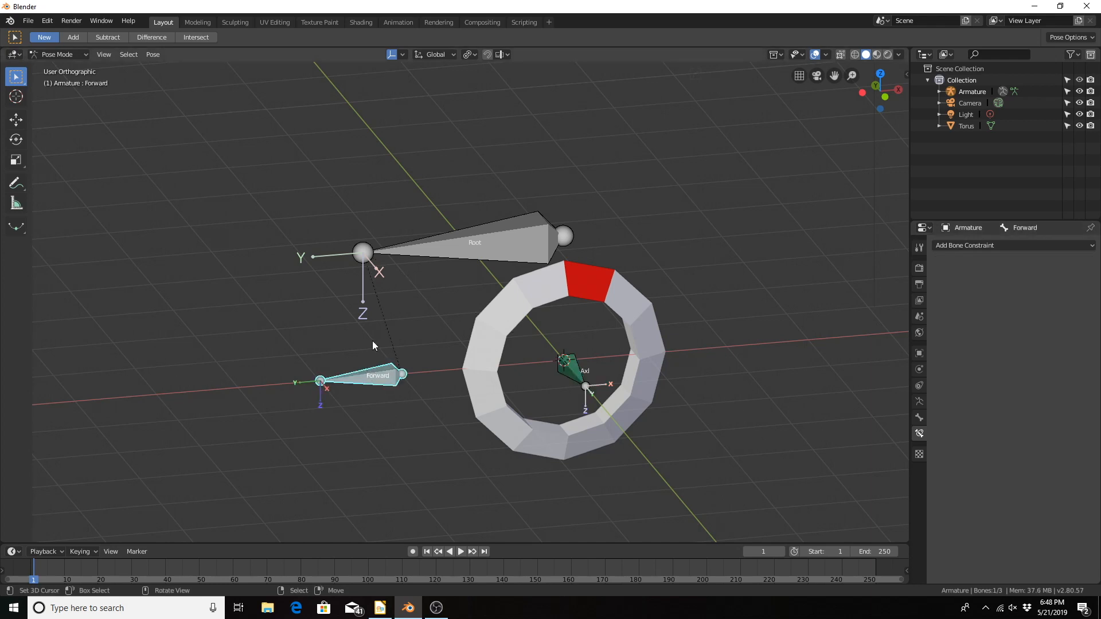
key("g")
key("y")
key("y")
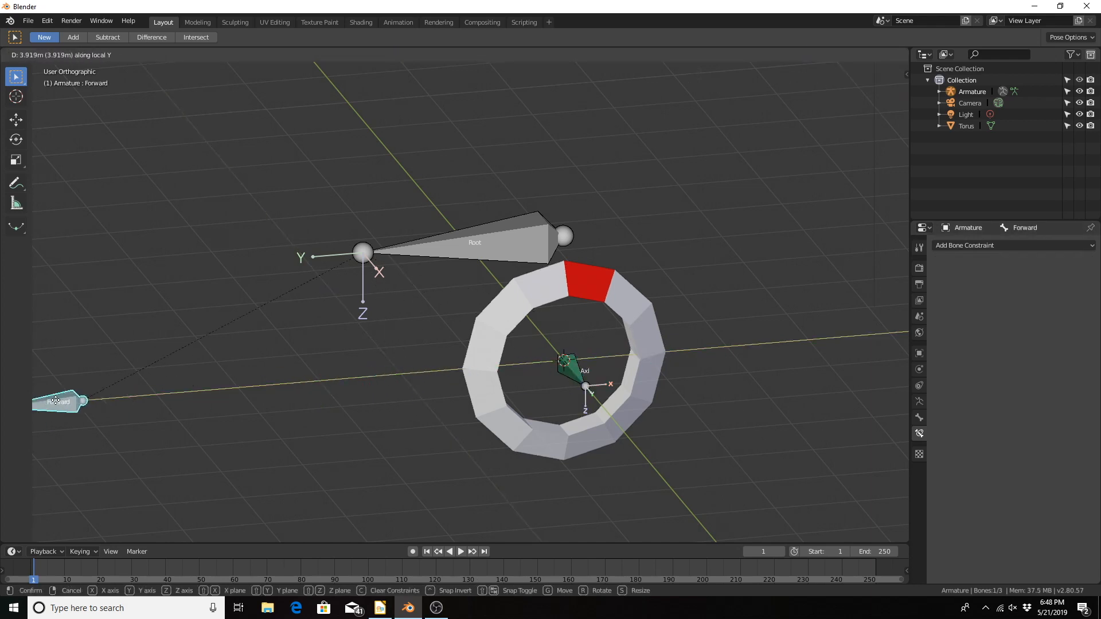
right_click(290, 371)
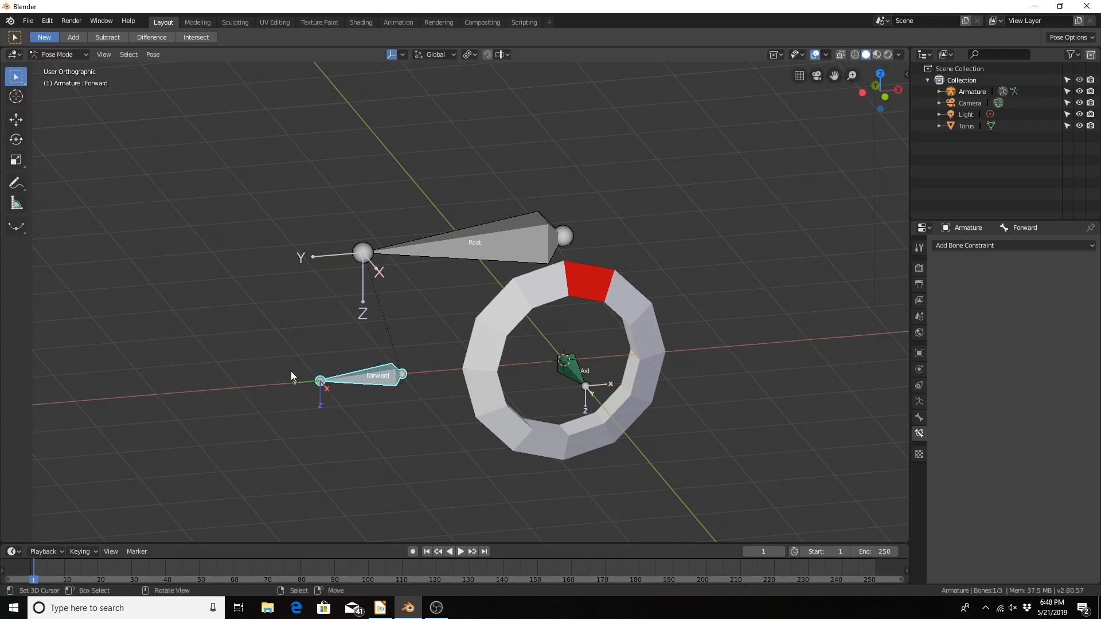
Step: Try moving the Forward bone along its local X axis to test the constraint and return it to its start position
key("g")
key("x")
key("x")
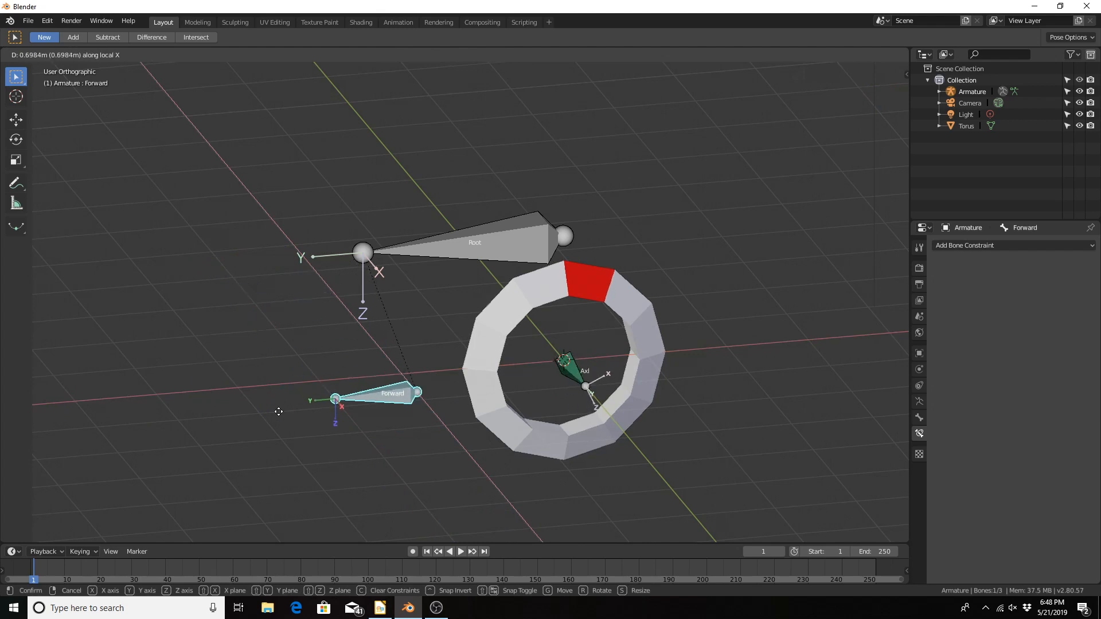
left_click(298, 369)
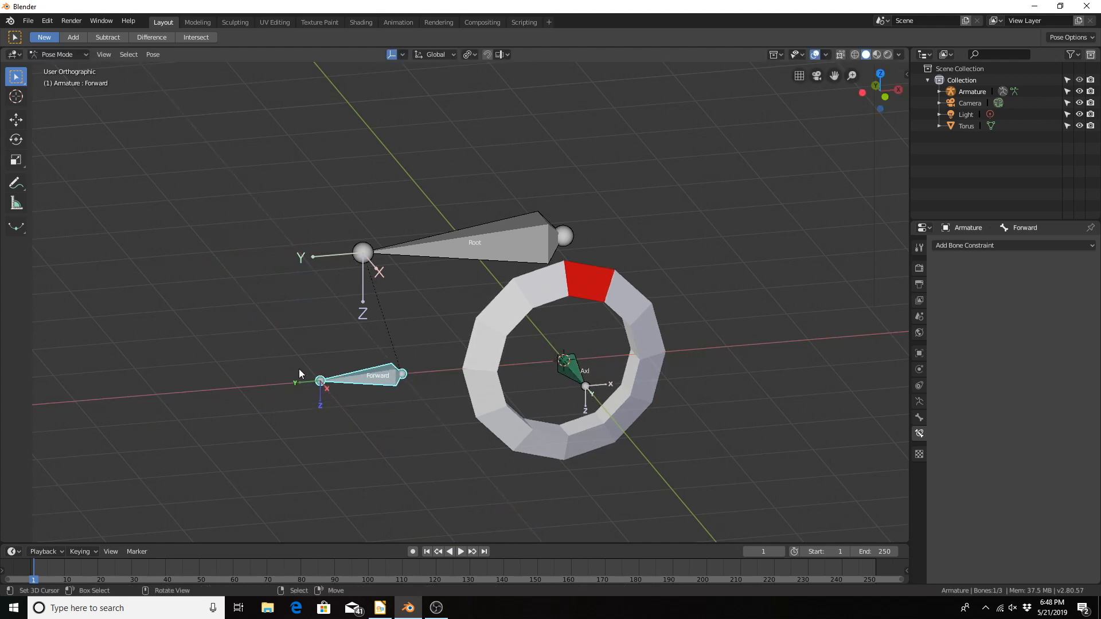
Step: Map the Y destination of the Axl bone's Transformation constraint from source Z
left_click(571, 370)
left_click(952, 424)
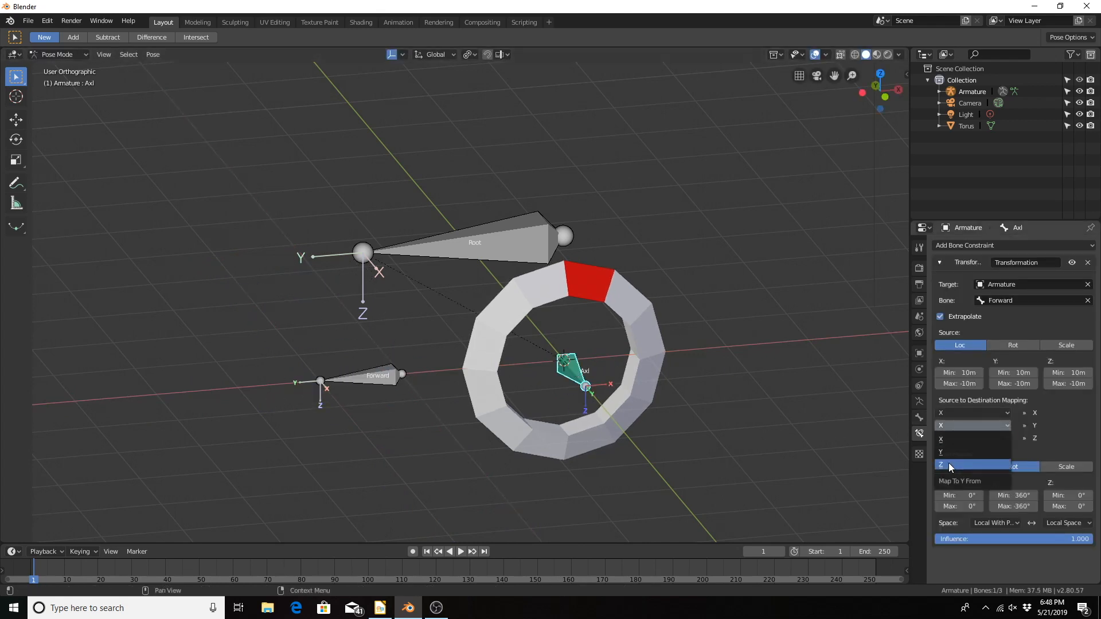
left_click(948, 463)
Step: Try moving the Forward bone along its local Z axis to test the Z-to-Y mapping, then cancel the move
left_click(371, 375)
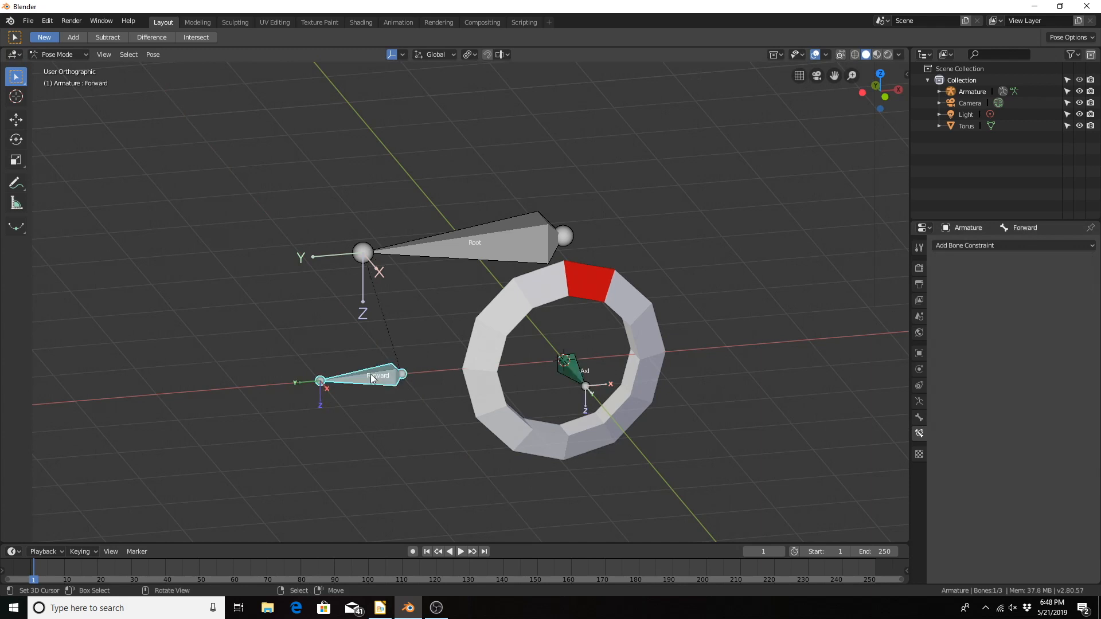
key("g")
key("z")
key("z")
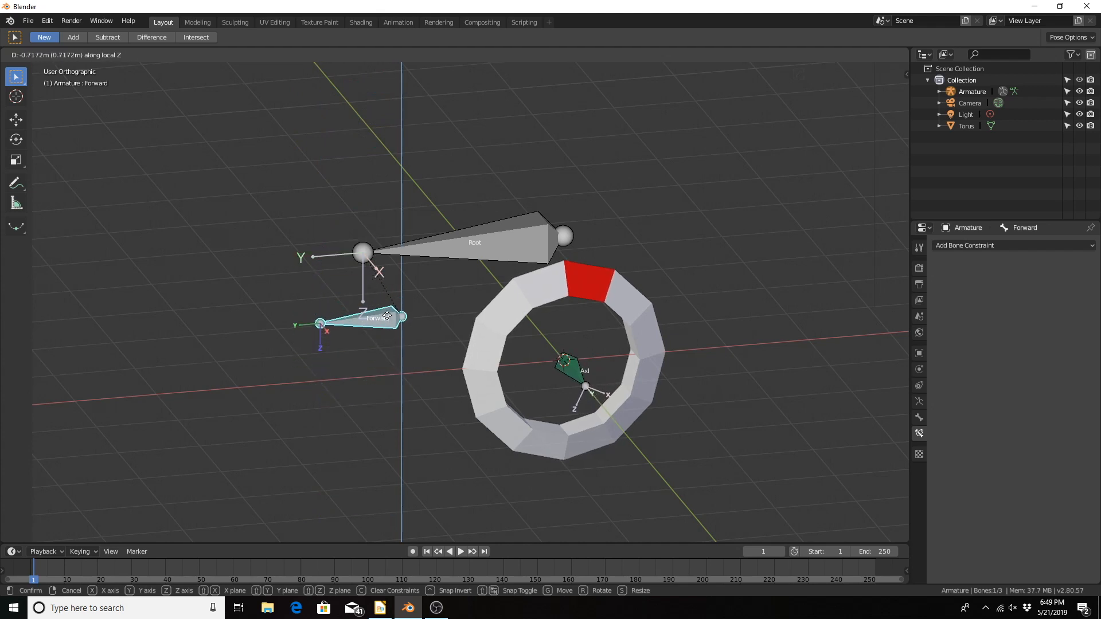
right_click(376, 430)
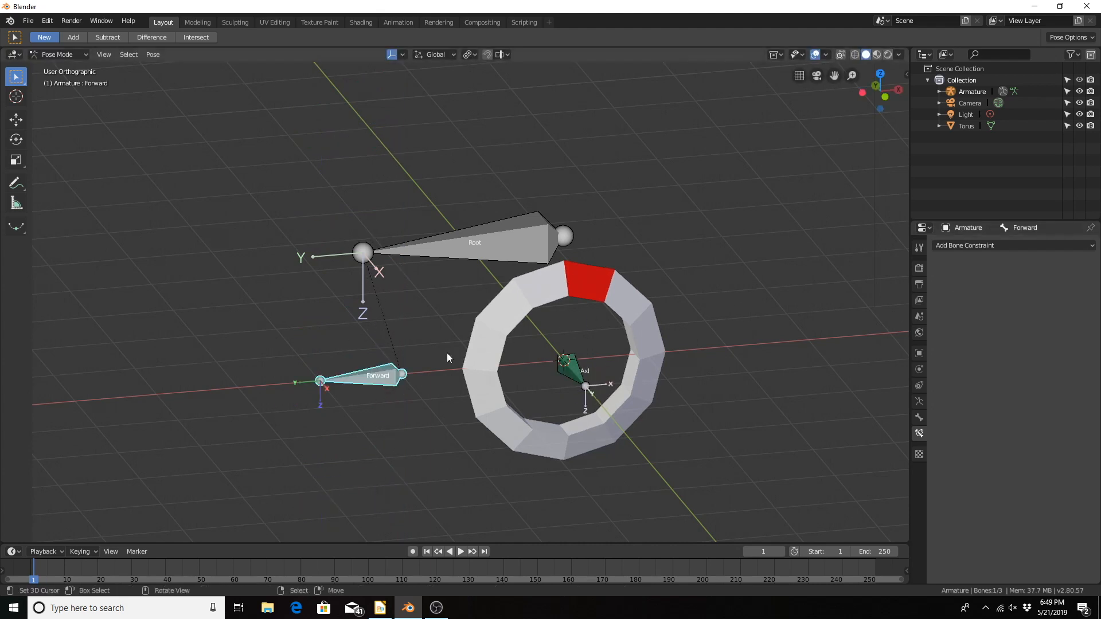
Step: Try moving the Root bone freely to check how its child bones react, then cancel the move
left_click(486, 238)
key("g")
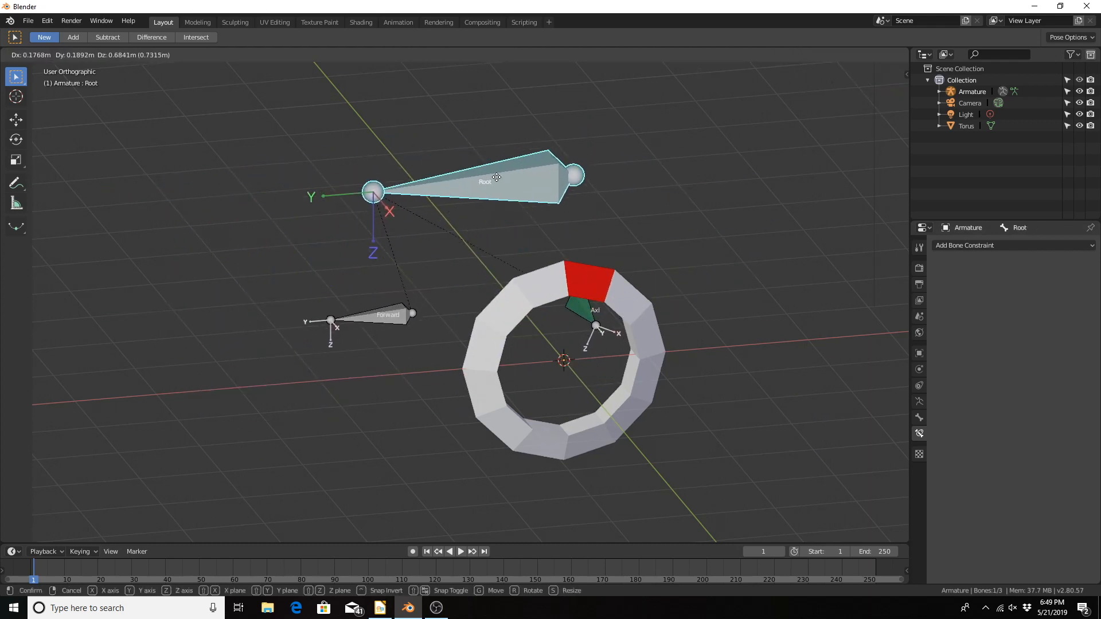
key("Escape")
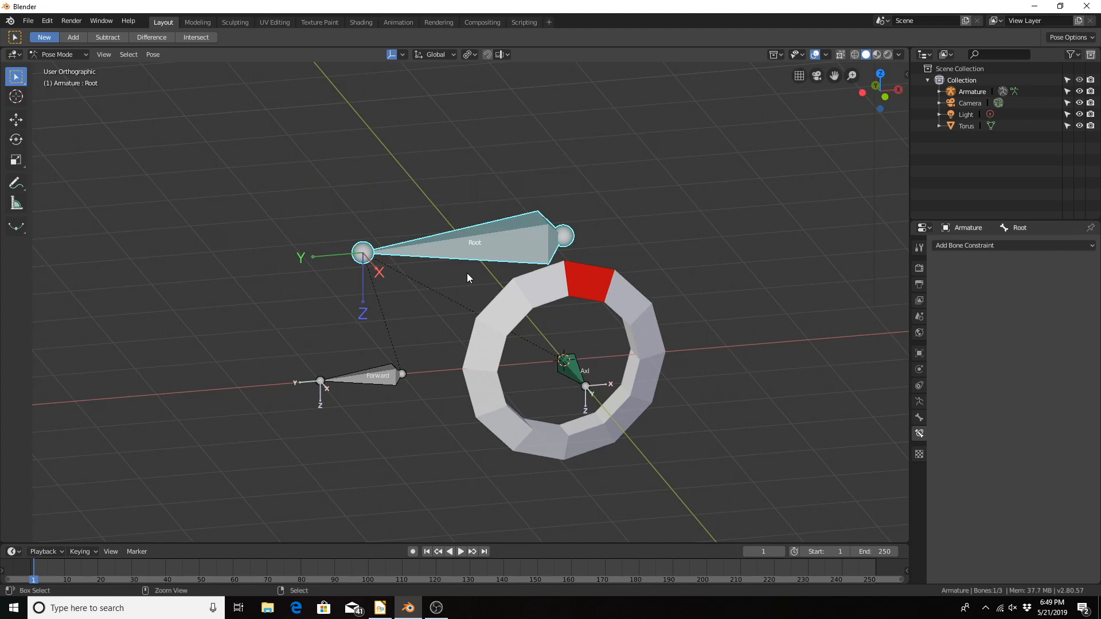
Step: Parent the torus to the armature's Axl bone with the Bone Relative option
key("ctrl+Tab")
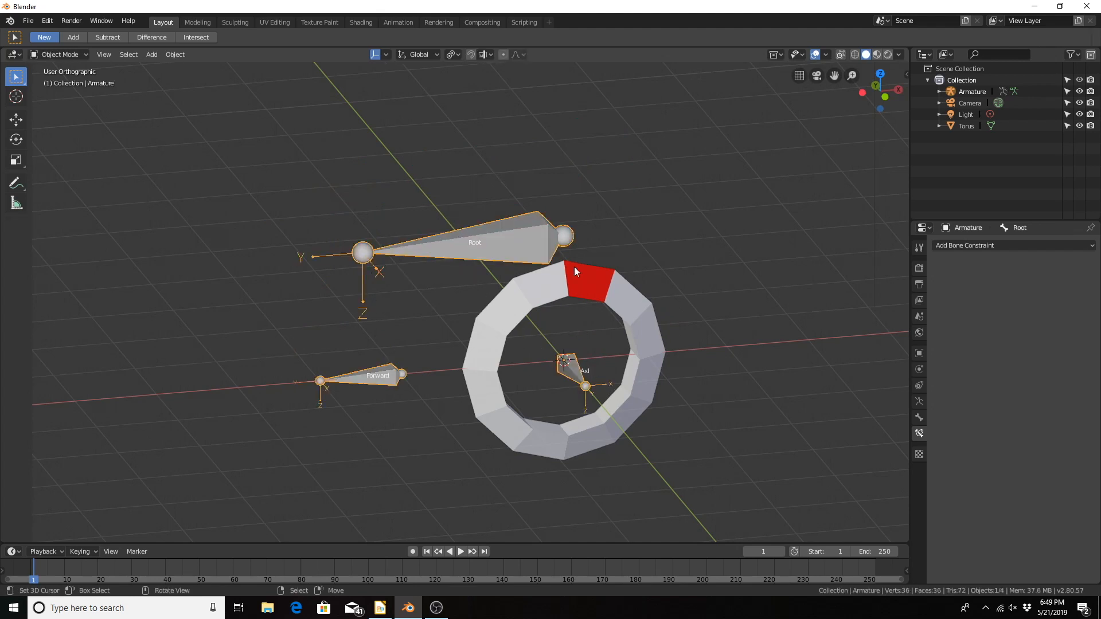
left_click(590, 283)
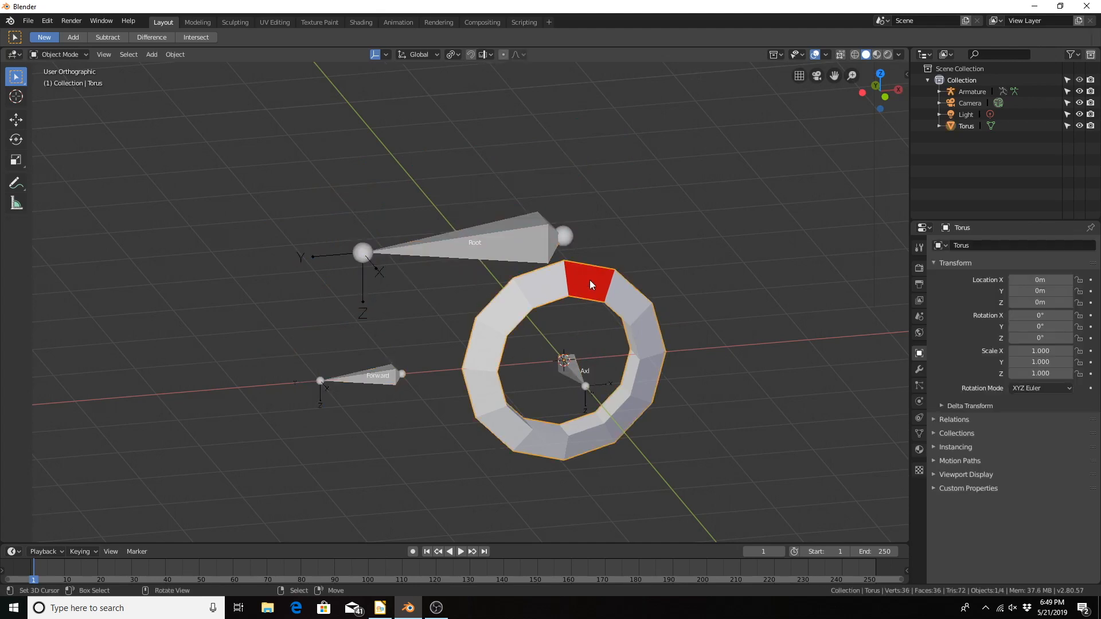
left_click(574, 370, "shift")
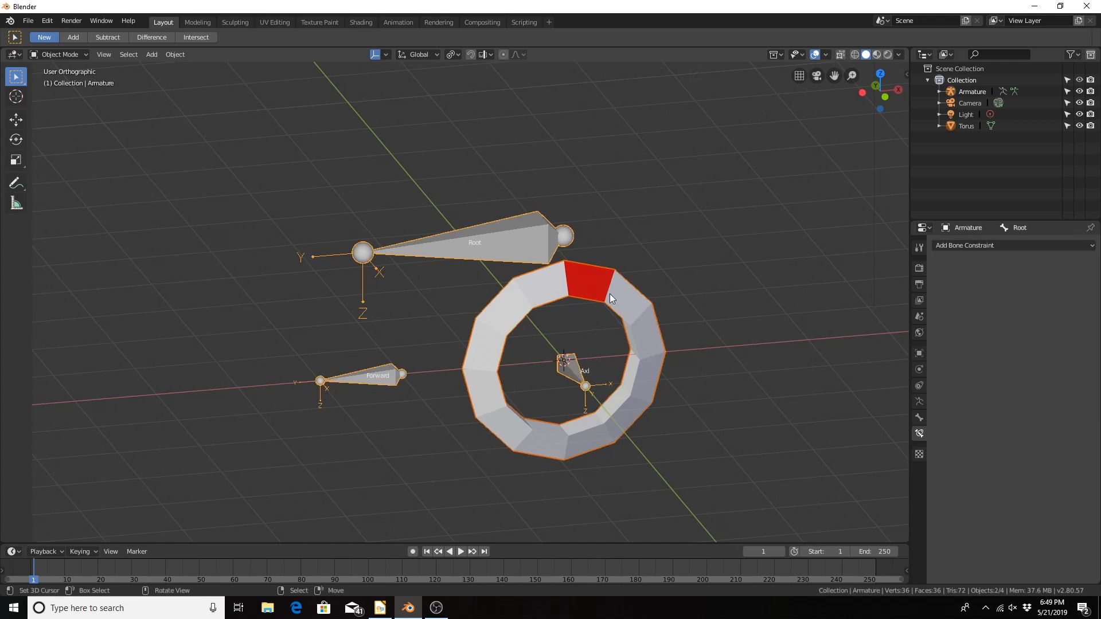
key("ctrl+Tab")
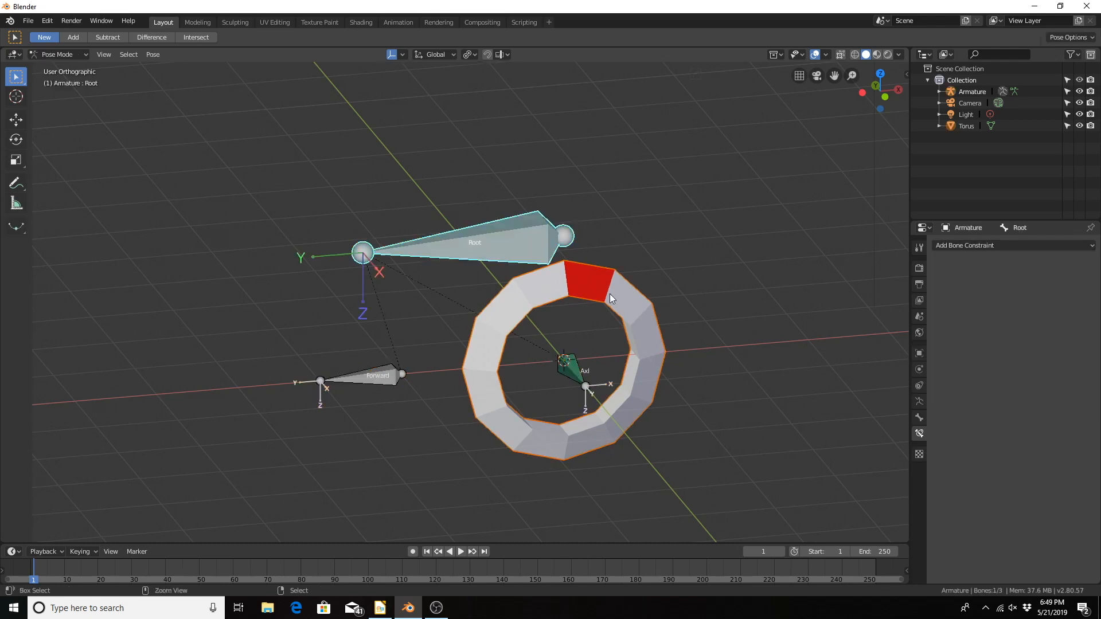
left_click(580, 373)
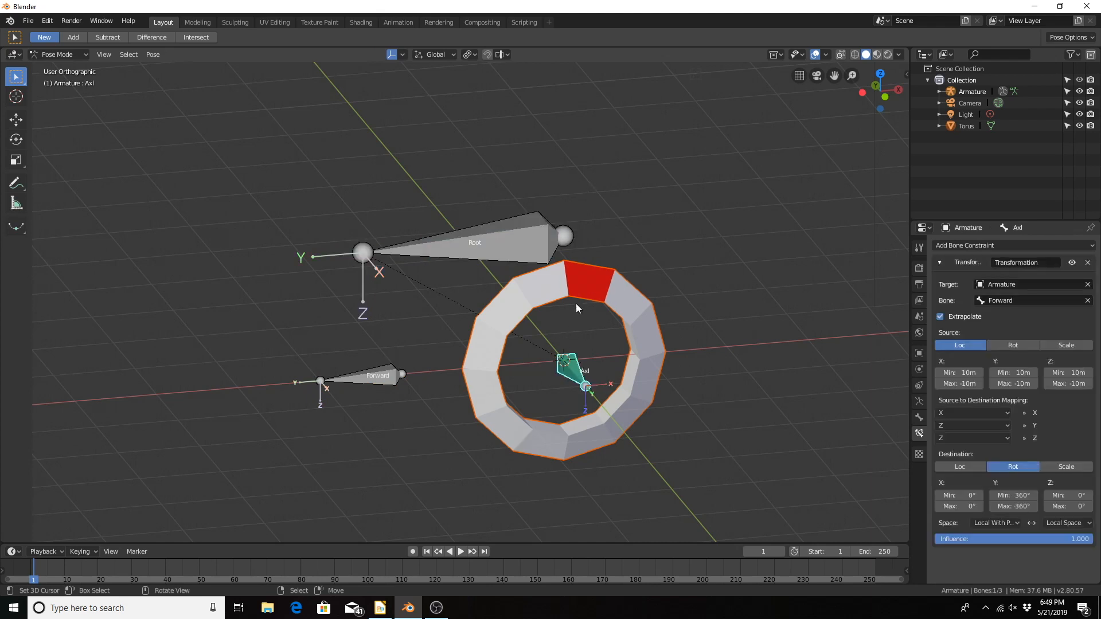
key("ctrl+p")
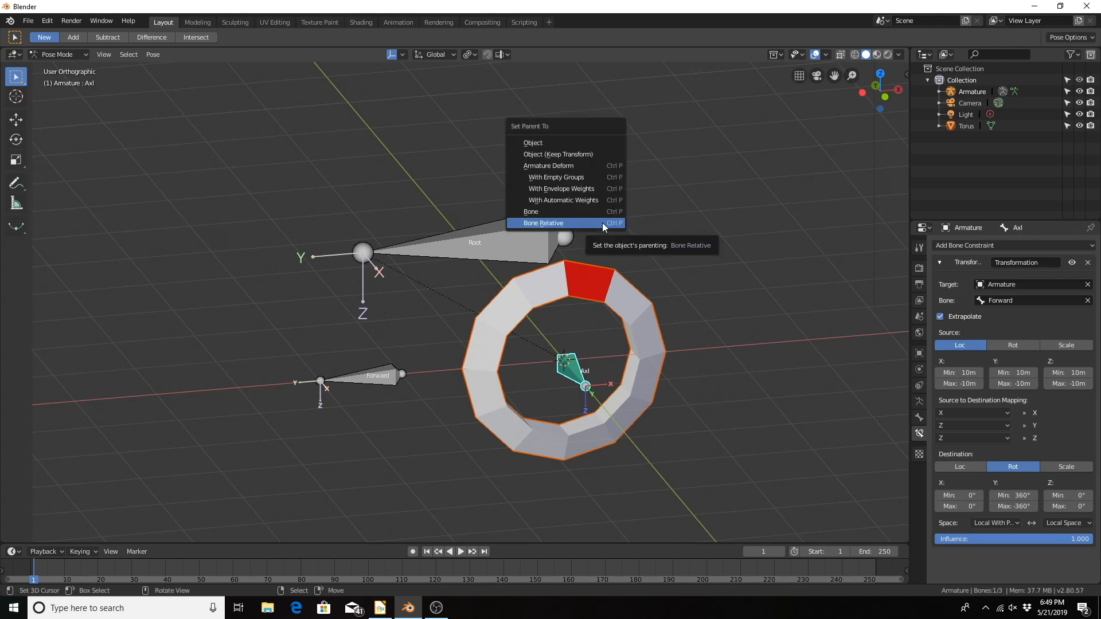
left_click(601, 222)
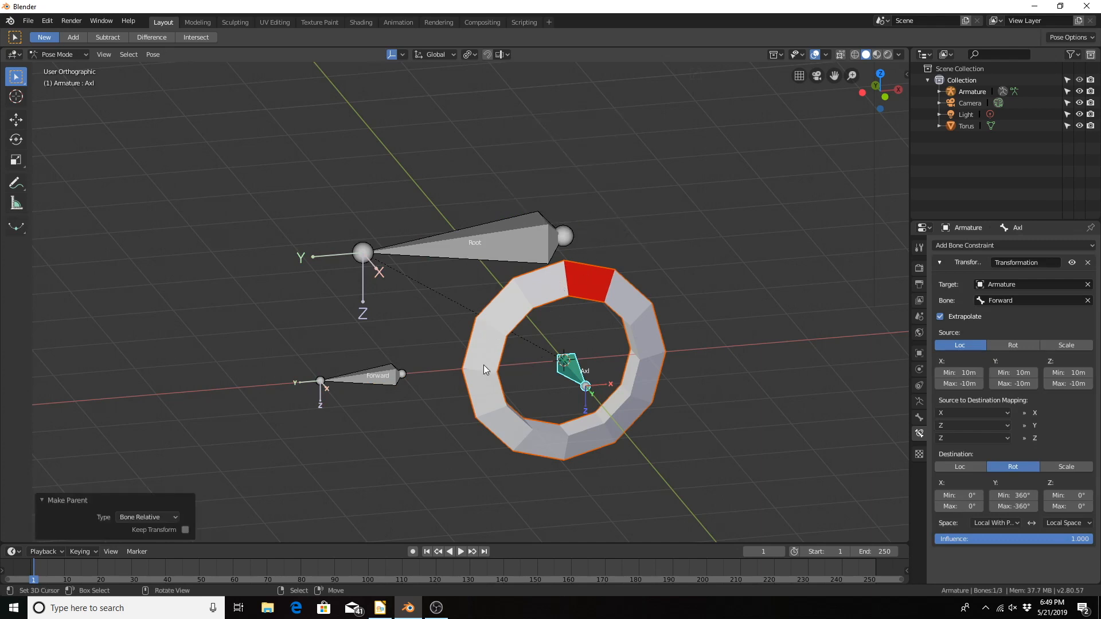
Step: Map the Y destination of the Axl bone's Transformation constraint from source Y
left_click(381, 382)
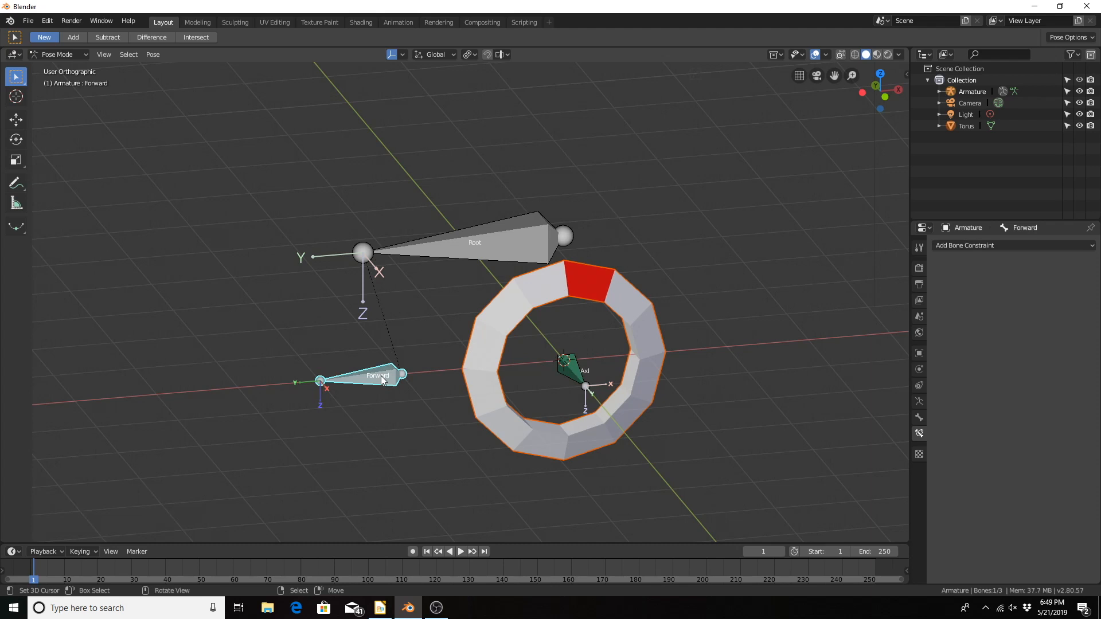
left_click(571, 368)
left_click(1006, 426)
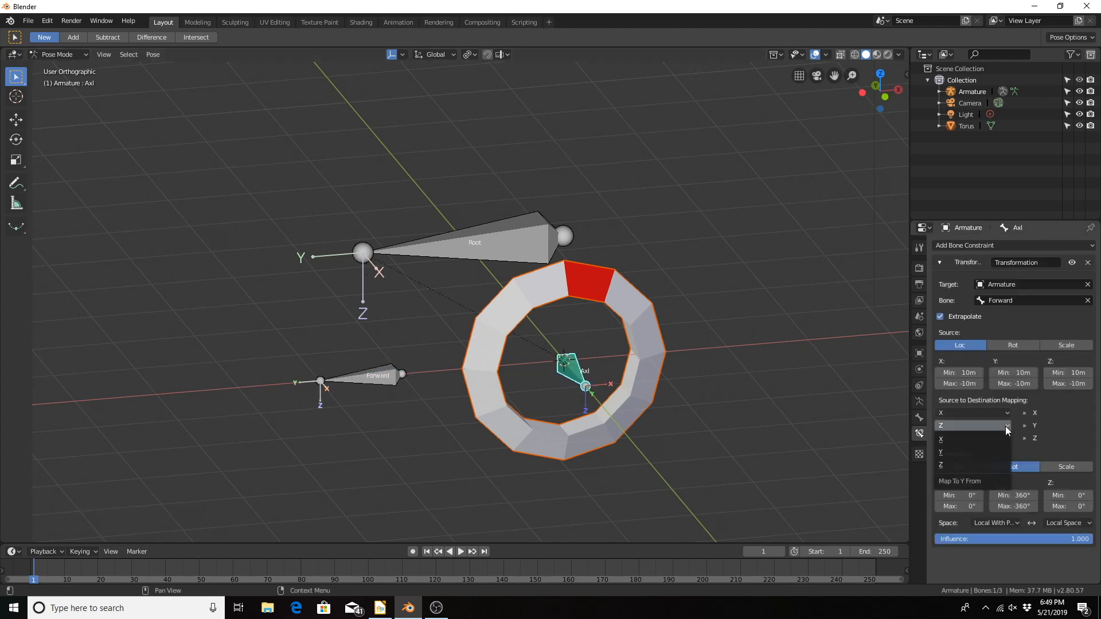
left_click(950, 425)
left_click(951, 450)
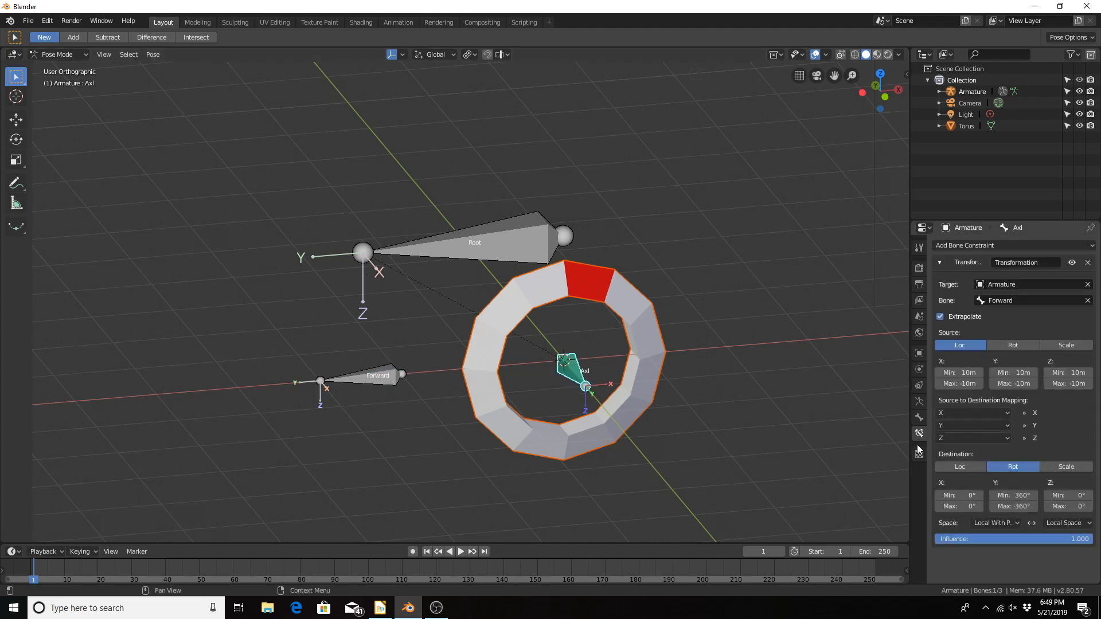
Step: Try moving the Forward bone along its local Y axis to test the torus rotation, then cancel the move
left_click(369, 376)
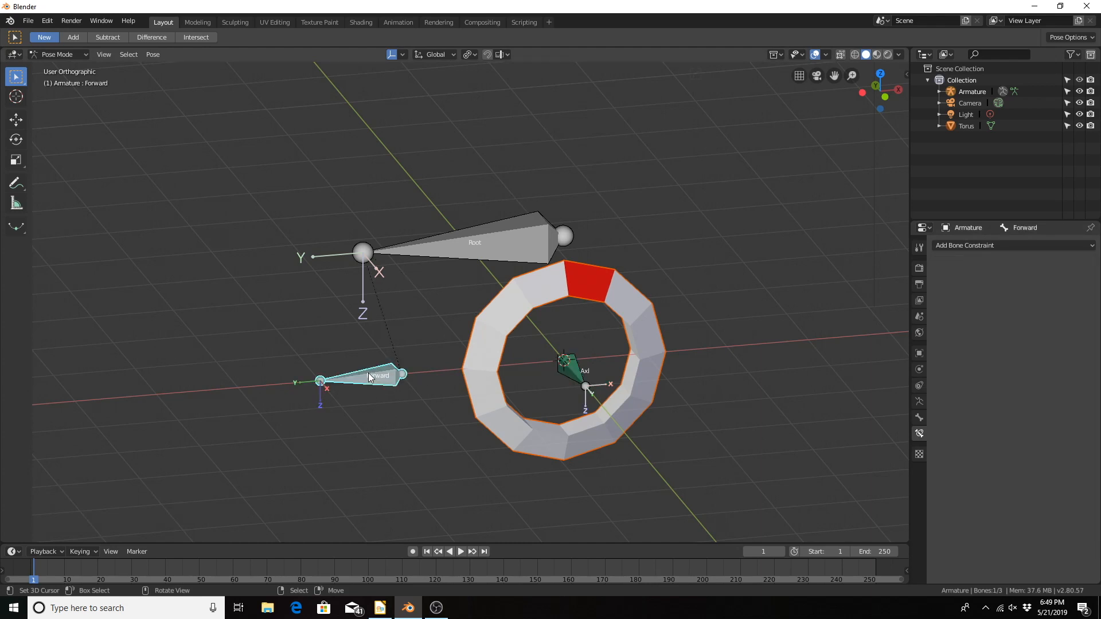
key("g")
key("y")
key("y")
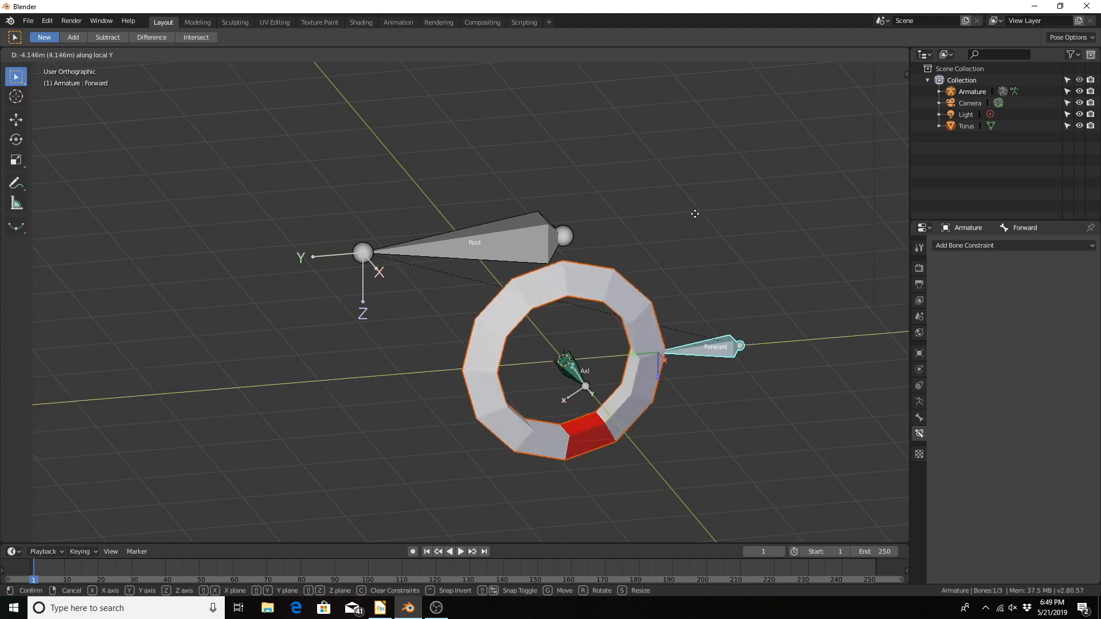
key("Escape")
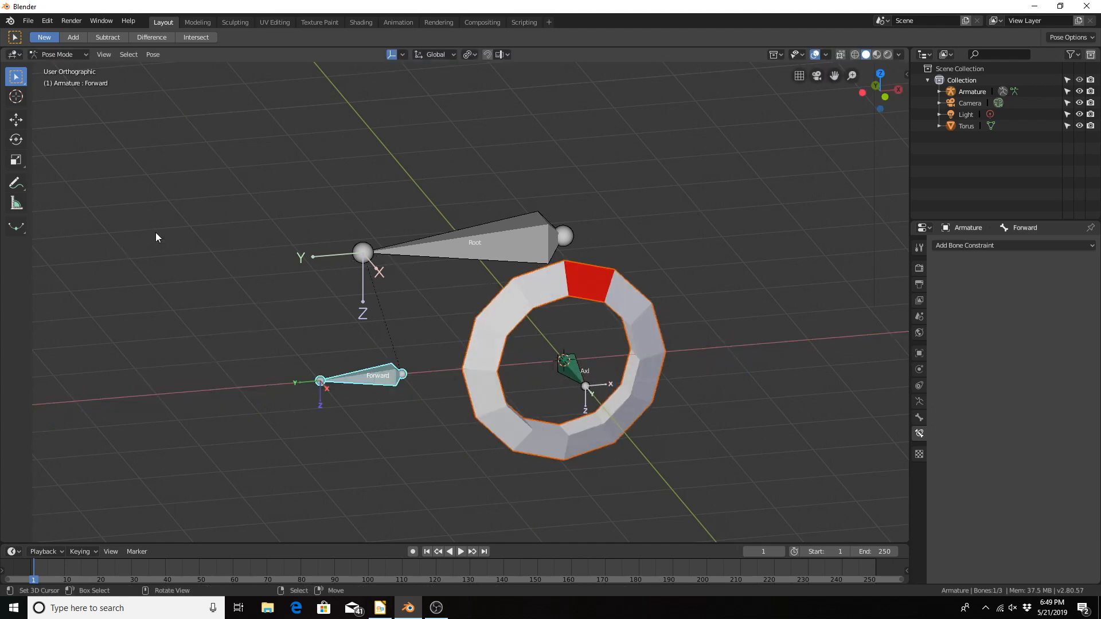
Step: Switch to Object Mode, deselect everything and examine the rigged torus from several angles
key("ctrl+Tab")
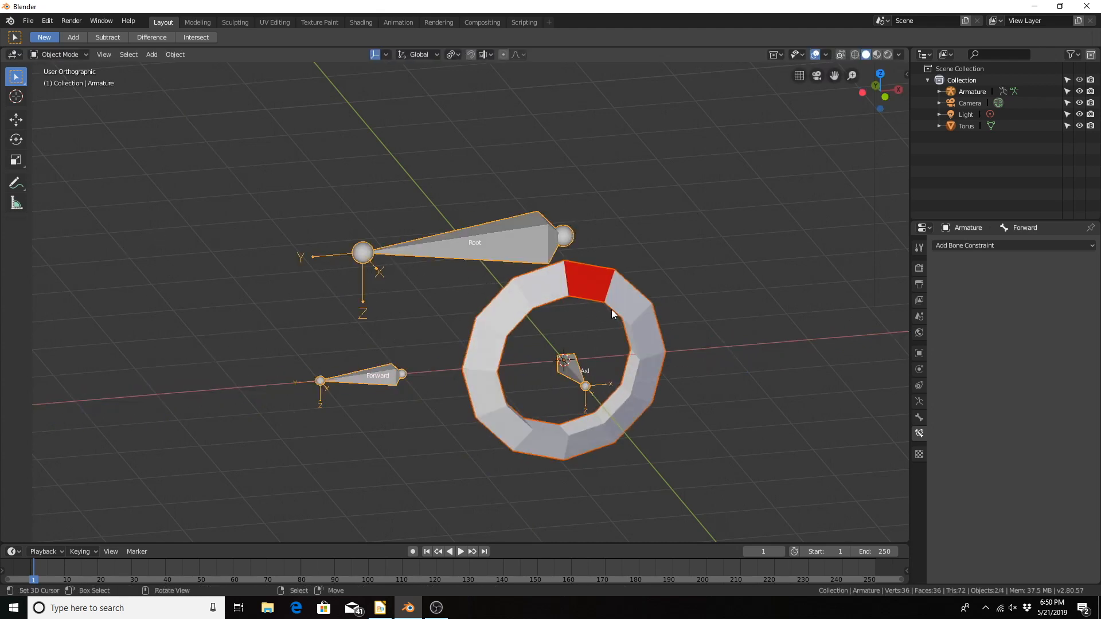
left_click(676, 147)
middle_click_drag(335, 191, 315, 330)
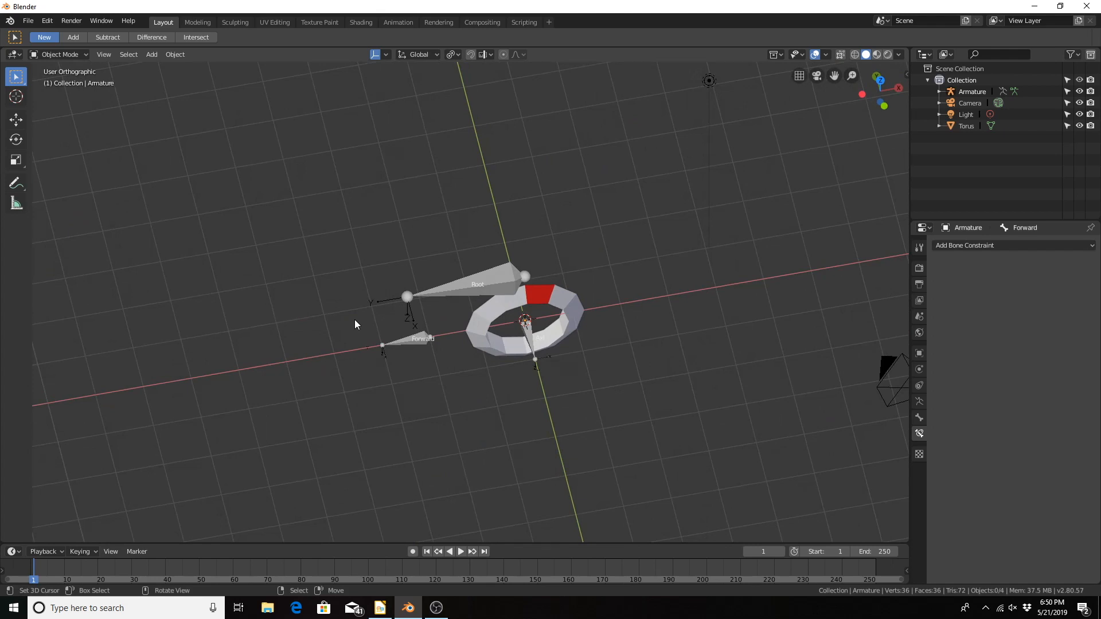
middle_click_drag(641, 393, 684, 329)
scroll(583, 330, "up", 4)
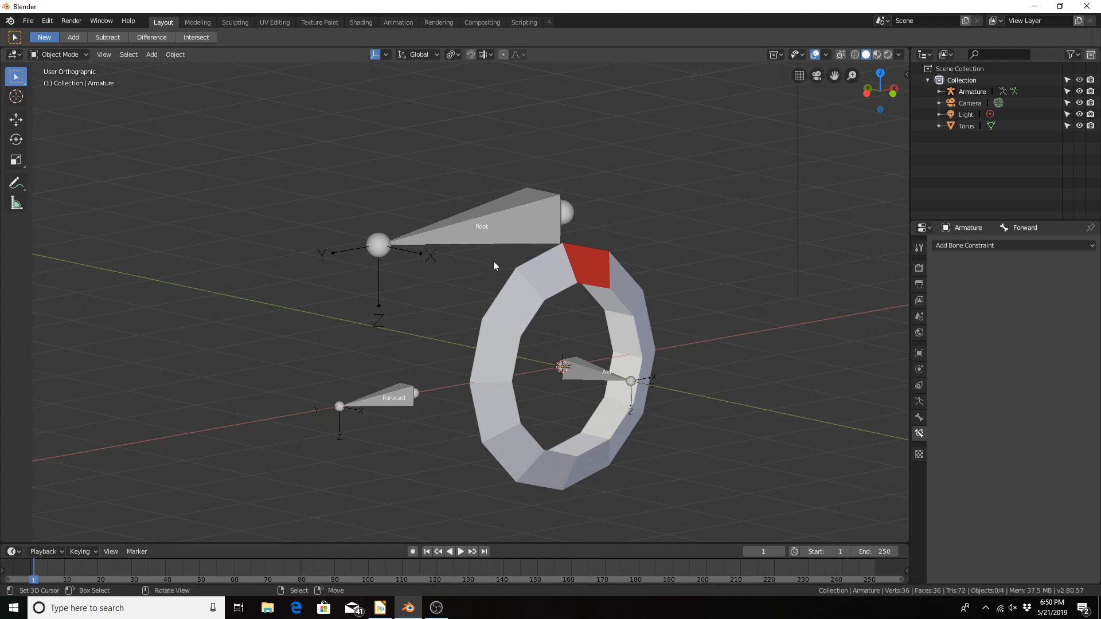
middle_click_drag(493, 261, 555, 310)
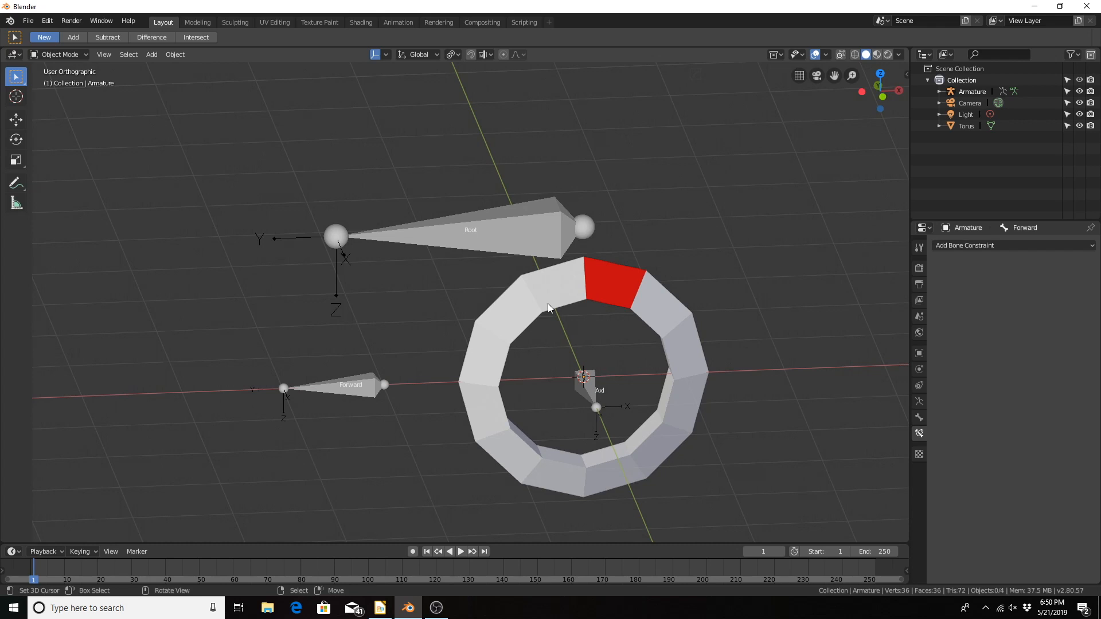
Step: Return the armature to Pose Mode and select all of its bones
key("ctrl")
key("ctrl+Tab")
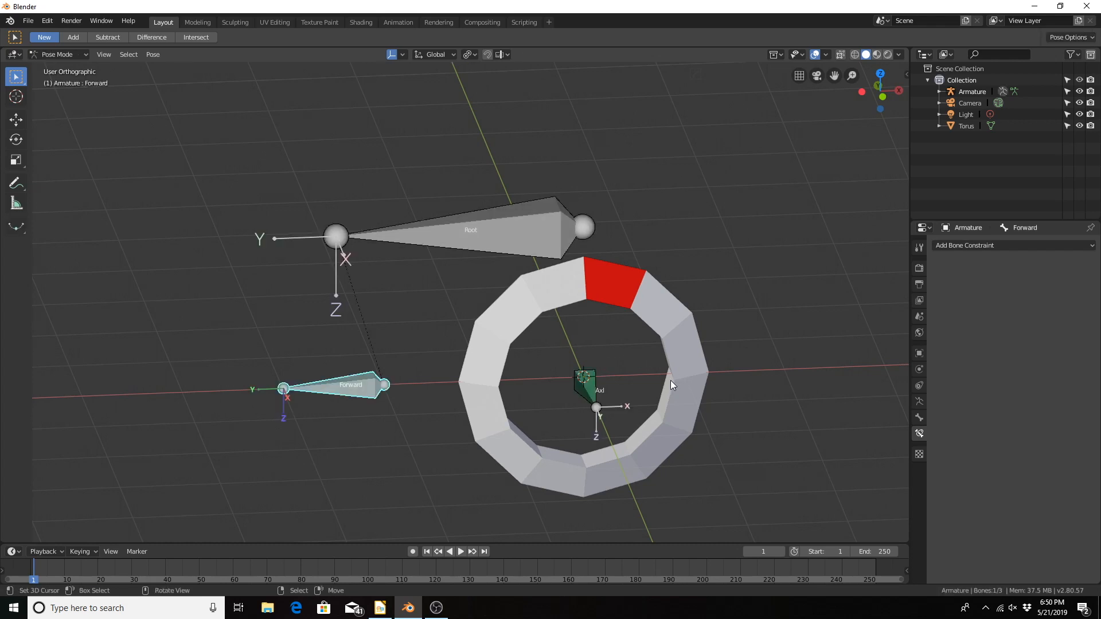
key("a")
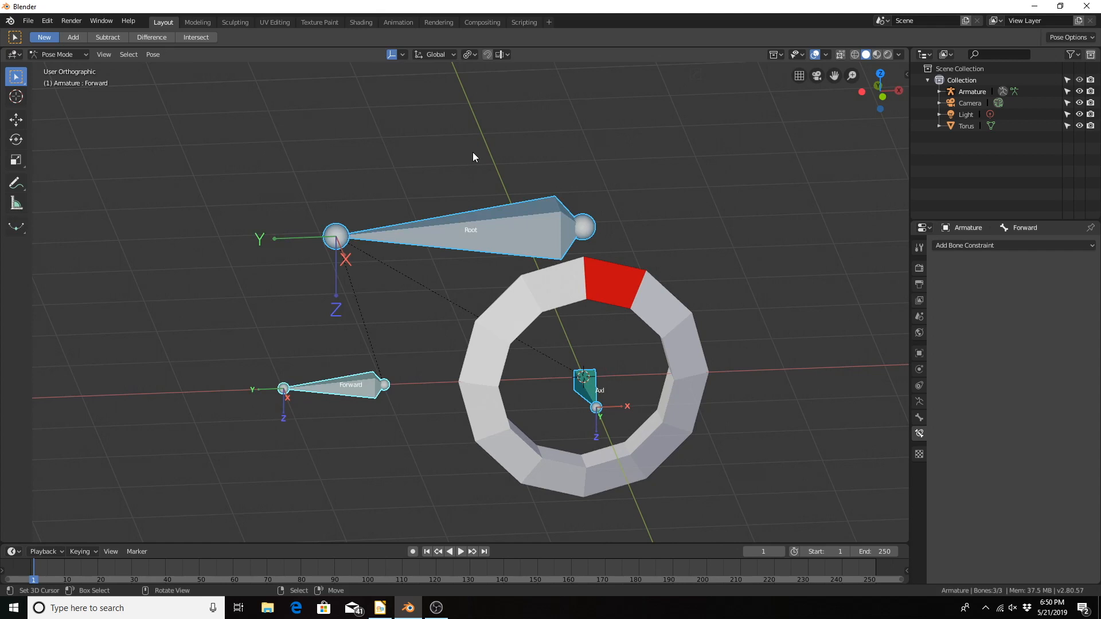
Step: Search the available operators for "rec" and dismiss the search without running anything
key("F3")
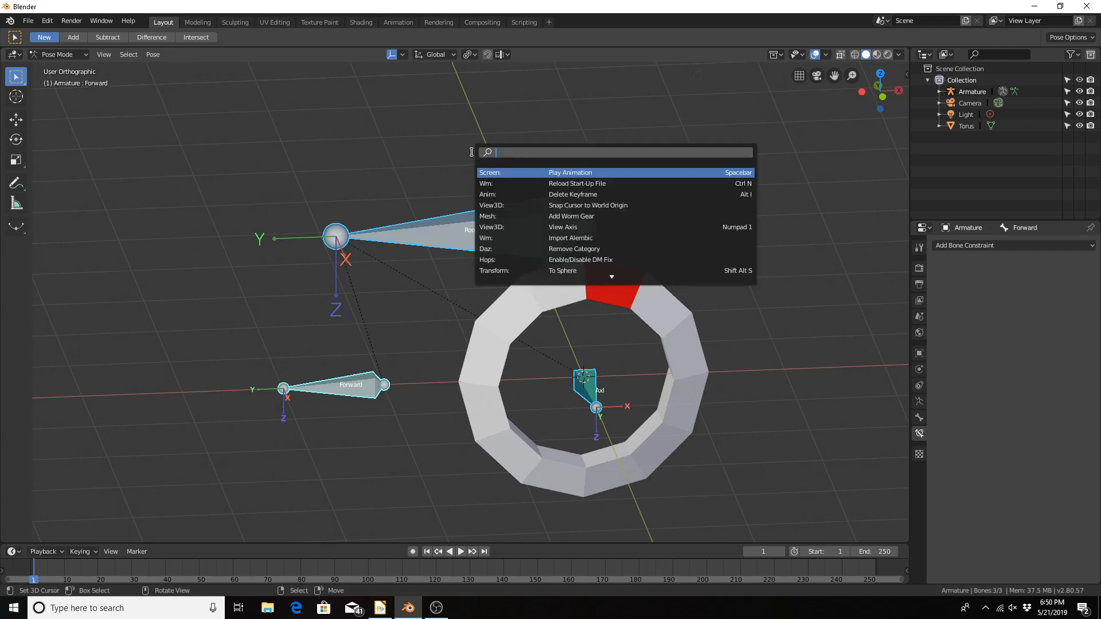
type("recal")
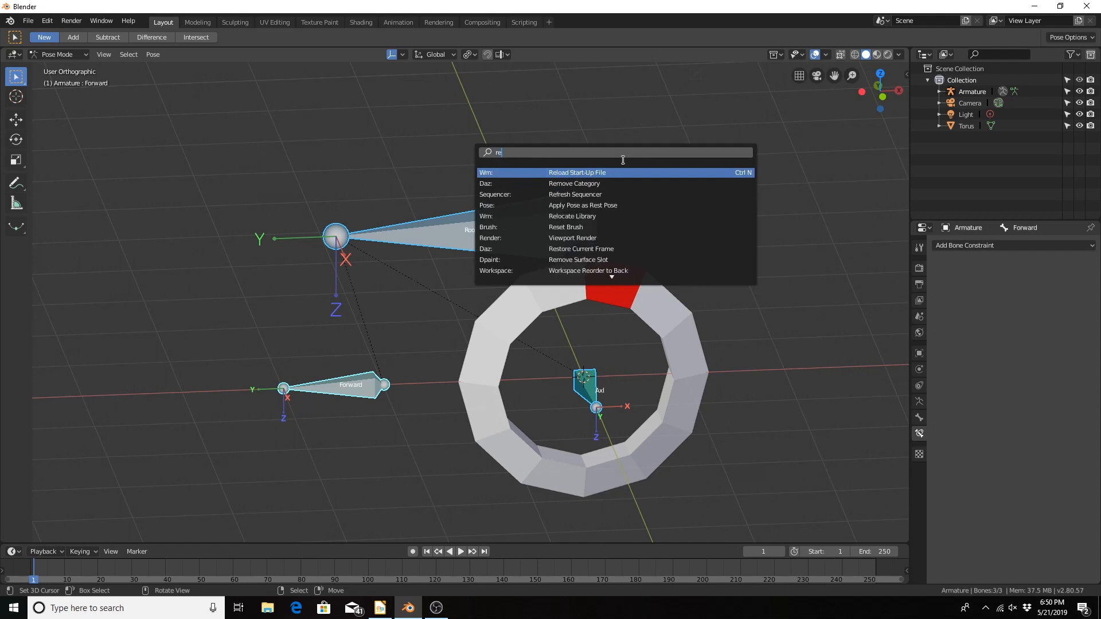
key("BackSpace")
key("BackSpace")
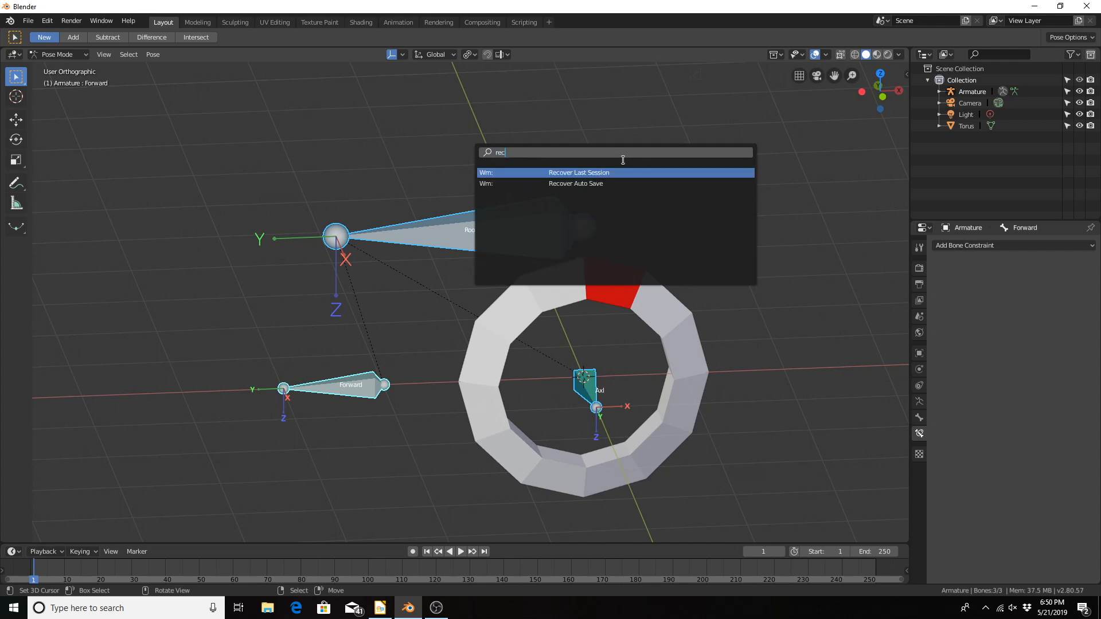
left_click(549, 122)
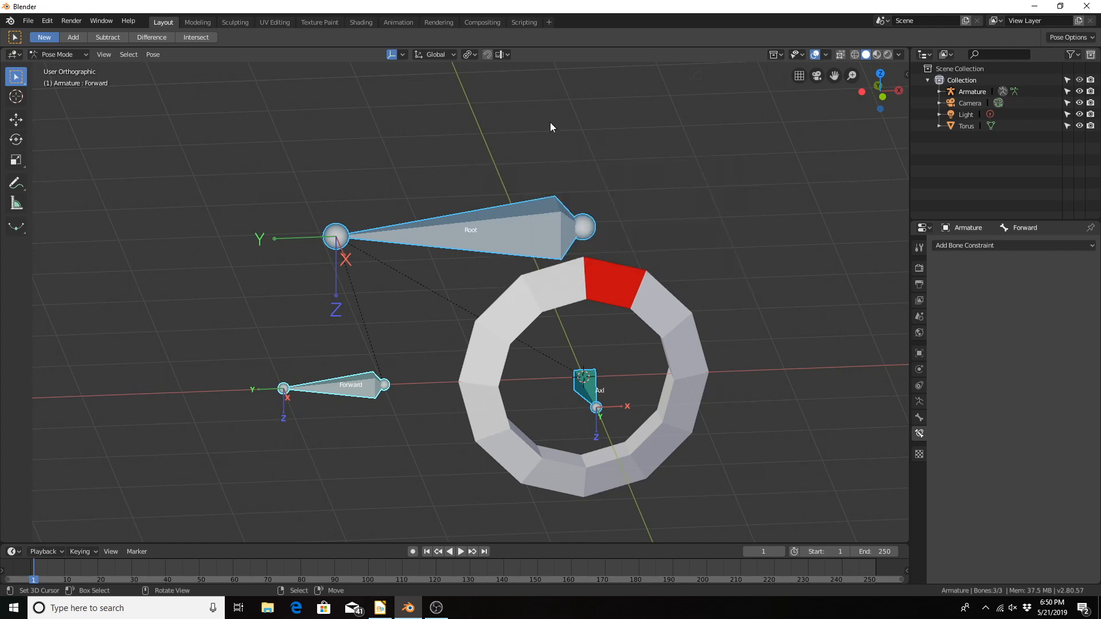
Step: In Edit Mode, recalculate the roll of all the armature's bones to the Global +Z Axis
key("Tab")
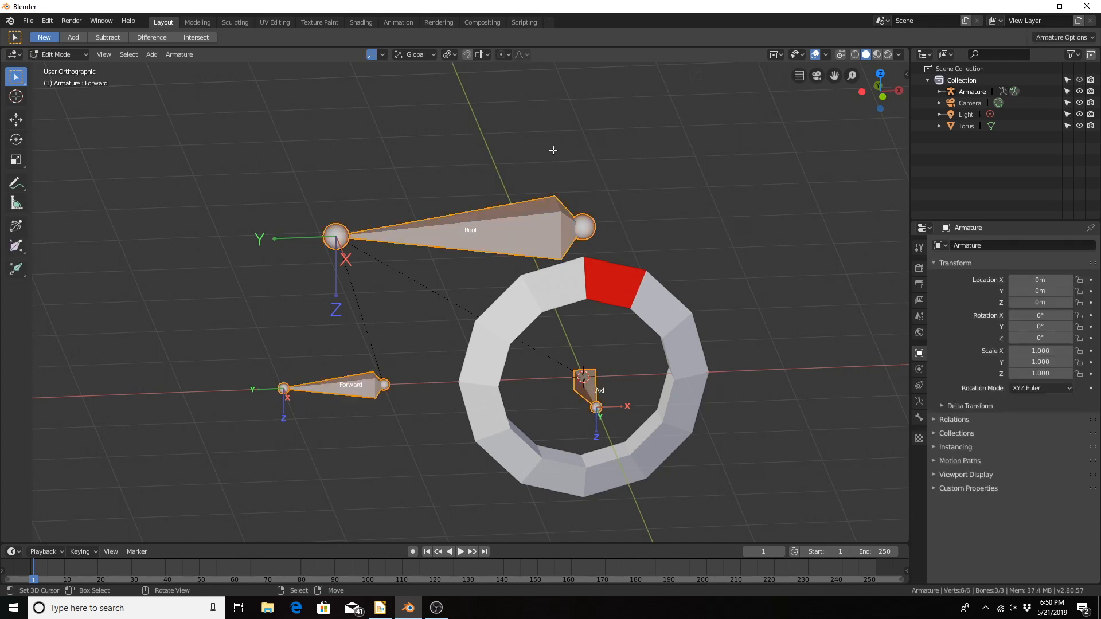
key("F3")
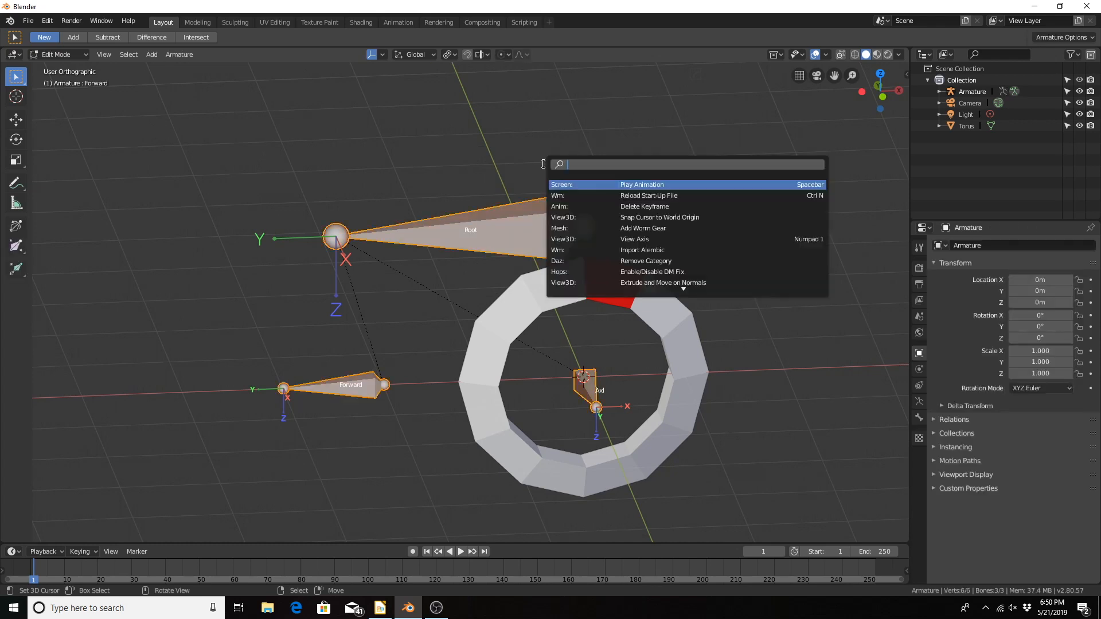
type("re")
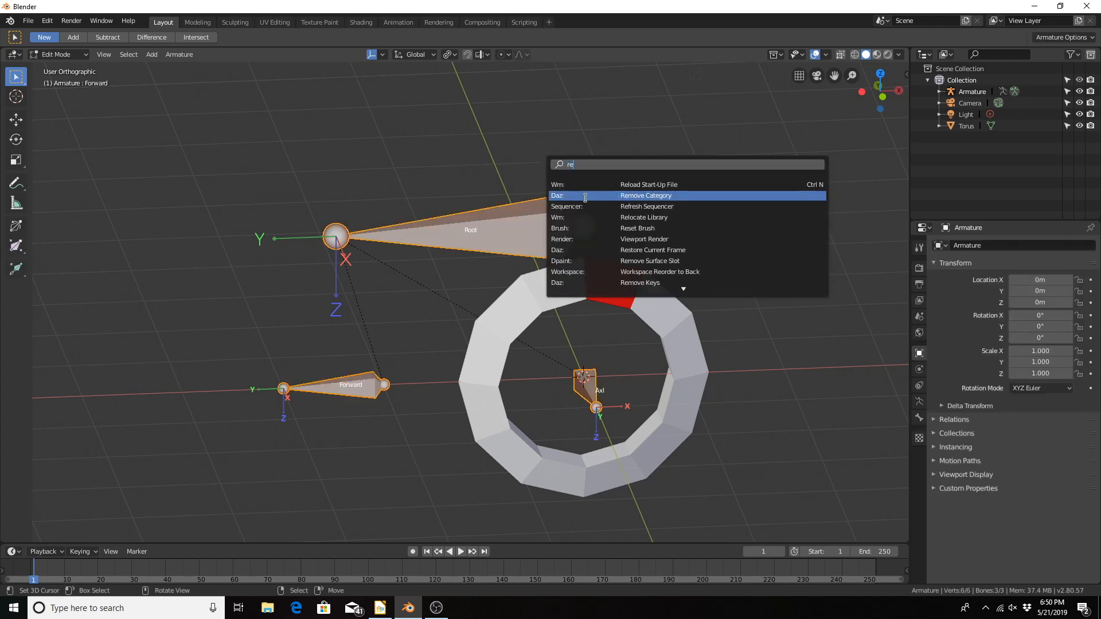
type("c")
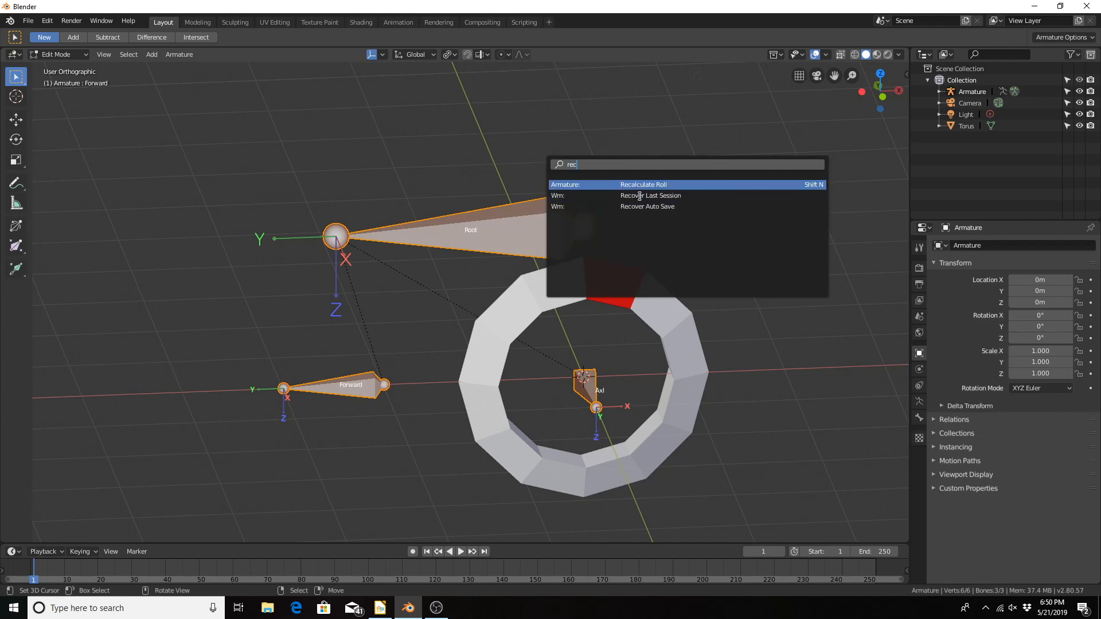
left_click(664, 184)
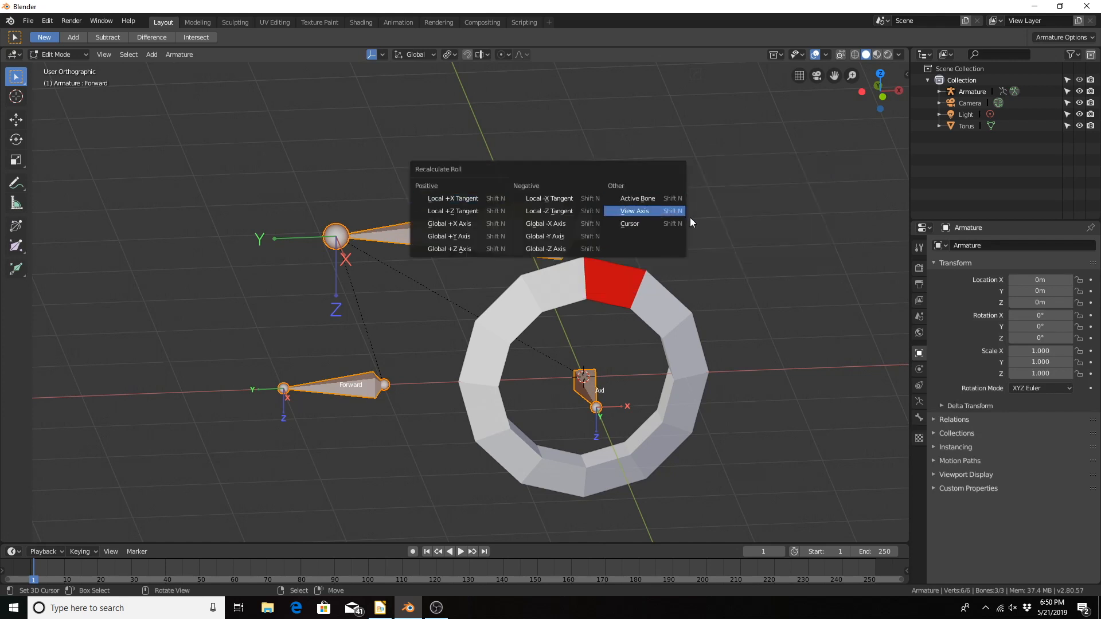
left_click(688, 219)
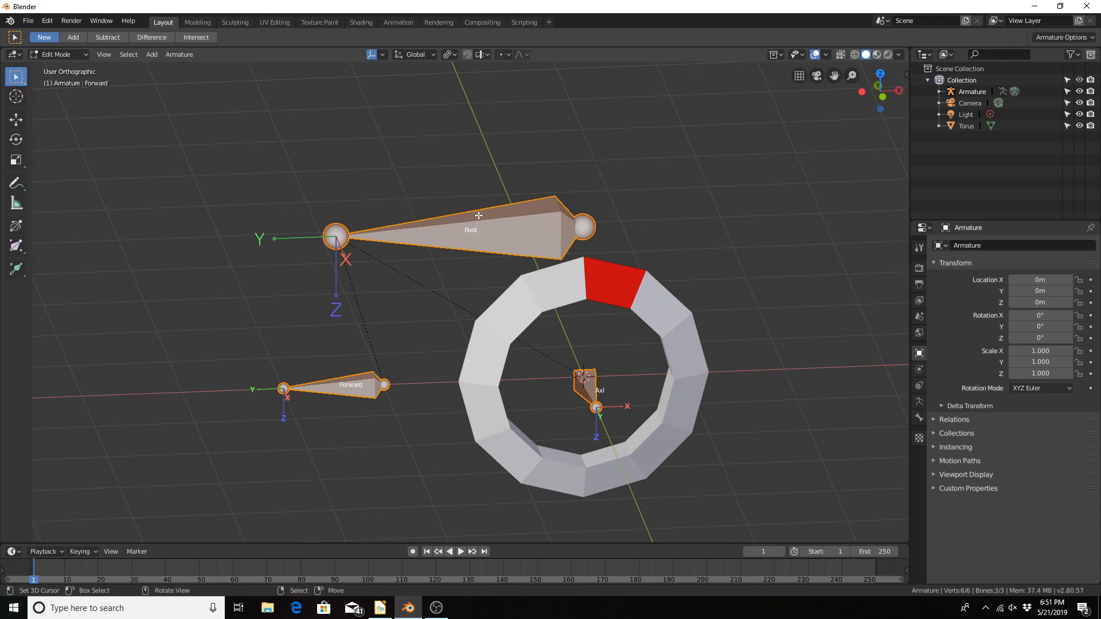
key("F3")
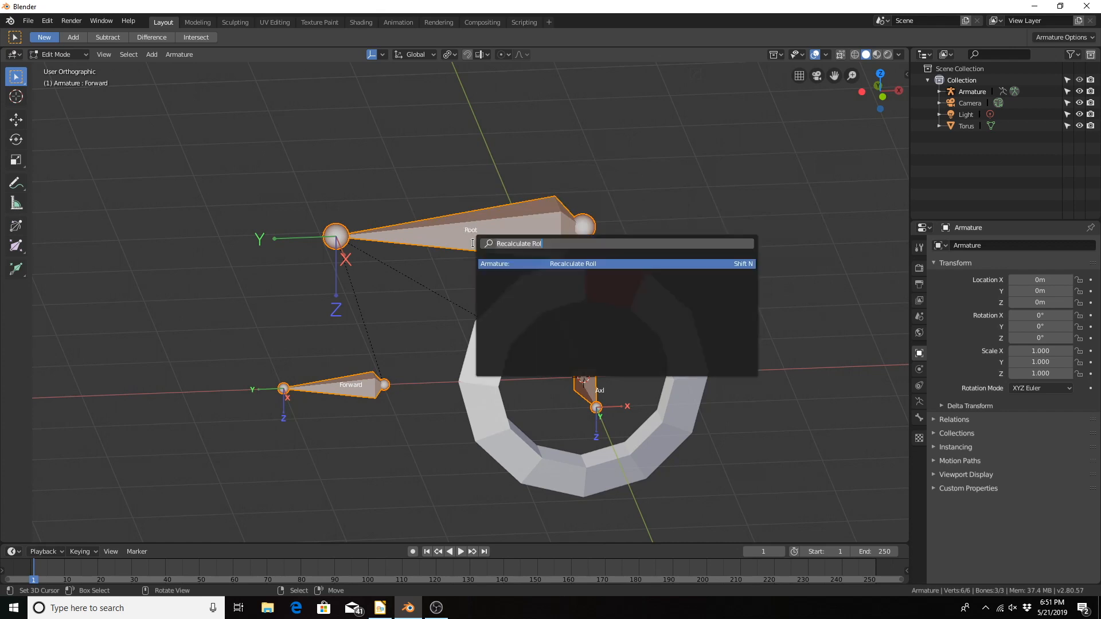
left_click(552, 263)
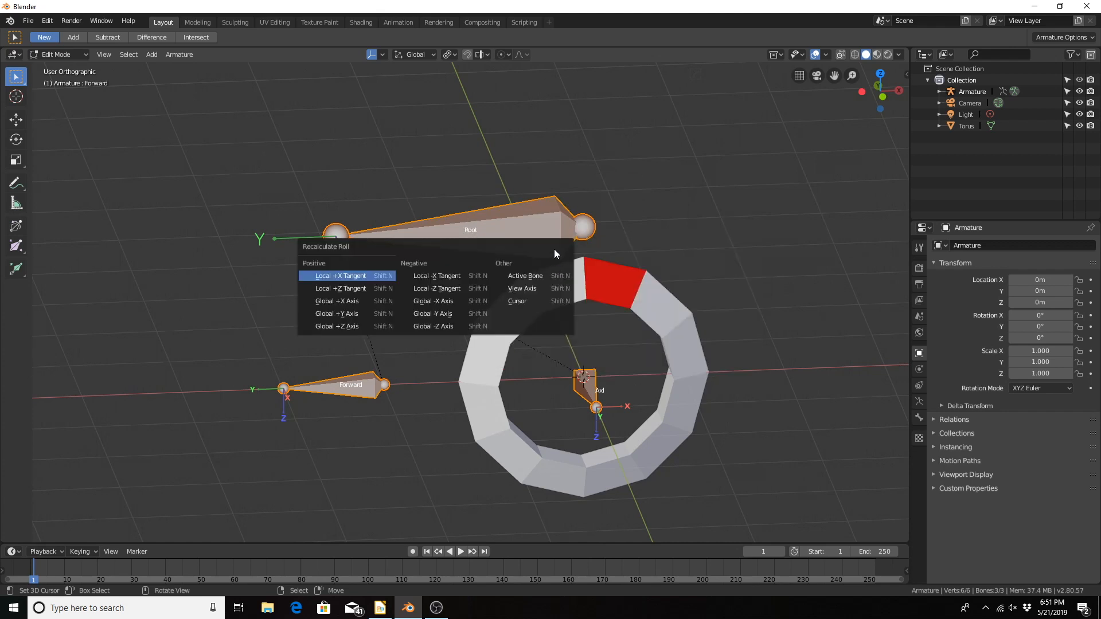
left_click(356, 325)
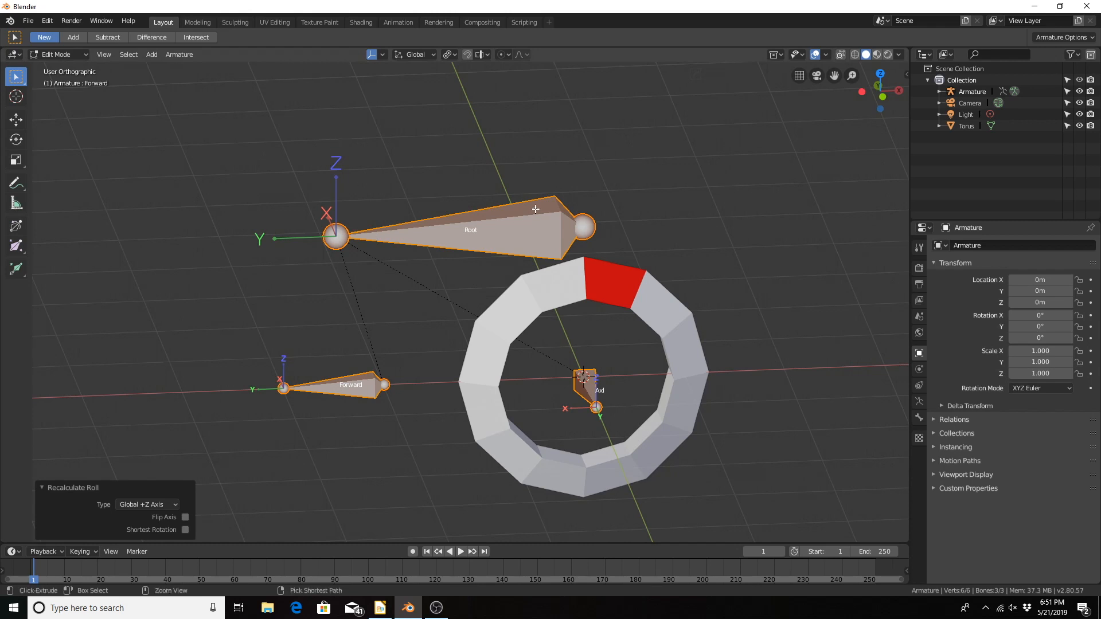
Step: Return the armature to Object Mode, add a Path curve at the origin and put the path into Edit Mode
key("ctrl+Tab")
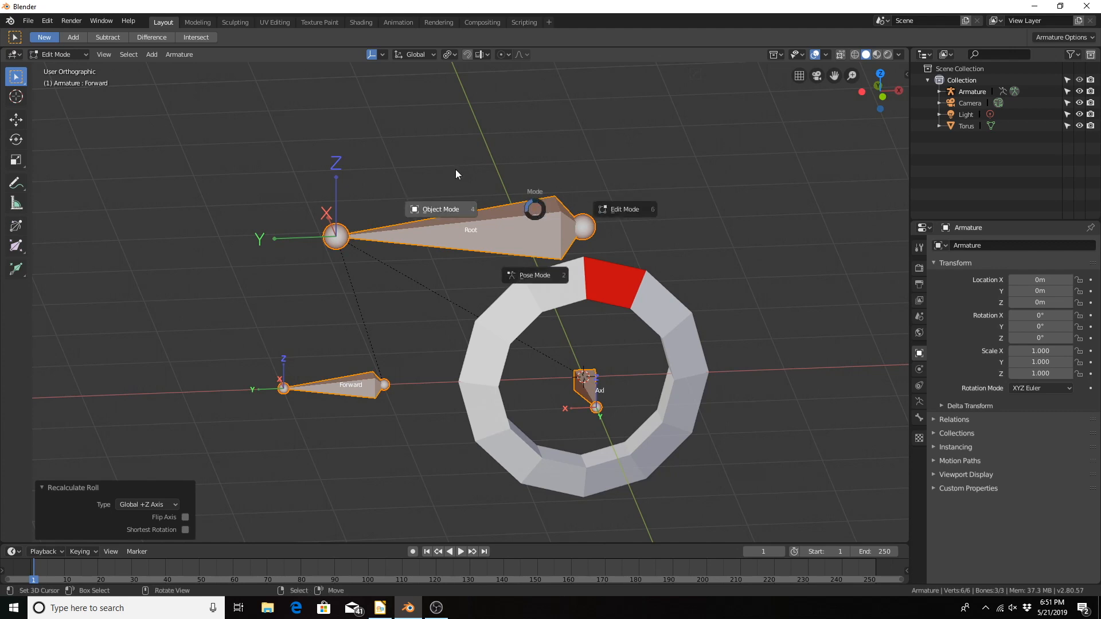
left_click(452, 211)
scroll(473, 288, "down", 3)
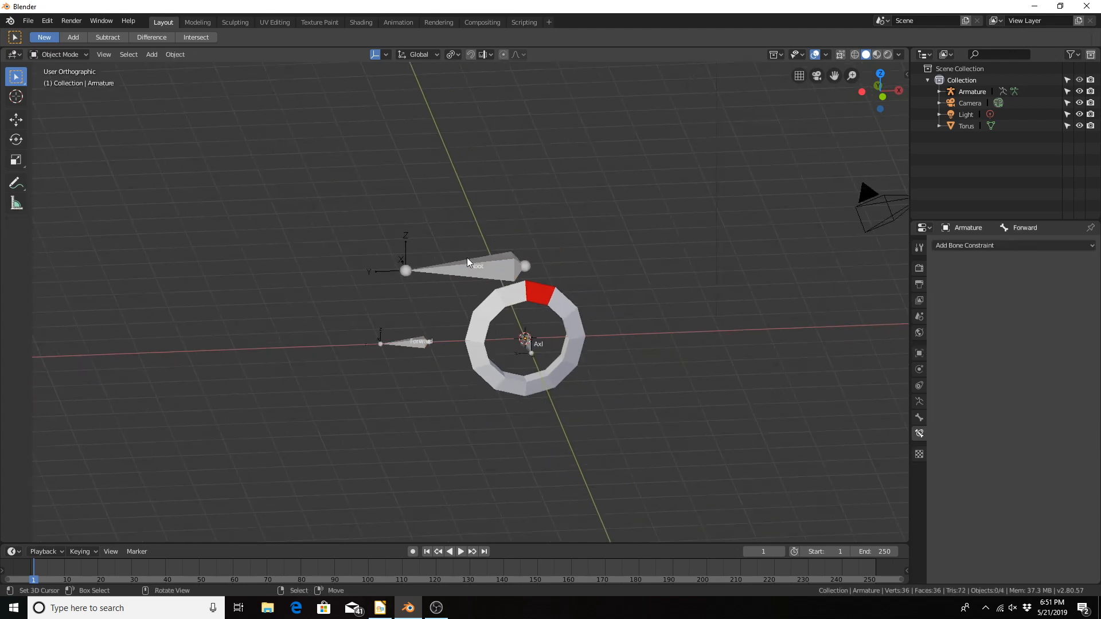
middle_click_drag(466, 257, 449, 308)
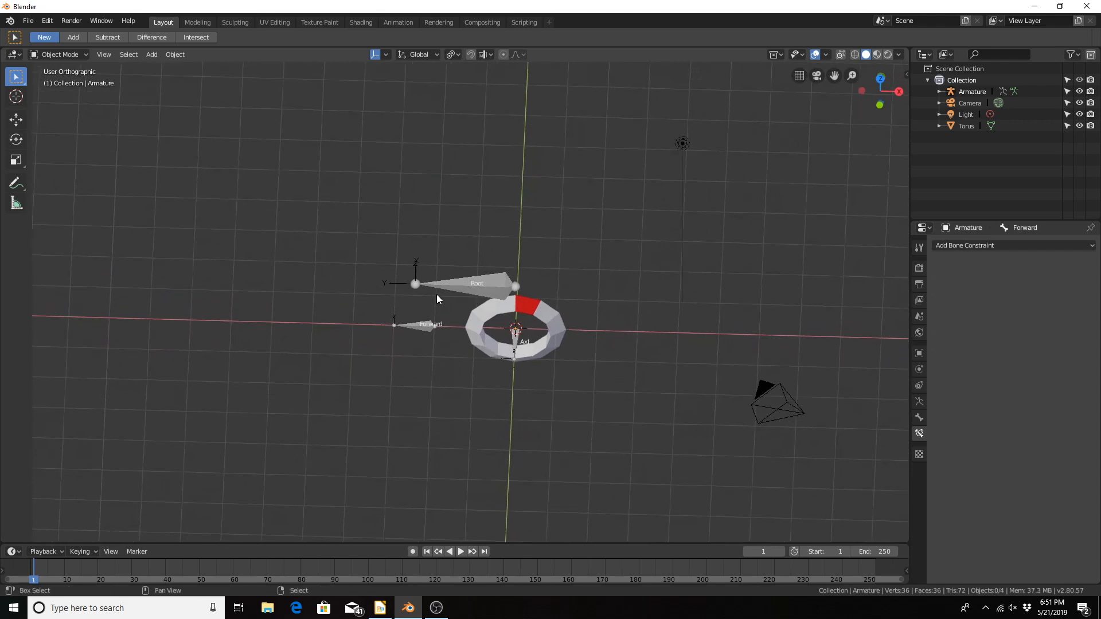
key("shift+a")
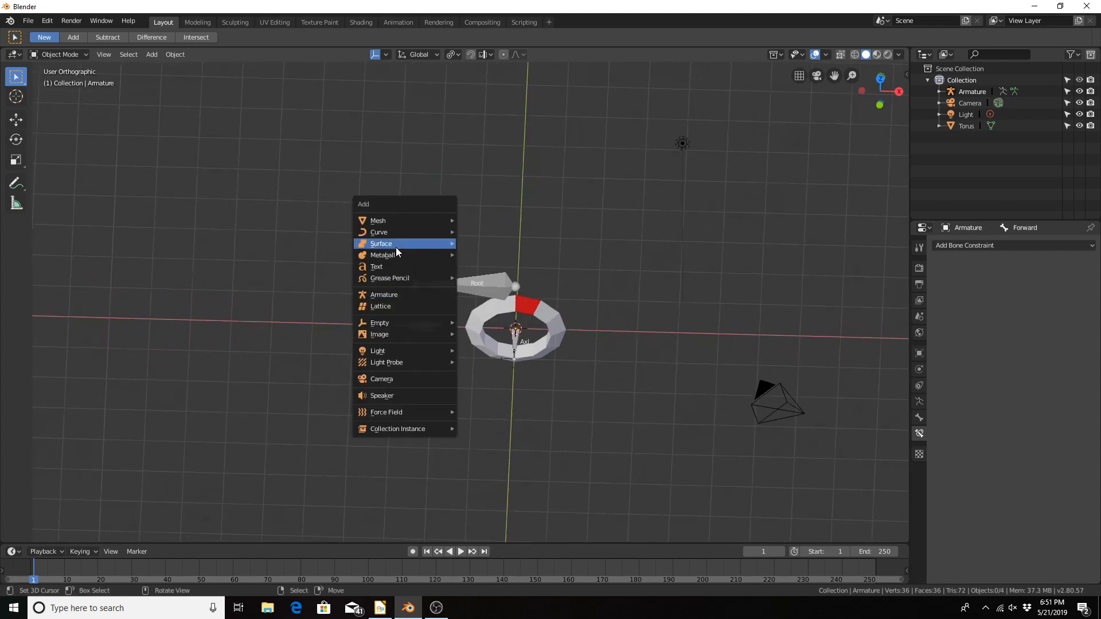
mouse_move(401, 231)
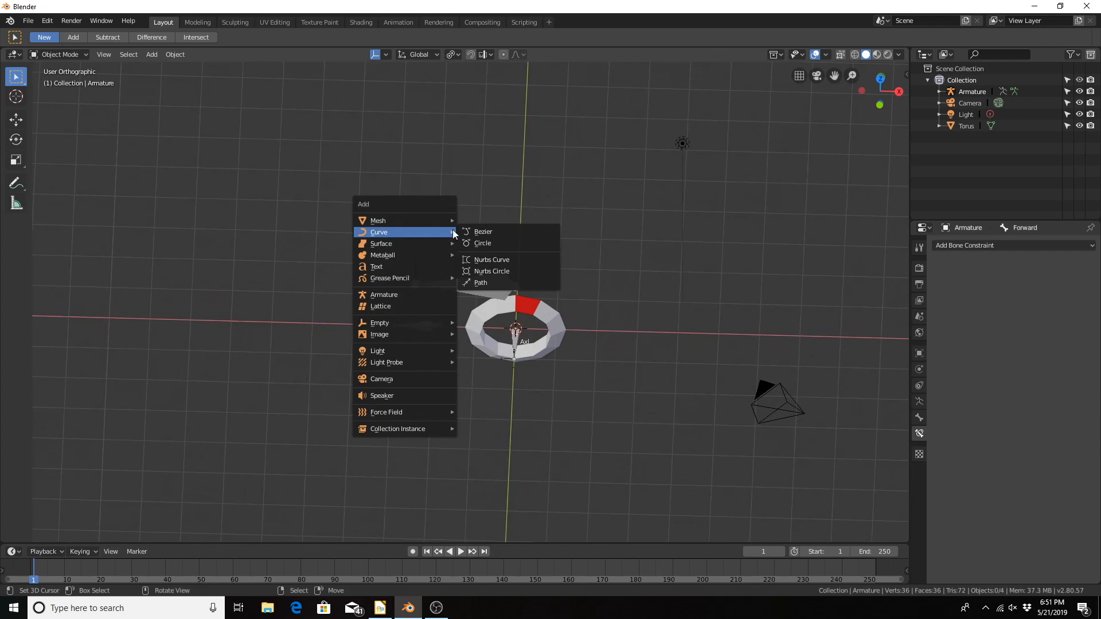
left_click(502, 282)
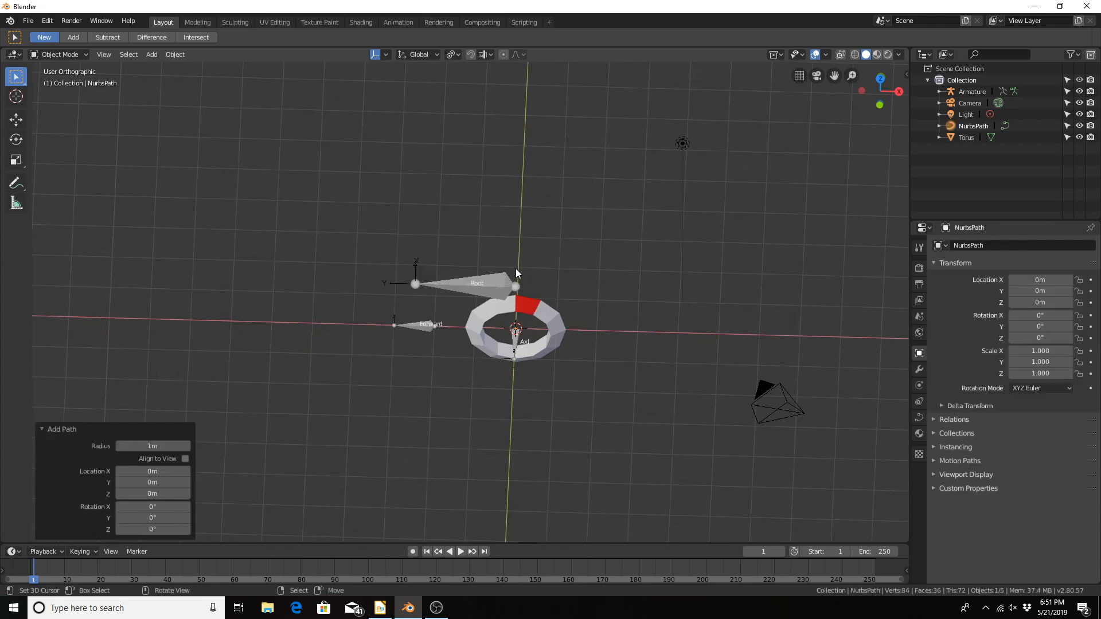
mouse_move(517, 287)
middle_mouse_down()
mouse_move(507, 337)
mouse_move(532, 368)
mouse_move(519, 308)
middle_mouse_up()
key("Tab")
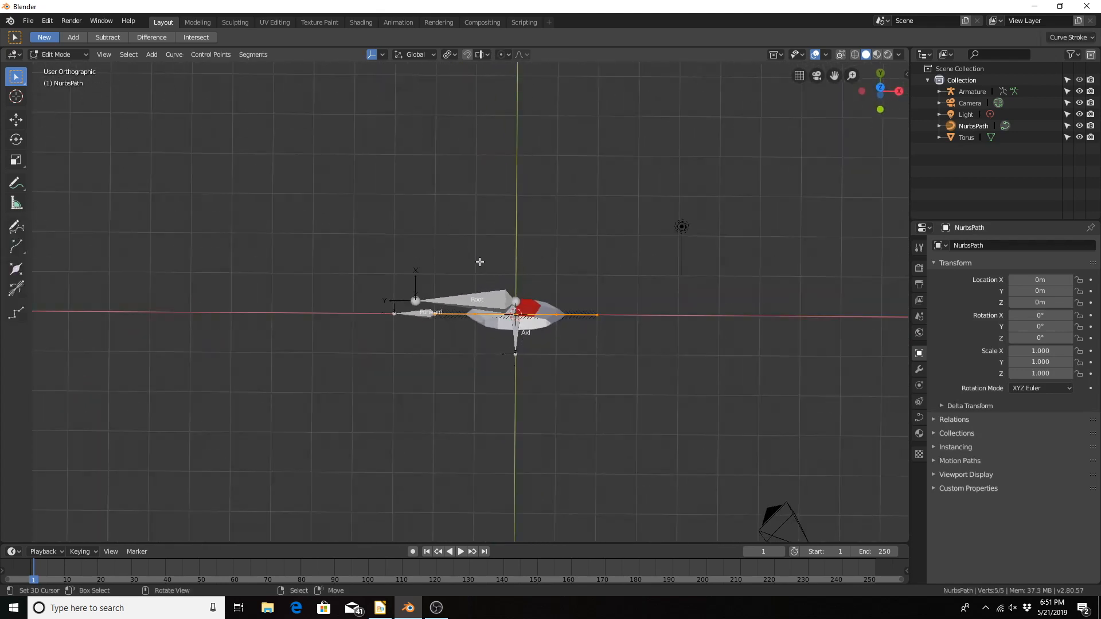
Step: Try rotating all of the path's control points by roughly 90° about the global Z axis
scroll(642, 316, "down", 4)
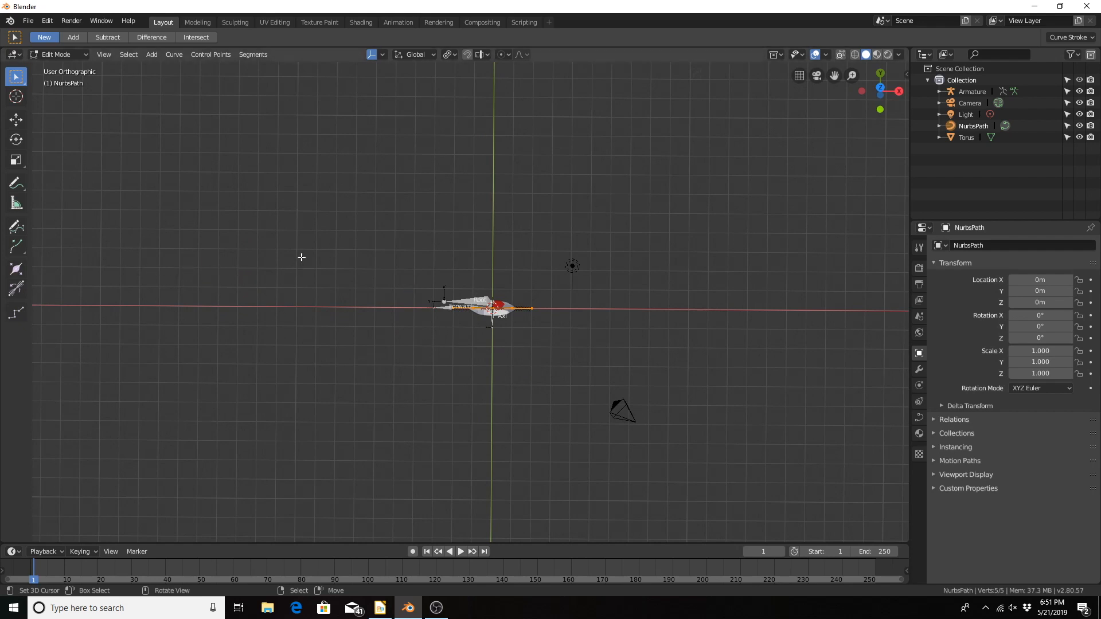
scroll(514, 258, "up", 4)
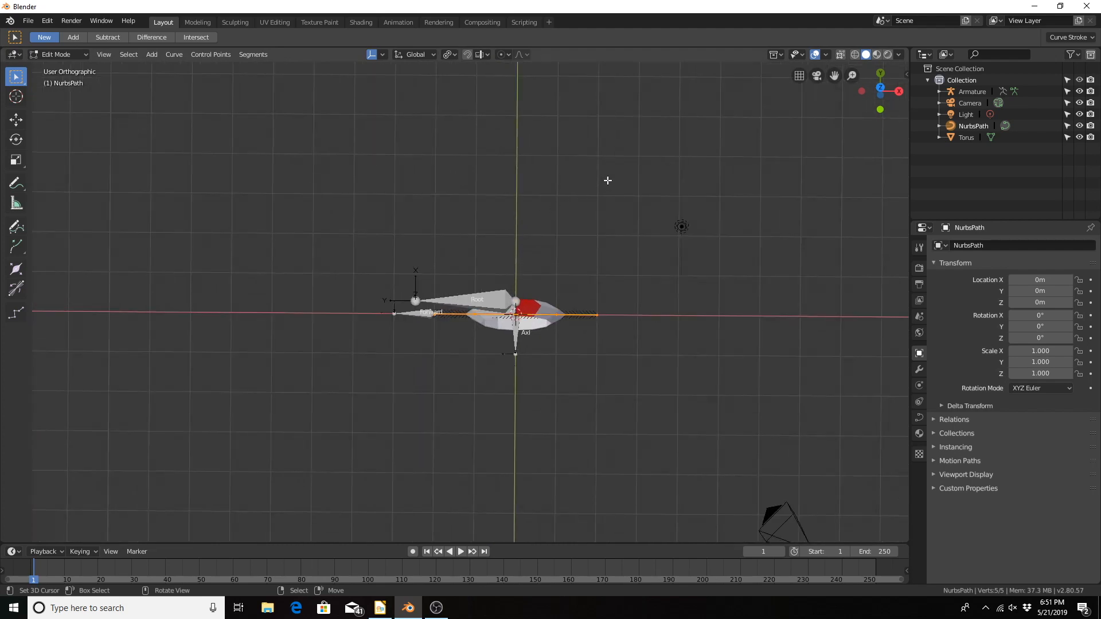
key("r")
key("z")
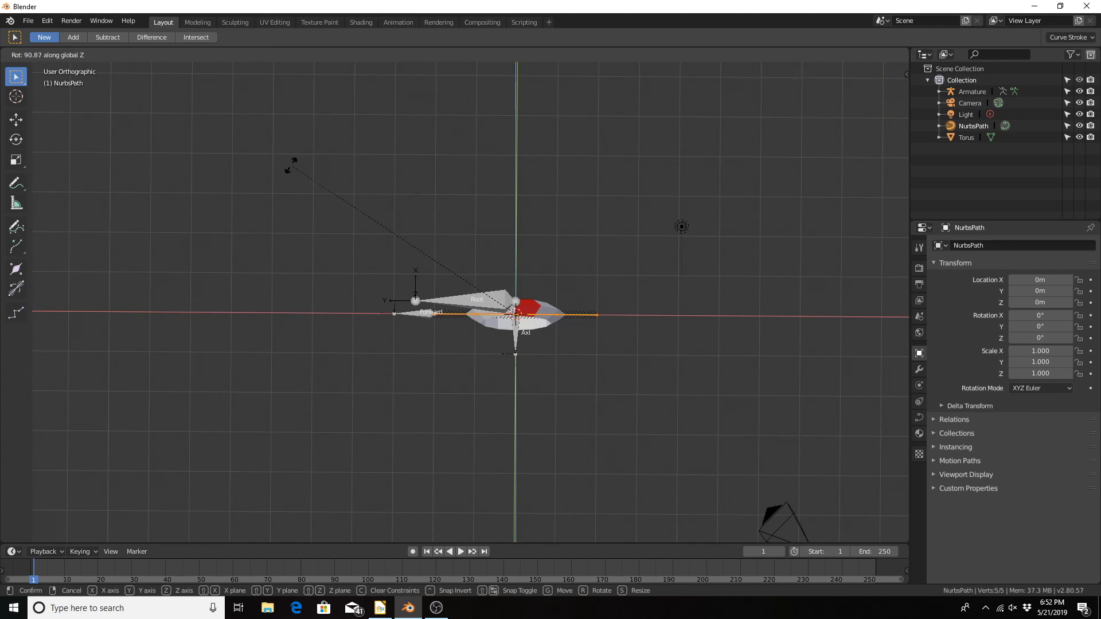
left_click(314, 176)
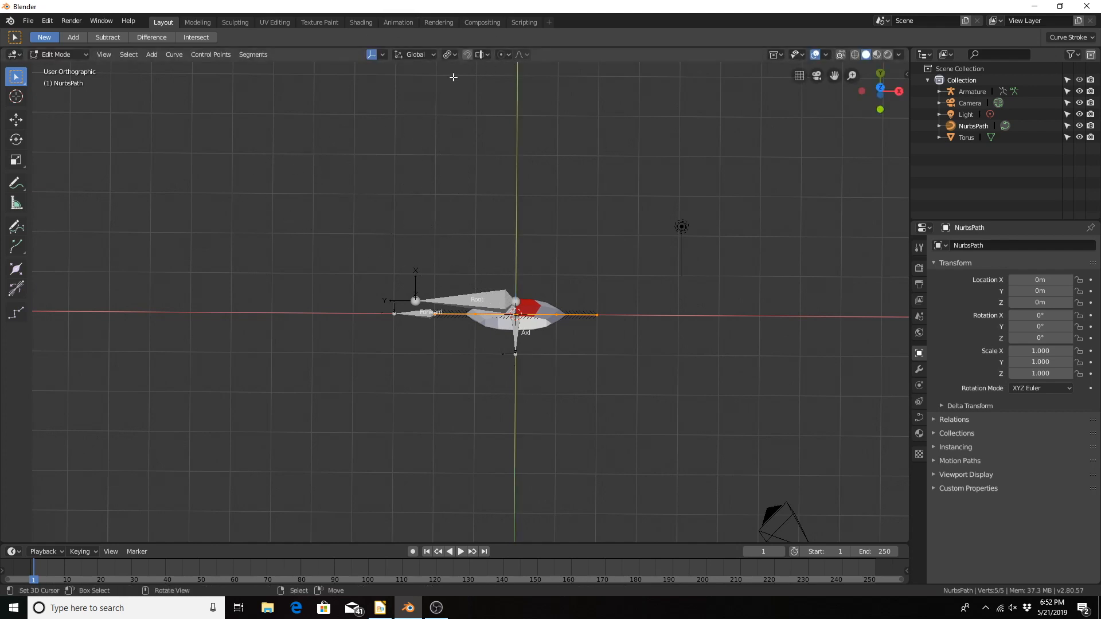
Step: Set the pivot point to Median Point and rotate the whole path 180° about the global Z axis
left_click(449, 55)
left_click(447, 56)
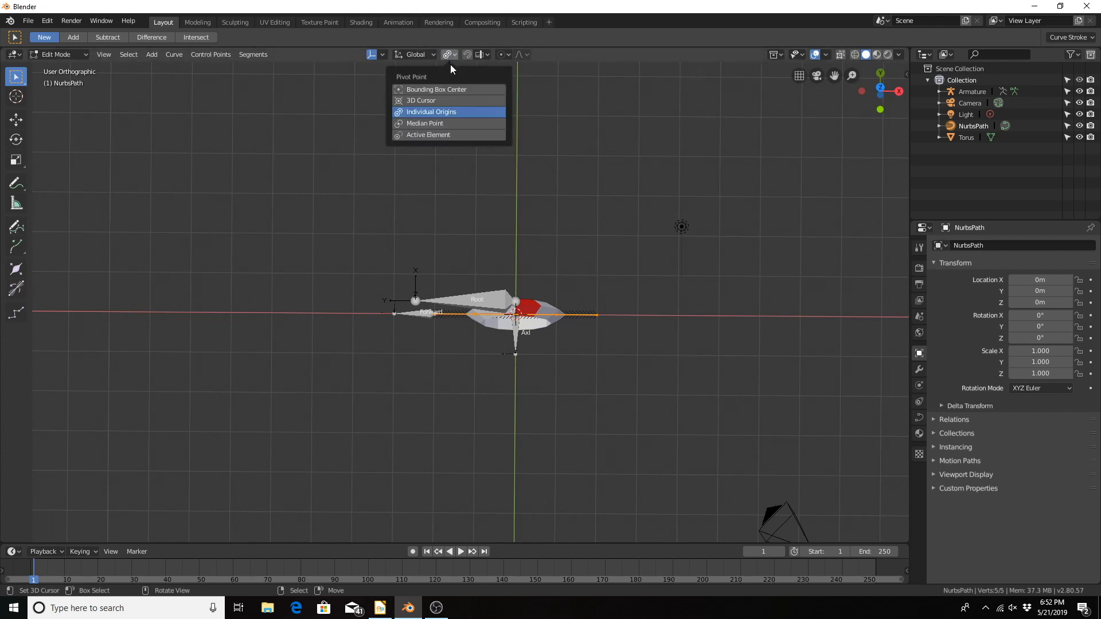
left_click(430, 124)
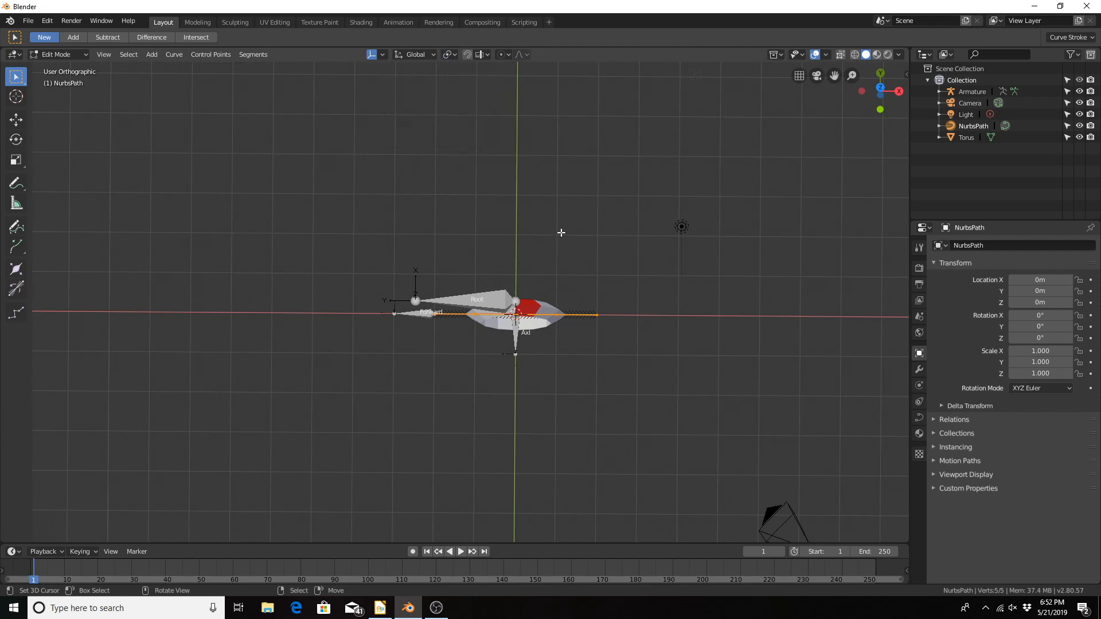
type("r")
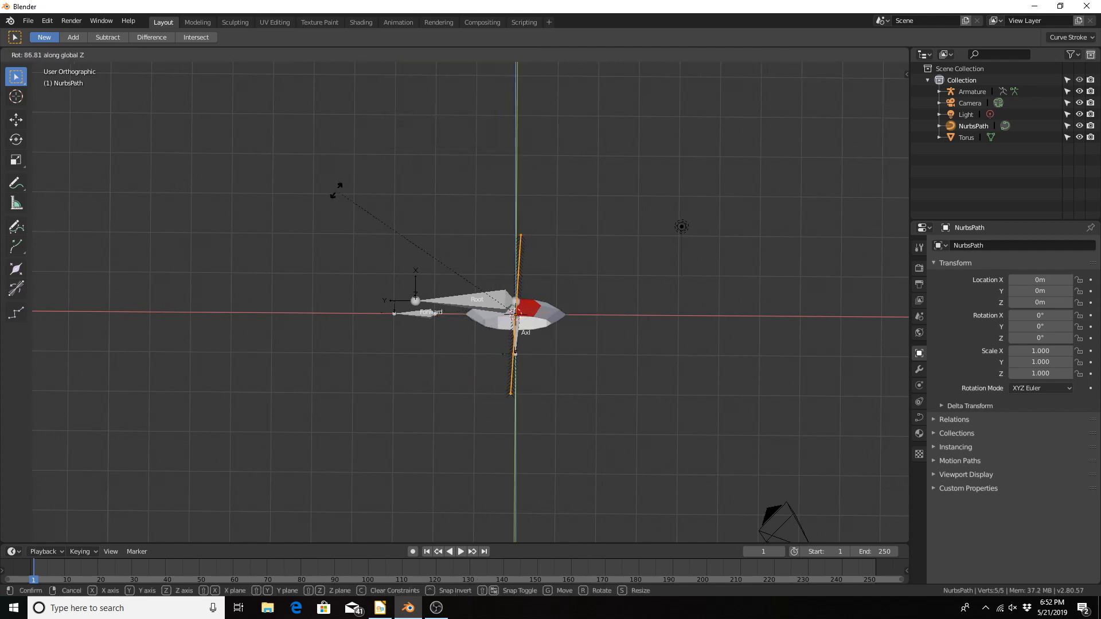
type("180")
key("Return")
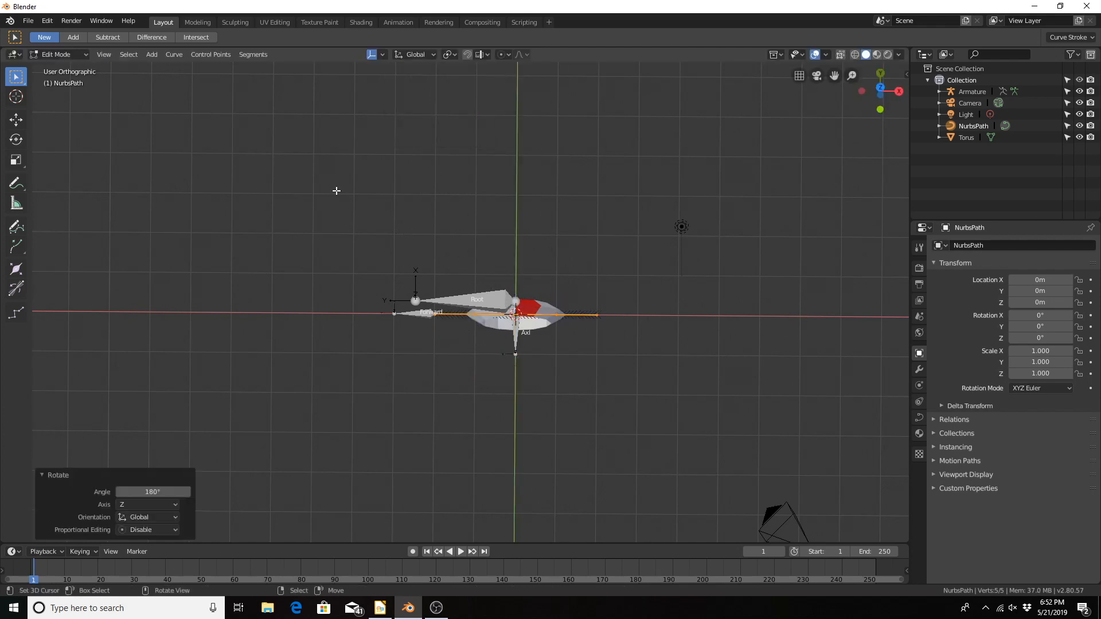
Step: Move the path's end control point beside the Forward bone about -17.9 m in X, 9.48 m in Y and 2.01 m in Z
scroll(215, 269, "down", 3)
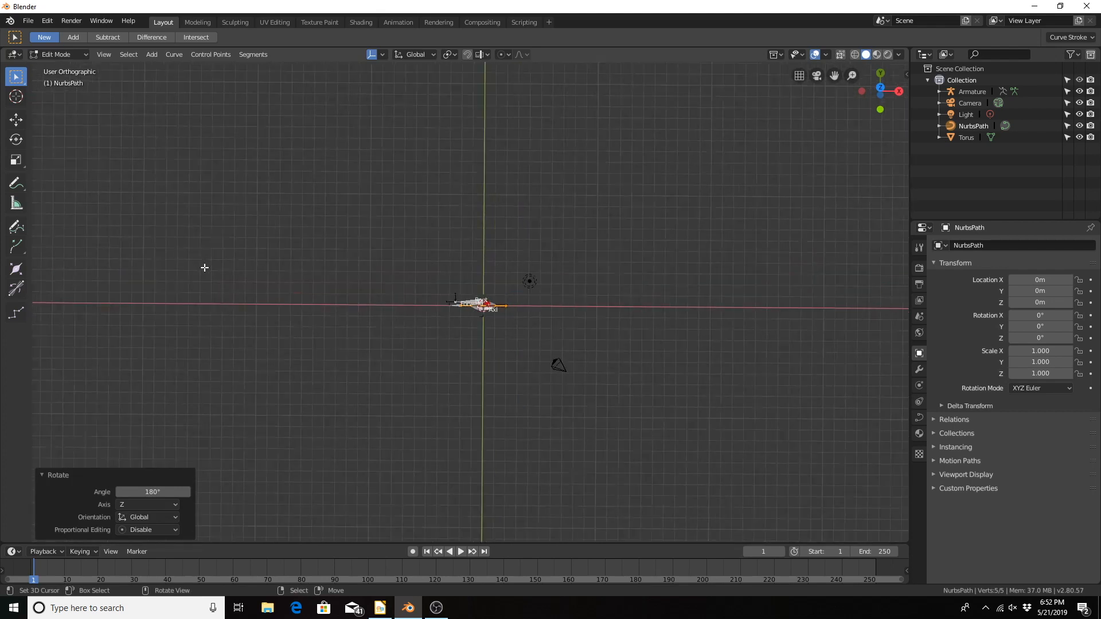
middle_click_drag(195, 270, 237, 301, "shift")
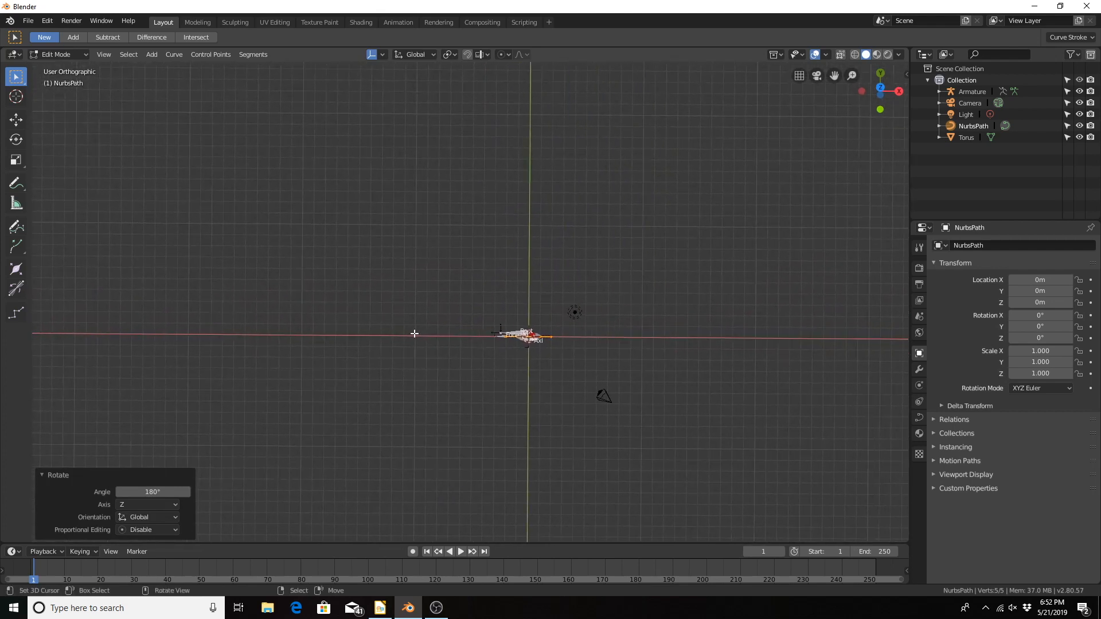
scroll(482, 347, "up", 5)
middle_click_drag(479, 344, 452, 224, "shift")
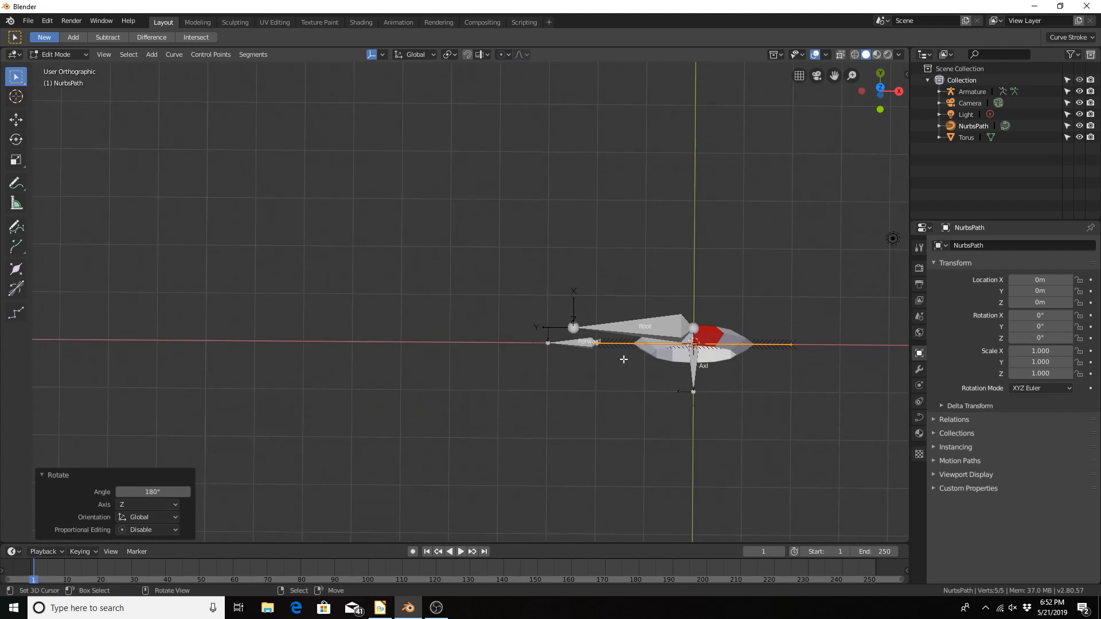
right_click(597, 346)
scroll(539, 332, "down", 4)
scroll(503, 308, "down", 1)
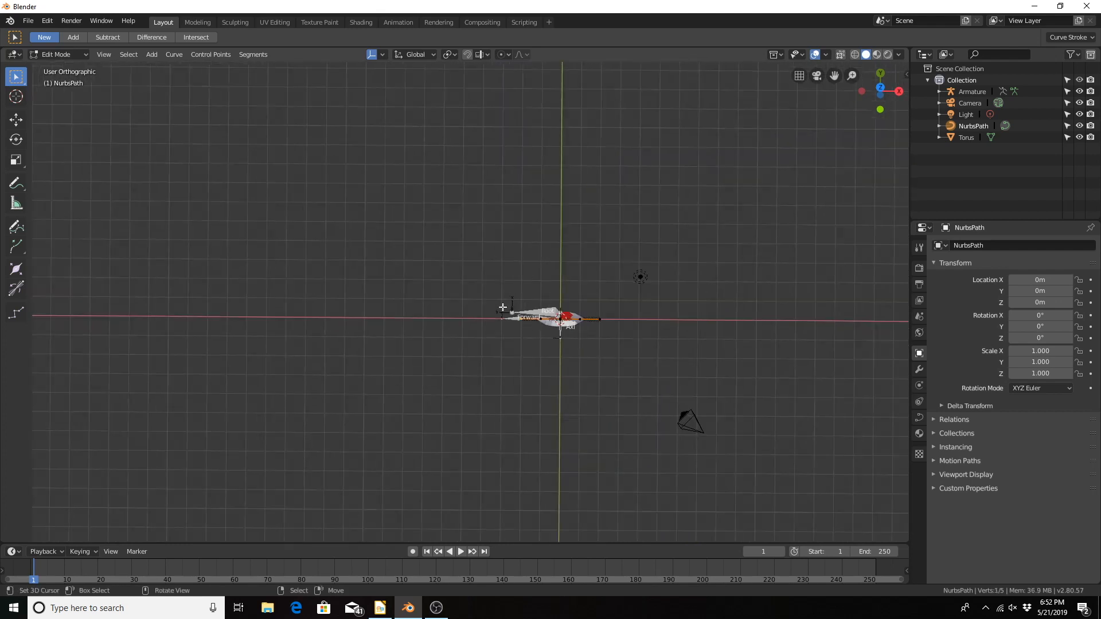
scroll(467, 289, "down", 2)
middle_click_drag(467, 290, 444, 315, "shift")
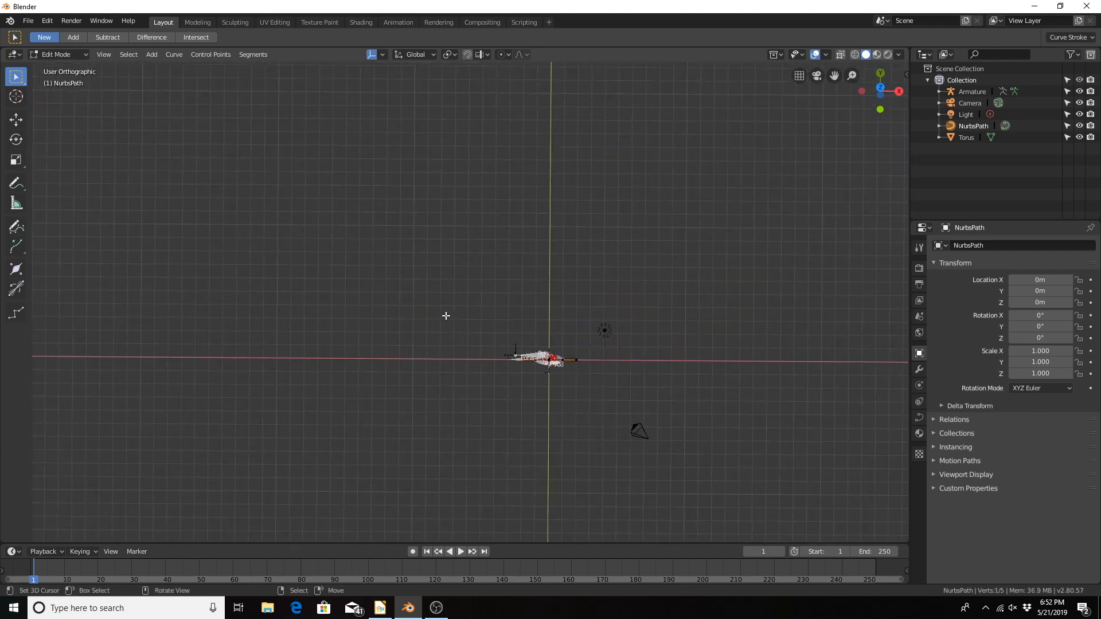
key("g")
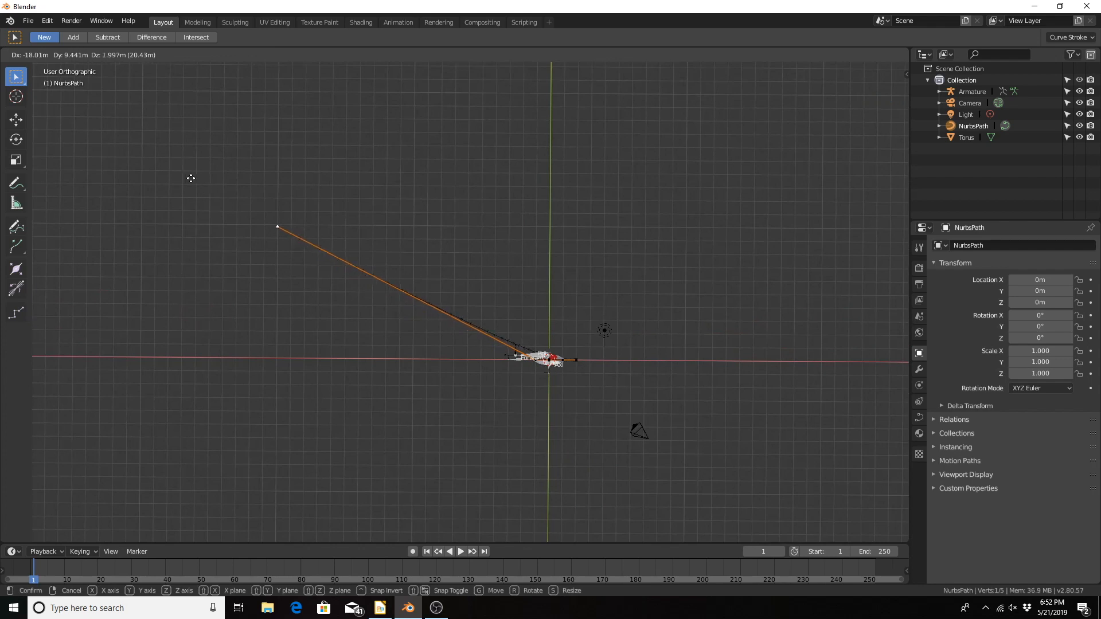
left_click(191, 177)
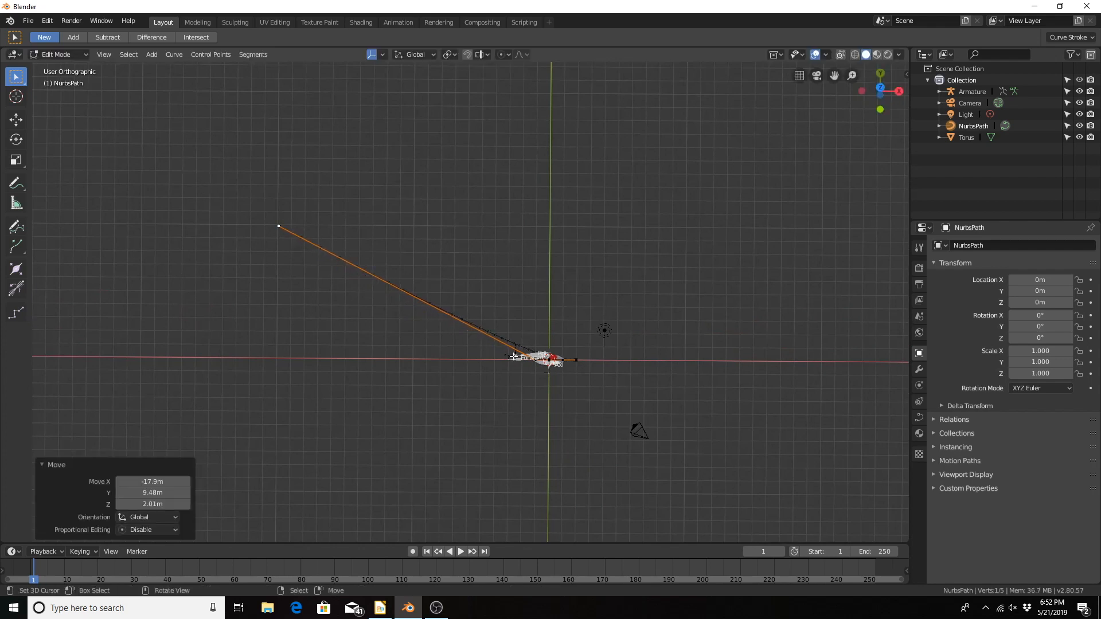
Step: Move the path's second control point about -19 m in X, and the third about -18.1 m in X, -4.5 m in Y and -0.9 m in Z
left_click(532, 360)
key("g")
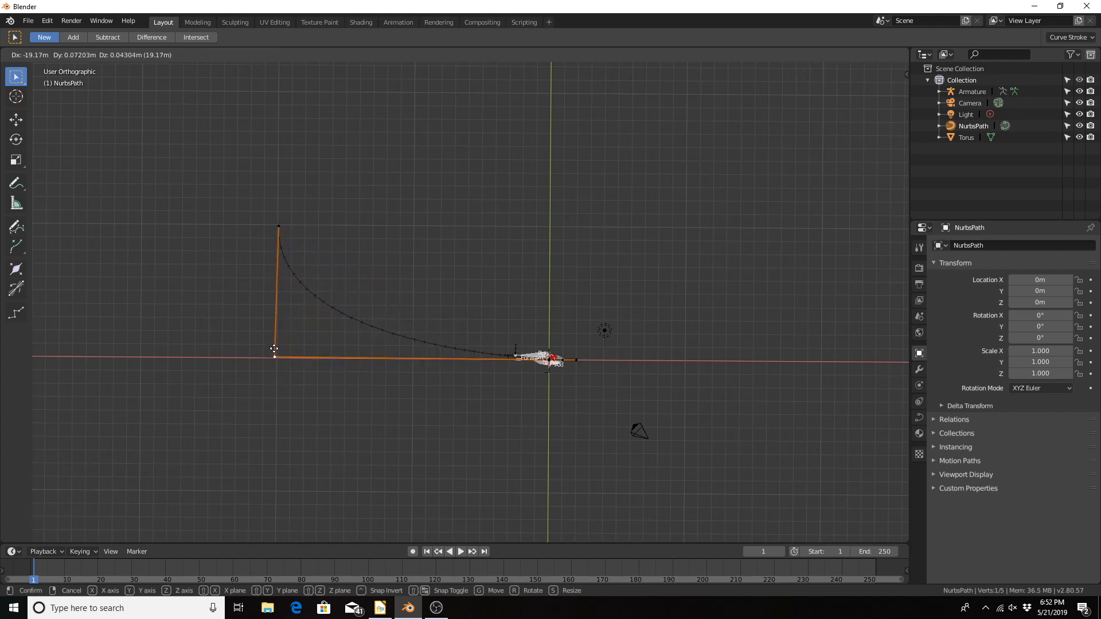
left_click(275, 353)
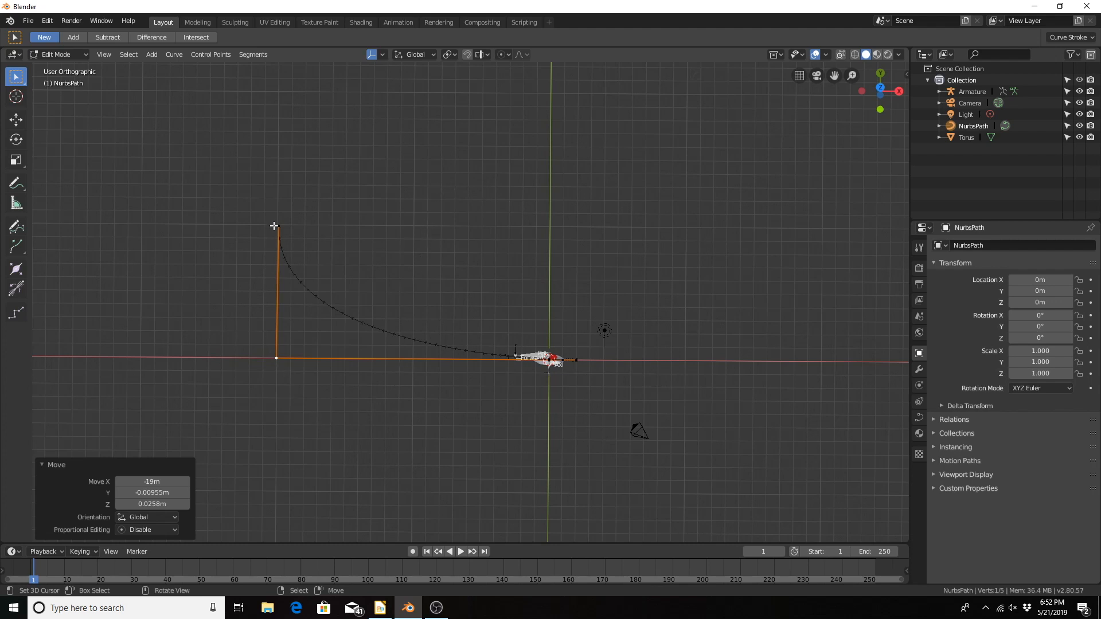
left_click(544, 361)
key("g")
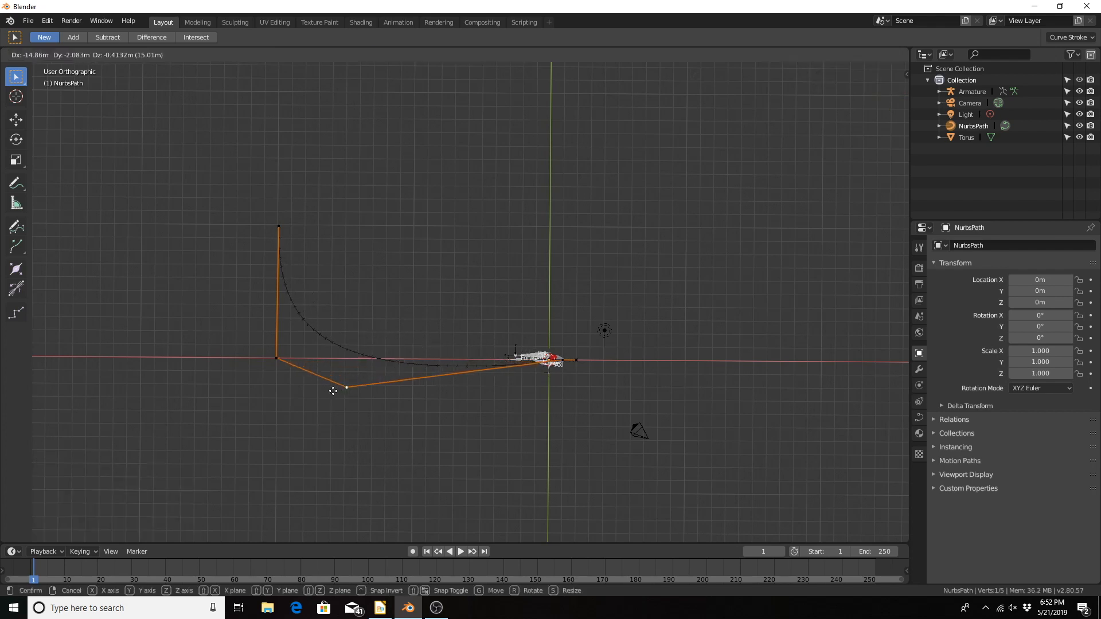
left_click(293, 423)
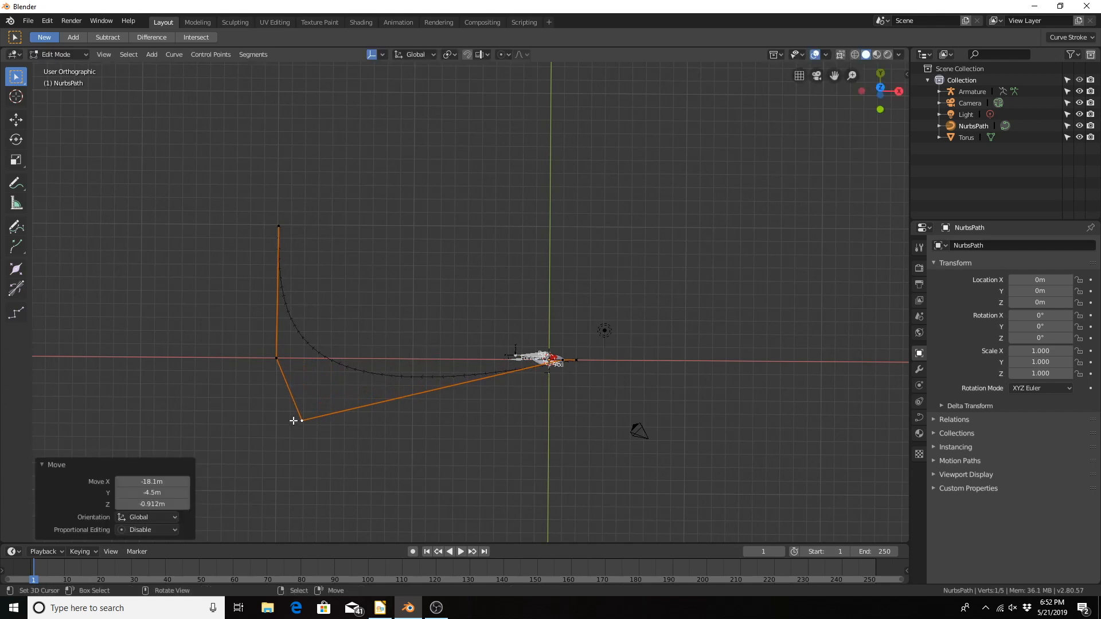
Step: Move the path's fourth control point, next to the wheel, about -12.3 m in X, 9.56 m in Y and 2.01 m in Z
left_click(549, 361)
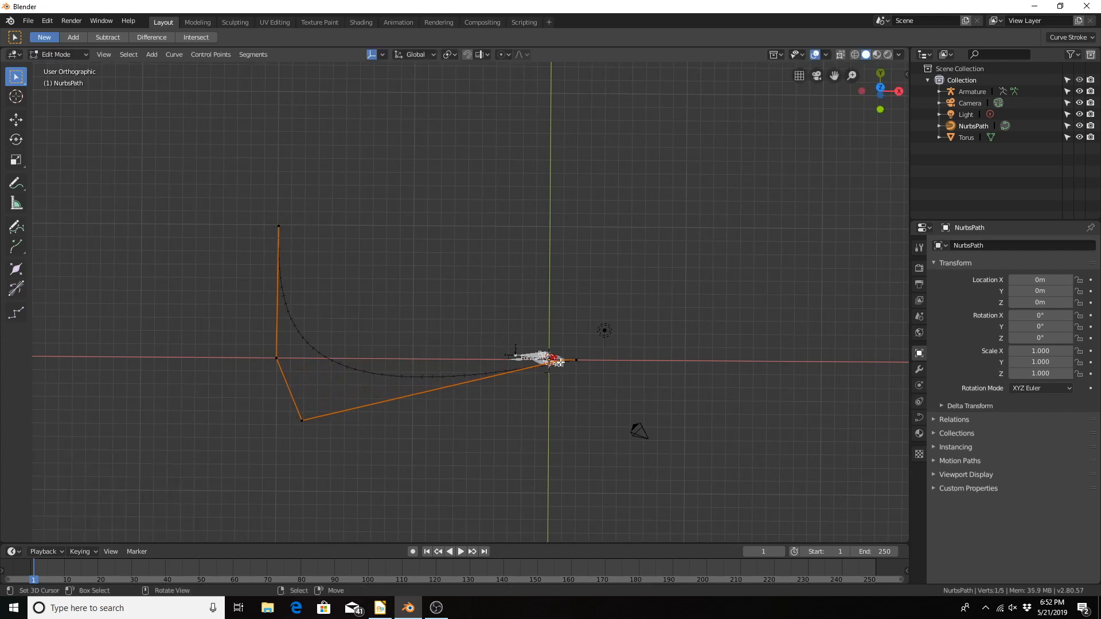
key("g")
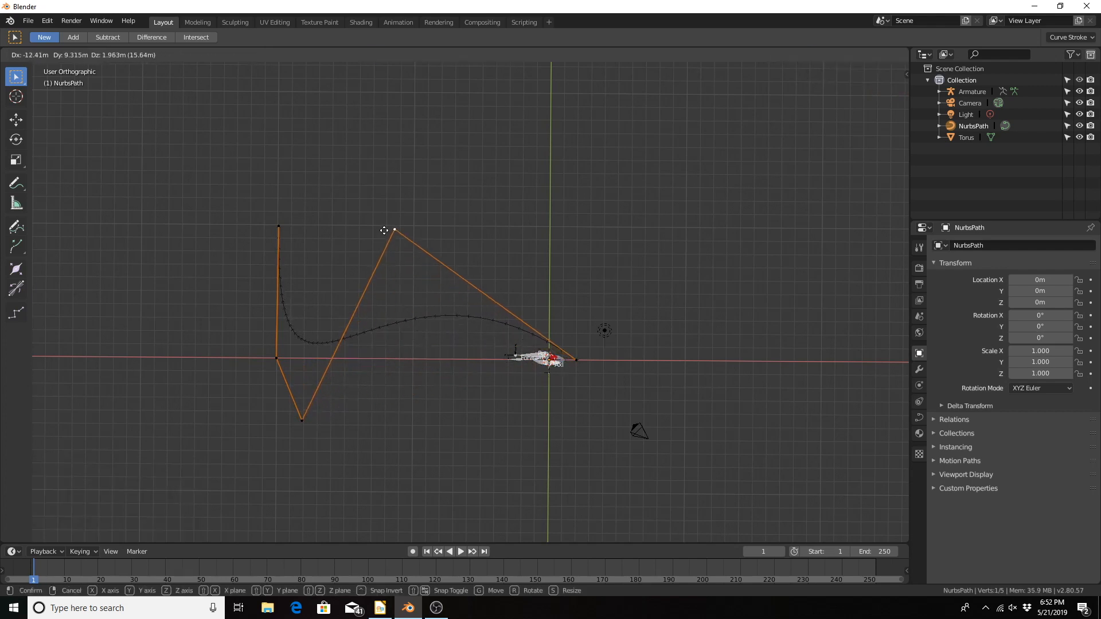
left_click(386, 227)
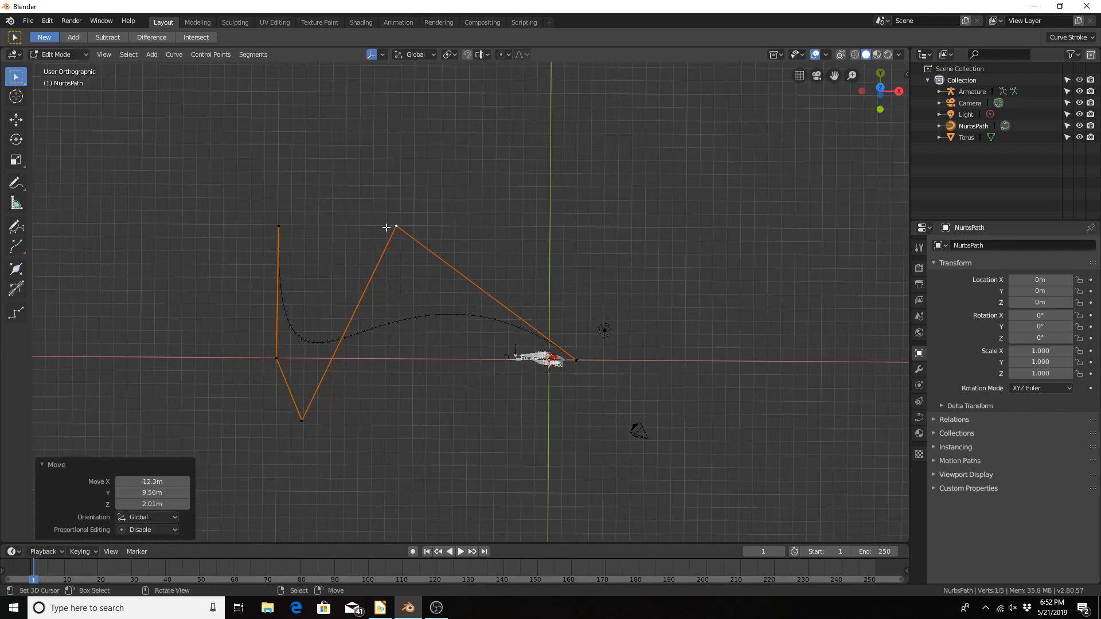
Step: Extrude the path's end point beyond the wheel twice along the global X axis, by about 8.13 m and 9.94 m
right_click(578, 362)
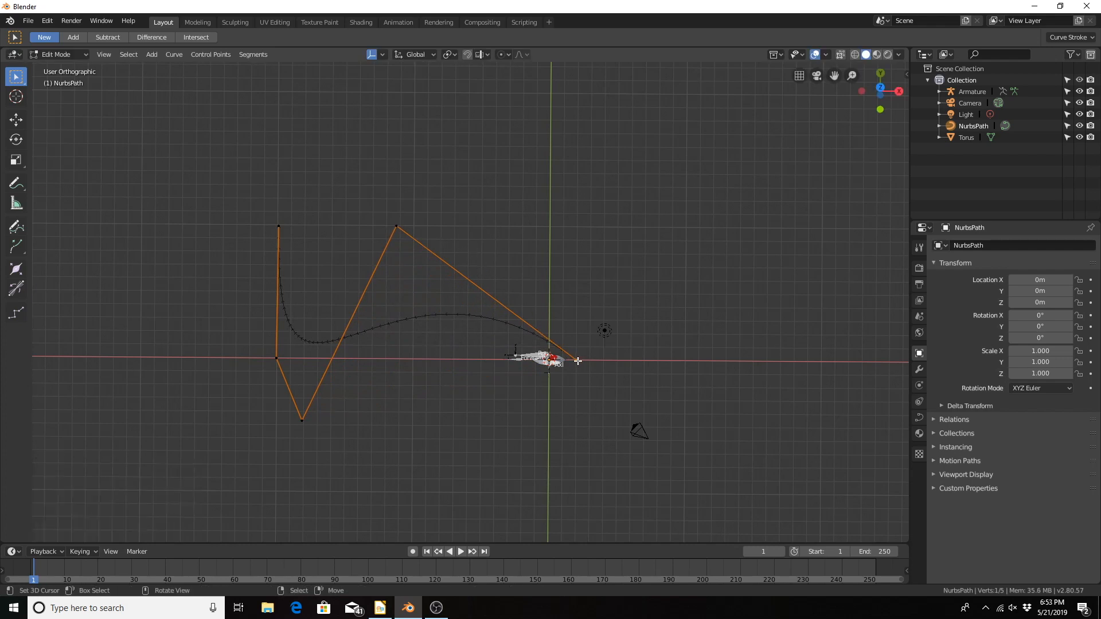
key("e")
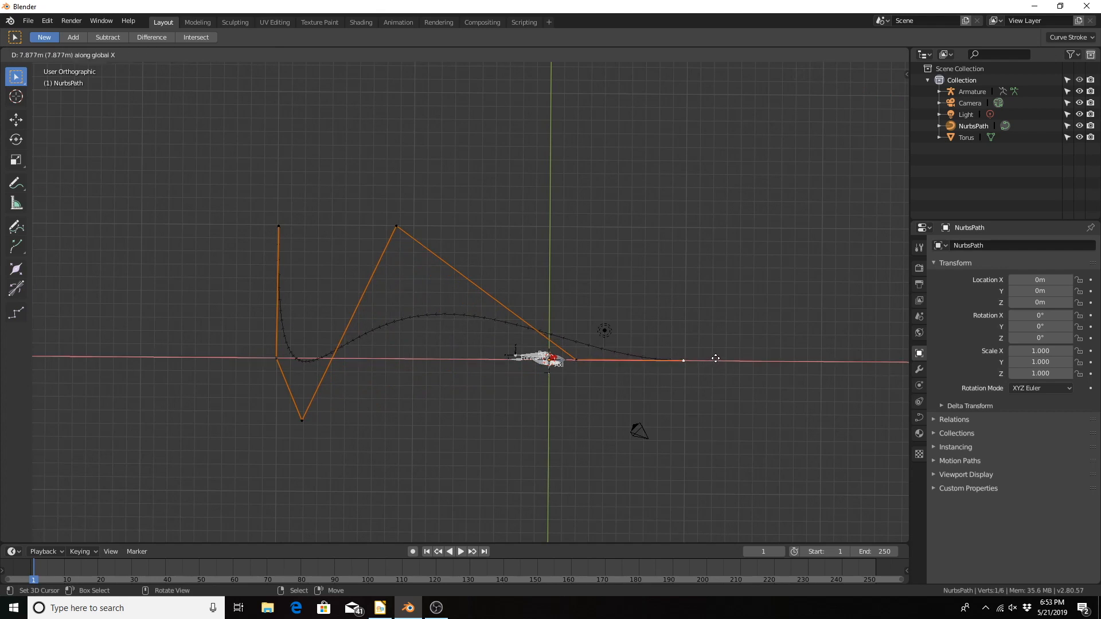
left_click(720, 359)
key("e")
key("x")
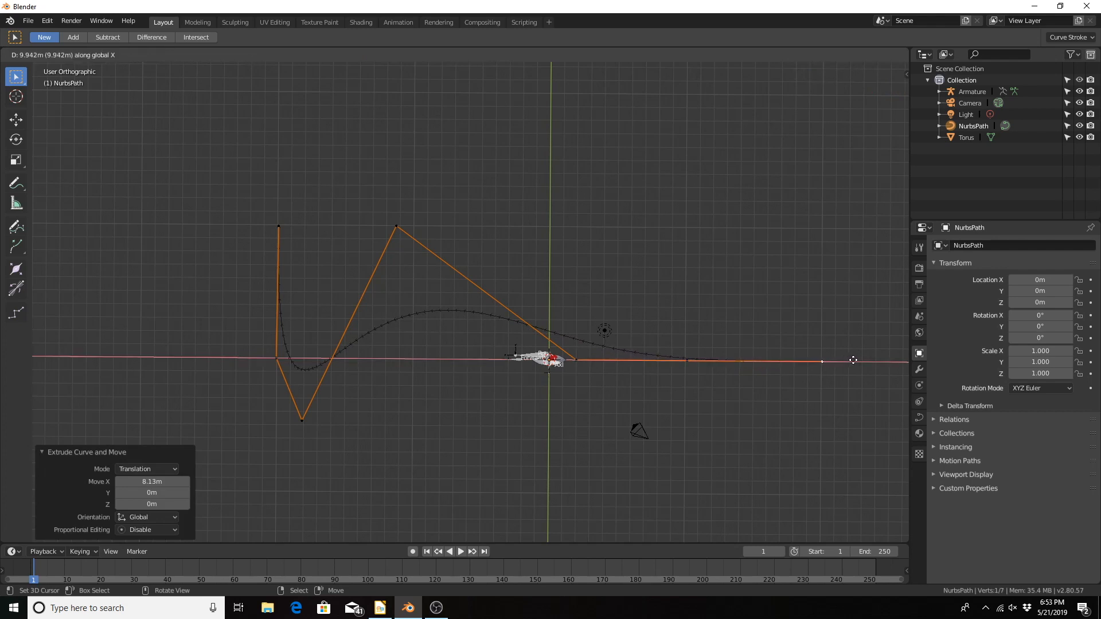
left_click(853, 360)
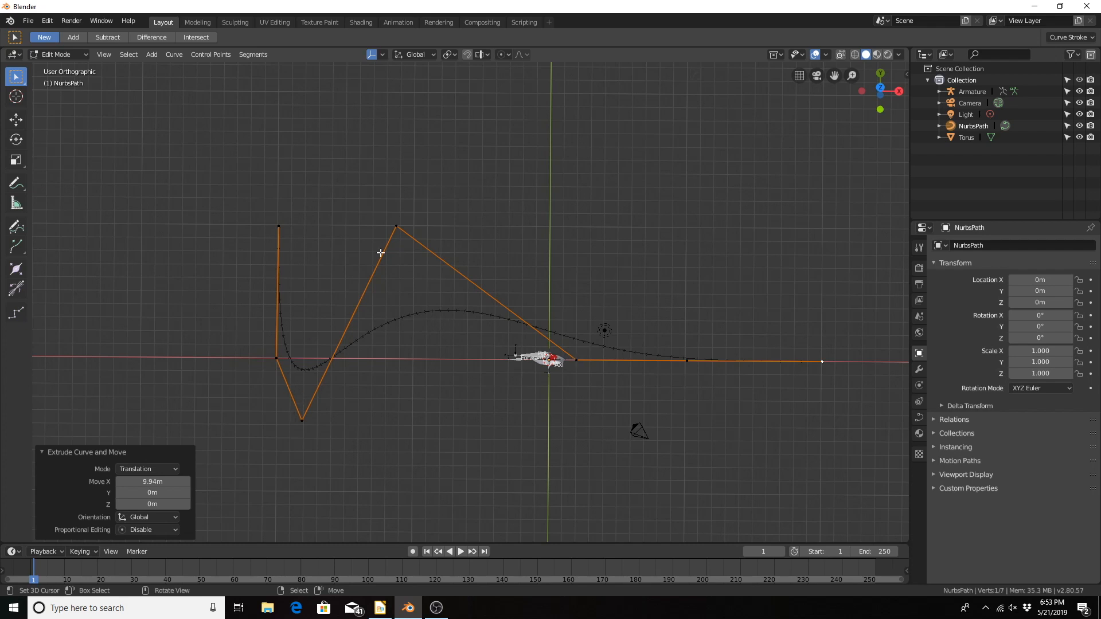
Step: Subdivide the segment between the lowest and highest bend points and move the new point about -1.48 m in X, -5.41 m in Y and -1.13 m in Z
right_click(400, 227)
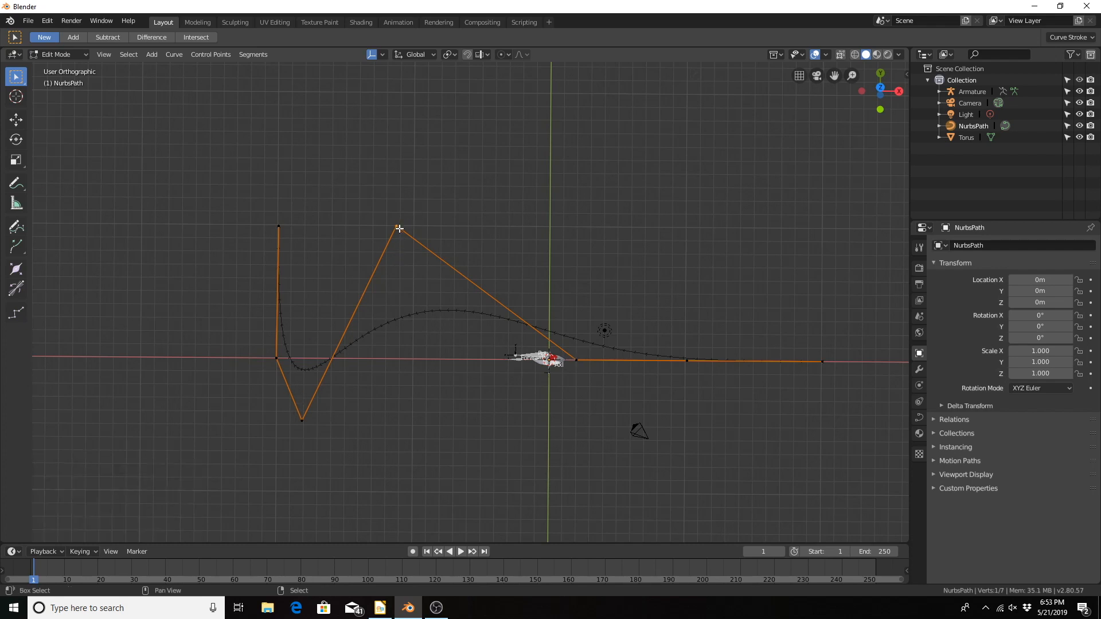
right_click(302, 420, "shift")
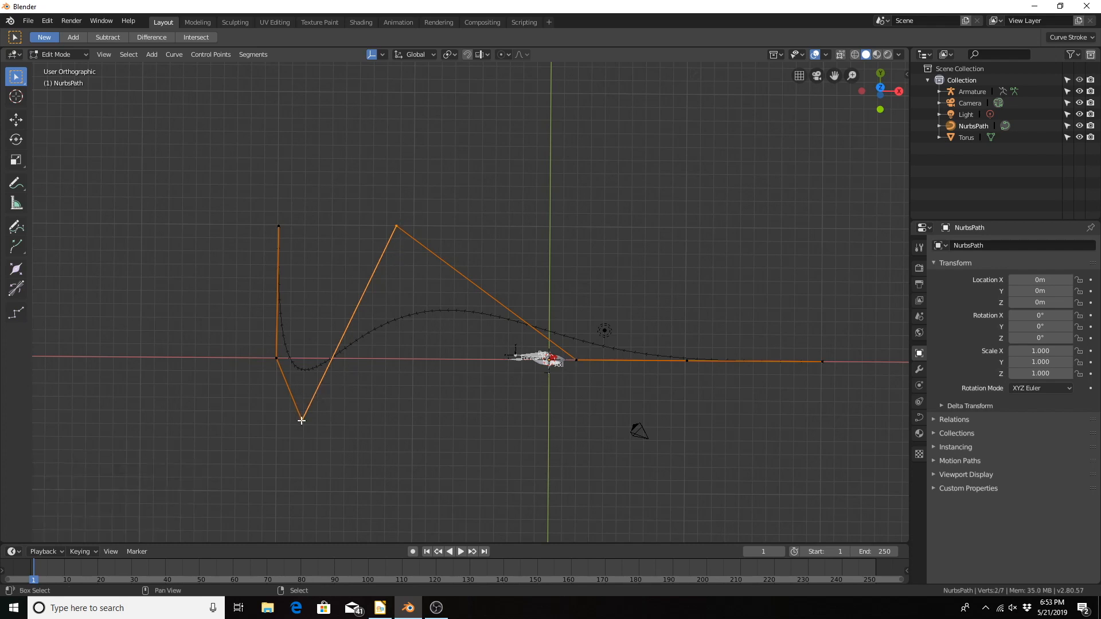
key("w")
left_click(365, 264)
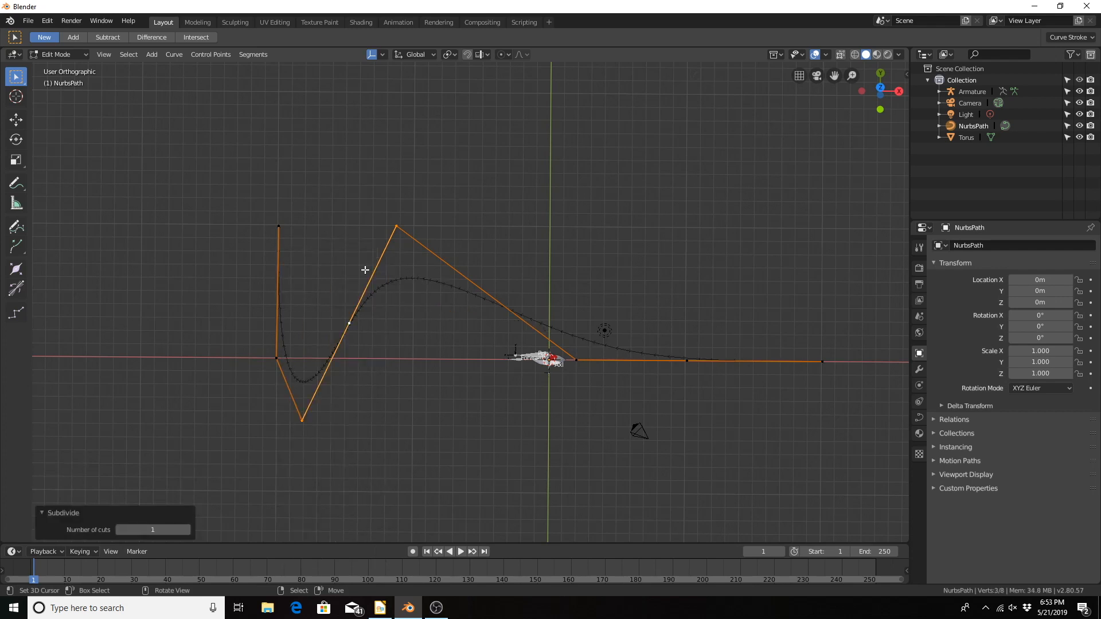
right_click(351, 325)
key("g")
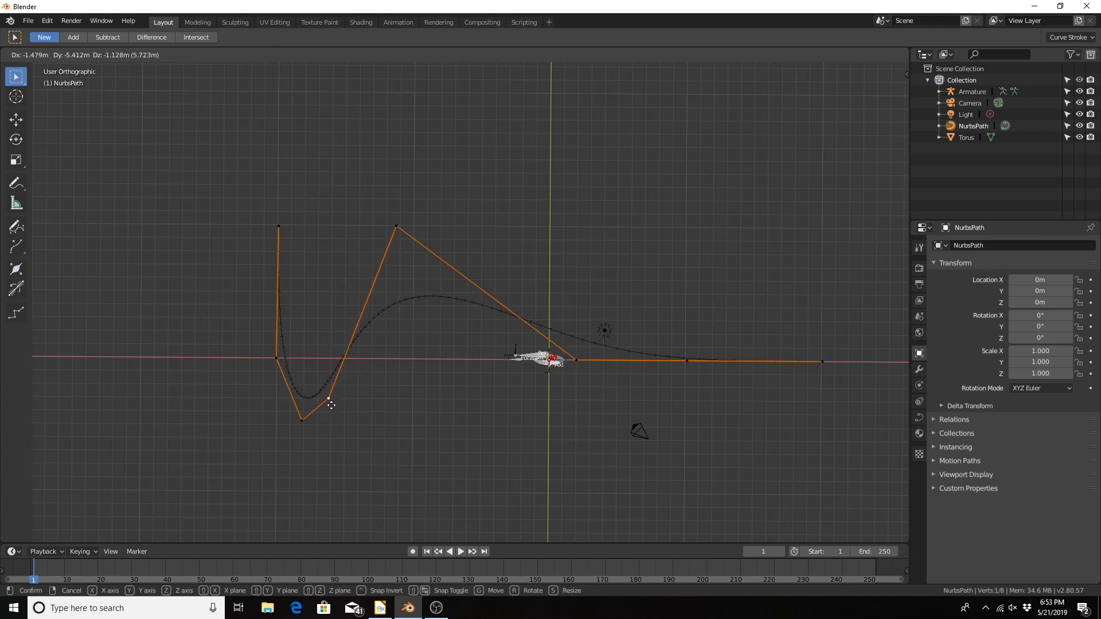
left_click(331, 405)
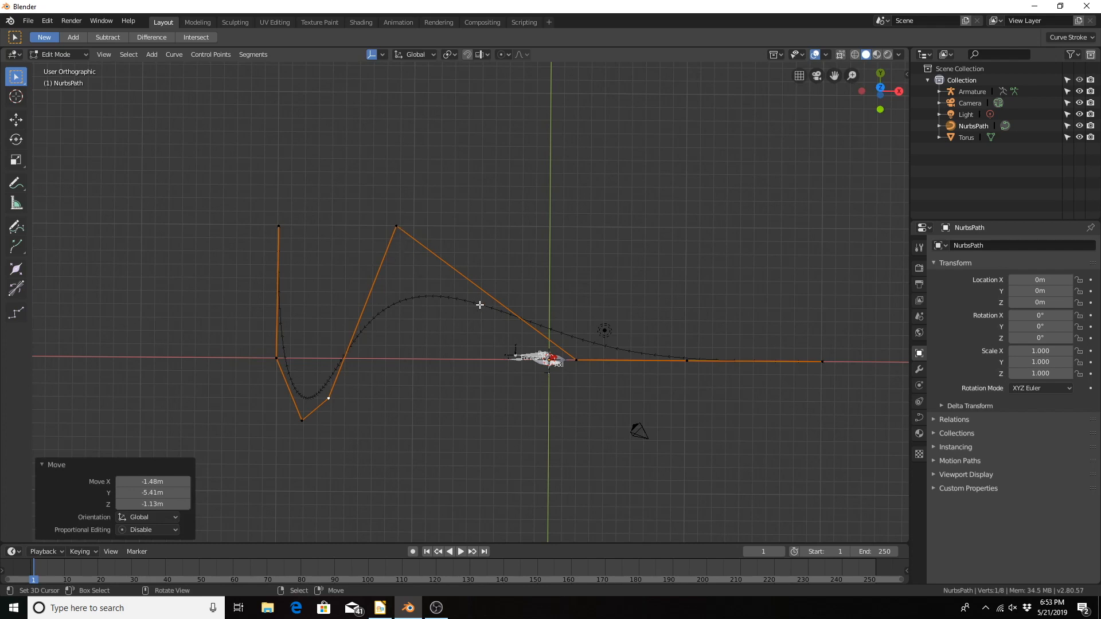
Step: Subdivide the segment from that new point to the upper bend, and move its midpoint about 0.592 m in X, 5.65 m in Y and 1.18 m in Z
left_click(329, 398)
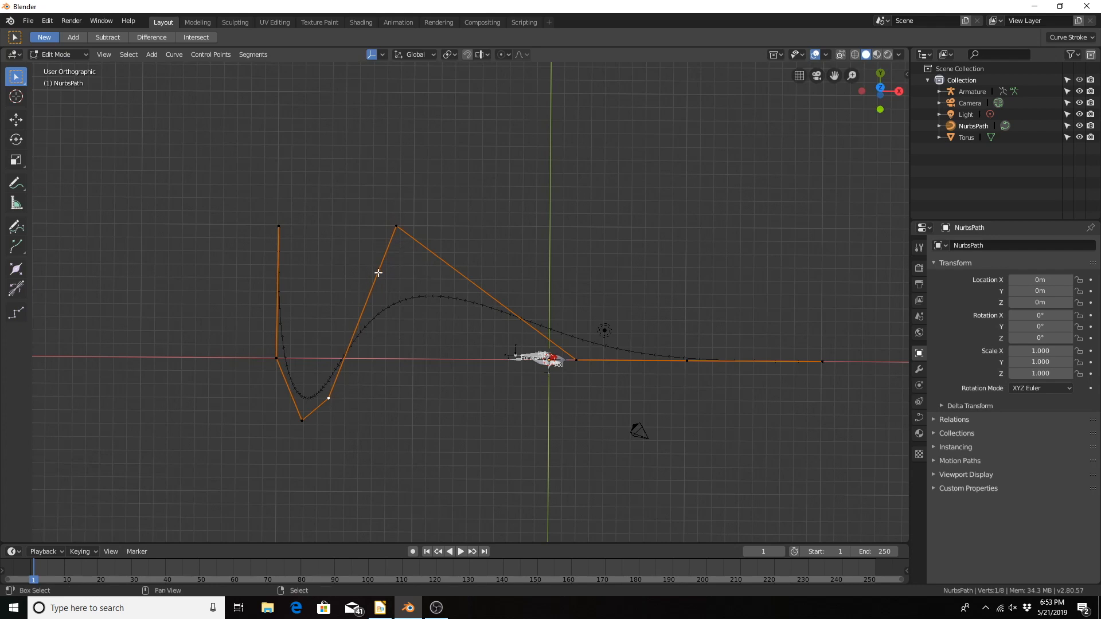
left_click(395, 229, "shift")
right_click(397, 226)
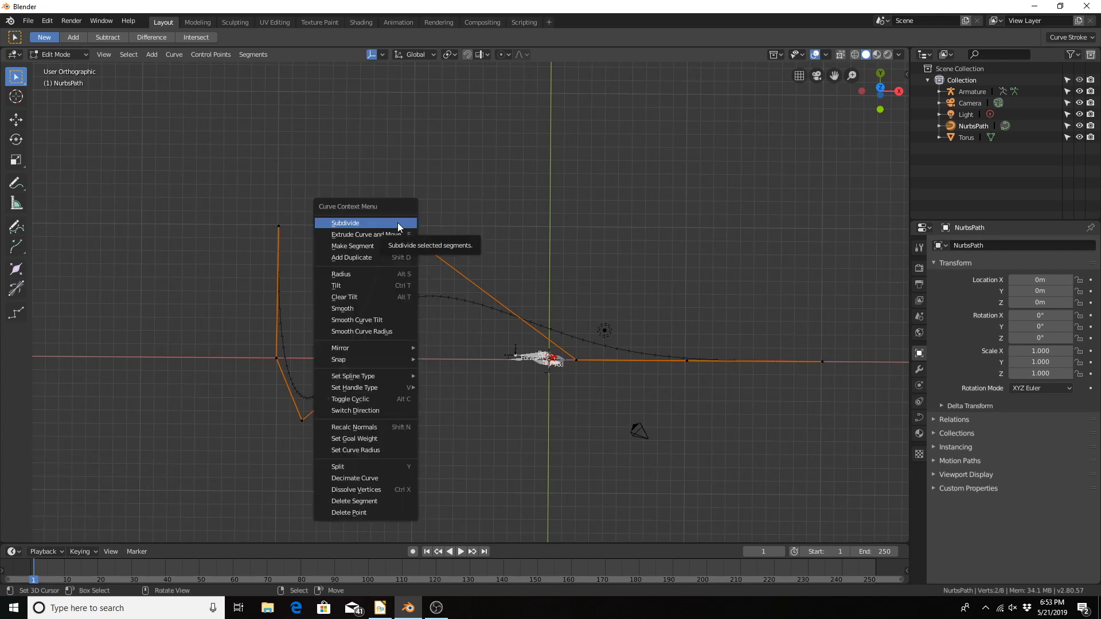
left_click(398, 225)
left_click(364, 317)
key("g")
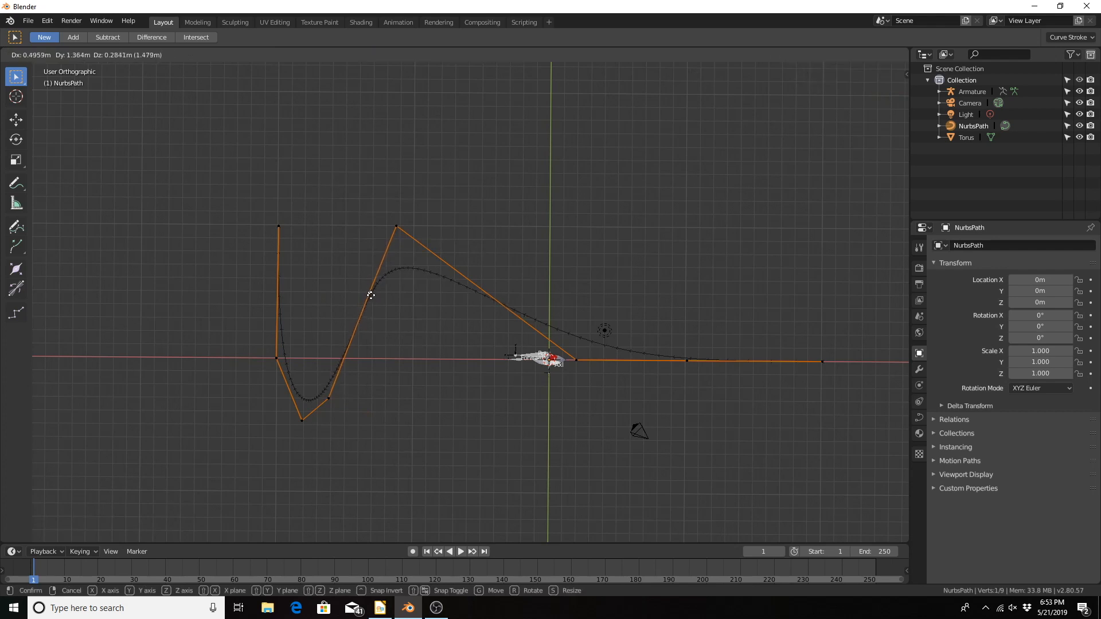
left_click(371, 238)
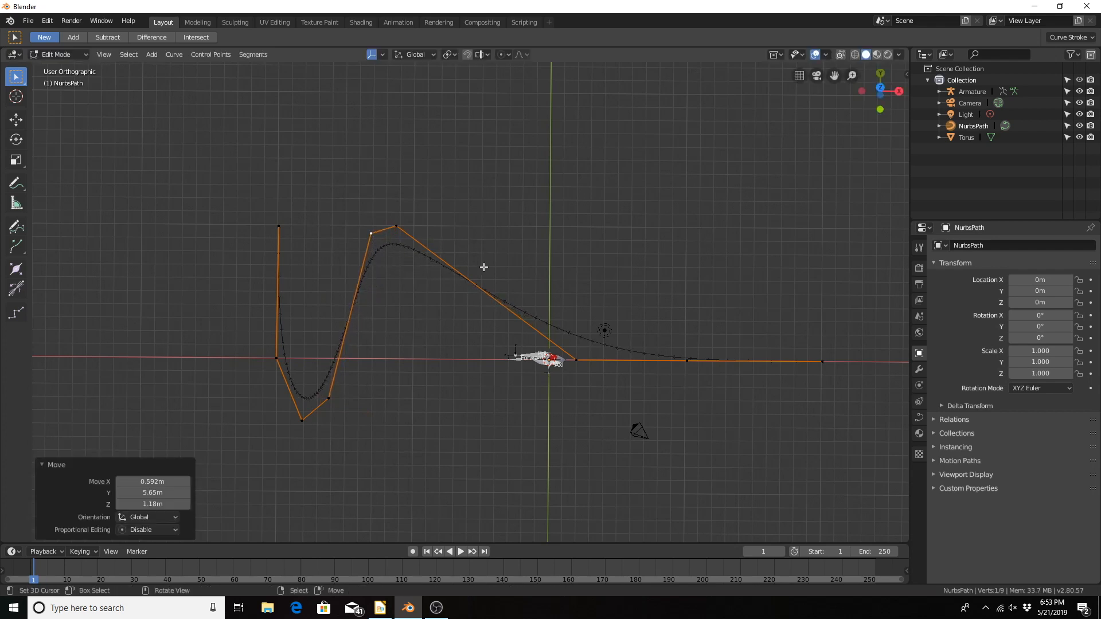
Step: Subdivide the segment from the upper bend to the wheel, and move its midpoint about -2.86 m in X, 4.72 m in Y and 0.99 m in Z
right_click(574, 359)
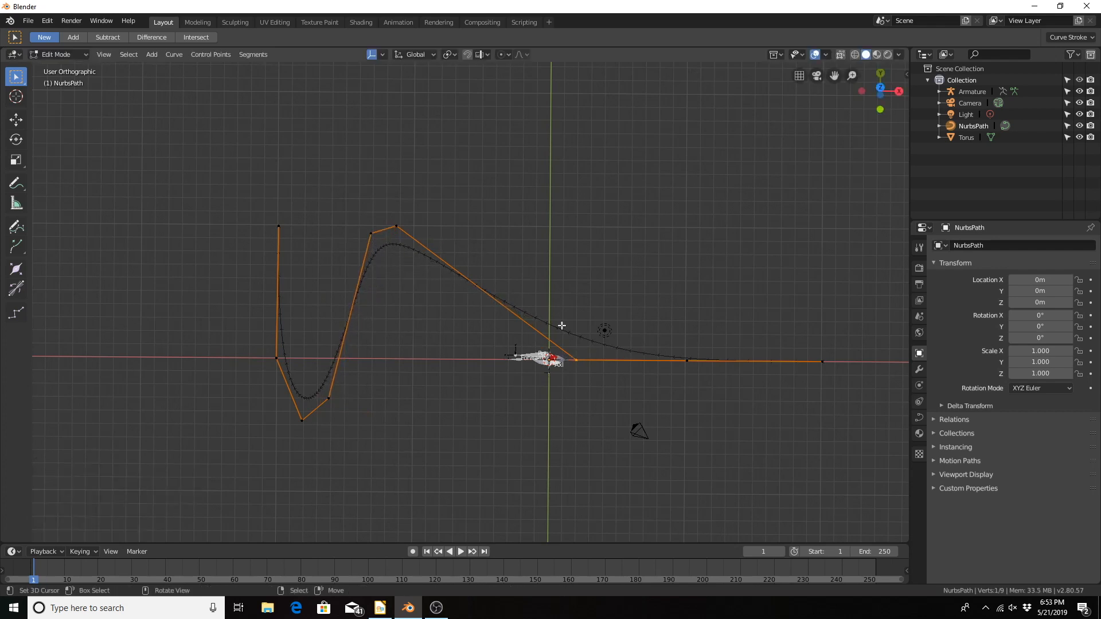
right_click(400, 220, "shift")
key("w")
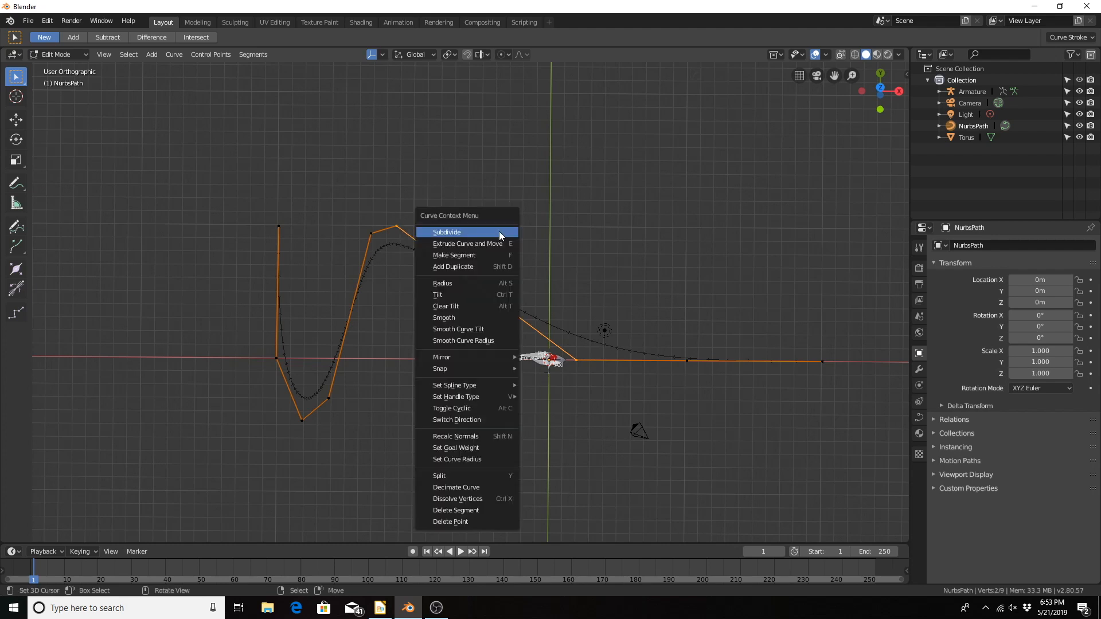
left_click(498, 232)
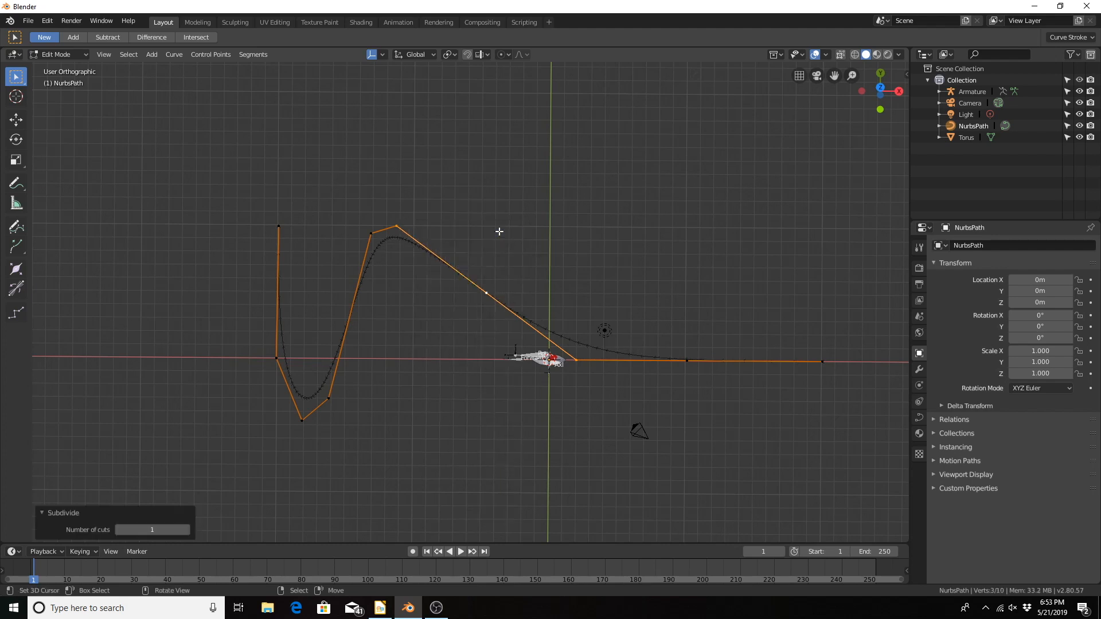
right_click(487, 293)
key("g")
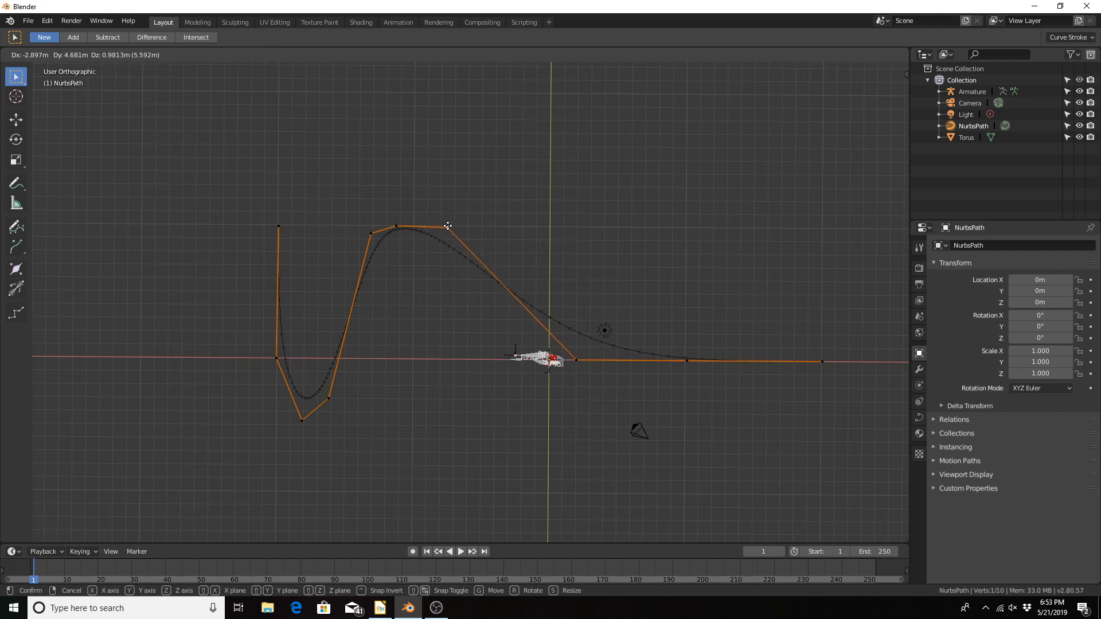
left_click(448, 226)
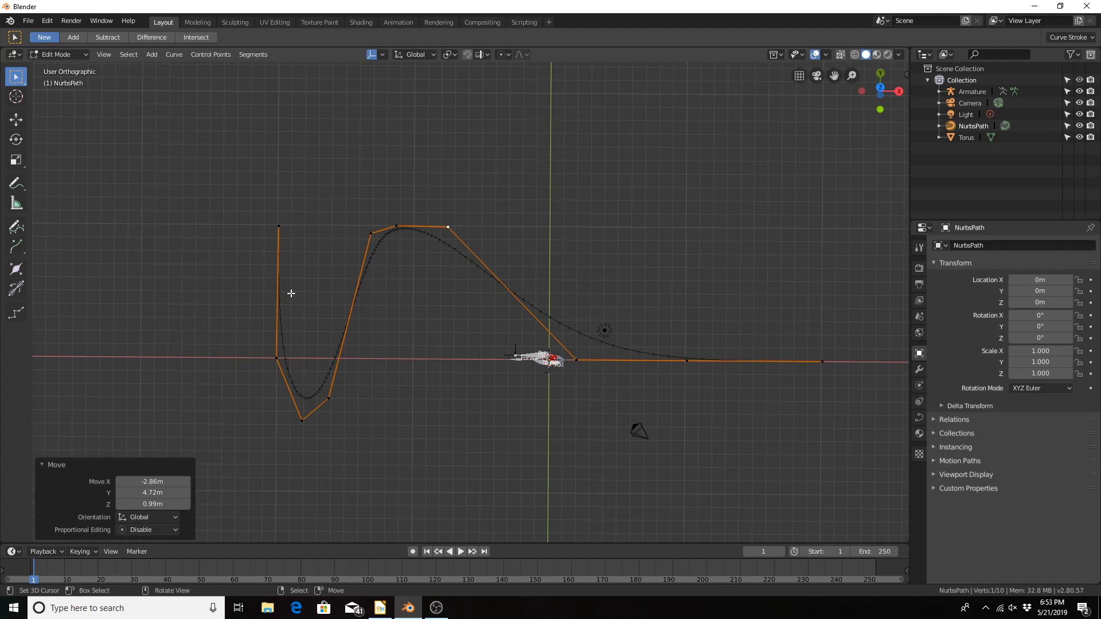
Step: Extrude the path's far end point, past the lower bend, about 5.15 m along the global Y axis
middle_click_drag(290, 293, 410, 236)
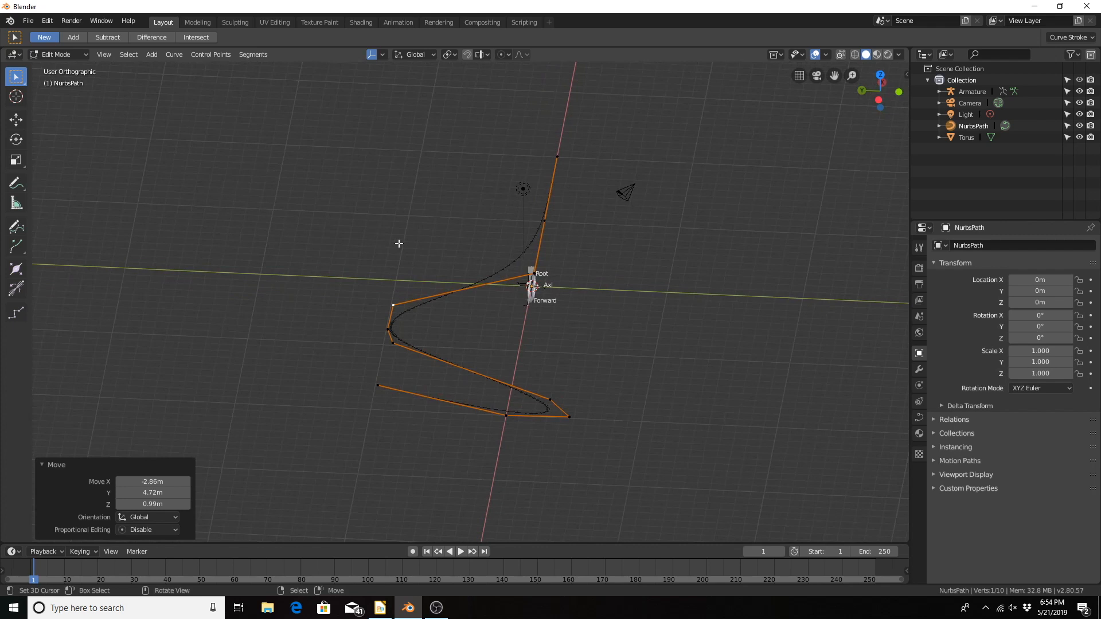
middle_click_drag(455, 325, 472, 302)
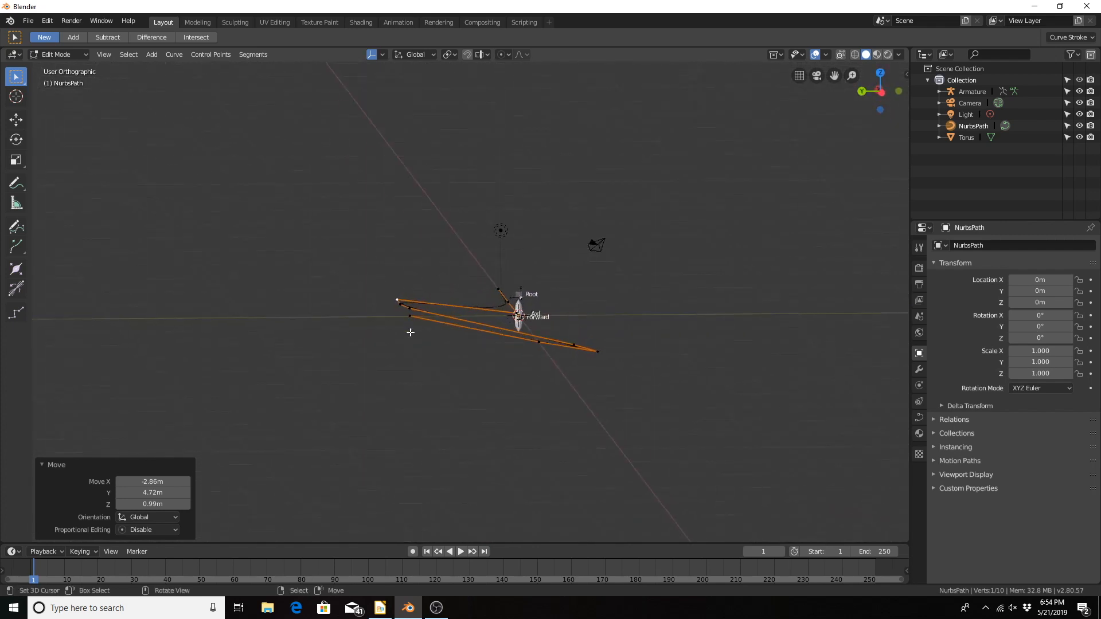
middle_click_drag(411, 333, 368, 368)
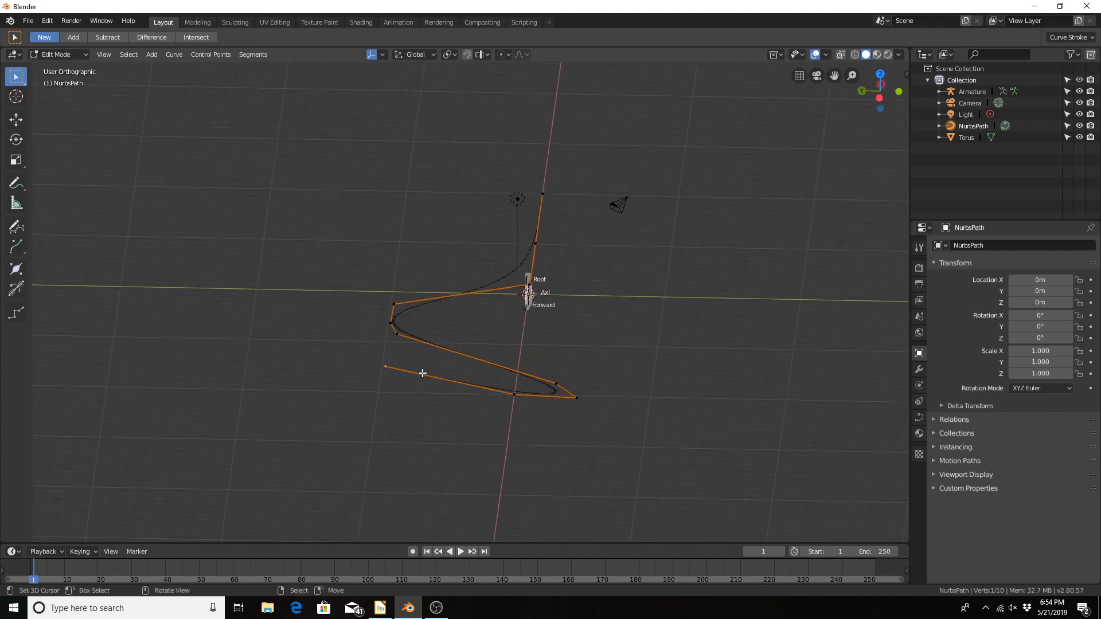
key("e")
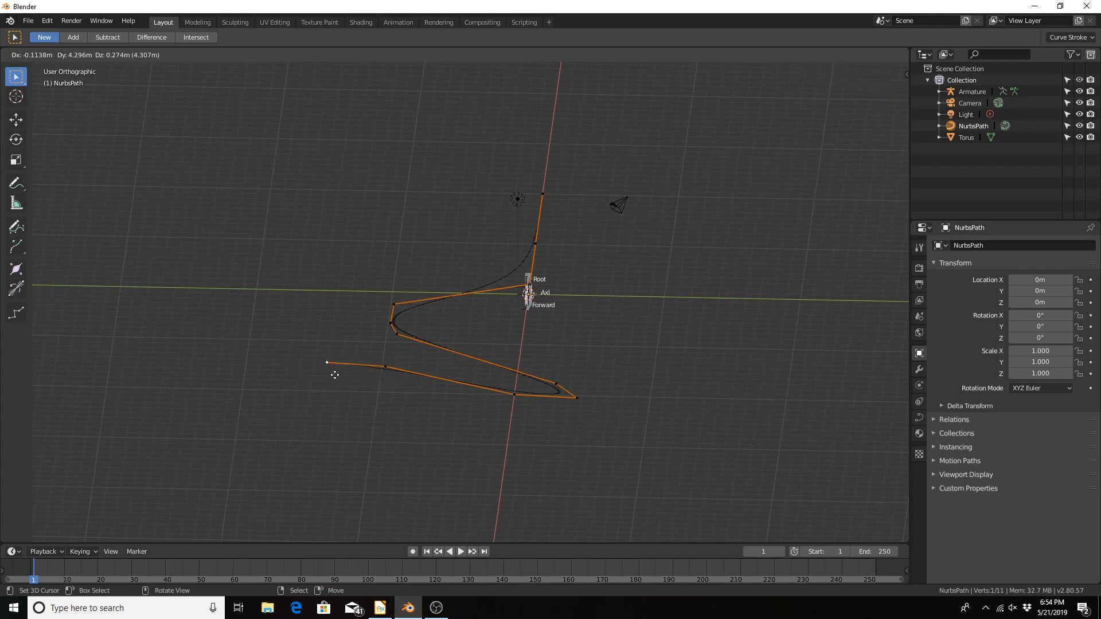
key("y")
left_click(285, 371)
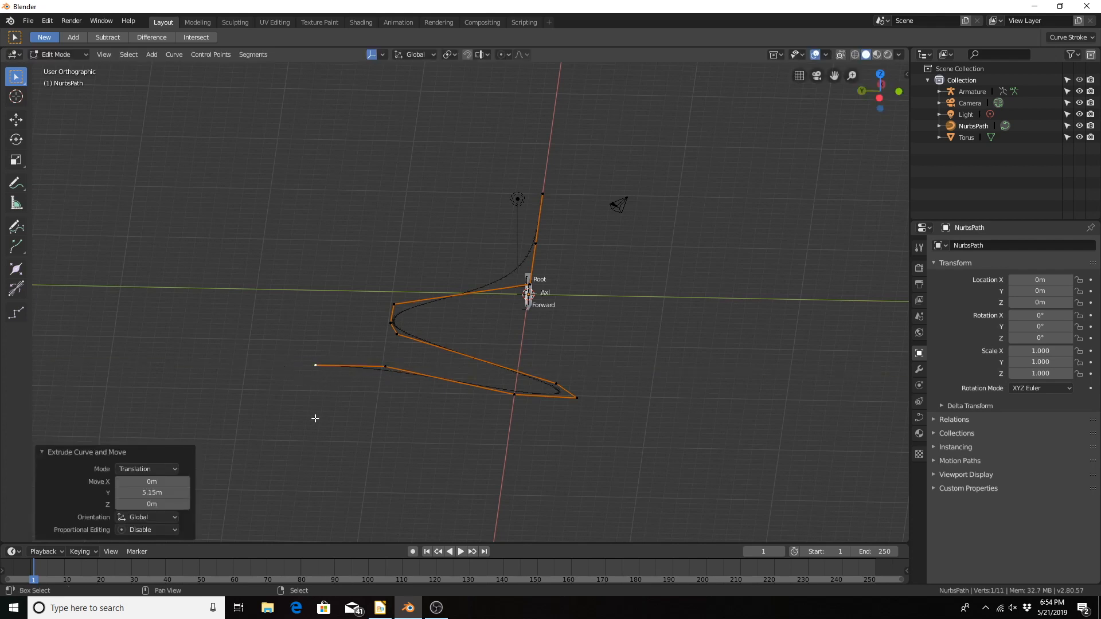
Step: Extrude the far end point about -11.9 m along global Z, extend it once more downward along Z, and return to Object Mode
middle_click_drag(315, 418, 405, 326, "shift")
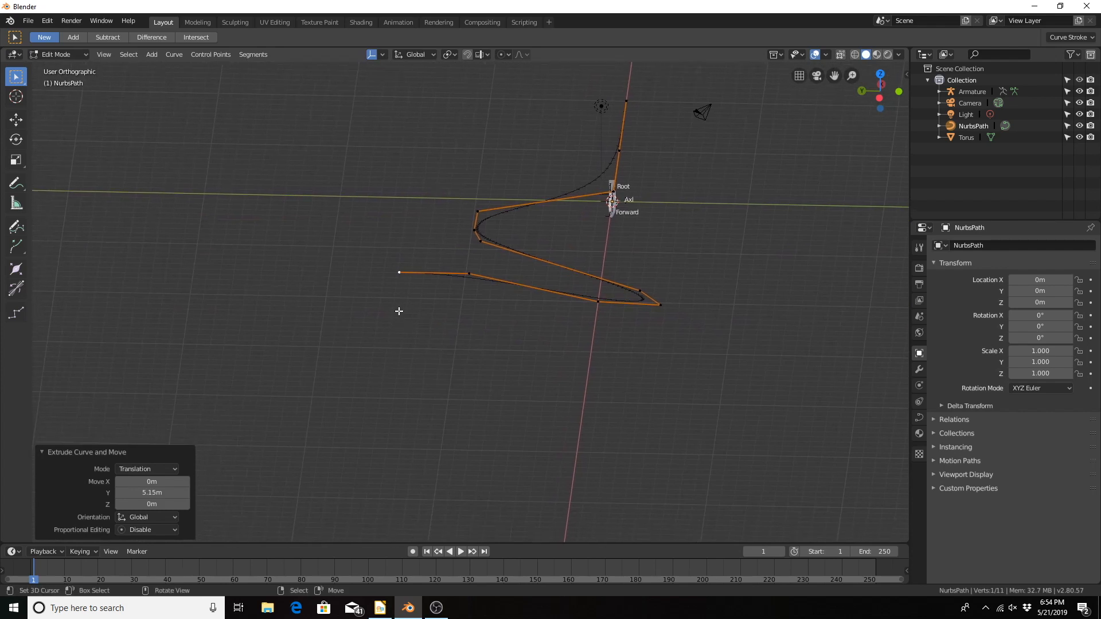
key("e")
key("z")
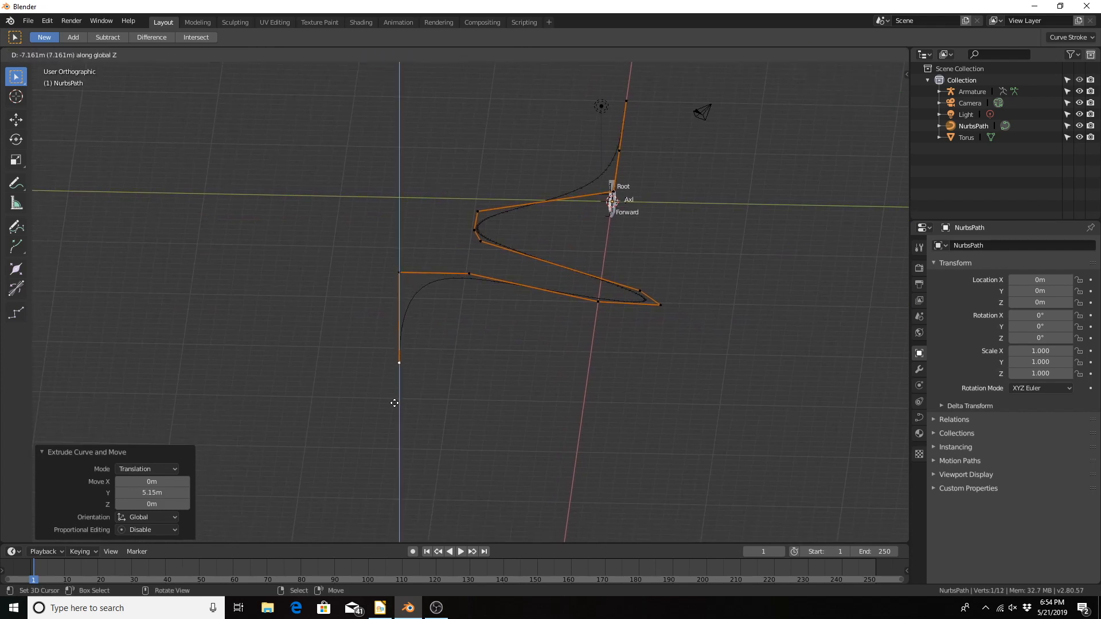
left_click(385, 454)
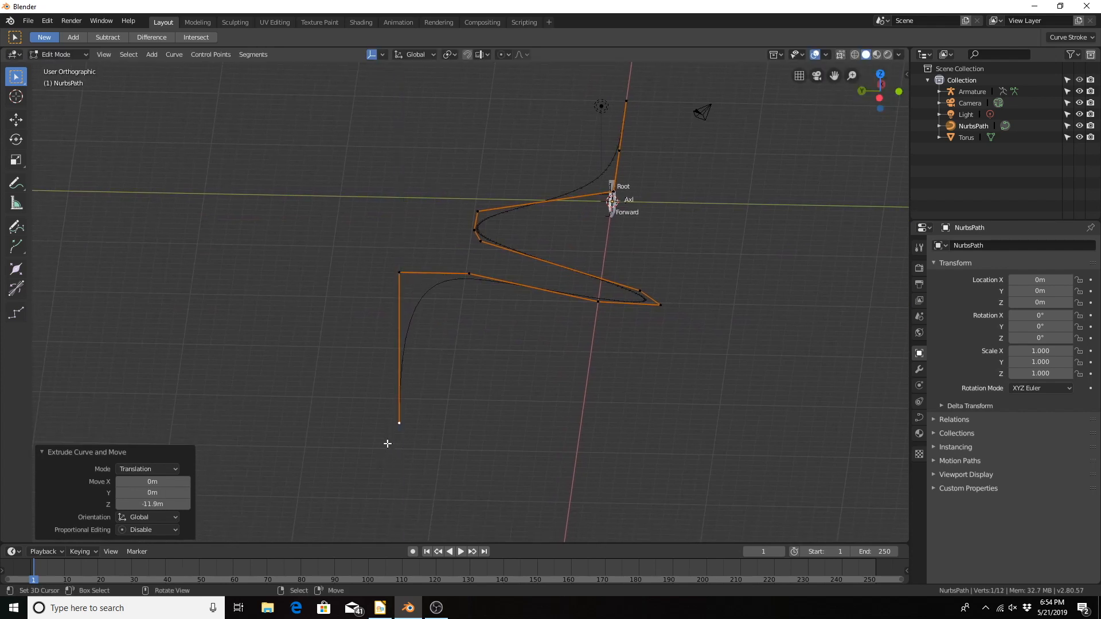
key("e")
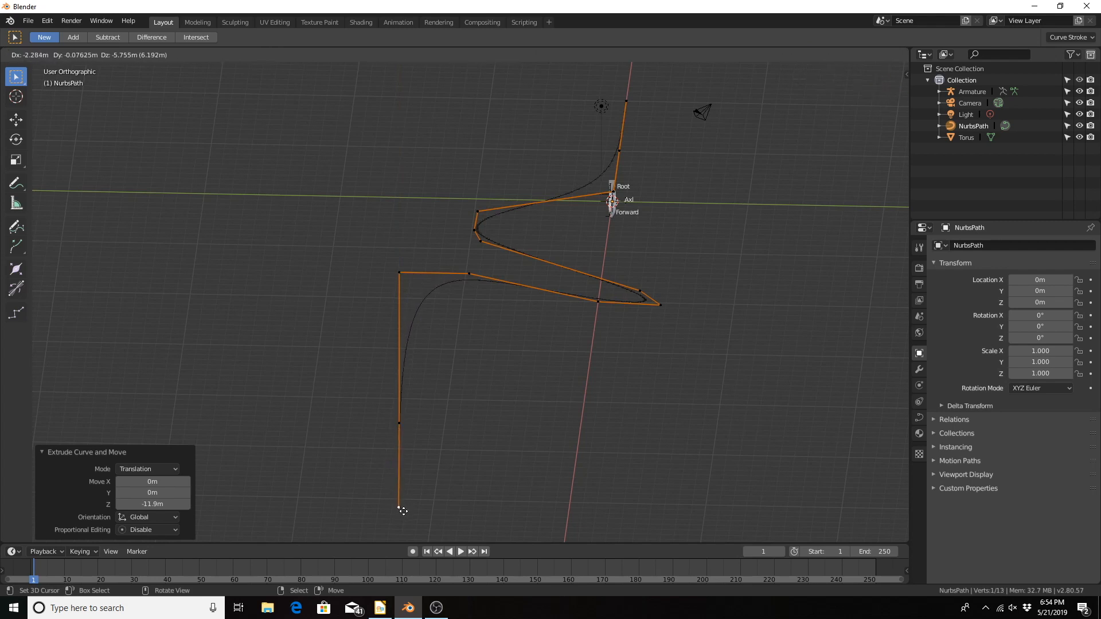
key("z")
left_click(404, 521)
middle_click_drag(462, 437, 517, 294)
key("Tab")
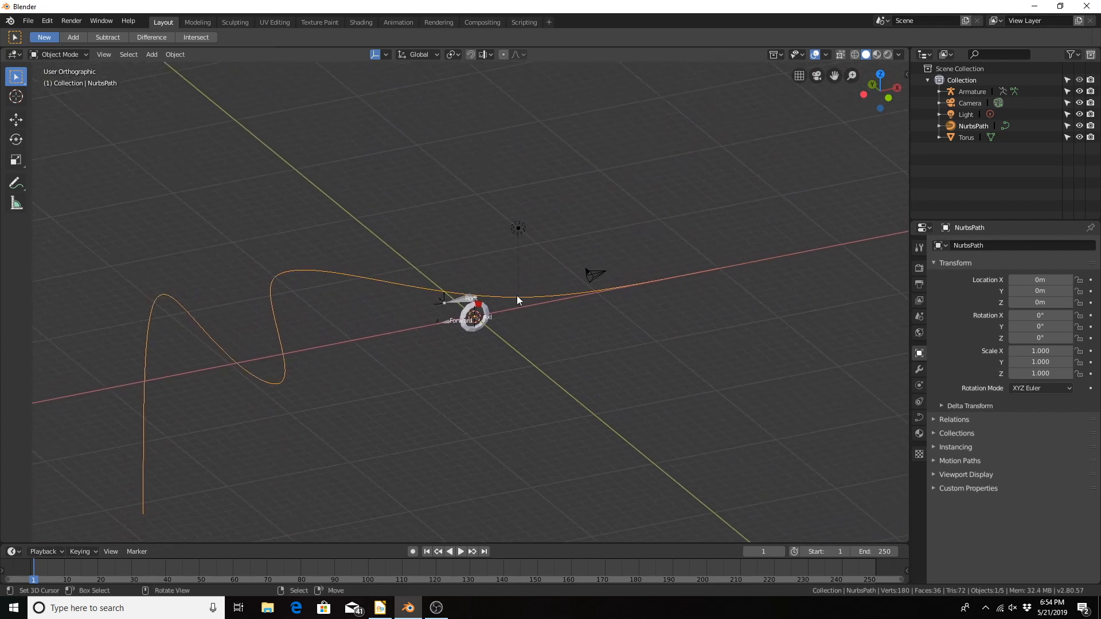
Step: Select the armature, enter Pose Mode and add a Follow Path bone constraint to the Root bone
scroll(507, 290, "up", 3)
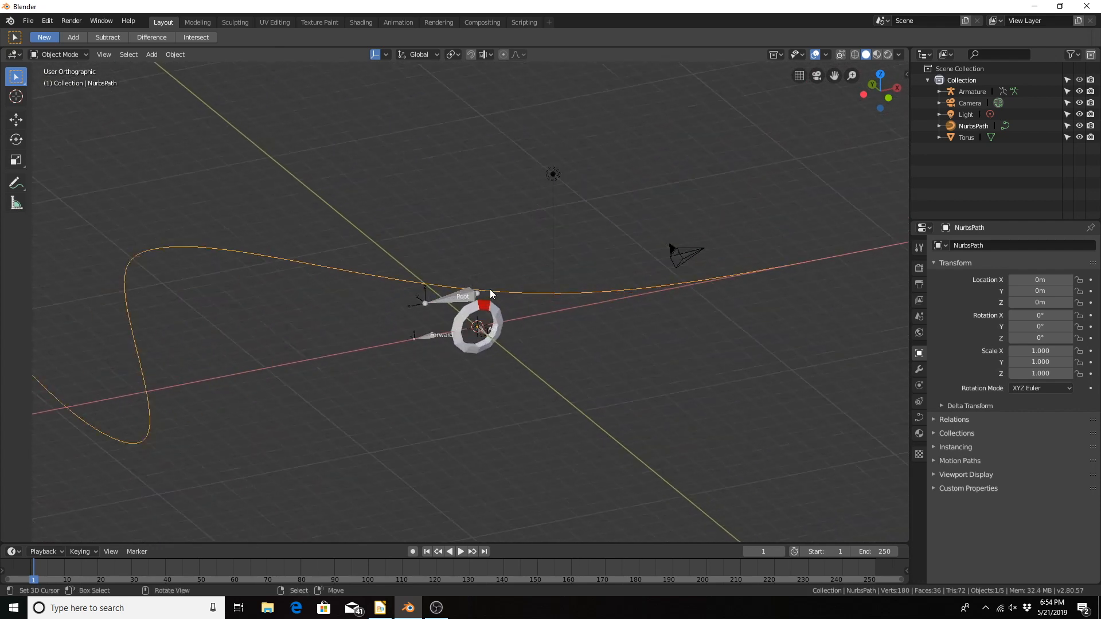
left_click(452, 296)
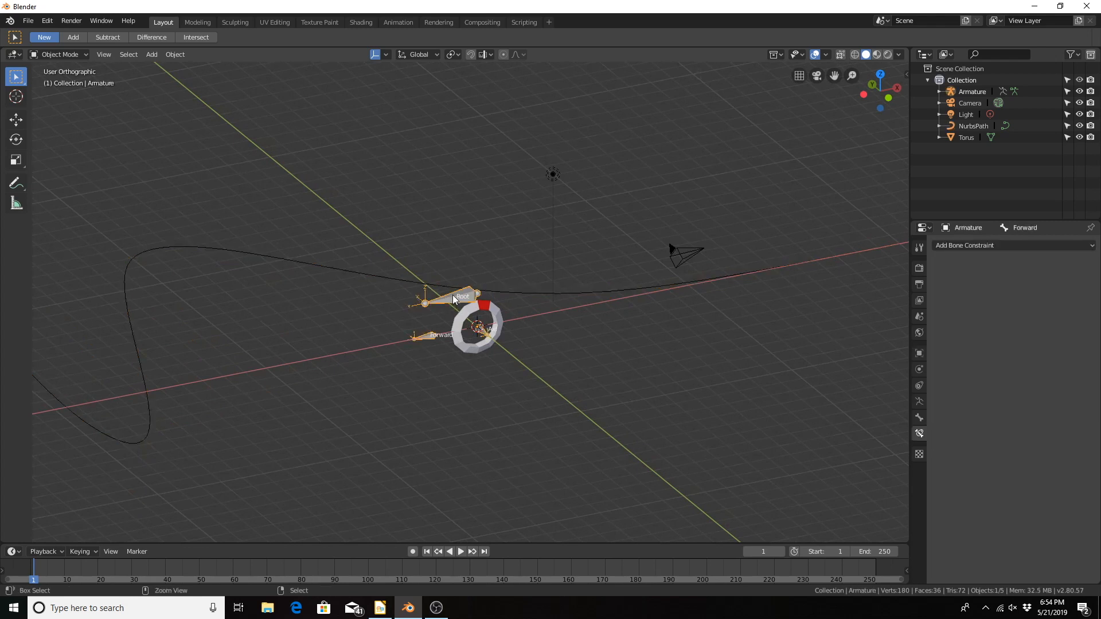
key("ctrl+Tab")
left_click(457, 296)
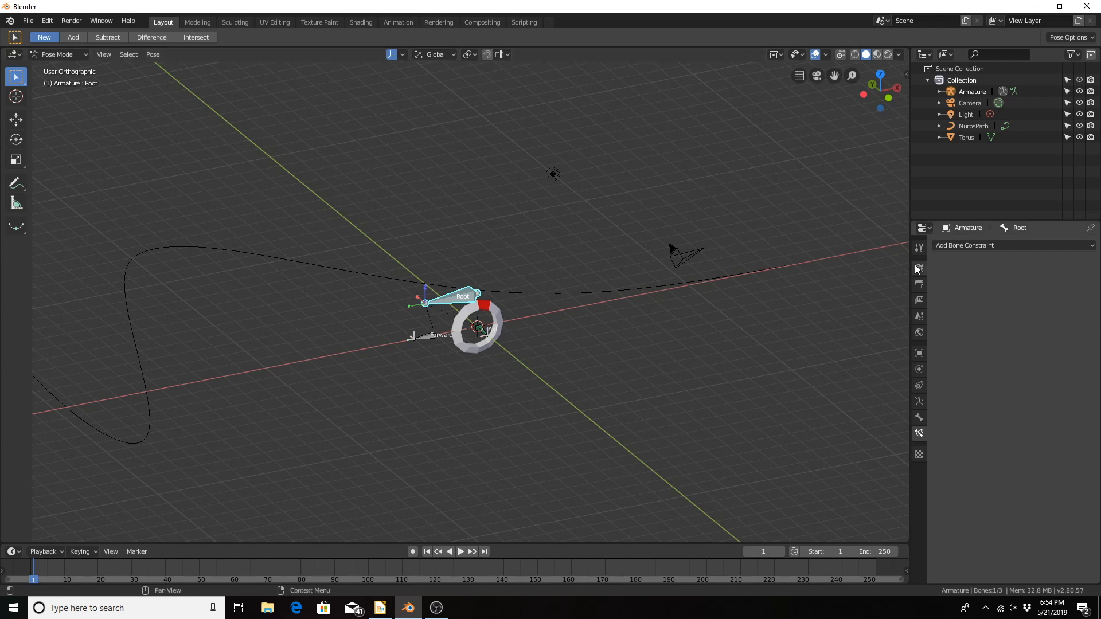
left_click(986, 249)
left_click(1039, 249)
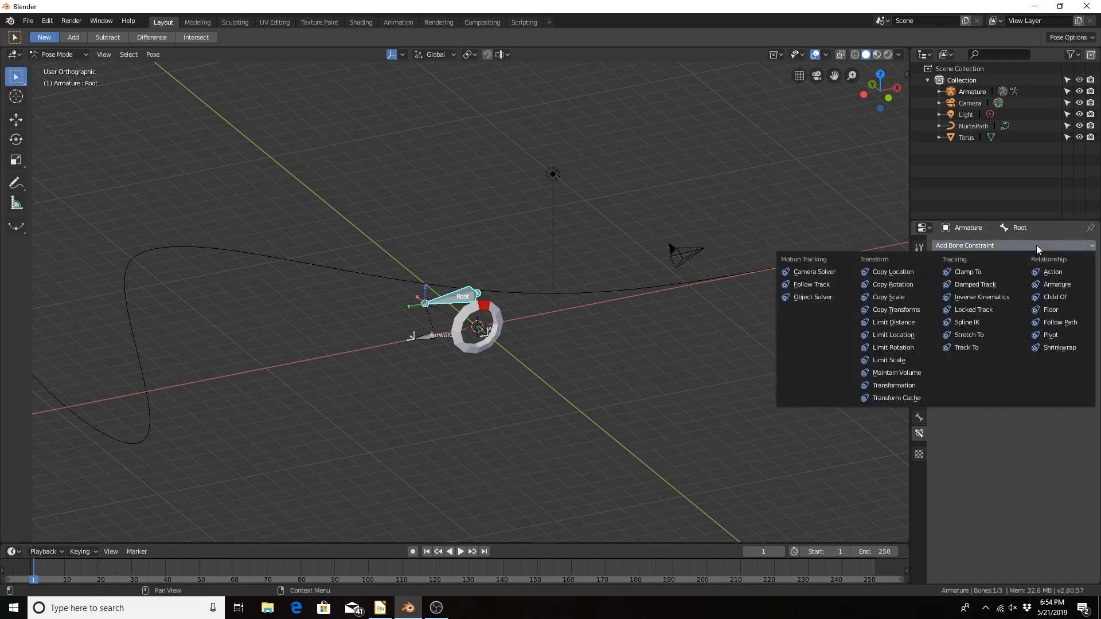
left_click(1042, 322)
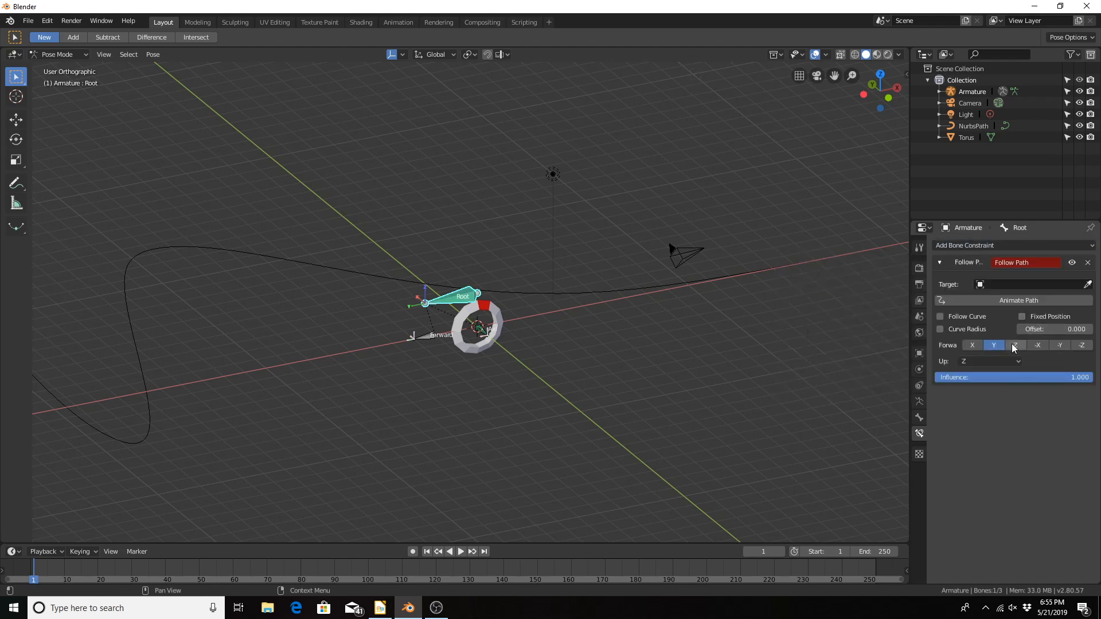
Step: Target the Root bone's Follow Path constraint at NurbsPath and set its forward axis to -X
left_click(998, 284)
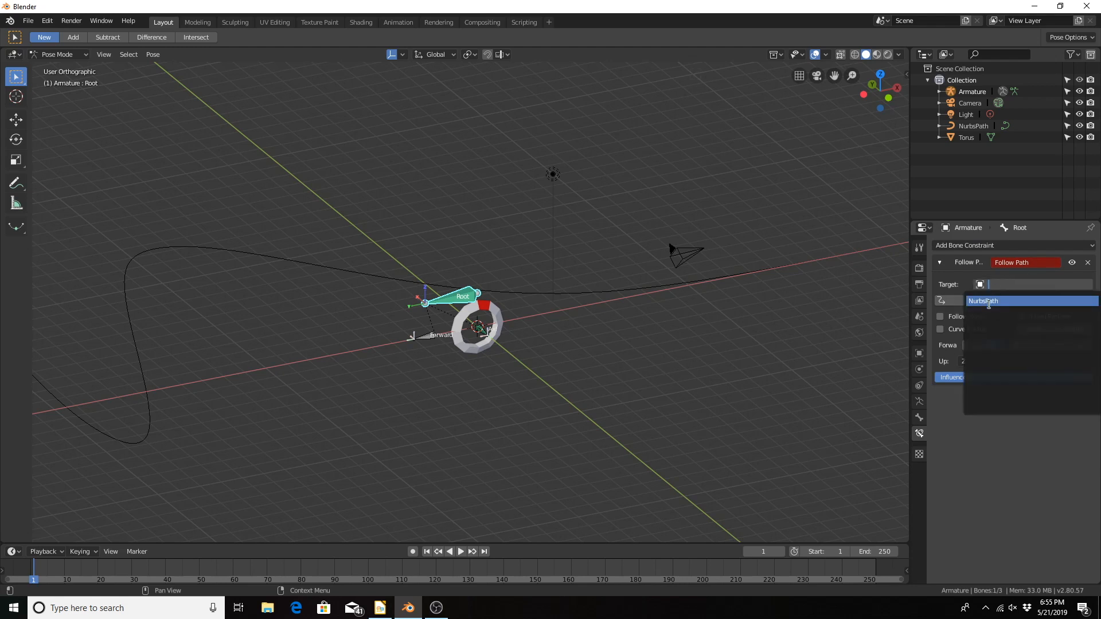
left_click(988, 302)
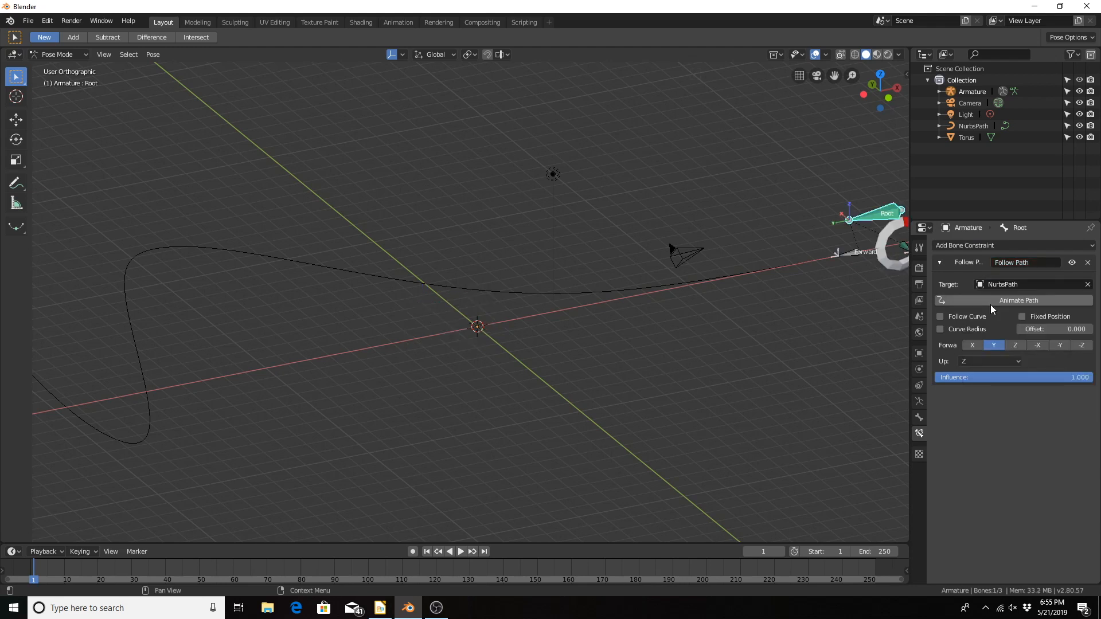
left_click(1037, 345)
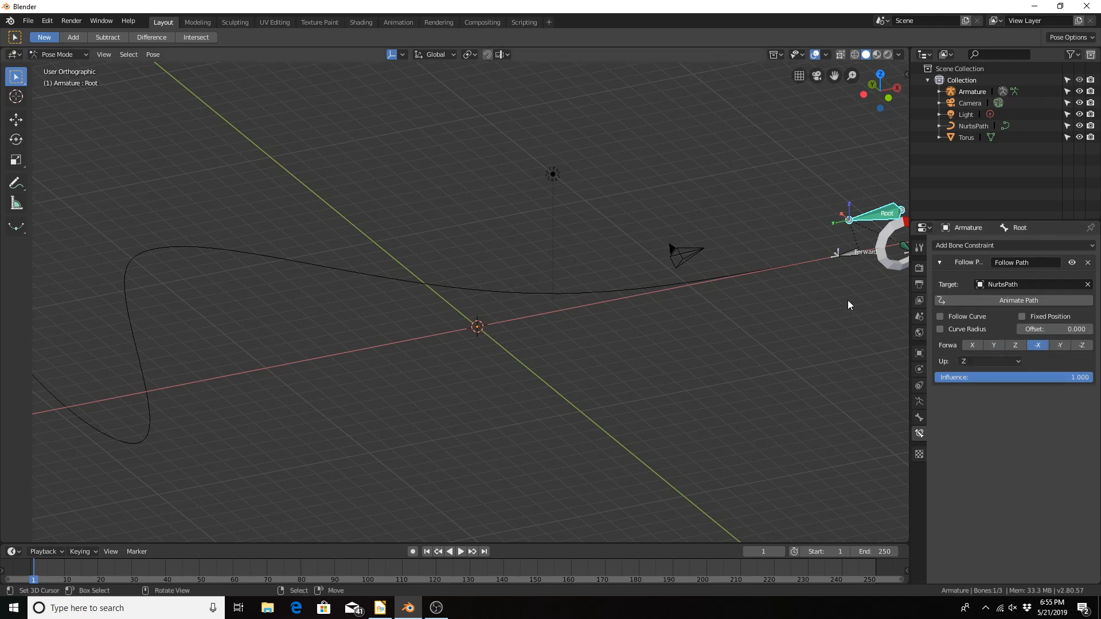
Step: Check the playback, animate the Follow Path constraint's path, and set the timeline back to frame 0
scroll(620, 294, "down", 6)
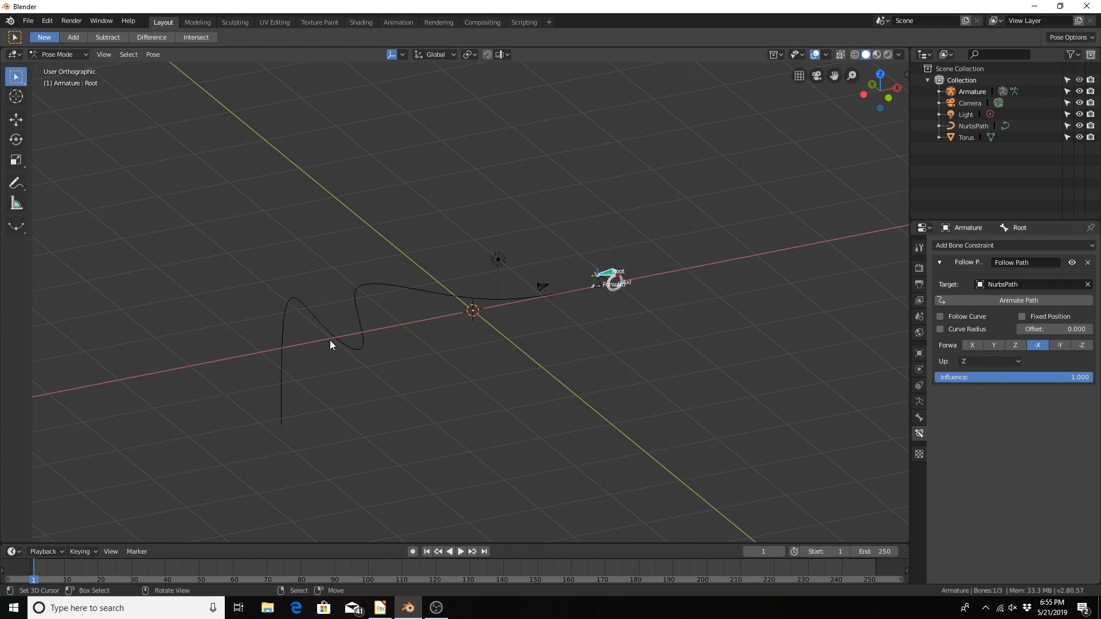
scroll(710, 287, "up", 5)
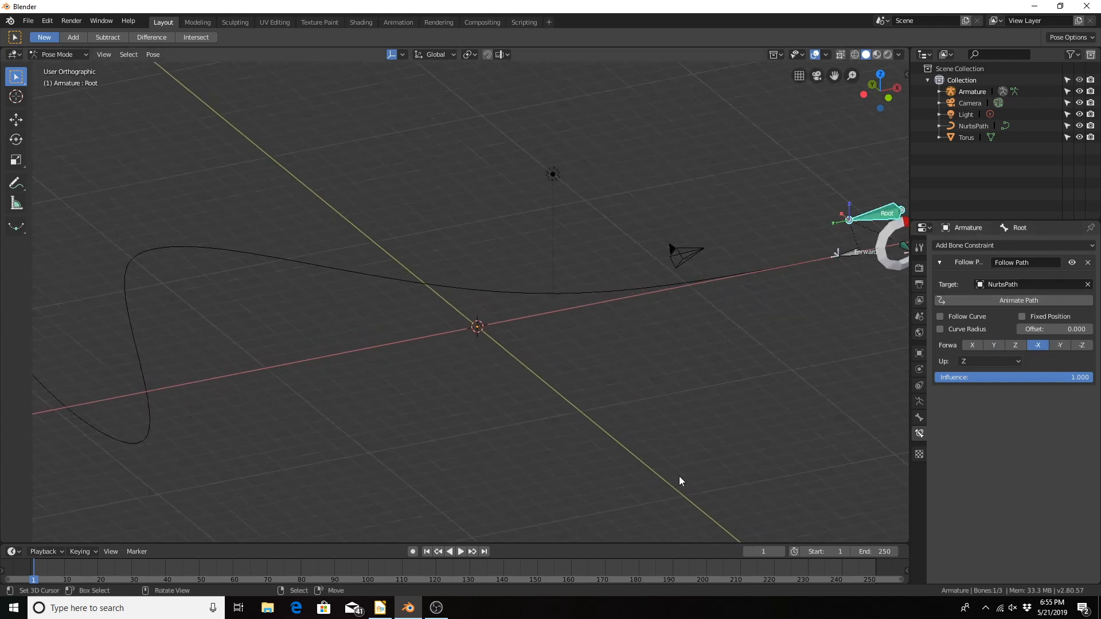
key("space")
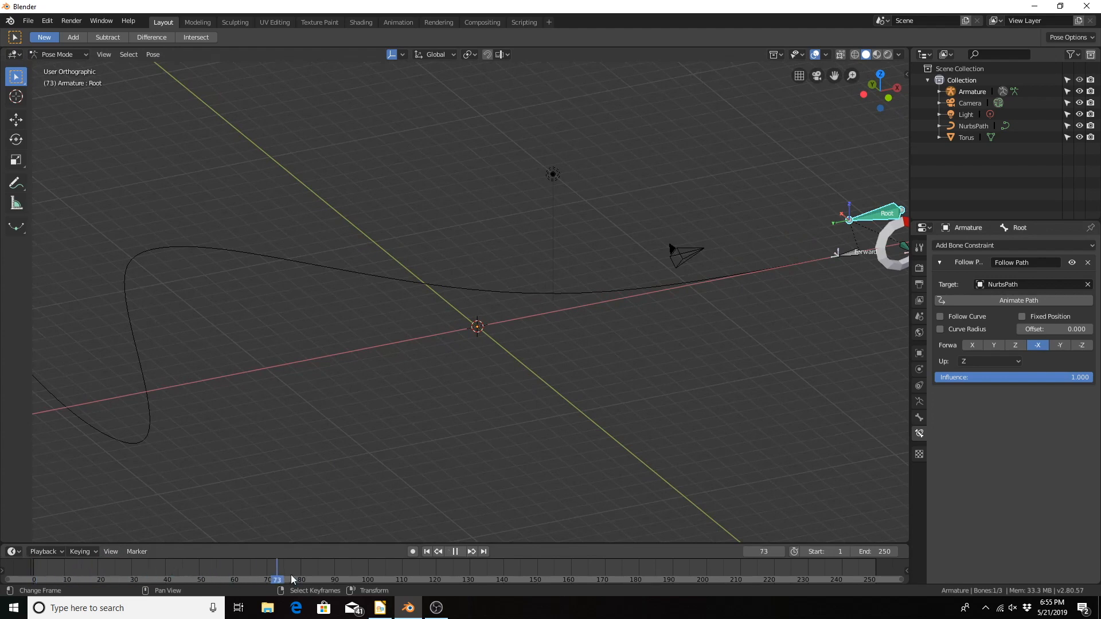
left_click_drag(513, 586, 14, 584)
key("space")
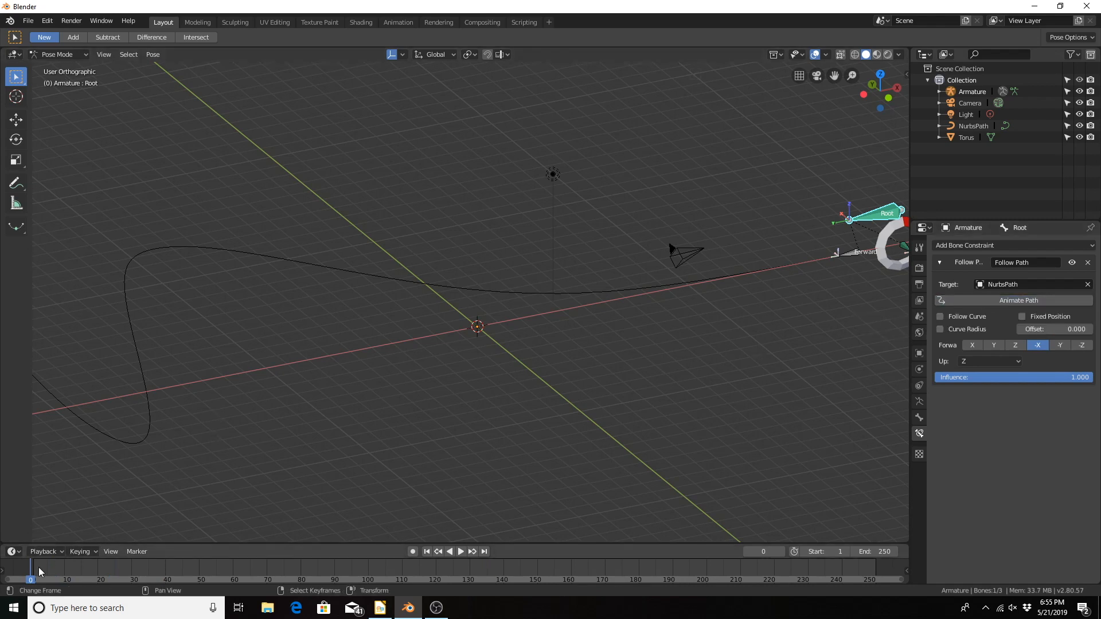
Step: Scrub to frame 63 to examine the wheel's travel along the path, and return to frame 4
key("space")
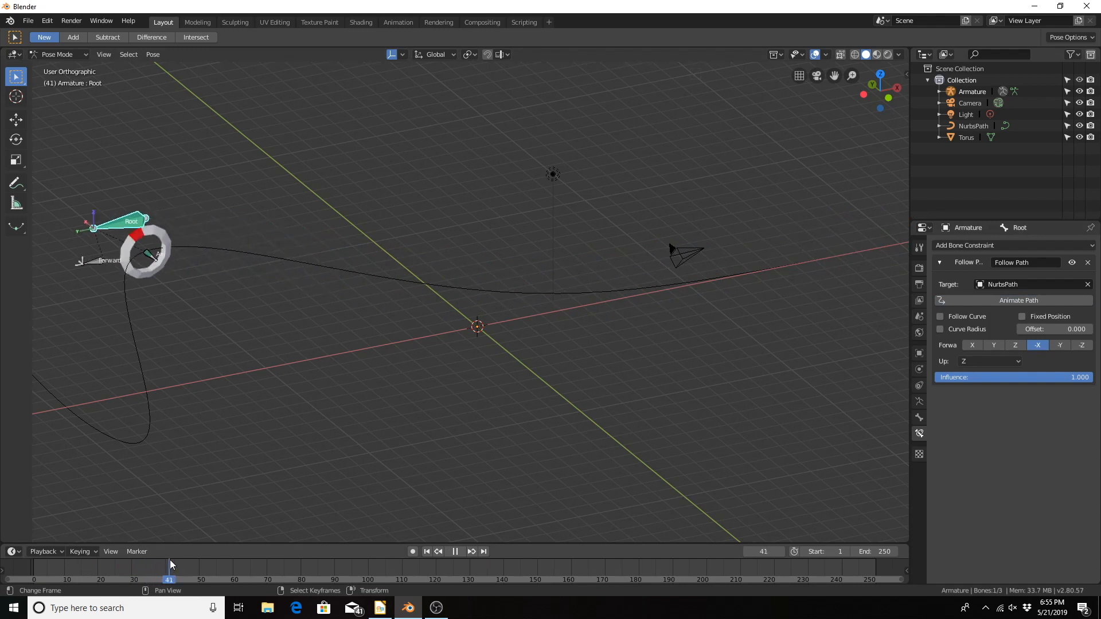
left_click_drag(191, 583, 243, 579)
scroll(292, 474, "down", 3)
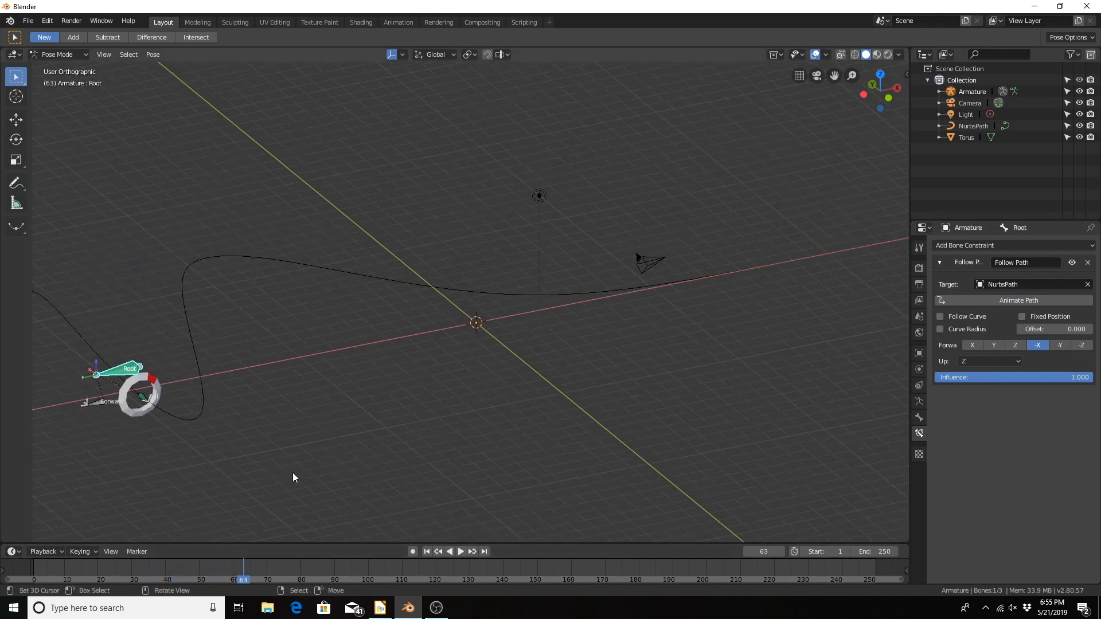
middle_click_drag(330, 474, 457, 456, "shift")
left_click_drag(50, 584, 43, 583)
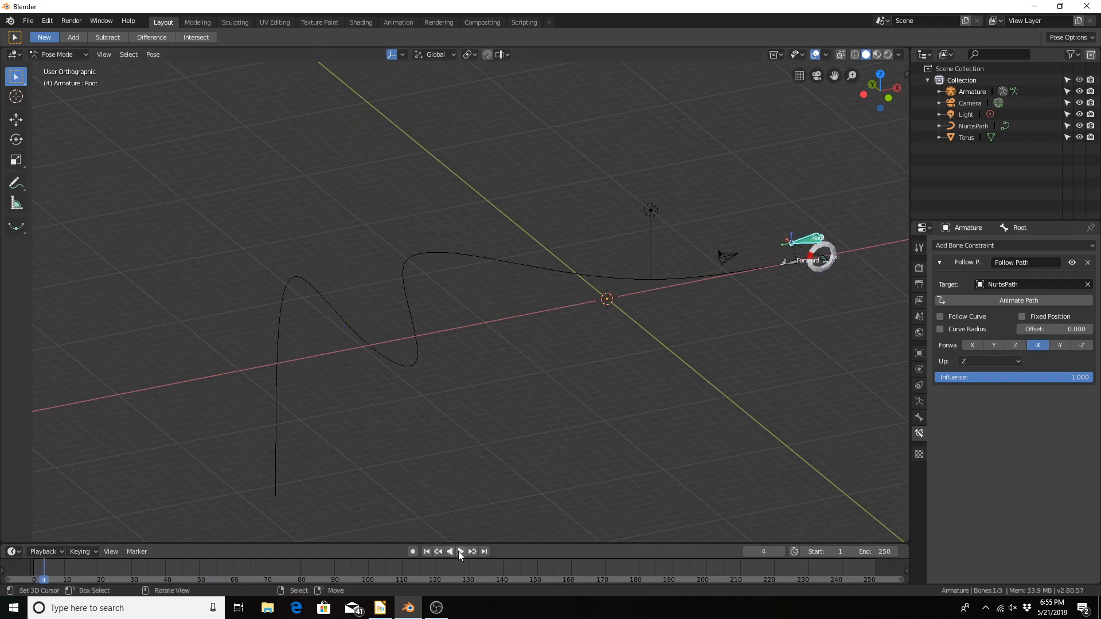
Step: Play the animation to frame 170, and scrub from the start to frame 117 to check when the wheel reaches the path's end
scroll(566, 359, "up", 1)
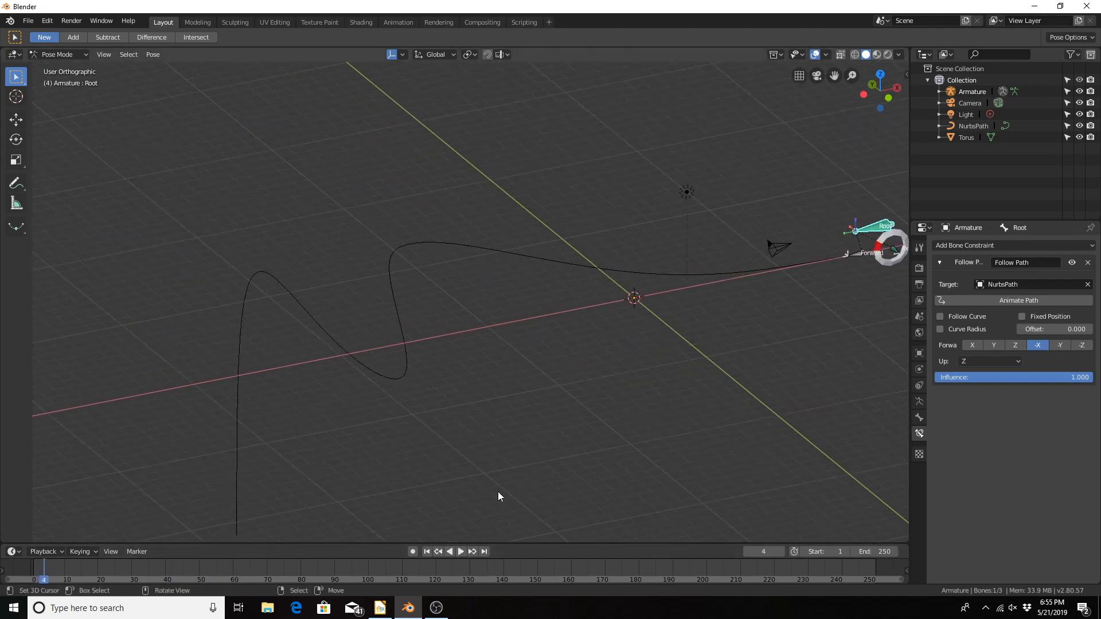
left_click(462, 552)
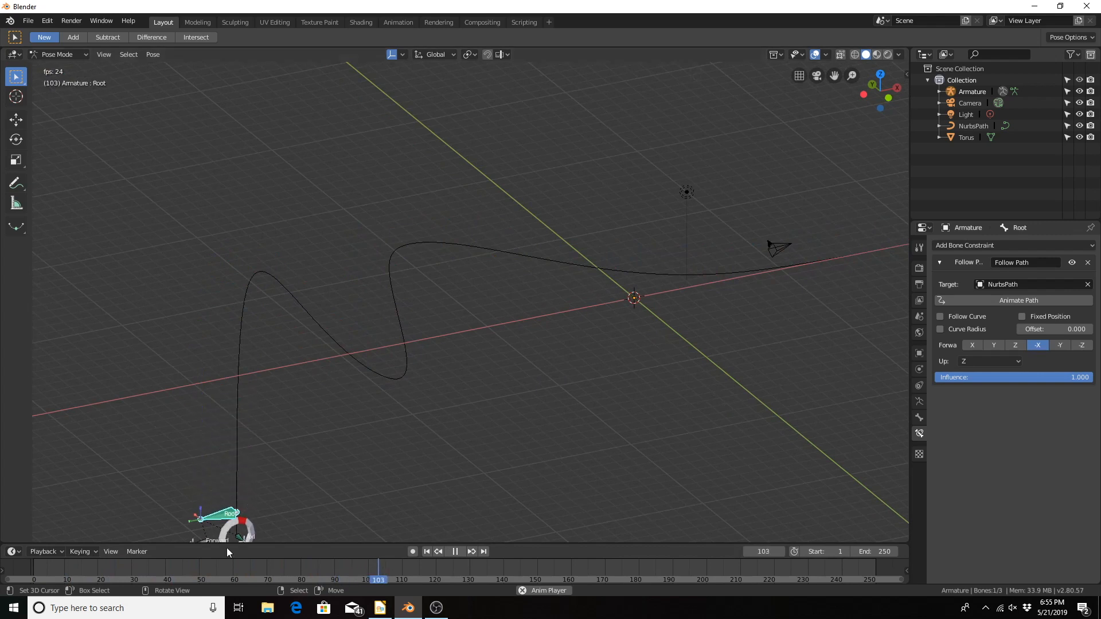
left_click(454, 552)
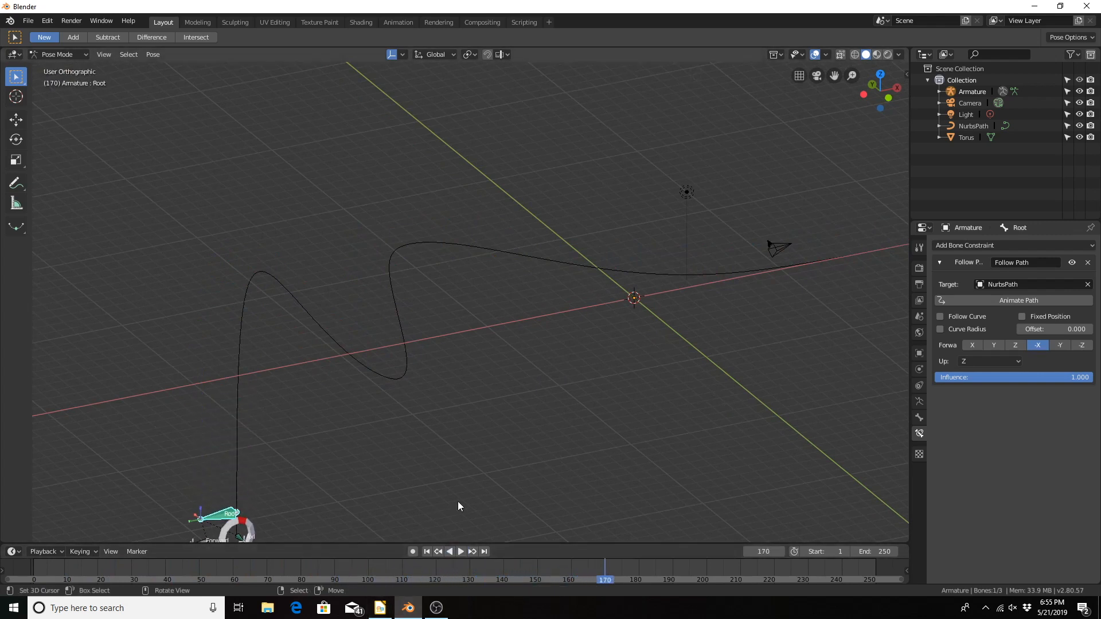
left_click(39, 572)
key("space")
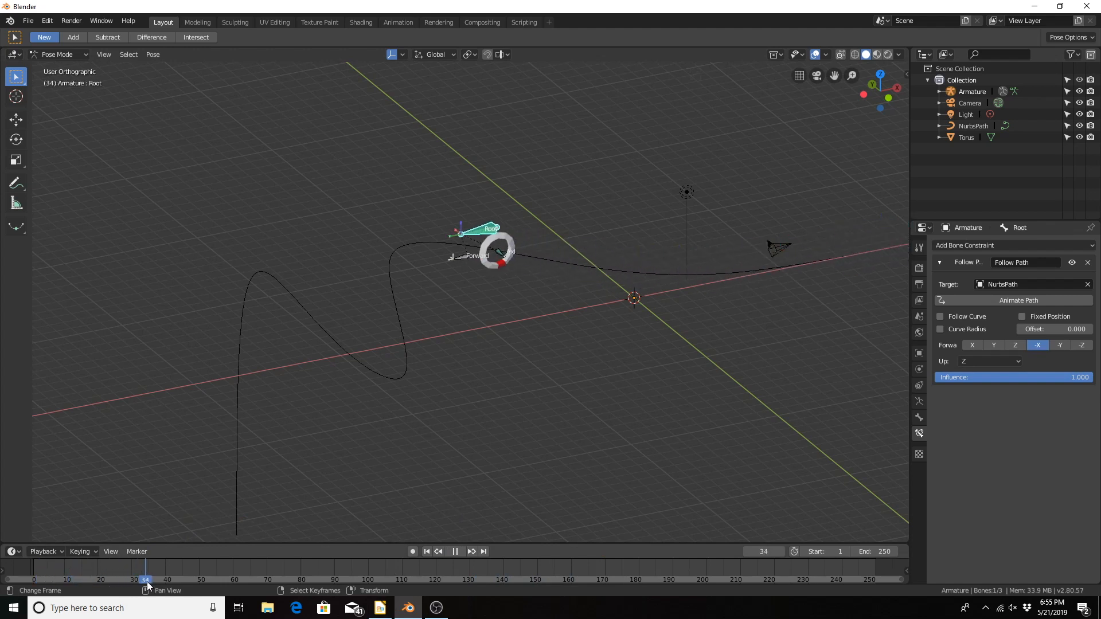
left_click_drag(188, 581, 426, 564)
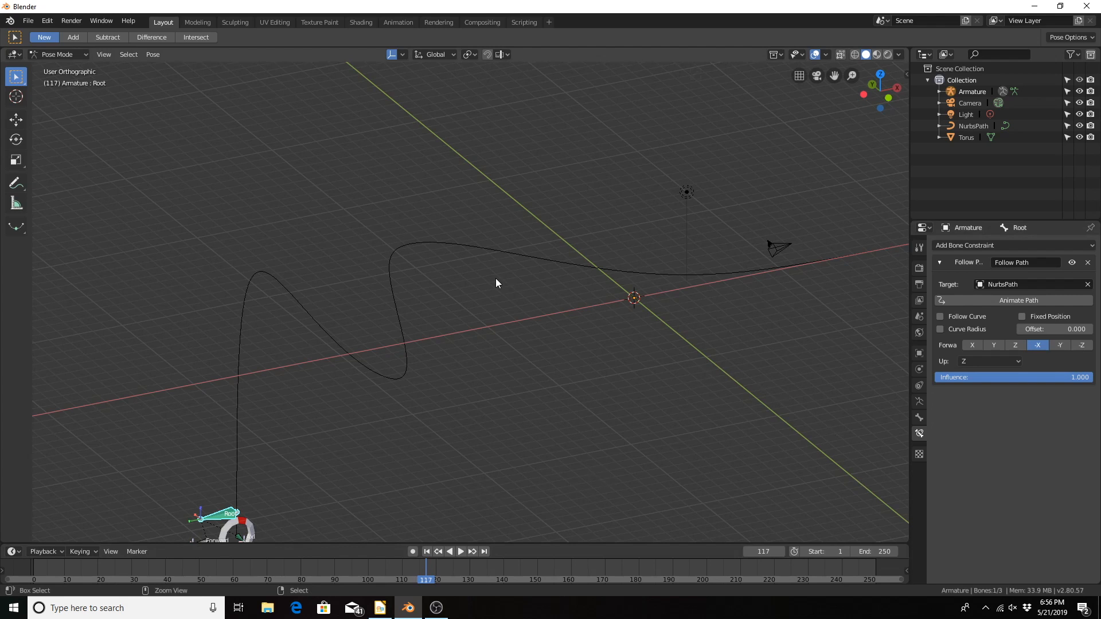
Step: In Object Mode, try an Evaluation Time of 98.5 on NurbsPath, undo it, and set its Path Animation length to 250 frames
key("ctrl+Tab")
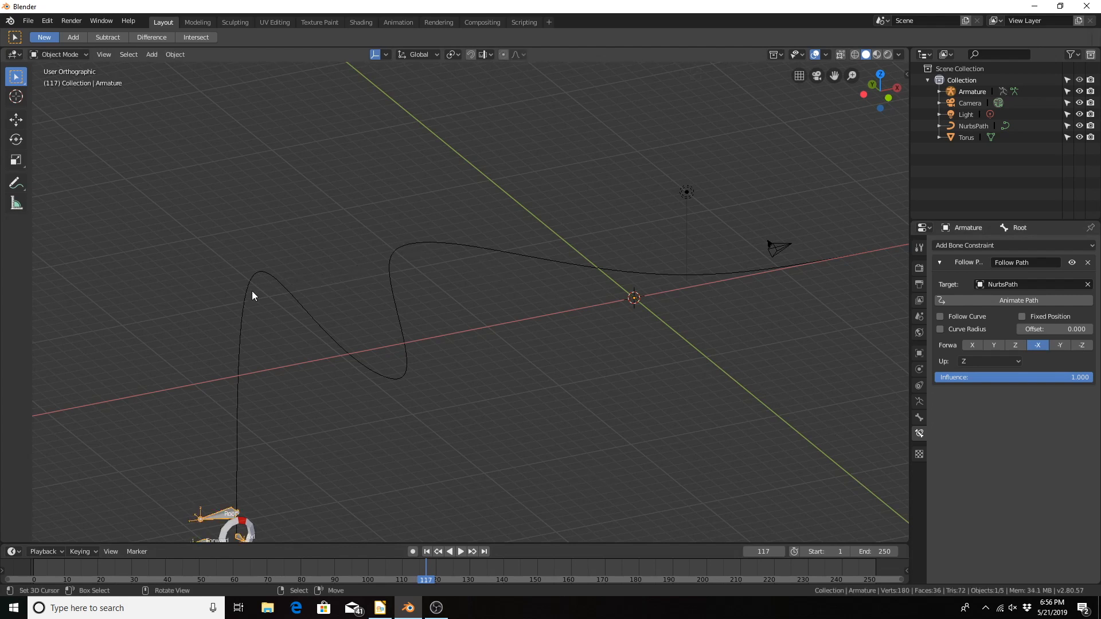
left_click(260, 276)
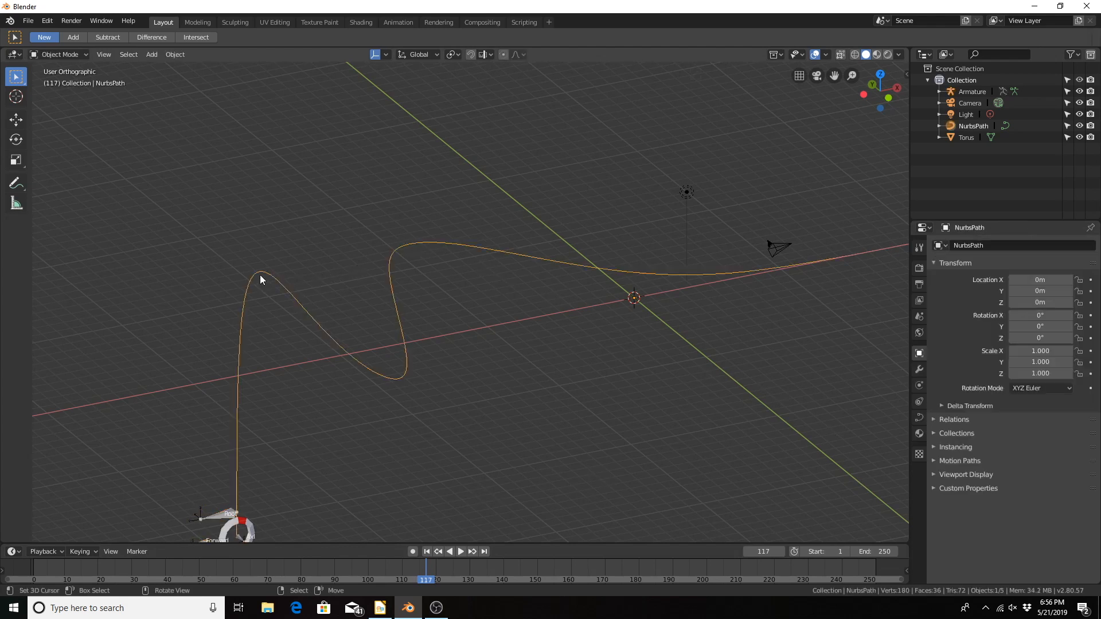
left_click(917, 418)
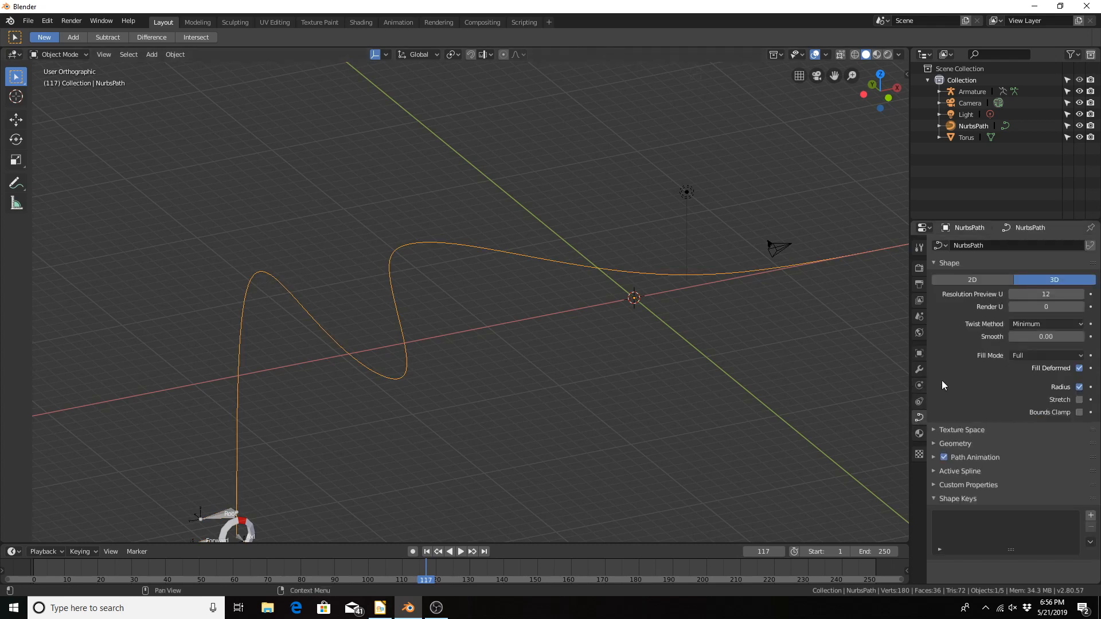
left_click(933, 457)
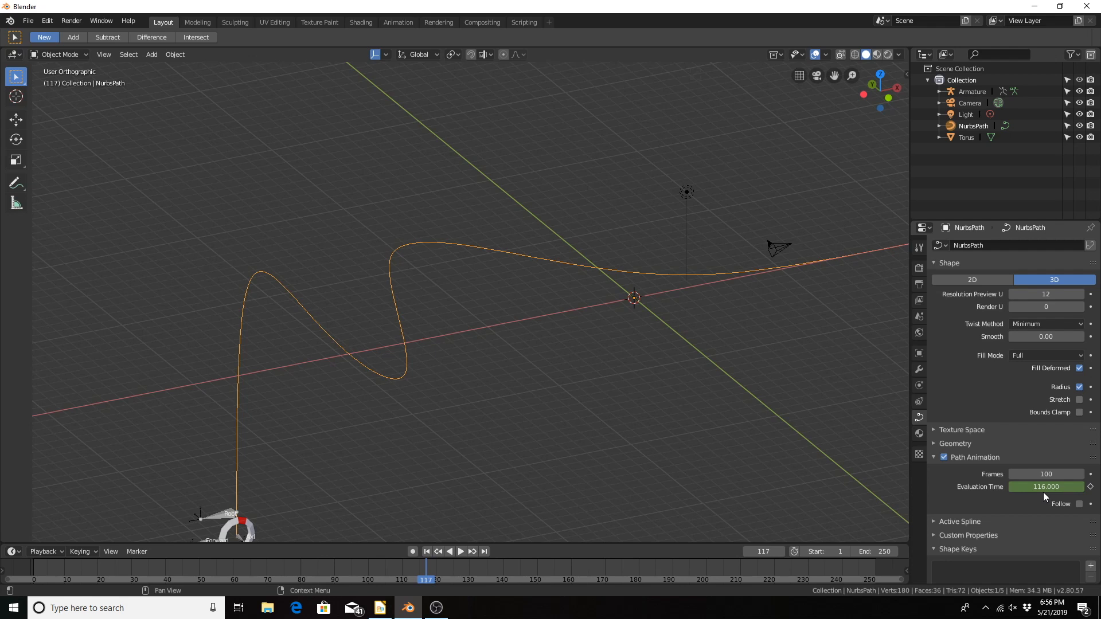
left_click_drag(1043, 490, 1007, 487)
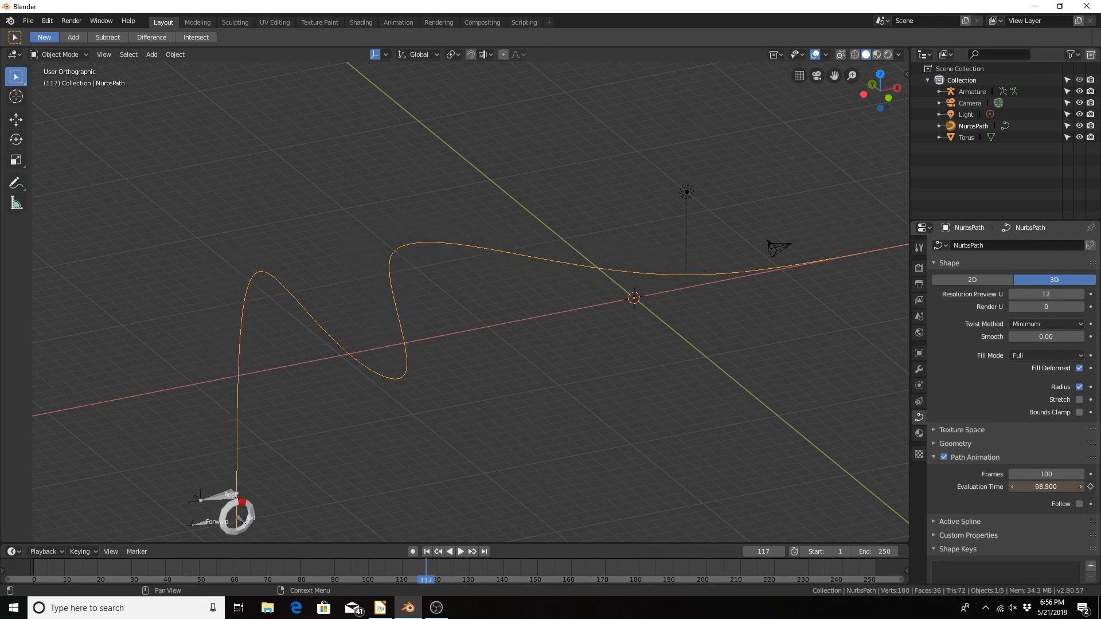
key("ctrl+z")
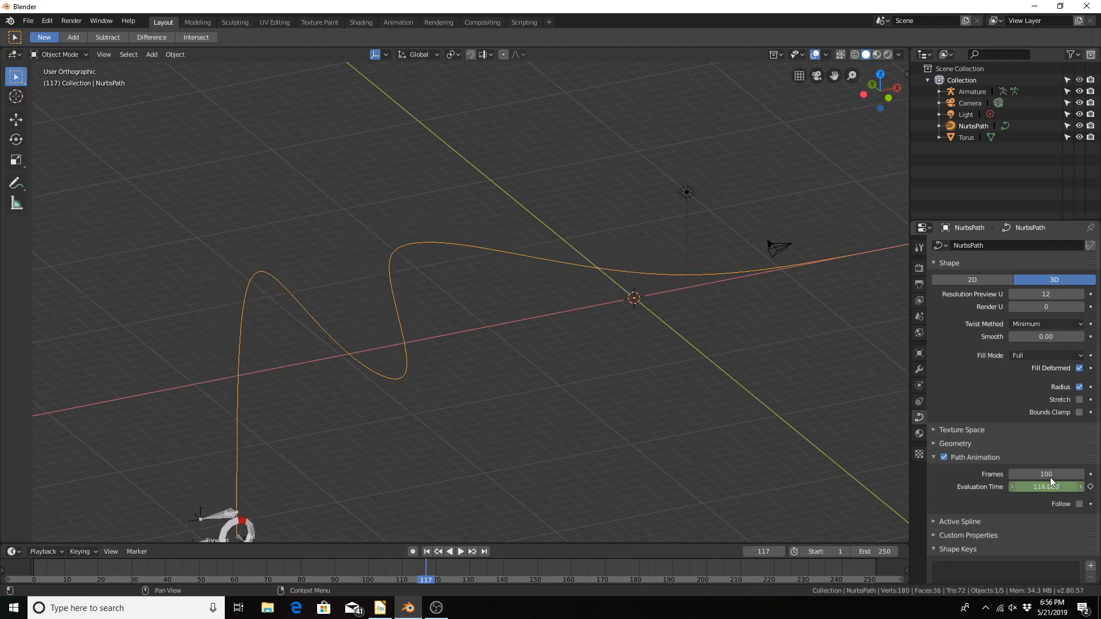
left_click(1045, 474)
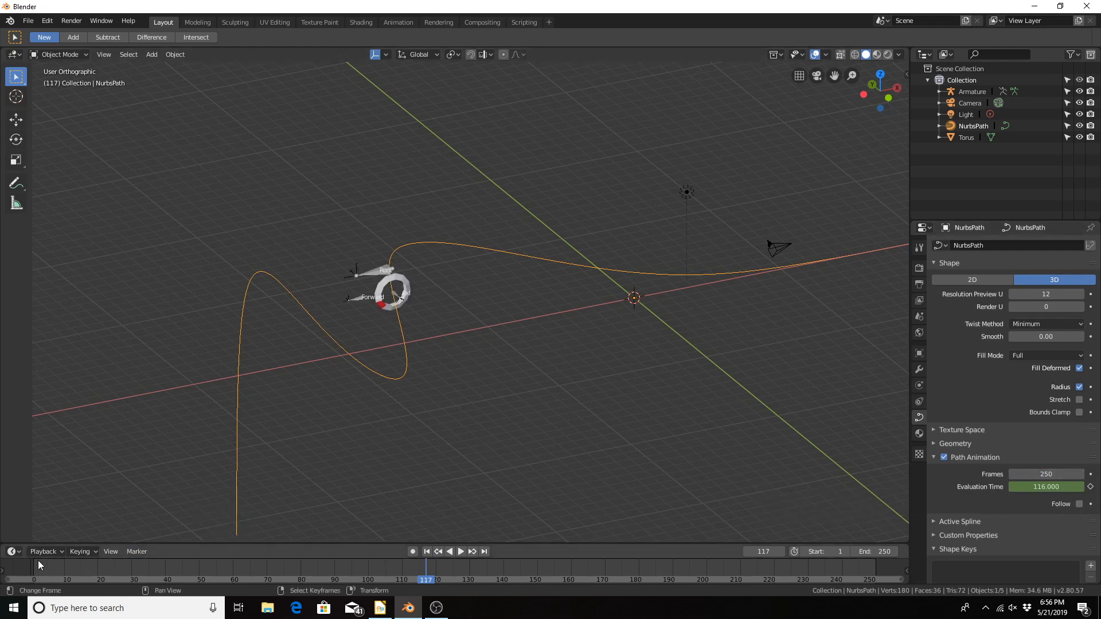
Step: Scrub the animation from the start to frame 170 to review the wheel's speed and orientation along the path
left_click_drag(38, 559, 84, 568)
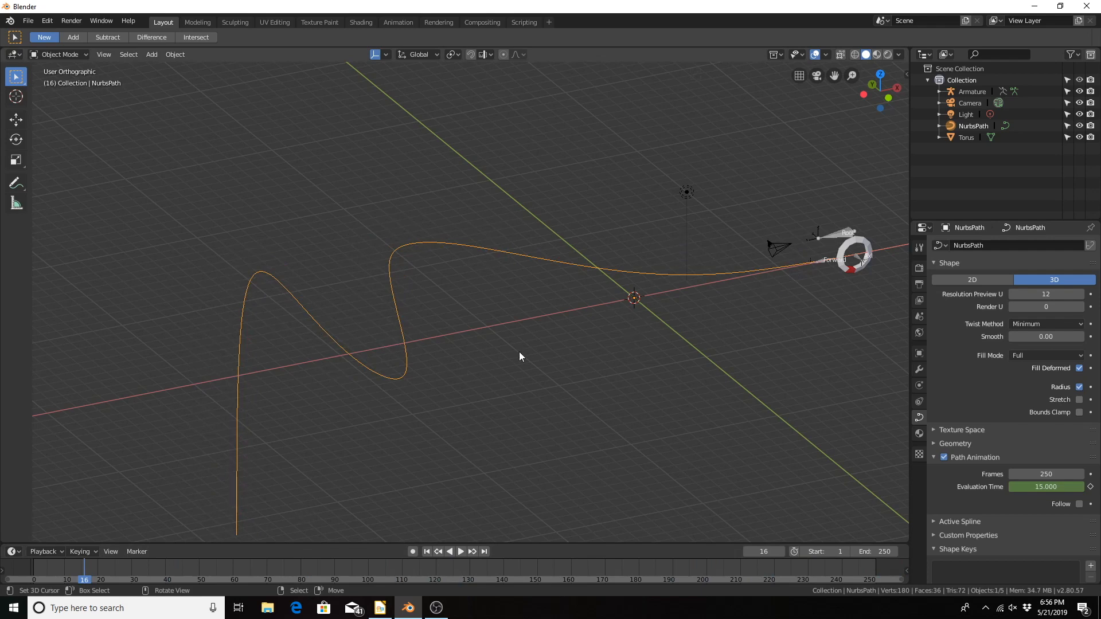
middle_click_drag(519, 356, 472, 356)
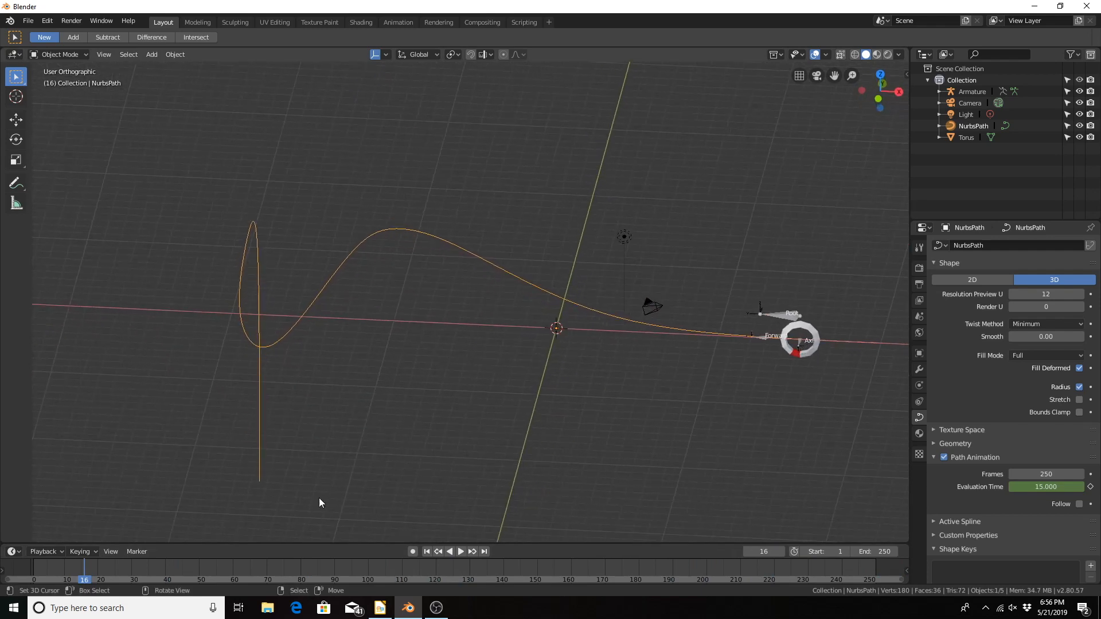
key("space")
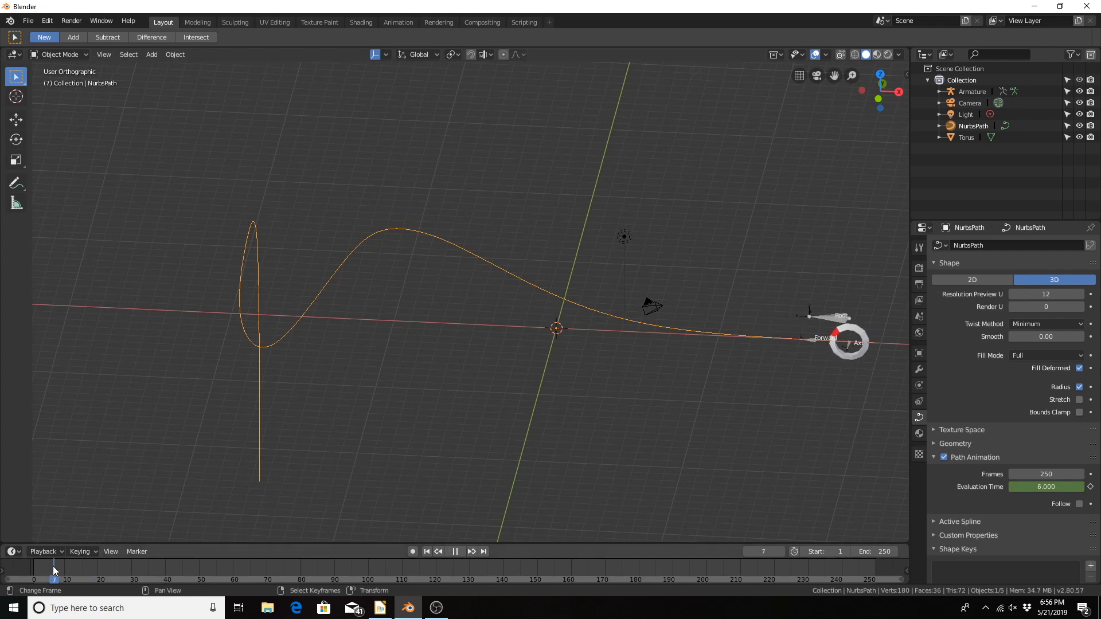
left_click_drag(284, 580, 605, 568)
key("space")
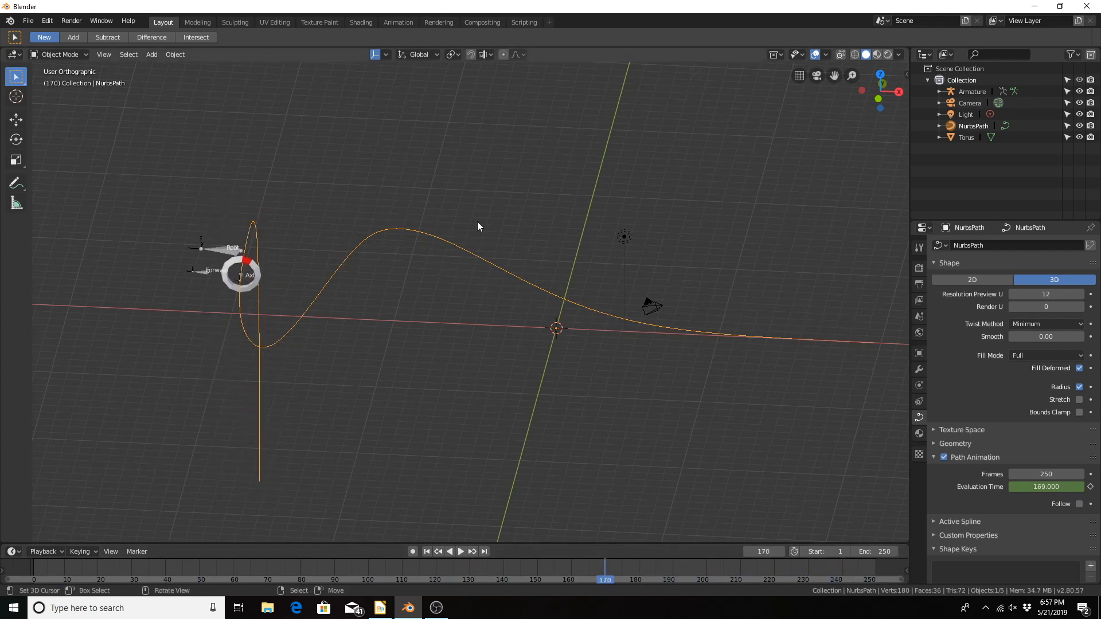
Step: In Pose Mode, enable Follow Curve on the Root bone's Follow Path constraint and scrub to frame 135 to check the wheel's orientation
left_click(229, 255)
key("ctrl+Tab")
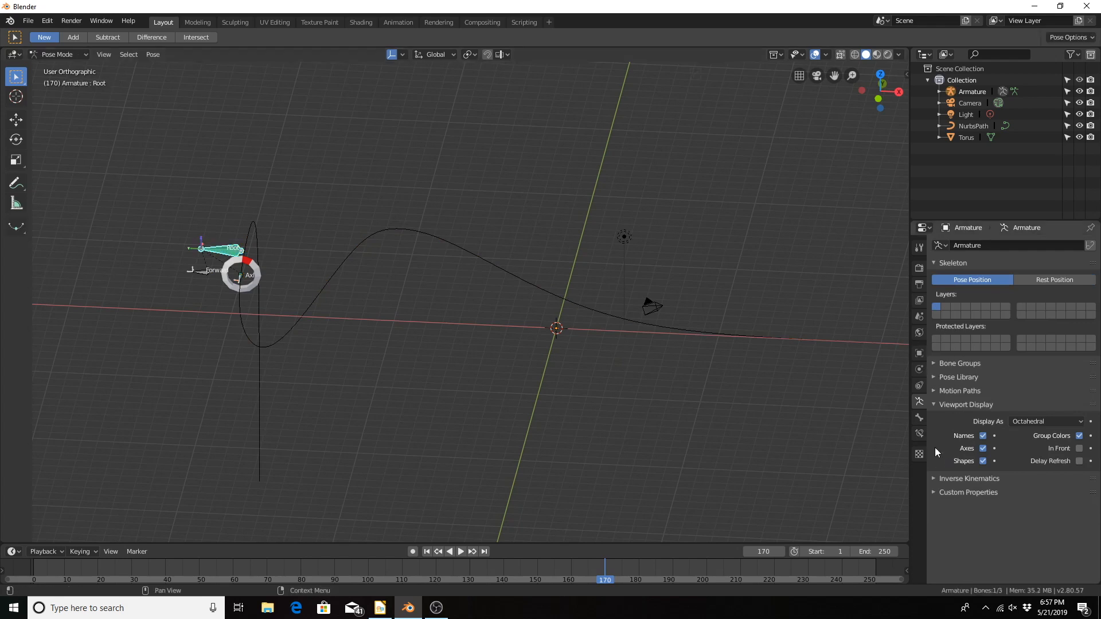
left_click(919, 433)
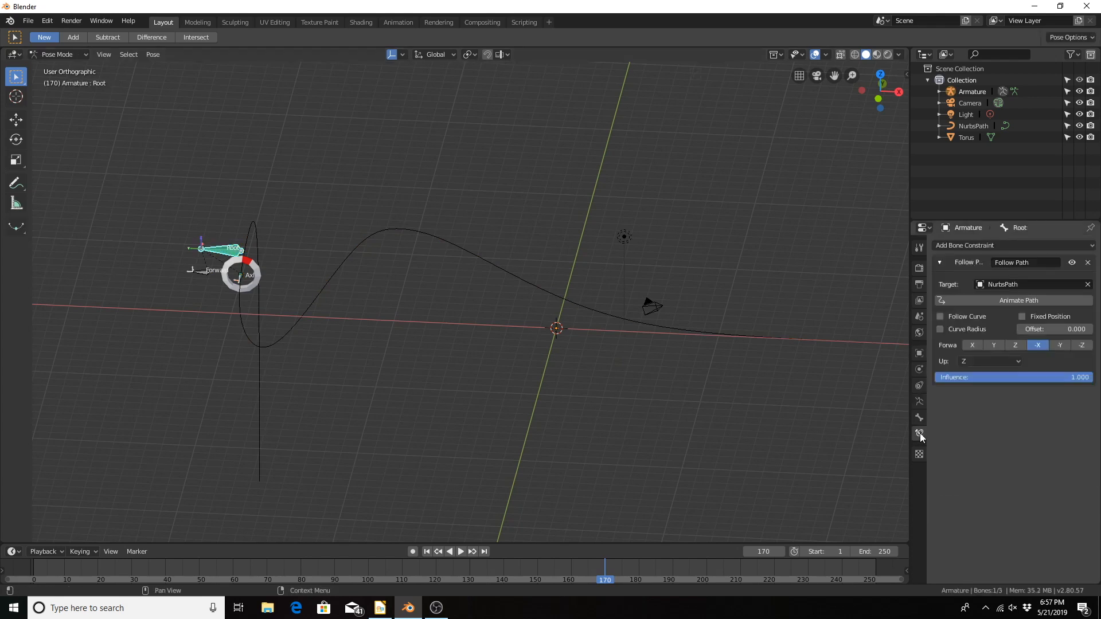
left_click(943, 317)
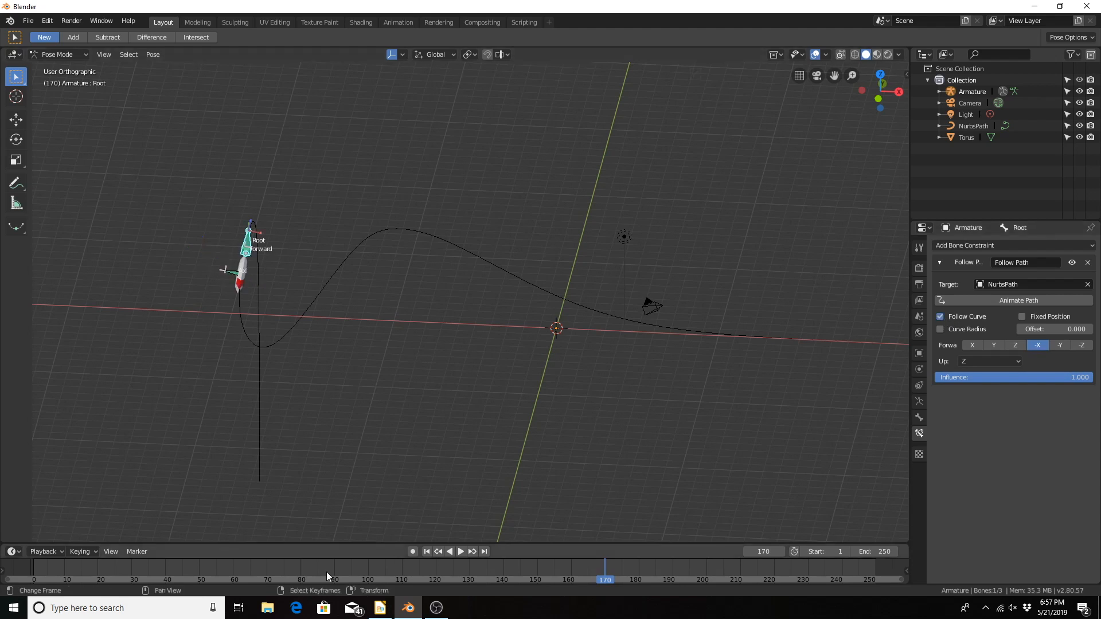
left_click_drag(30, 565, 531, 564)
key("Escape")
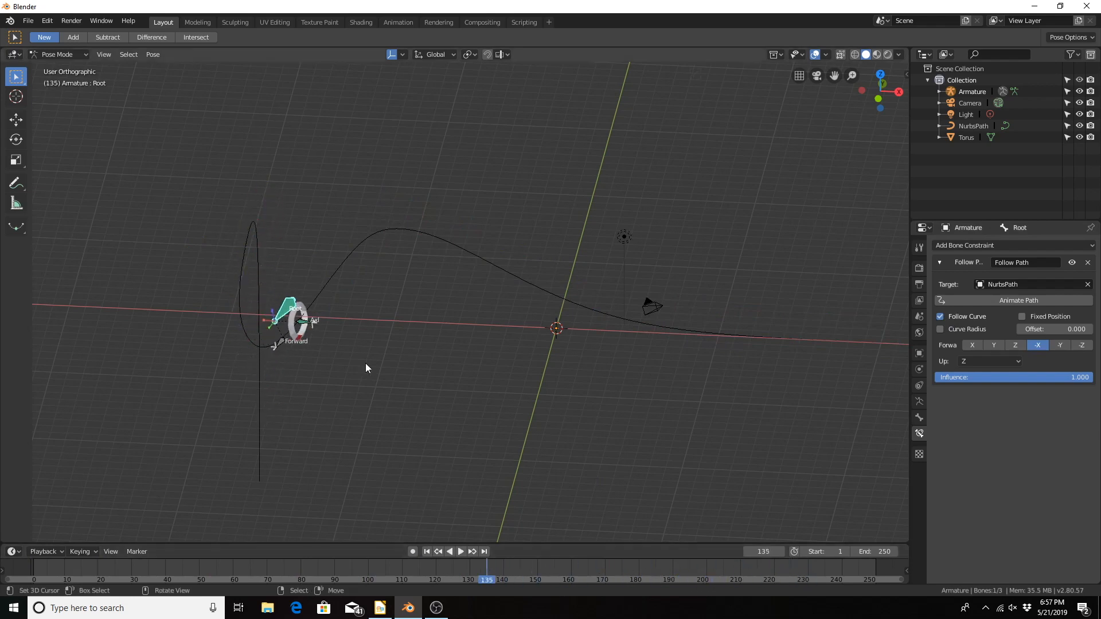
Step: Play the animation from the start, pause at frame 55, and scrub to frame 111 to check how the wheel and Forward bone follow the path
middle_click_drag(366, 363, 419, 365)
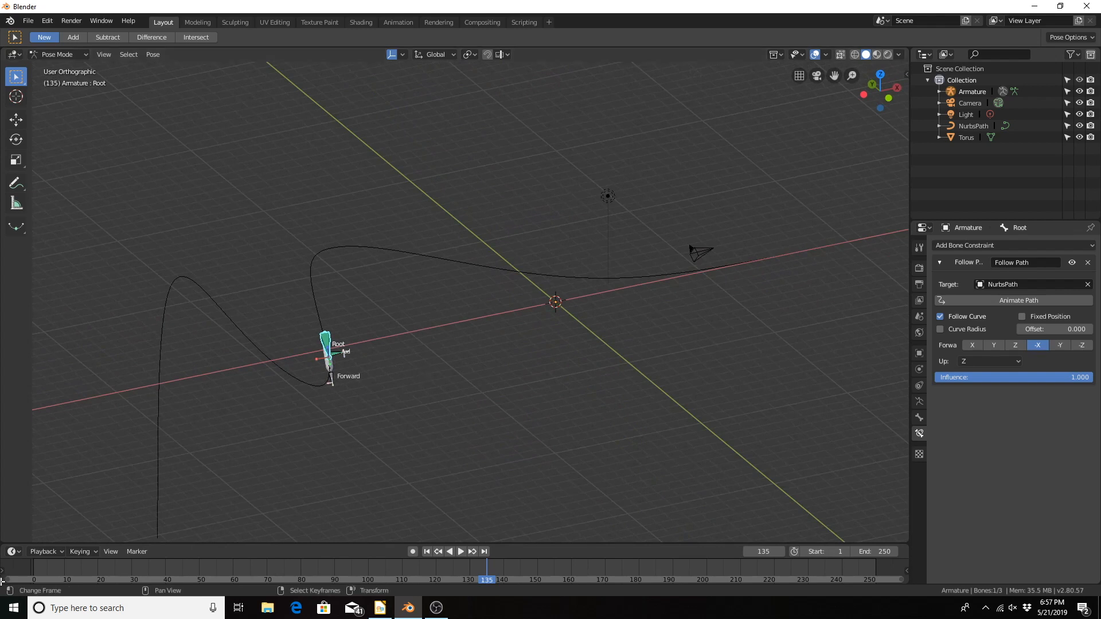
left_click(30, 573)
middle_click_drag(231, 446, 271, 435)
key("space")
left_click_drag(68, 570, 217, 579)
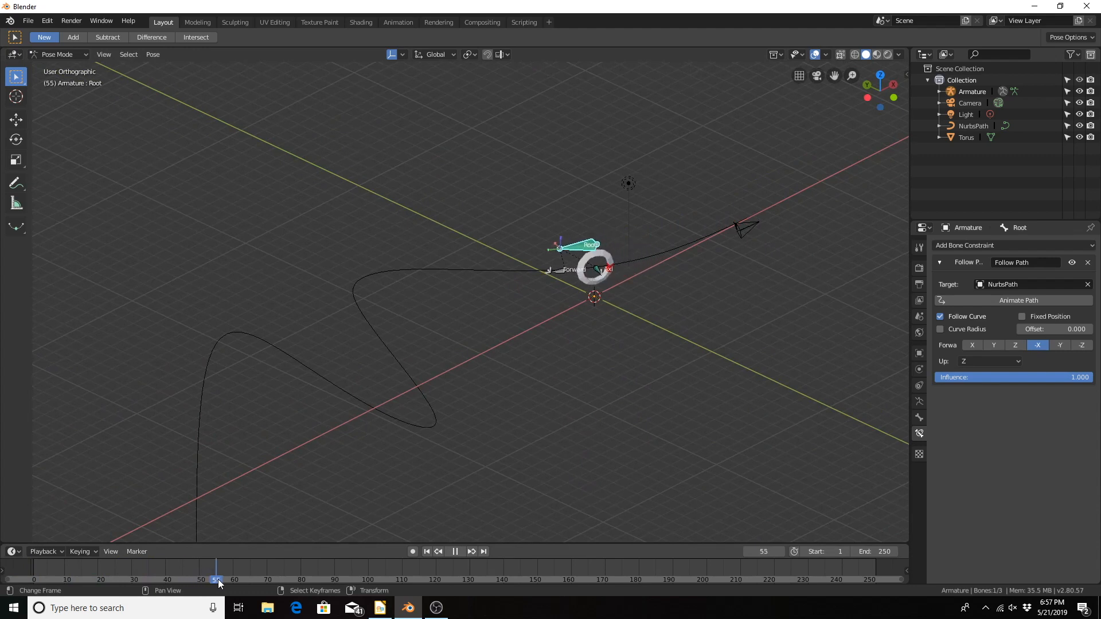
key("space")
scroll(563, 293, "up", 6)
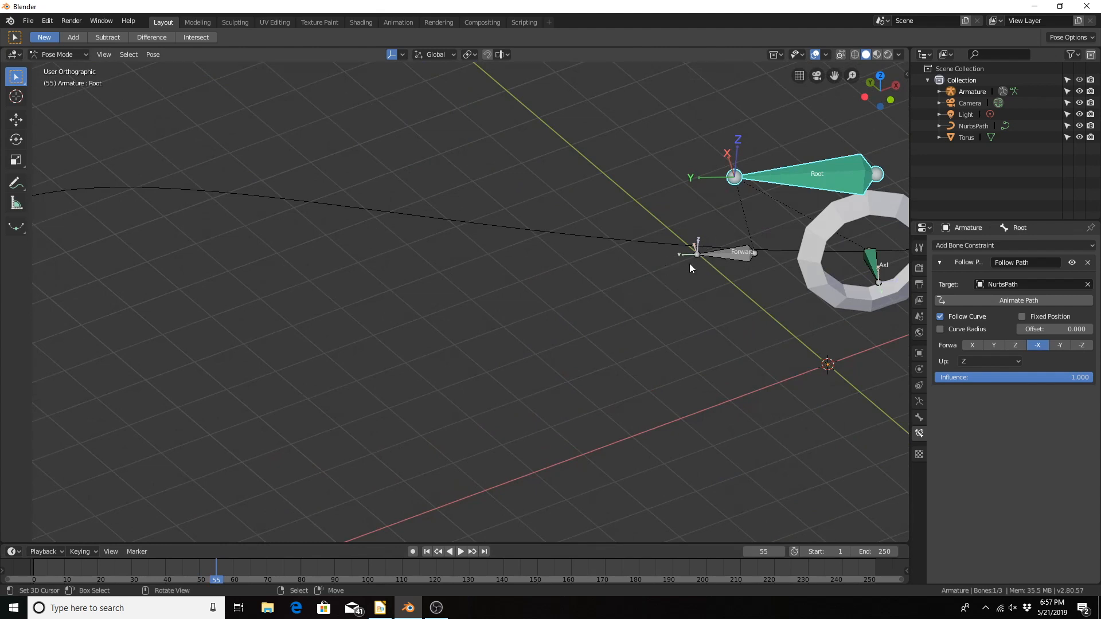
left_click_drag(102, 569, 405, 565)
scroll(277, 360, "down", 5)
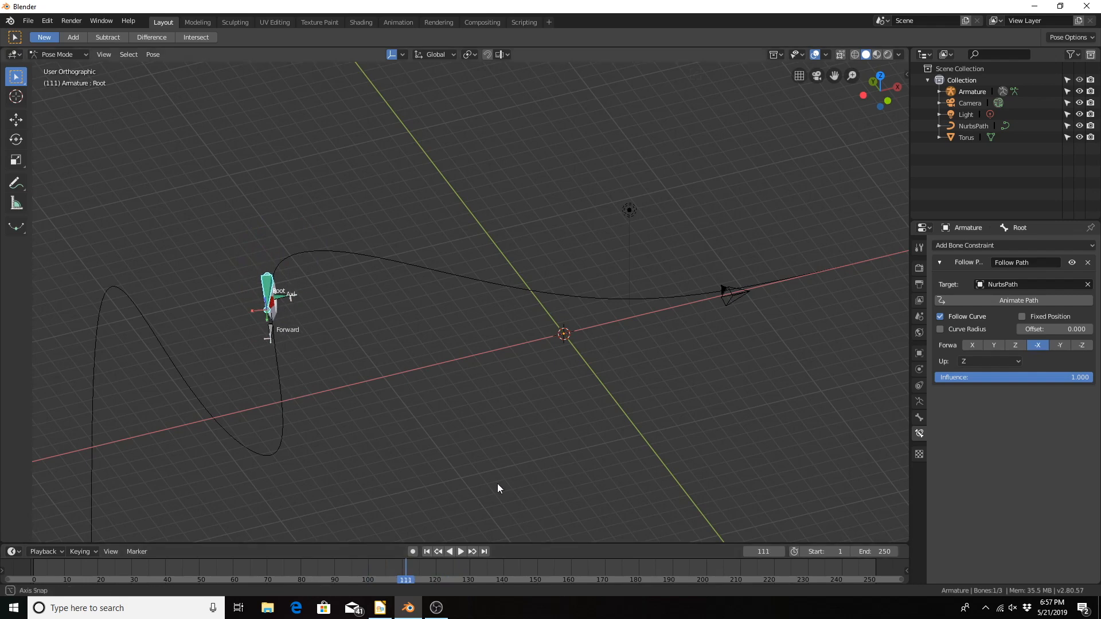
Step: Scrub the animation back to frame 4 and select the Axl bone to bring up its Transformation constraint
middle_click_drag(497, 483, 422, 466)
left_click_drag(136, 579, 44, 577)
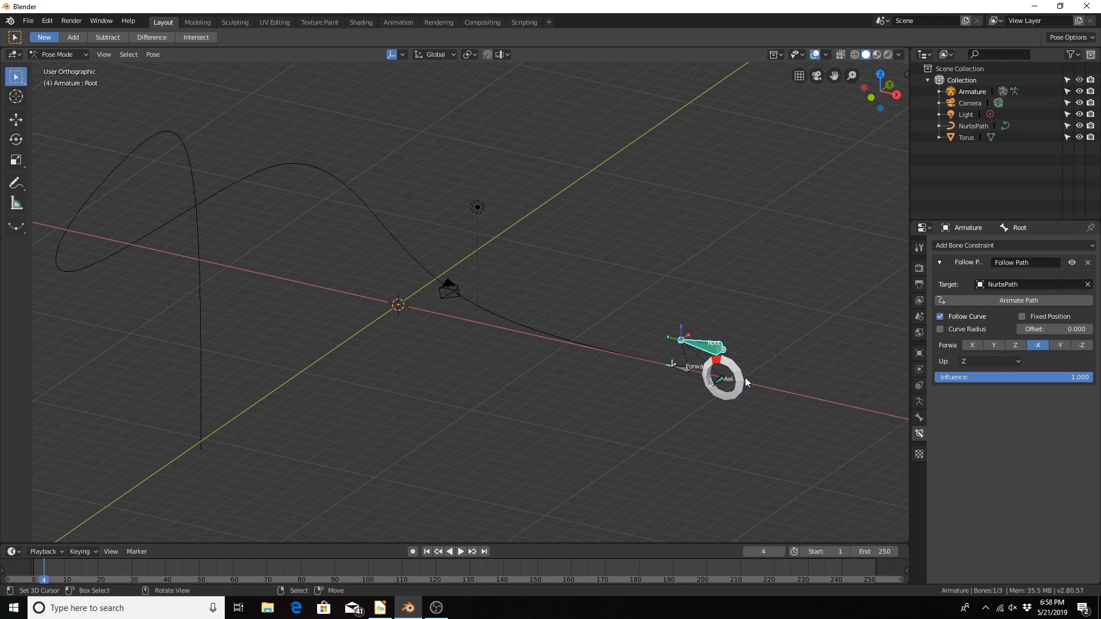
left_click(722, 382)
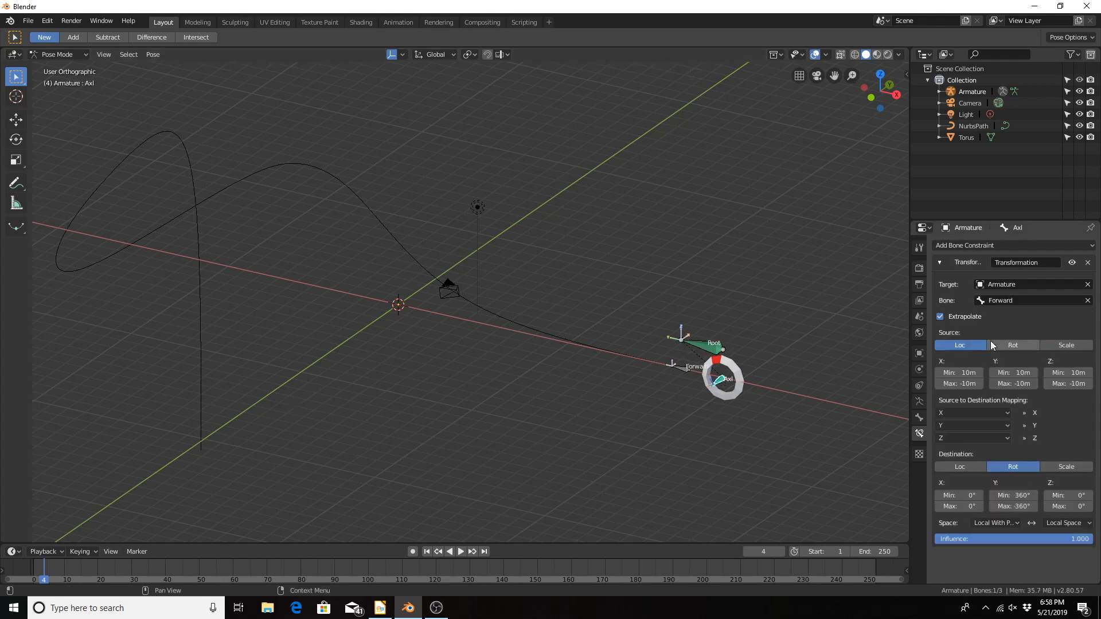
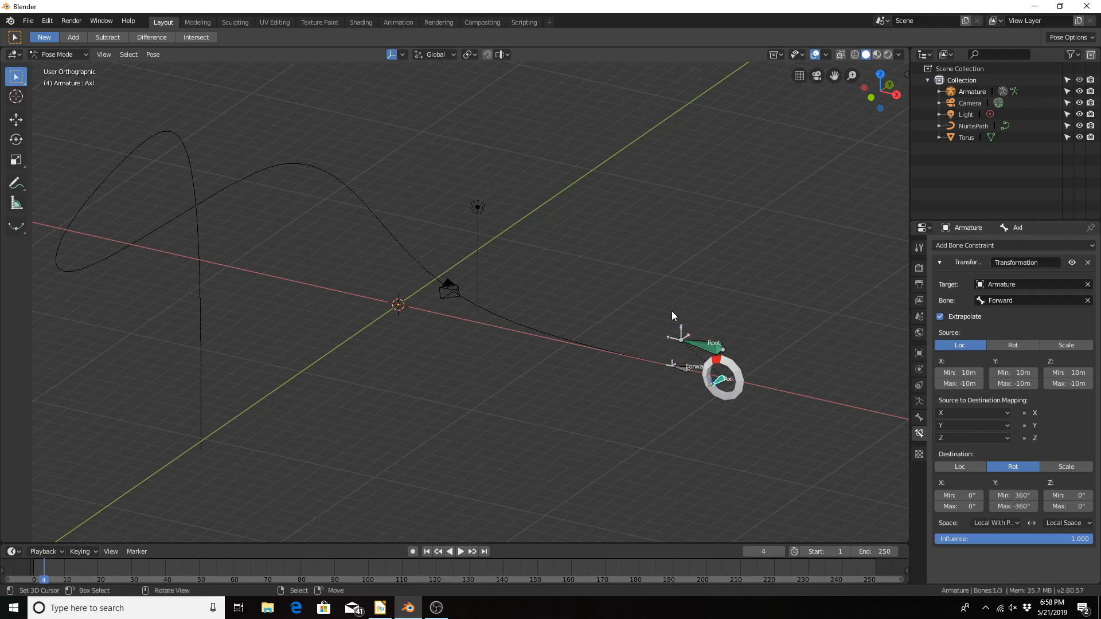
Step: Go to frame 101, where the path curves, and keyframe the Axl Transformation constraint's Y mapping source as Y
middle_click_drag(361, 387, 321, 298)
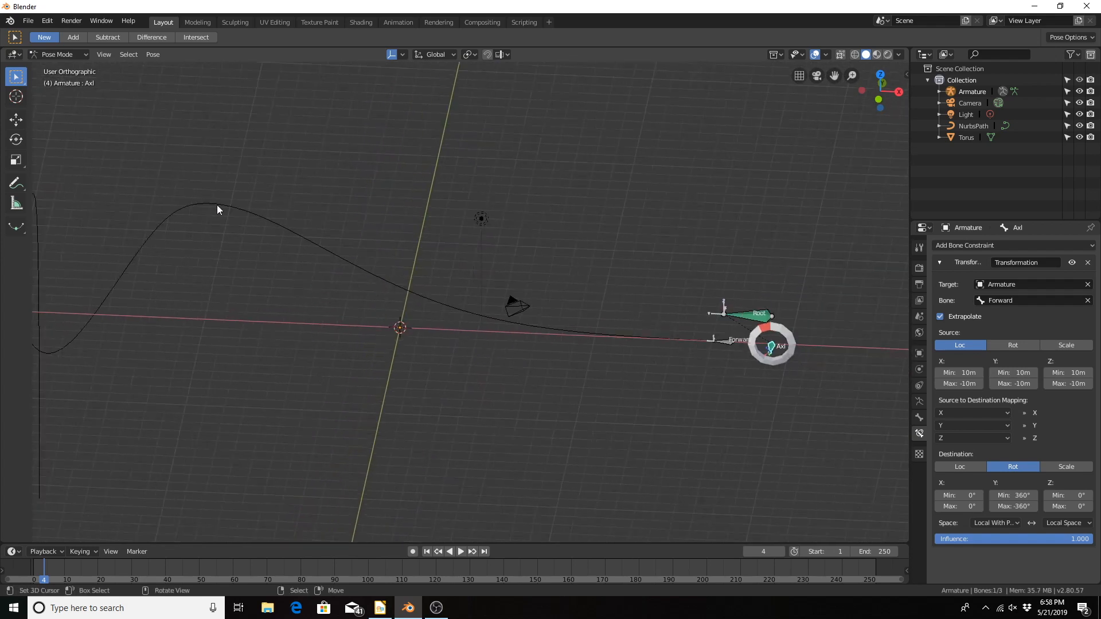
middle_click_drag(202, 210, 373, 235, "shift")
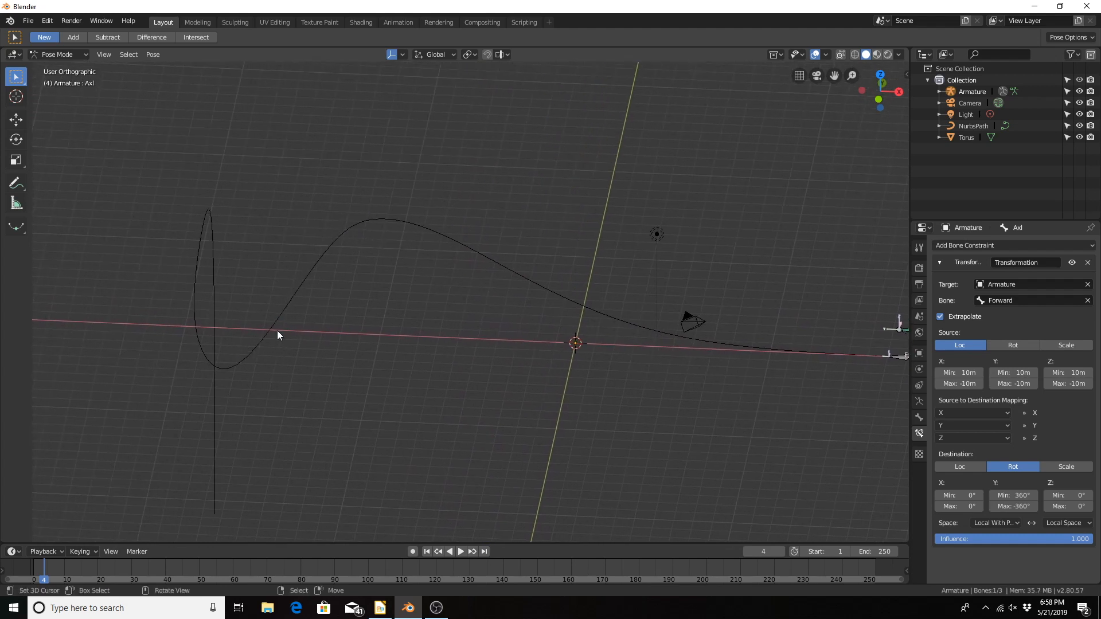
left_click_drag(170, 568, 374, 574)
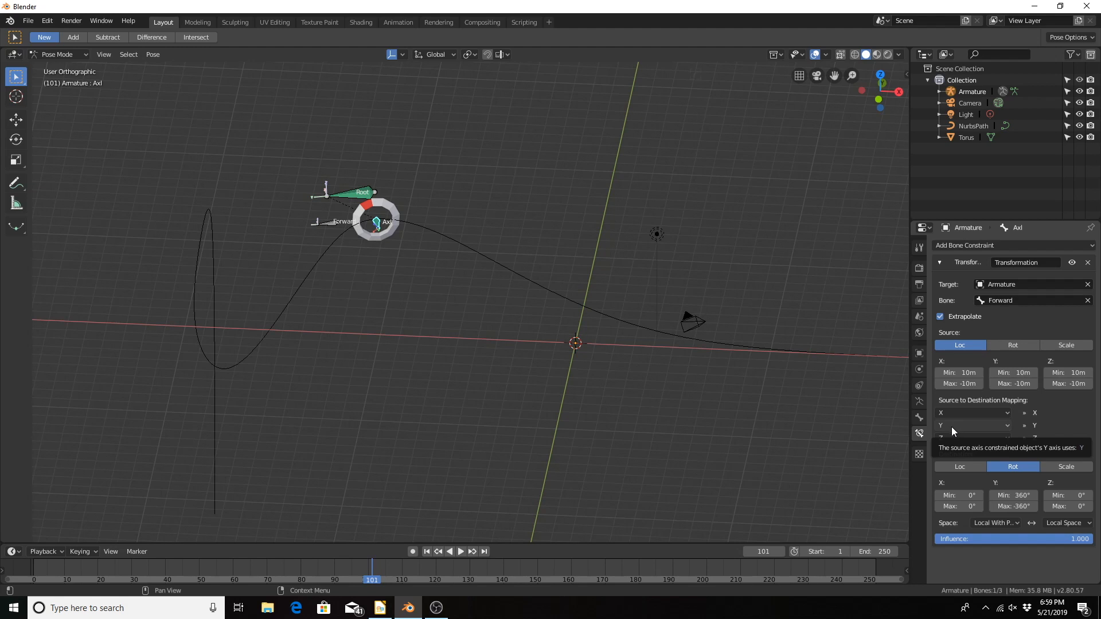
key("i")
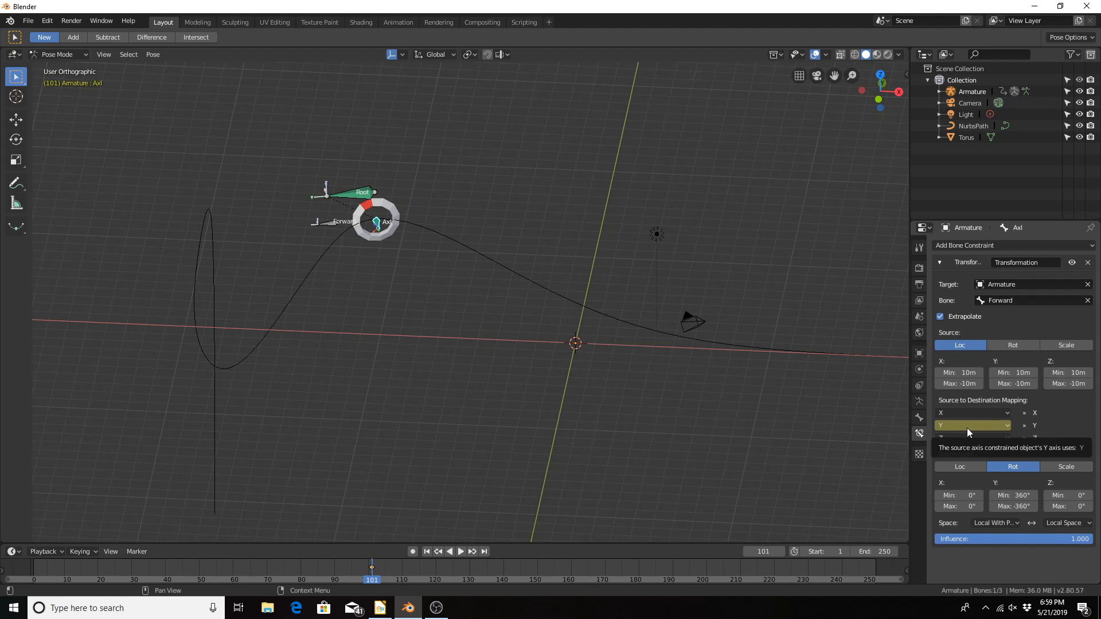
Step: Advance to frame 102 and try X as the source axis for the constraint's Y mapping
key("Right")
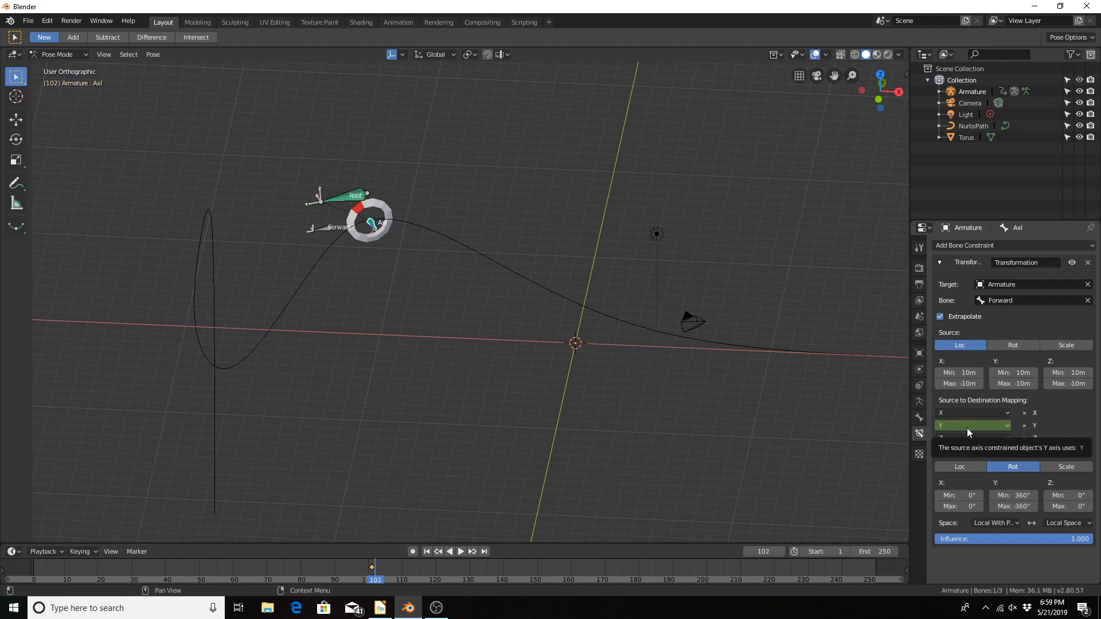
left_click(967, 431)
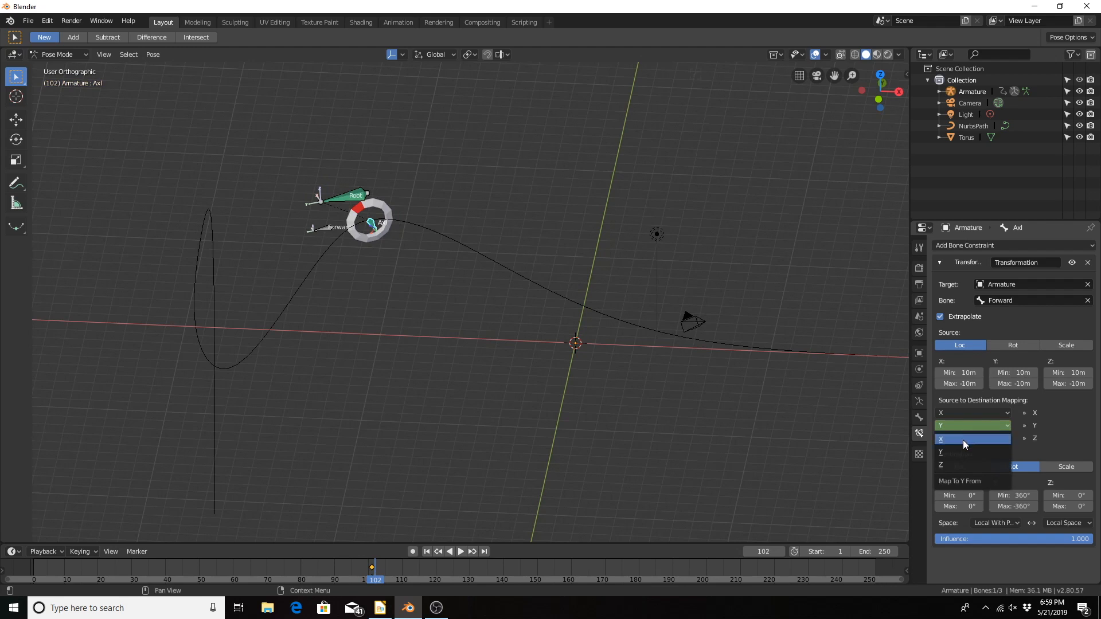
left_click(962, 439)
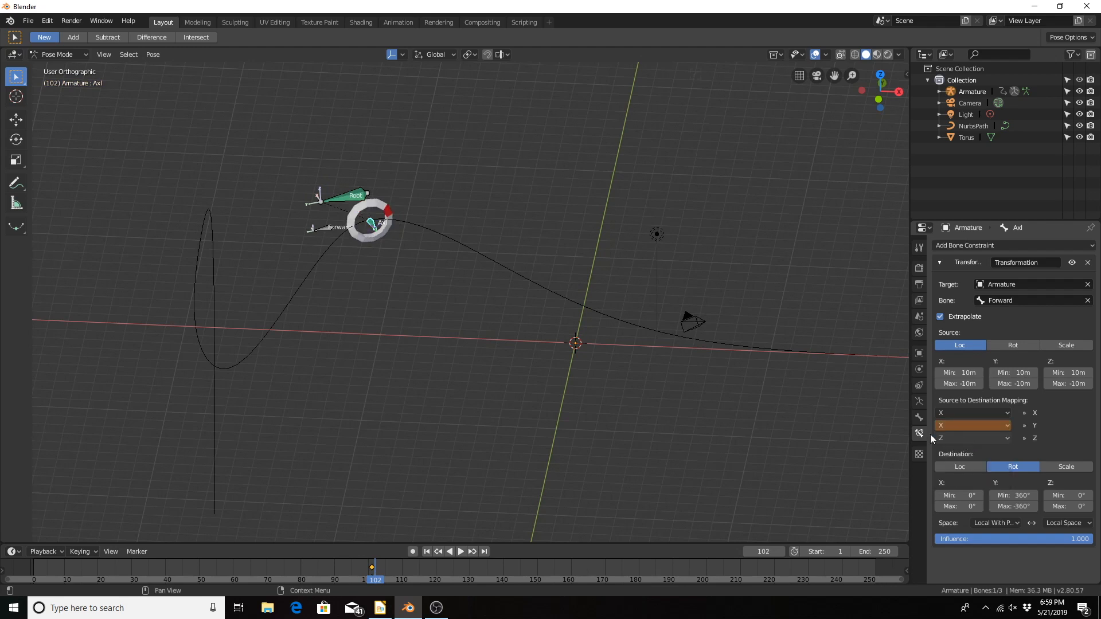
scroll(464, 293, "up", 3)
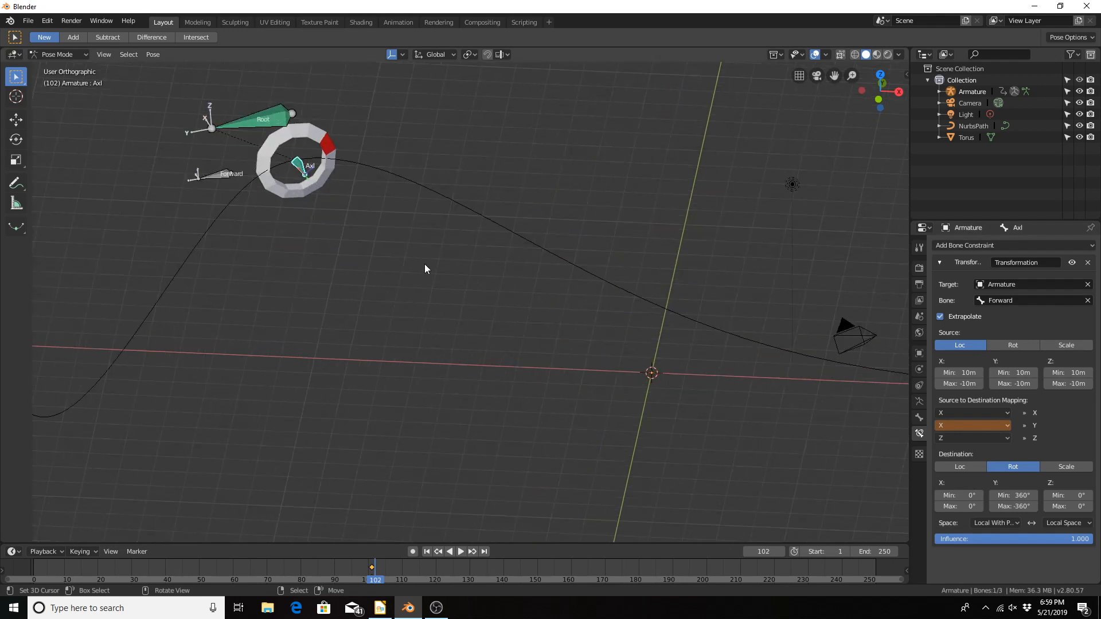
scroll(596, 367, "down", 3)
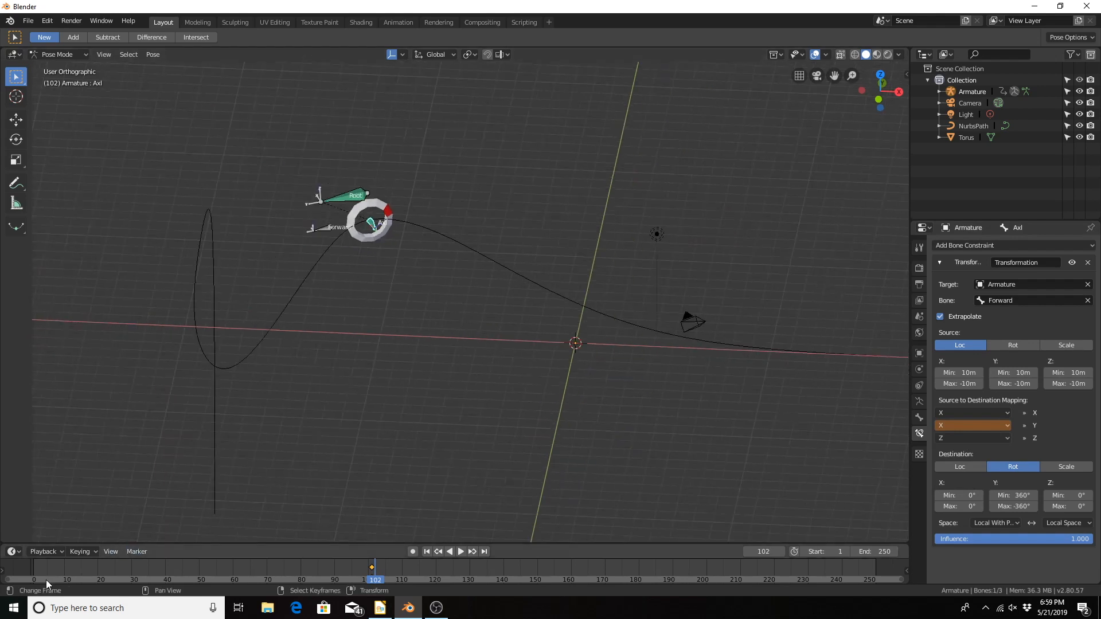
Step: Return to frame 1 and test moving the Forward bone about 1.9 m along its local Y axis, then cancel the move
left_click(34, 568)
middle_click_drag(763, 404, 364, 433, "shift")
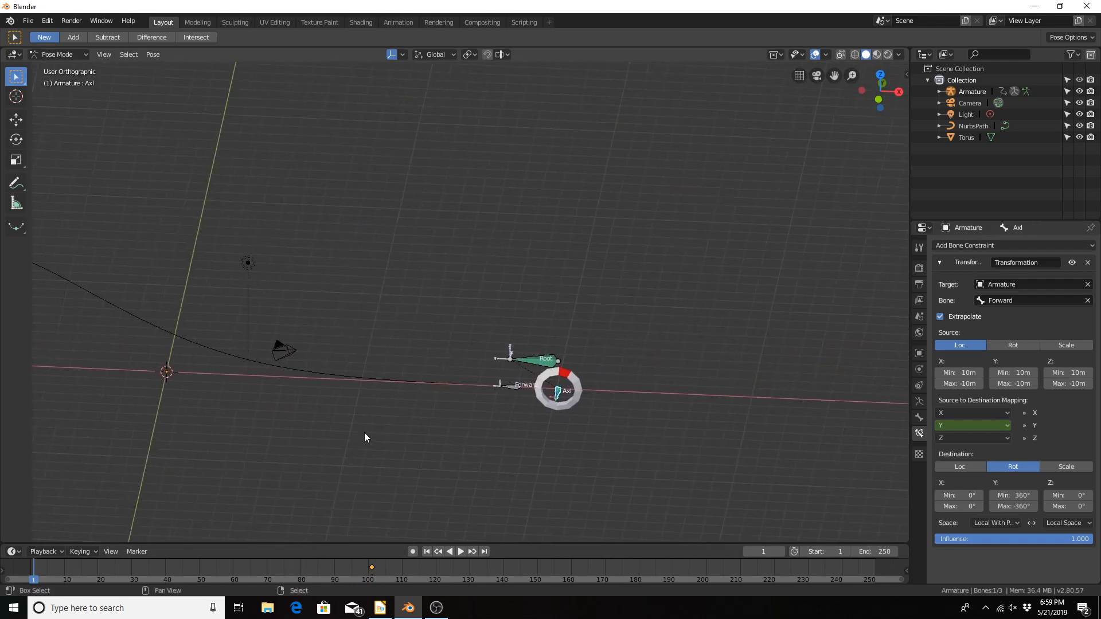
scroll(464, 395, "up", 4)
scroll(464, 393, "up", 3)
middle_click_drag(510, 405, 485, 164, "shift")
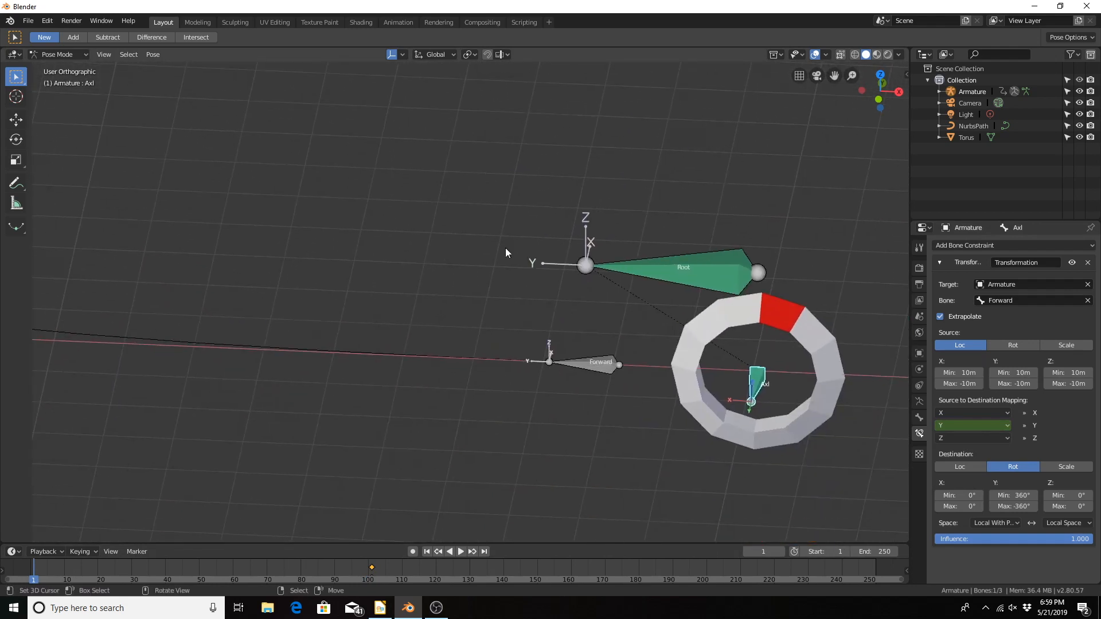
left_click(596, 363)
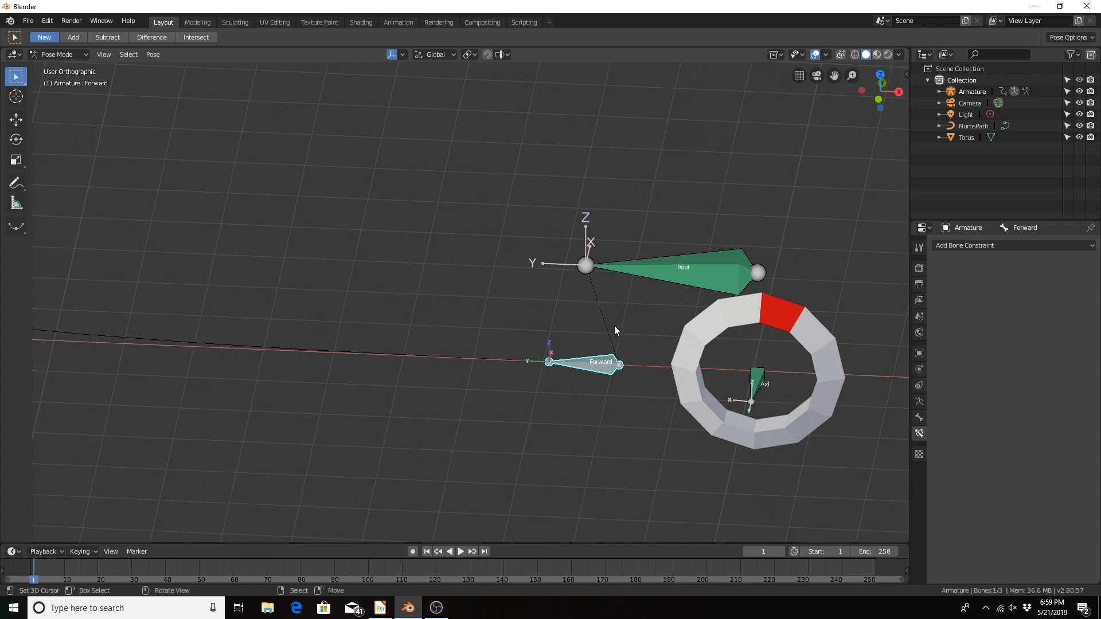
scroll(615, 328, "down", 3)
scroll(616, 328, "up", 3)
key("g")
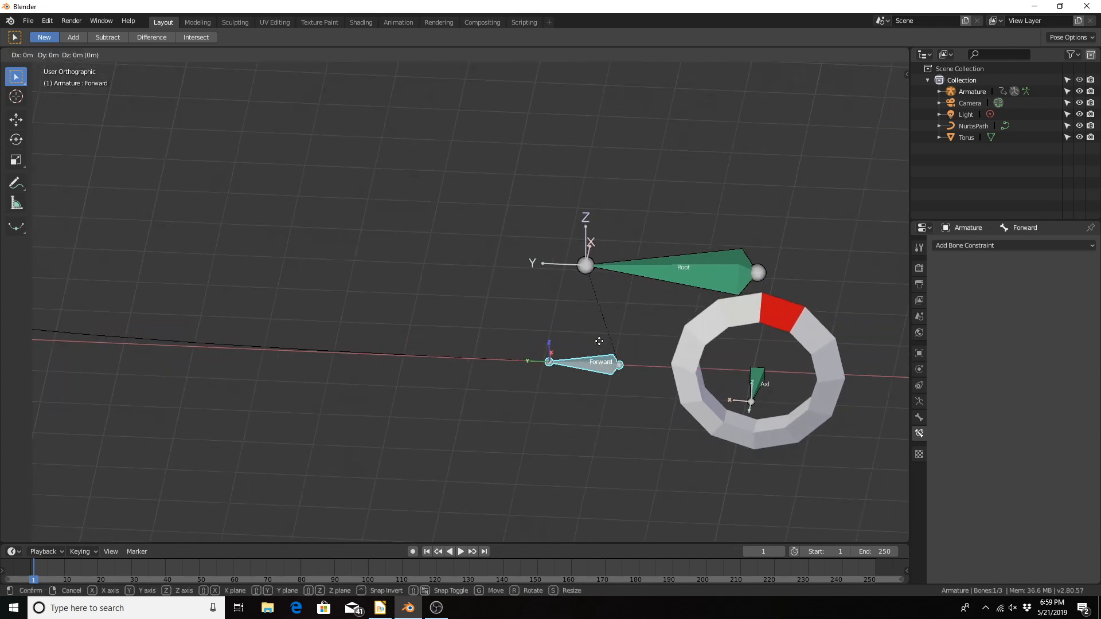
key("y")
key("y")
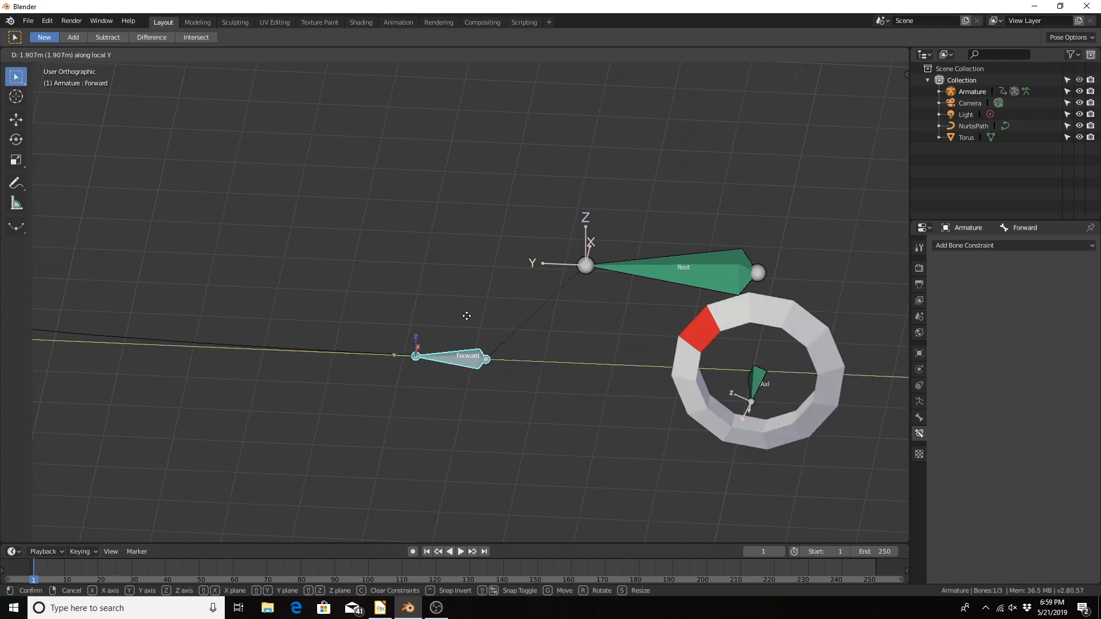
key("Escape")
Step: Test moving the Forward bone along its local X axis and cancel the move
key("g")
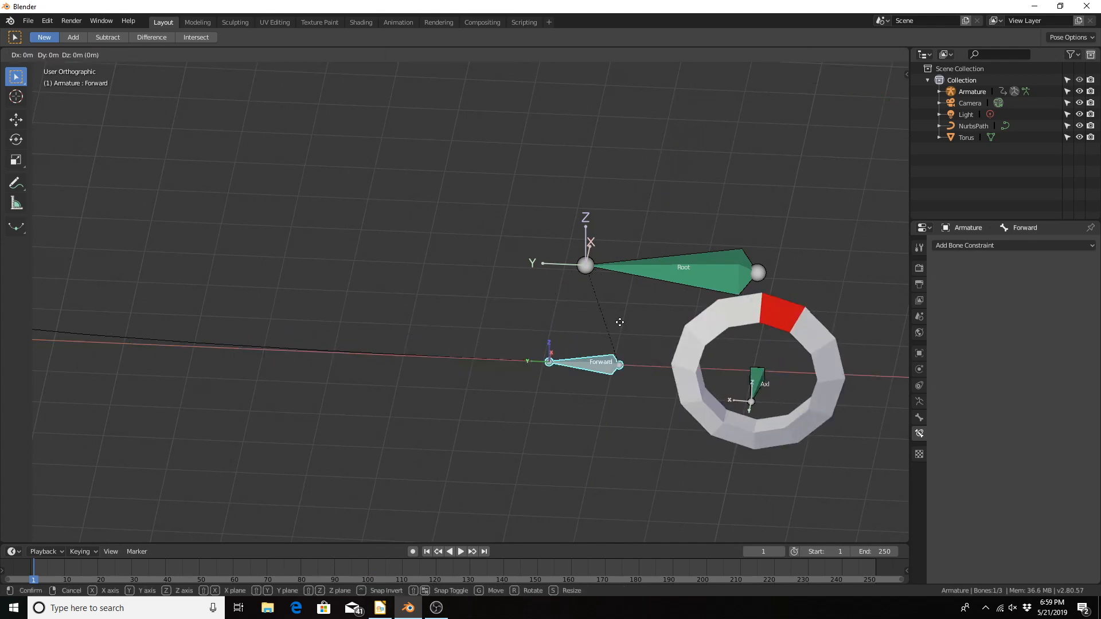
key("x")
key("x")
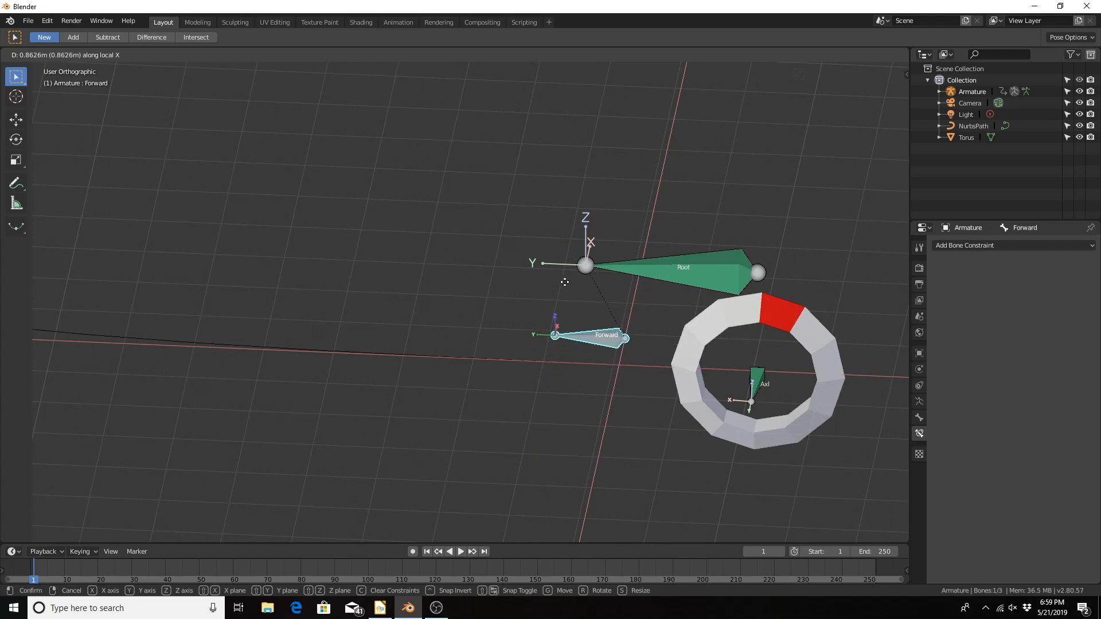
left_click(636, 285)
scroll(570, 336, "down", 8)
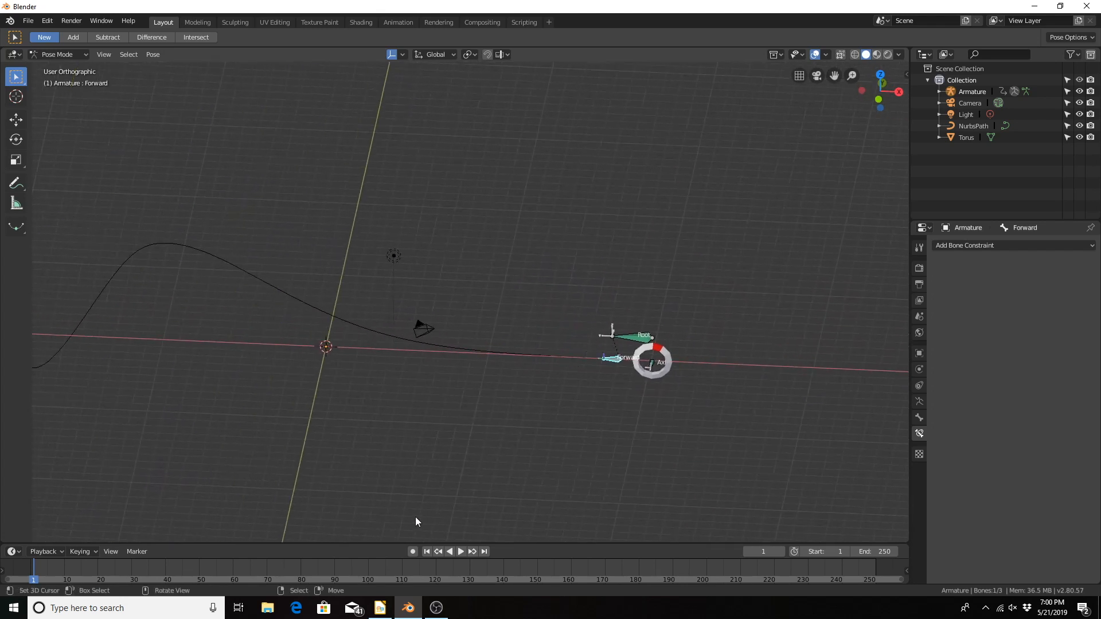
Step: At frame 102, set the Axl constraint's Y mapping source to X and keyframe it
left_click(652, 364)
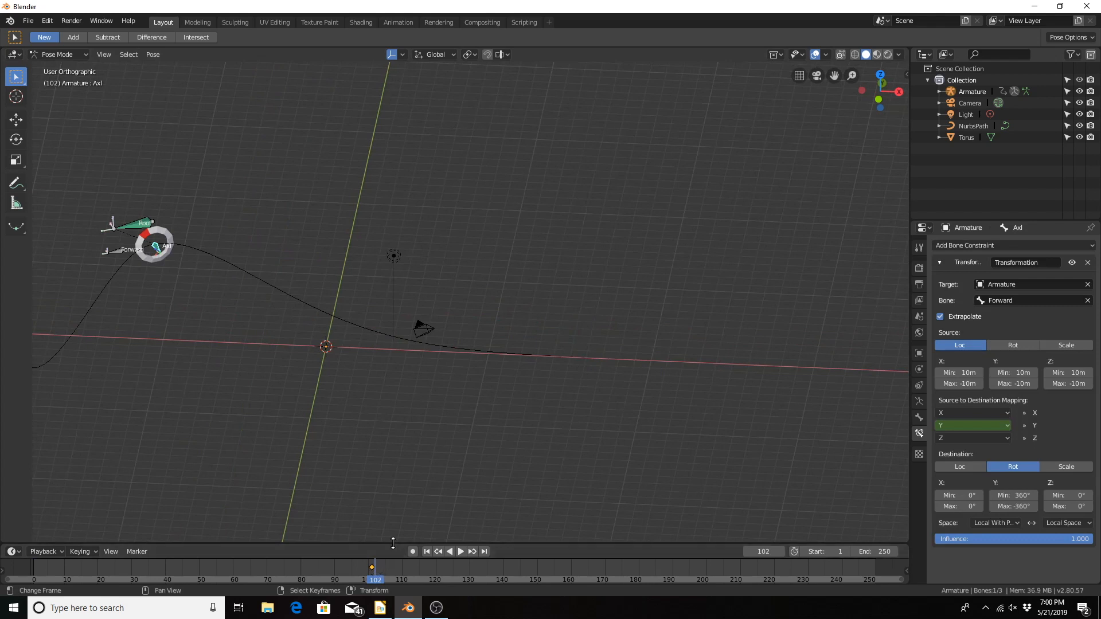
key("Left")
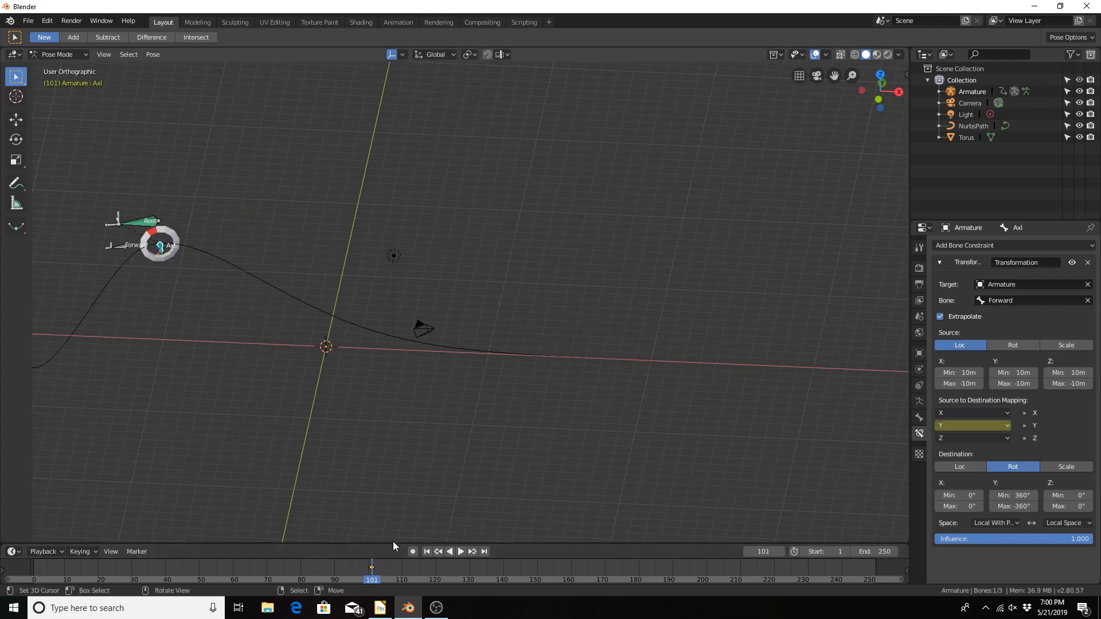
key("Right")
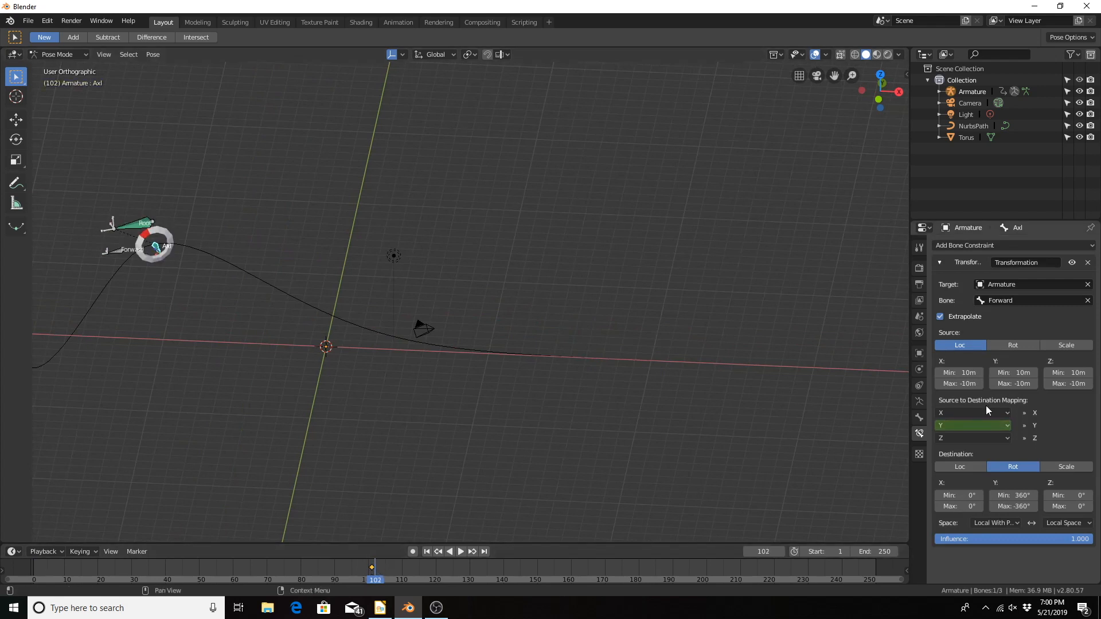
left_click(961, 428)
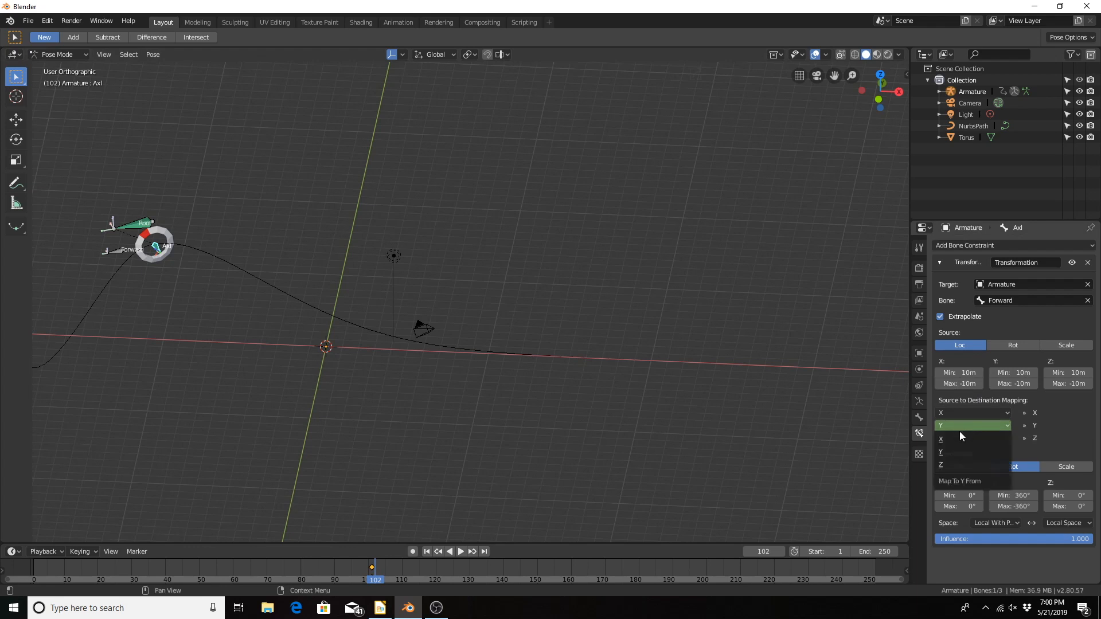
left_click(955, 442)
middle_click_drag(372, 277, 359, 362)
scroll(359, 358, "up", 3)
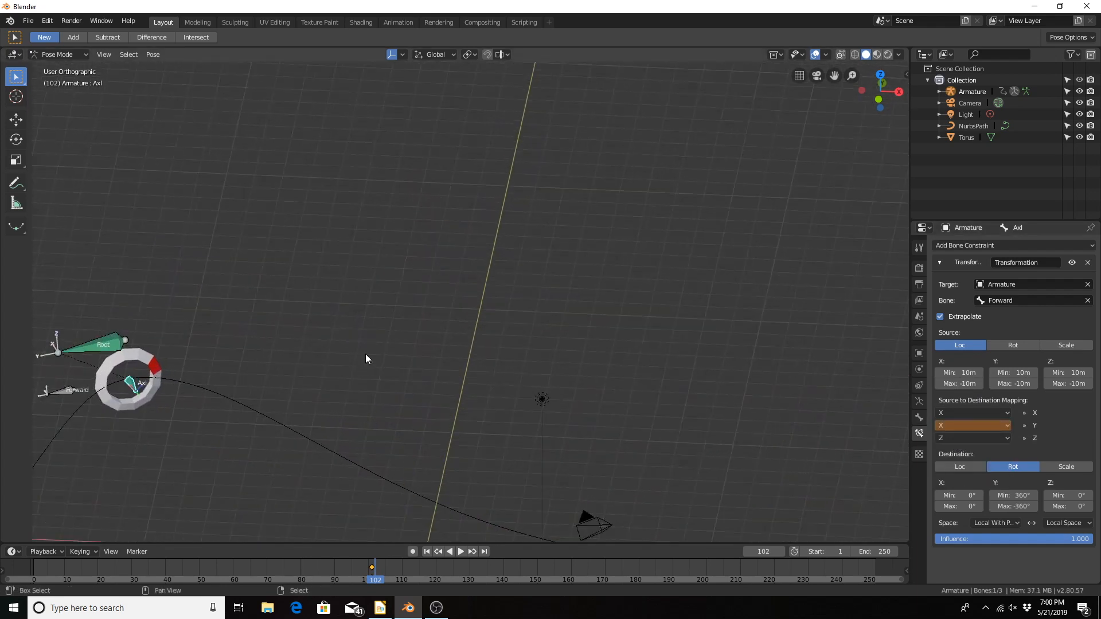
key("i")
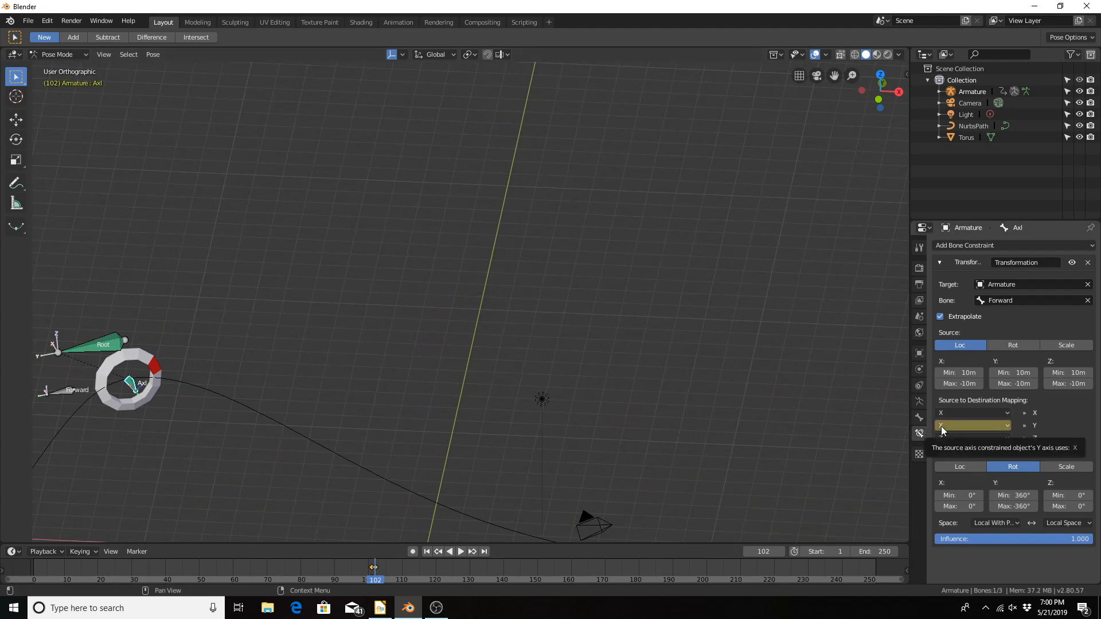
Step: Play and scrub the animation up to frame 146 to examine the wheel's roll through the next curve
middle_click_drag(254, 403, 372, 327, "shift")
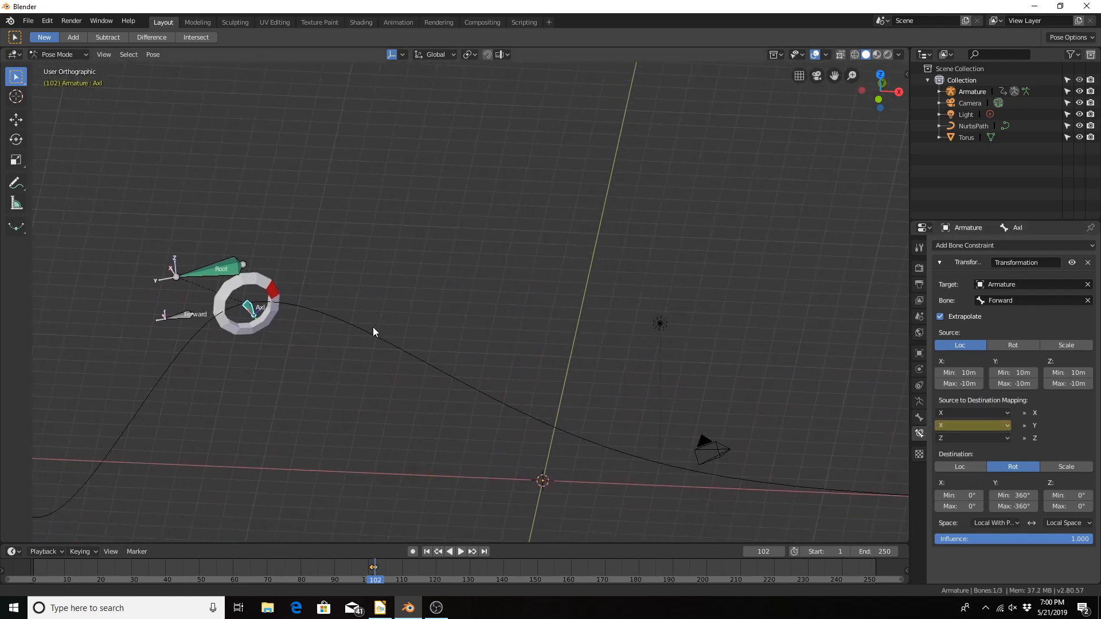
left_click(449, 551)
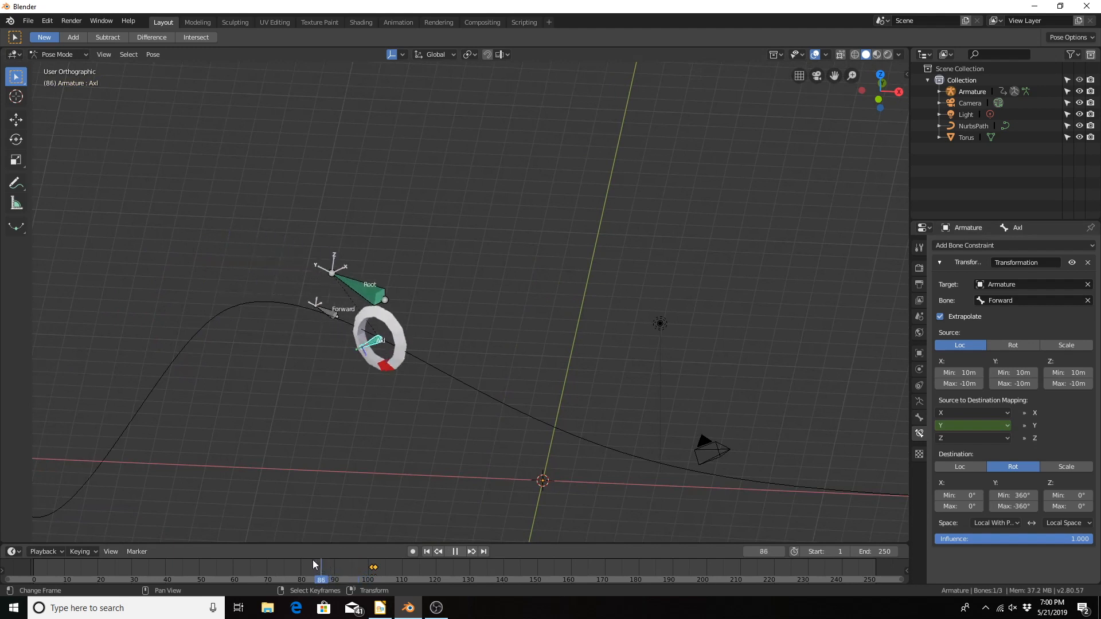
left_click_drag(255, 572, 510, 569)
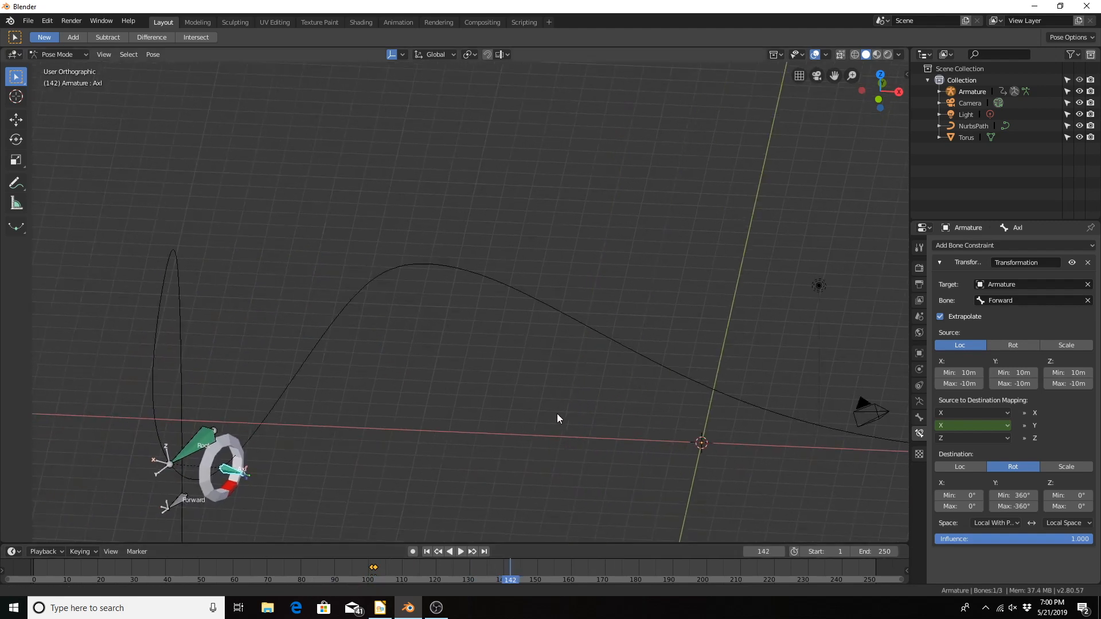
middle_click_drag(556, 414, 688, 381, "shift")
scroll(684, 384, "down", 1)
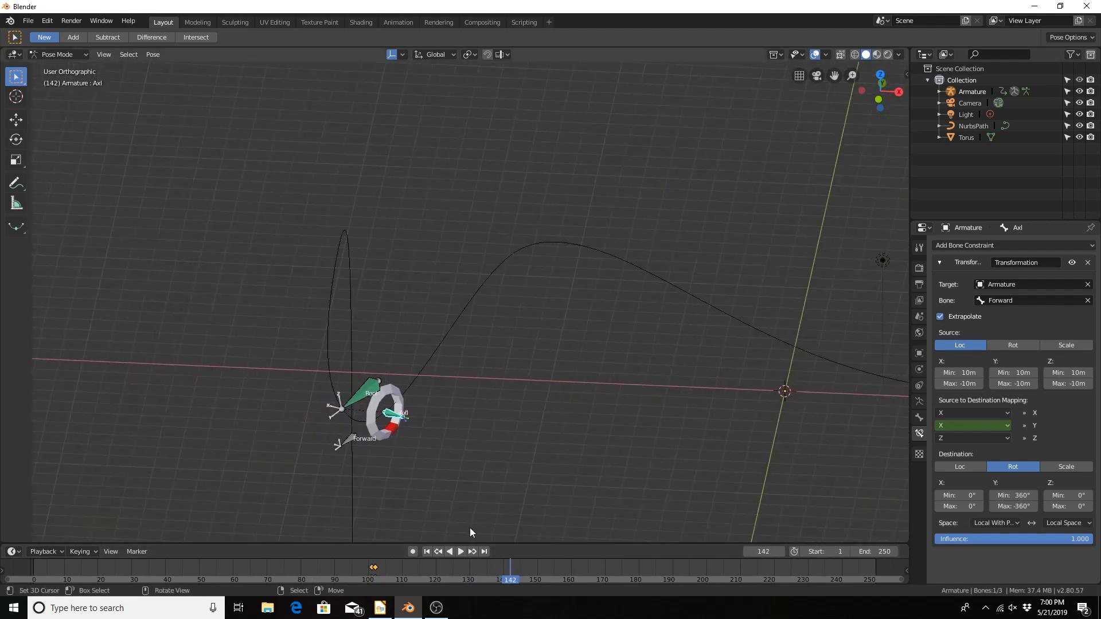
left_click_drag(481, 563, 523, 566)
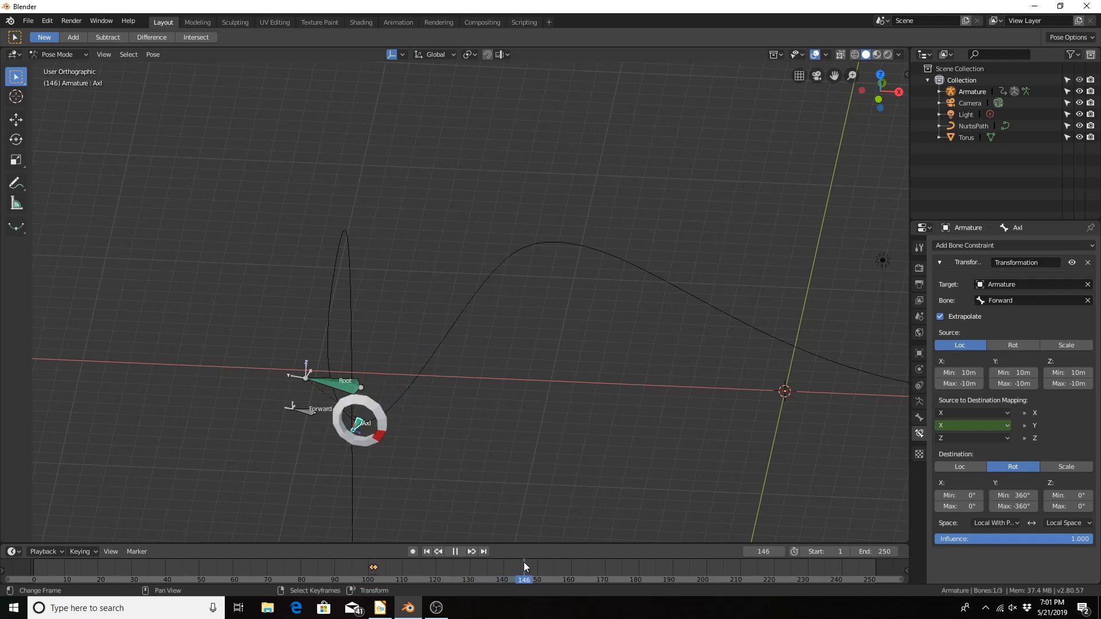
left_click_drag(523, 562, 524, 562)
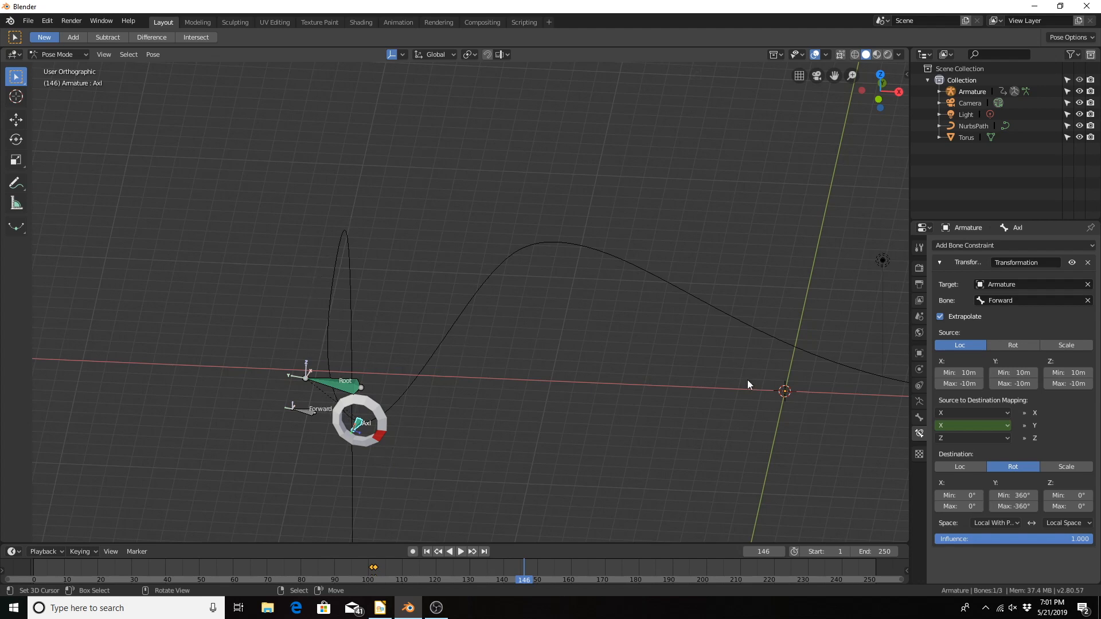
Step: Keyframe the X source of the Y mapping at frame 146 and step through the surrounding frames to check the roll
key("i")
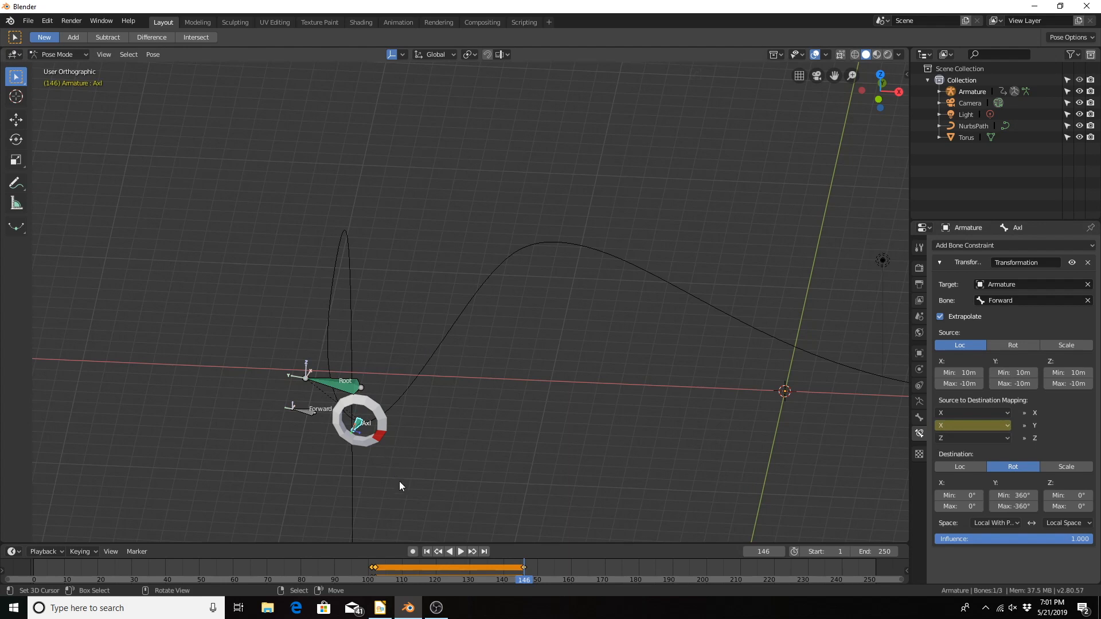
key("Left")
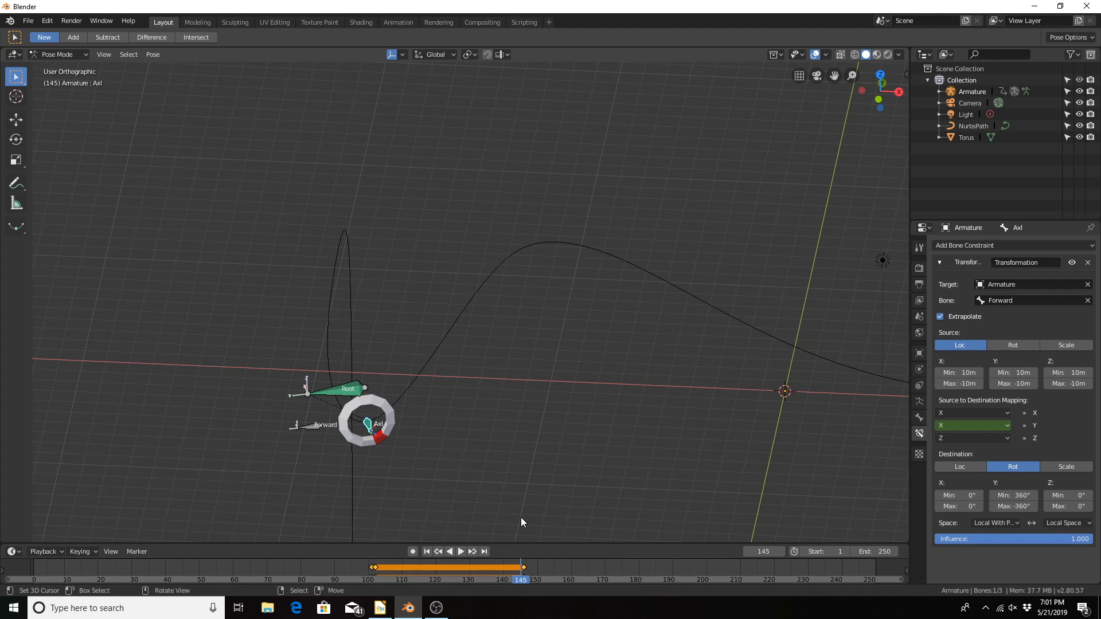
key("Right")
key("Right")
key("Right")
key("Right")
key("Right")
key("Right")
key("Right")
key("Right")
key("Right")
key("Right")
key("Right")
key("Right")
key("Right")
key("Right")
key("Right")
key("Right")
key("Right")
key("Right")
key("Right")
key("Right")
key("Left")
key("Left")
key("Left")
key("Left")
key("Left")
key("Left")
key("Left")
key("Left")
key("Left")
key("Left")
key("Left")
key("Left")
key("Left")
key("Left")
key("Left")
key("Left")
key("Left")
key("Left")
key("Left")
key("Left")
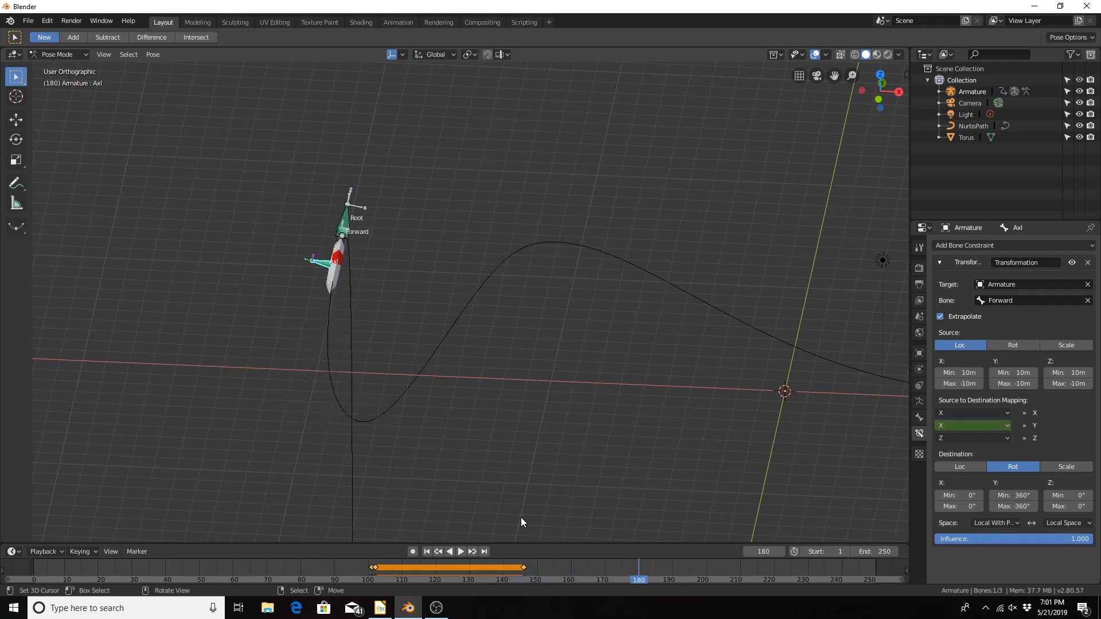
Step: Go back to frame 146 and remove the Y mapping's keyframe there
key("Right")
key("Right")
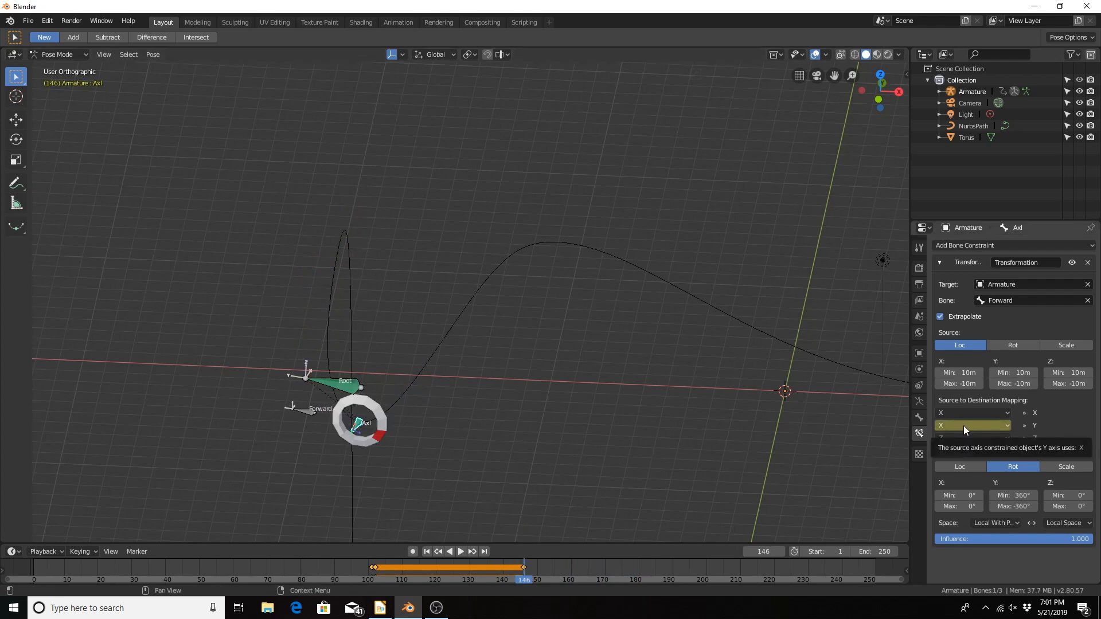
key("i")
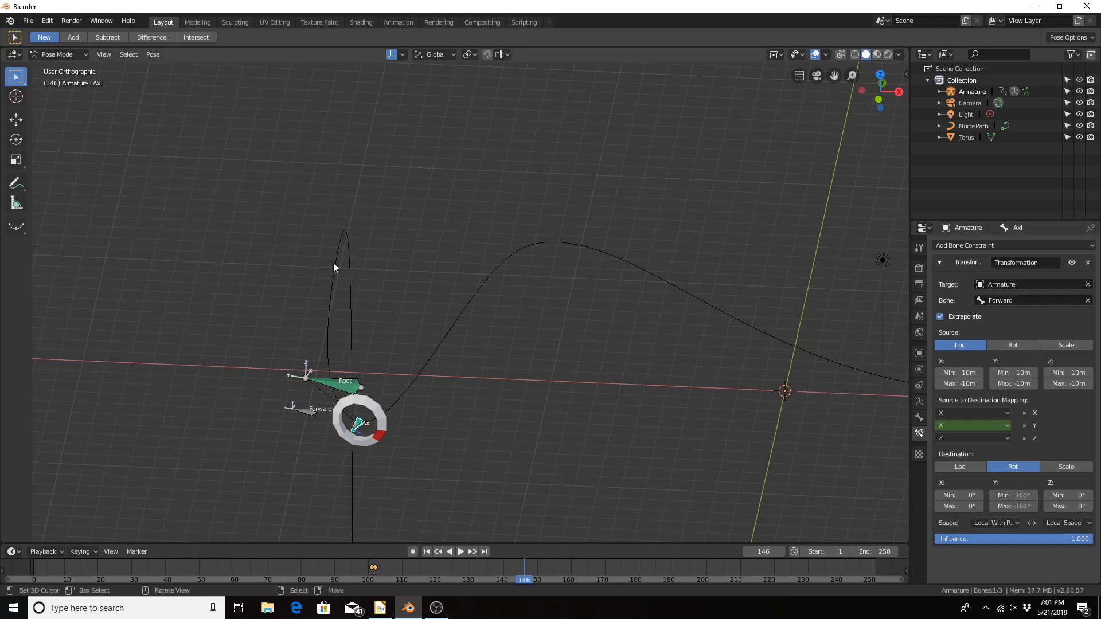
Step: Keyframe the Y destination rotation at Min 360°, Max -360° on frame 146 and at Min -360°, Max 360° on frame 145
key("i")
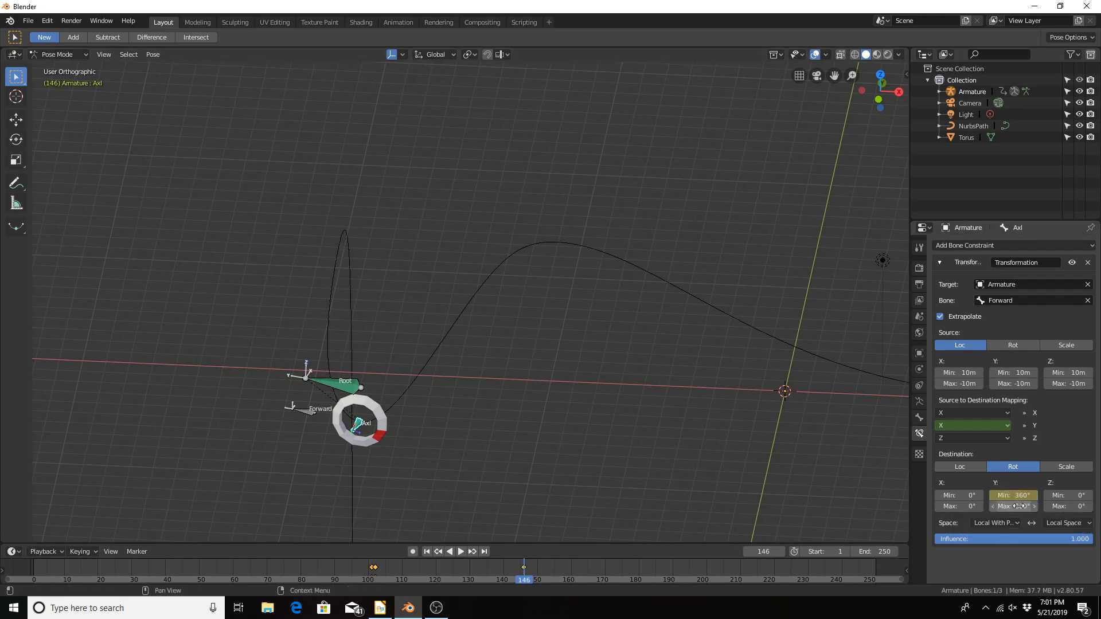
key("i")
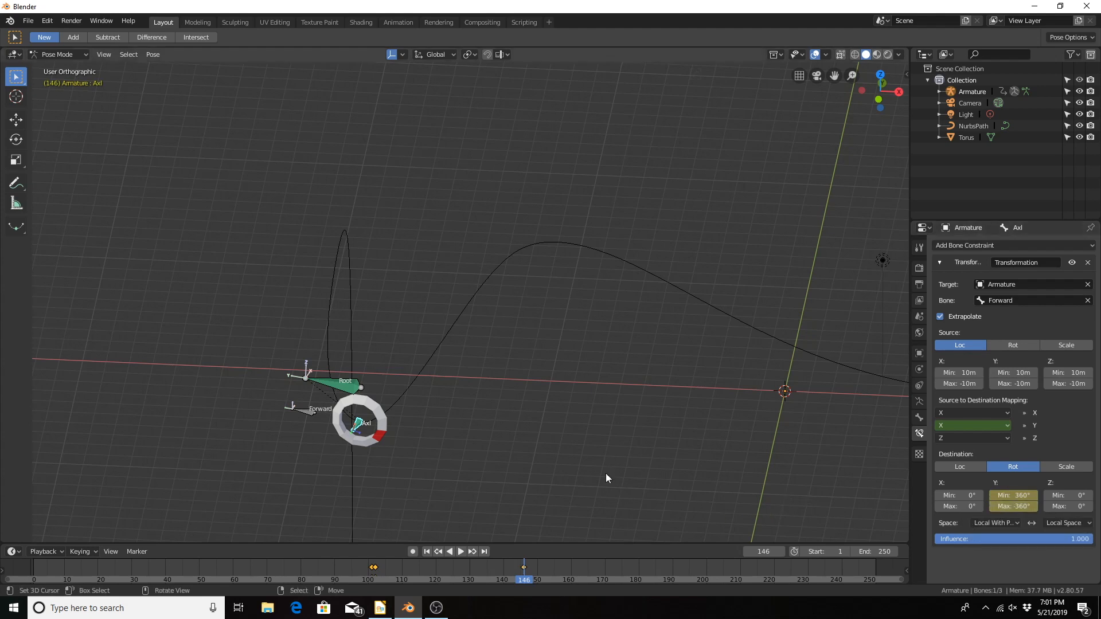
key("Left")
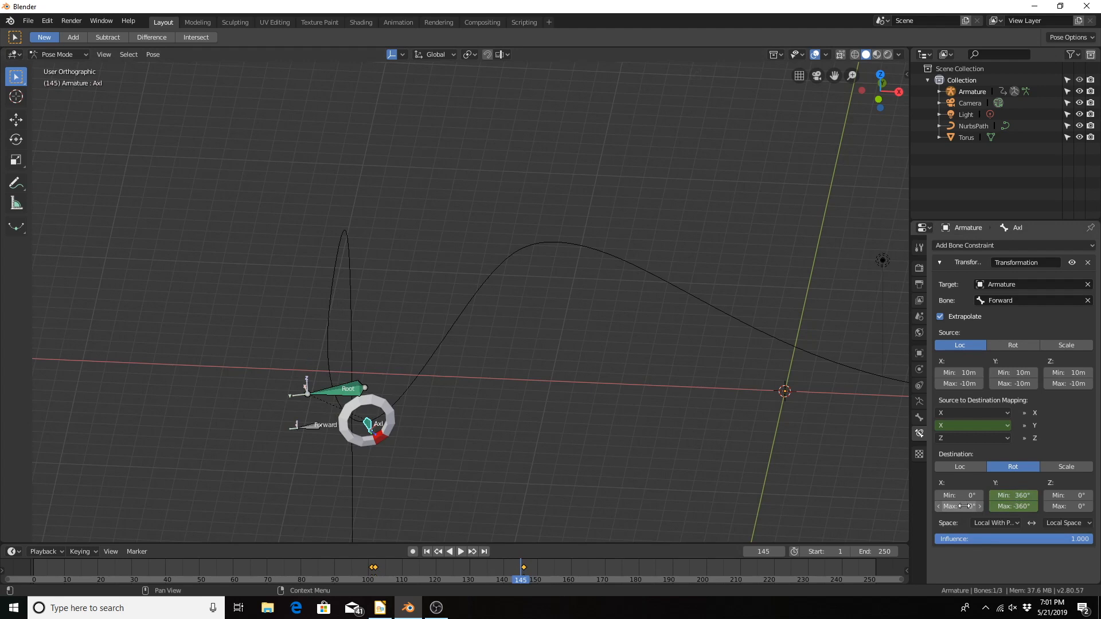
left_click(1012, 495)
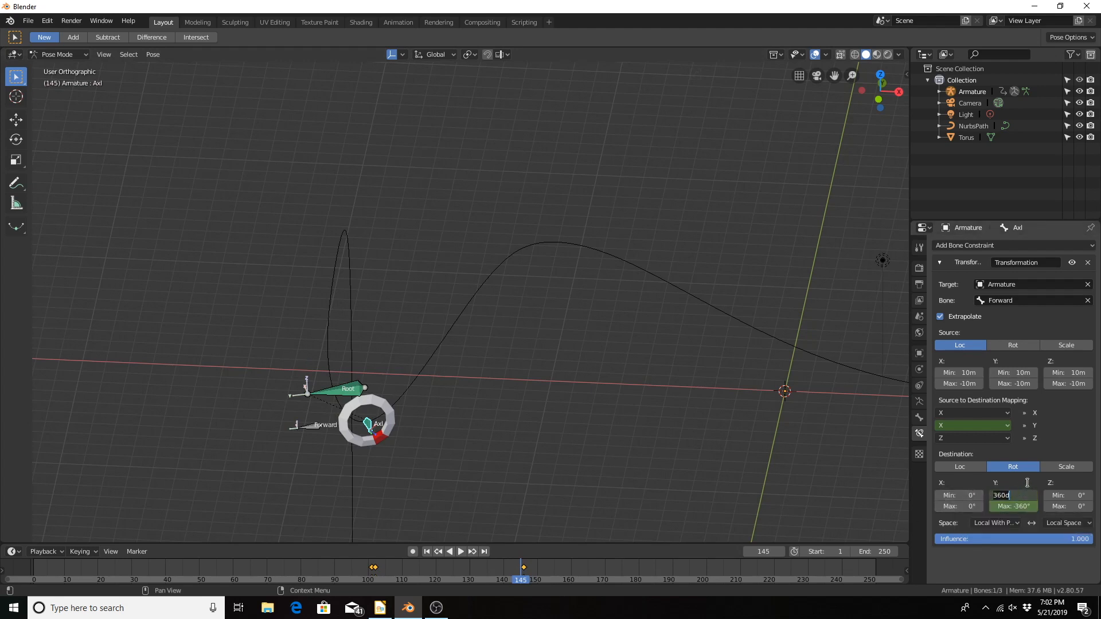
key("Return")
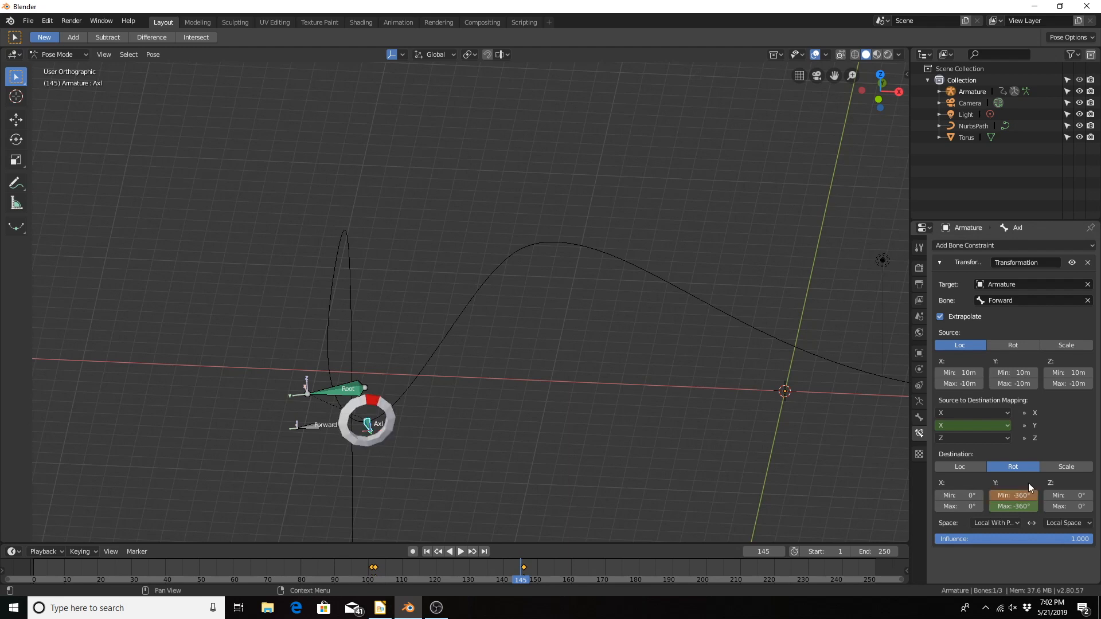
left_click(1014, 507)
type("360")
key("Return")
key("i")
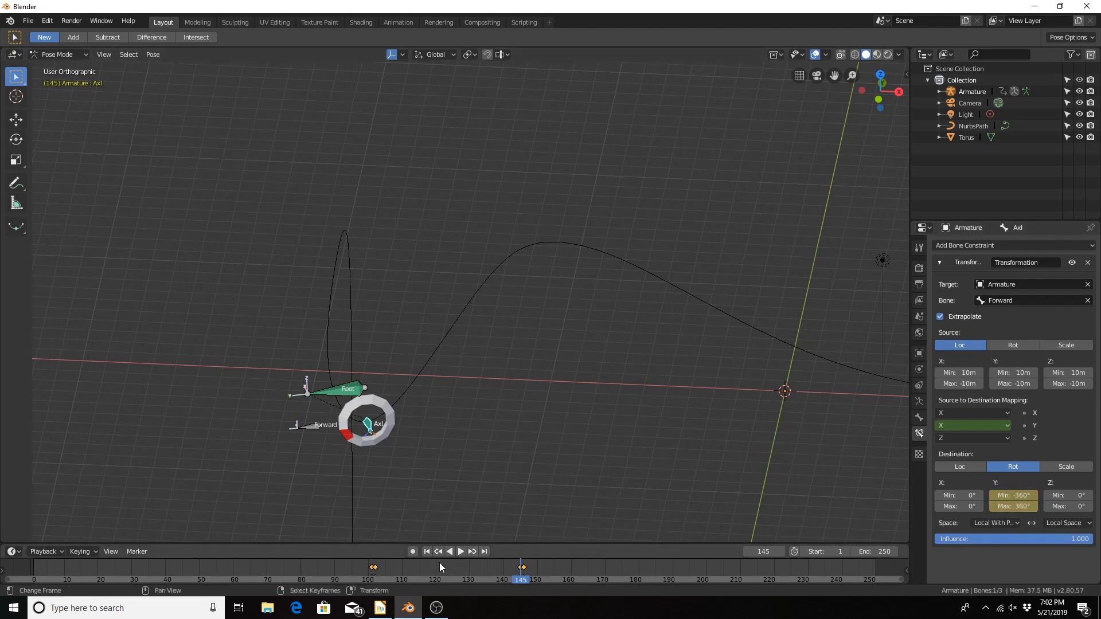
Step: Scrub the animation between frames 102 and 146, and keyframe the Y destination rotation Min -360° and Max 360° at frame 102
key("shift+ctrl+space")
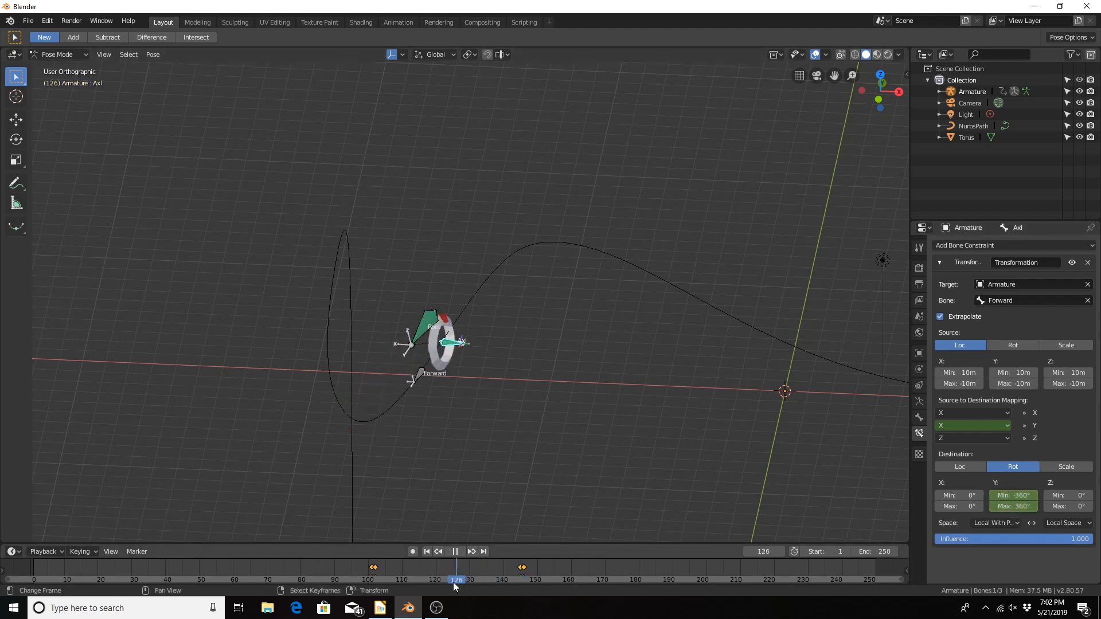
mouse_move(356, 567)
left_mouse_down()
mouse_move(380, 584)
mouse_move(556, 581)
mouse_move(349, 569)
mouse_move(390, 569)
mouse_move(377, 569)
left_mouse_up()
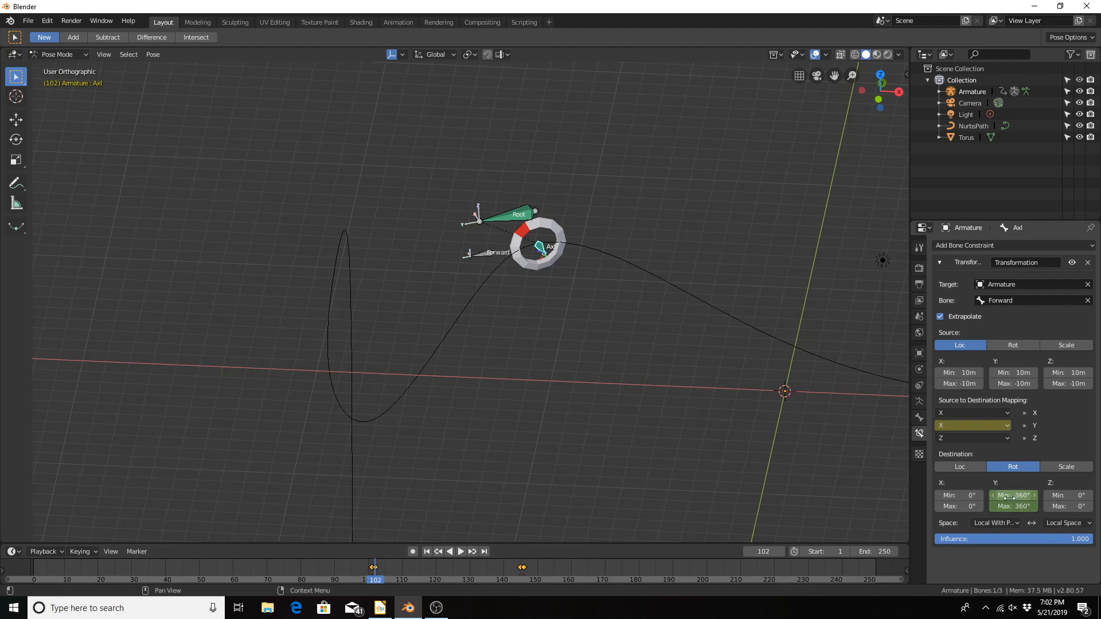
left_click_drag(504, 570, 375, 571)
left_click_drag(524, 570, 376, 585)
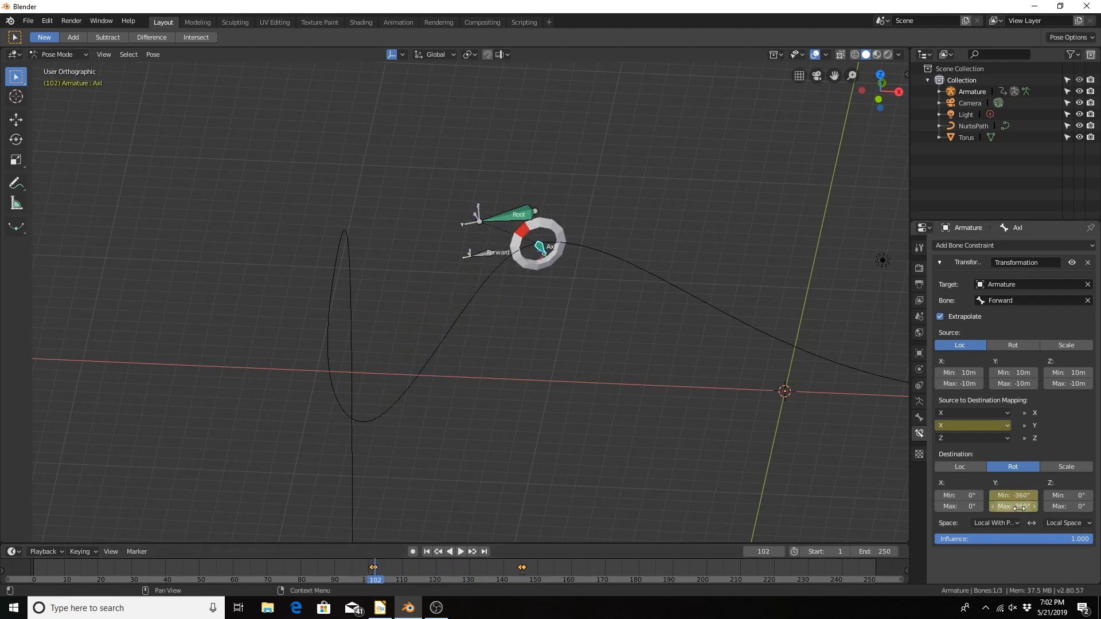
Step: At frame 101, set the Y destination rotation to Min 360° and Max -360° and keyframe both values
key("Left")
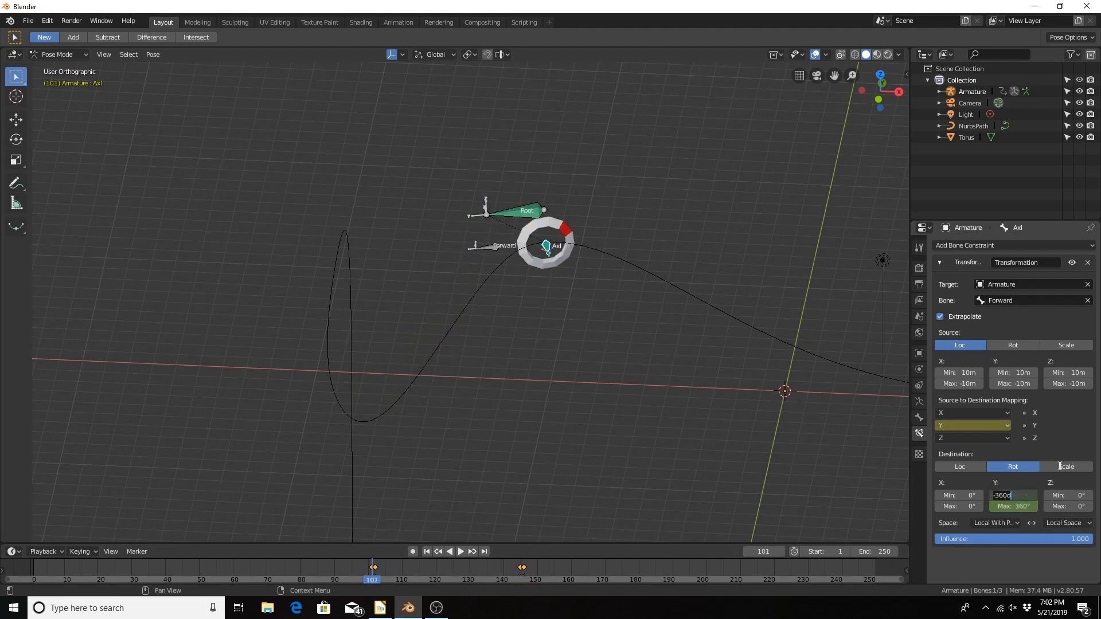
key("Return")
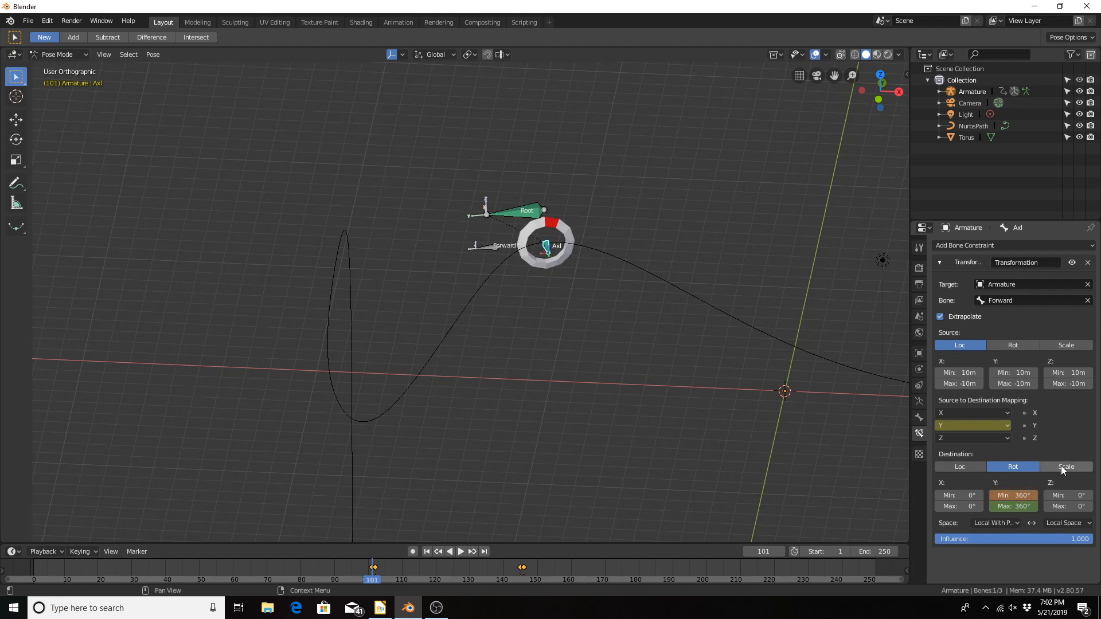
left_click(1013, 506)
type("360d")
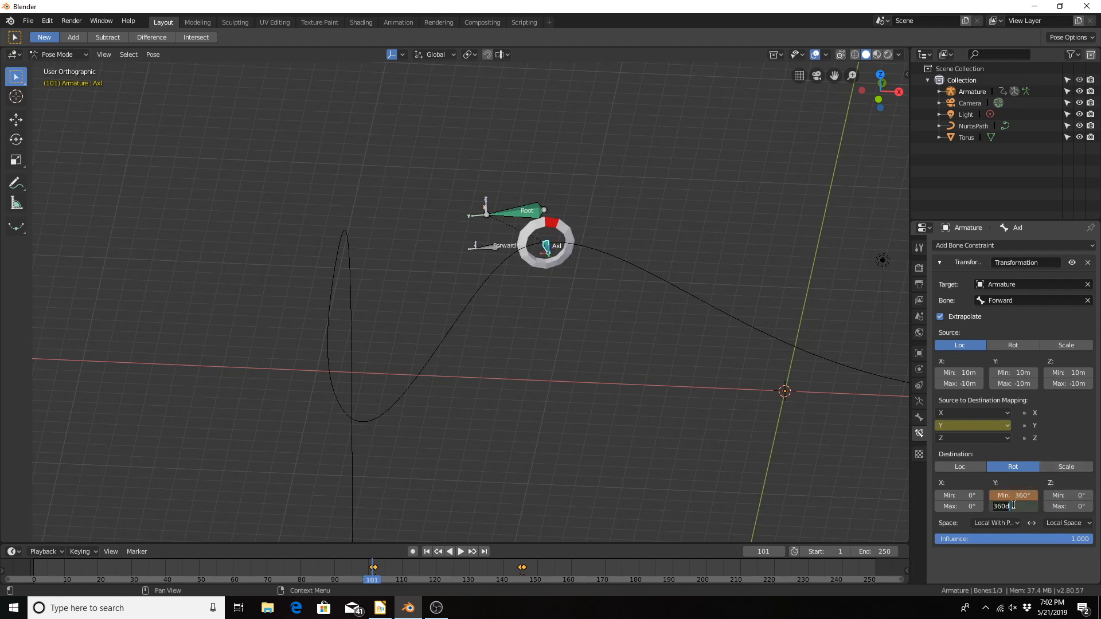
key("Return")
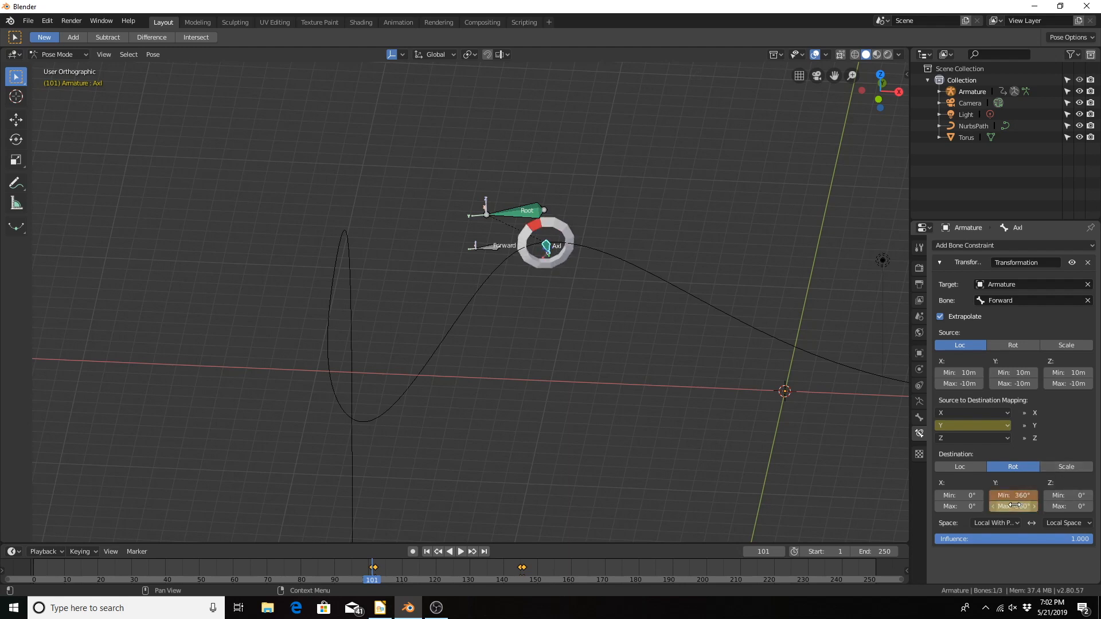
key("i")
Step: Play and scrub the animation from the start through the curves to examine the wheel's roll from another angle
key("Right")
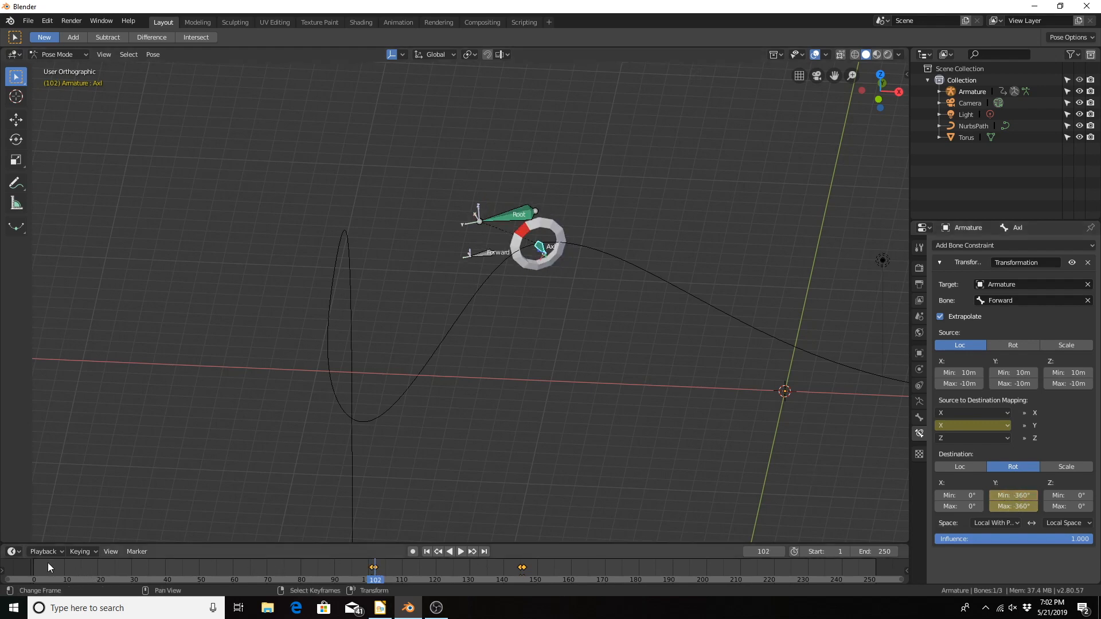
left_click_drag(48, 563, 78, 562)
scroll(617, 338, "down", 4)
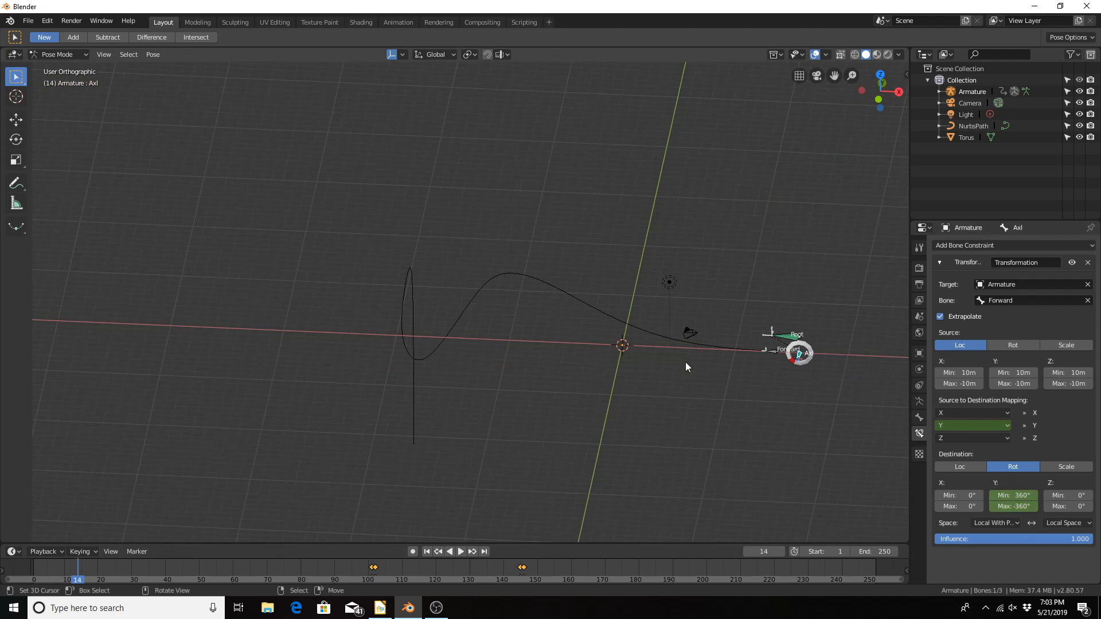
scroll(683, 364, "up", 3)
middle_click_drag(677, 366, 538, 352, "shift")
key("space")
left_click_drag(89, 568, 649, 577)
middle_click_drag(388, 439, 432, 426)
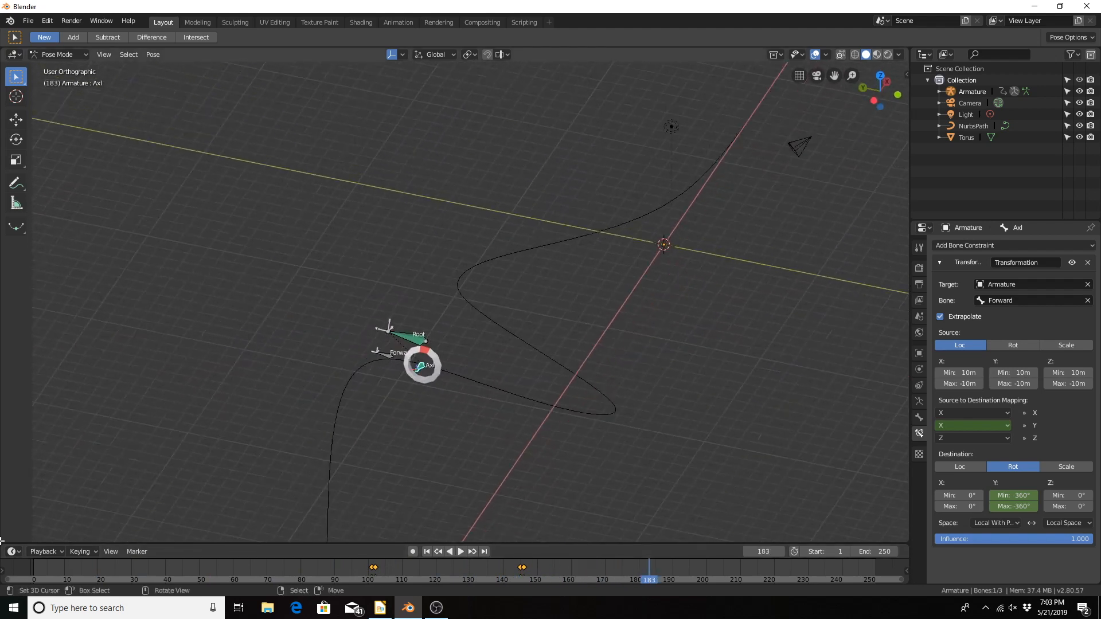
left_click(26, 574)
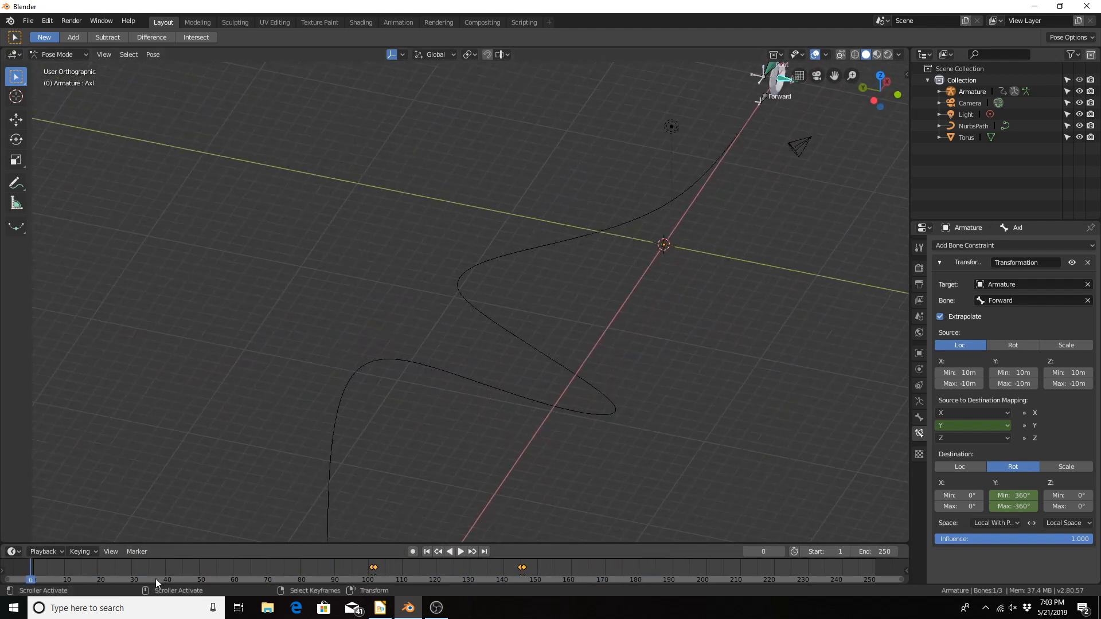
left_click(460, 551)
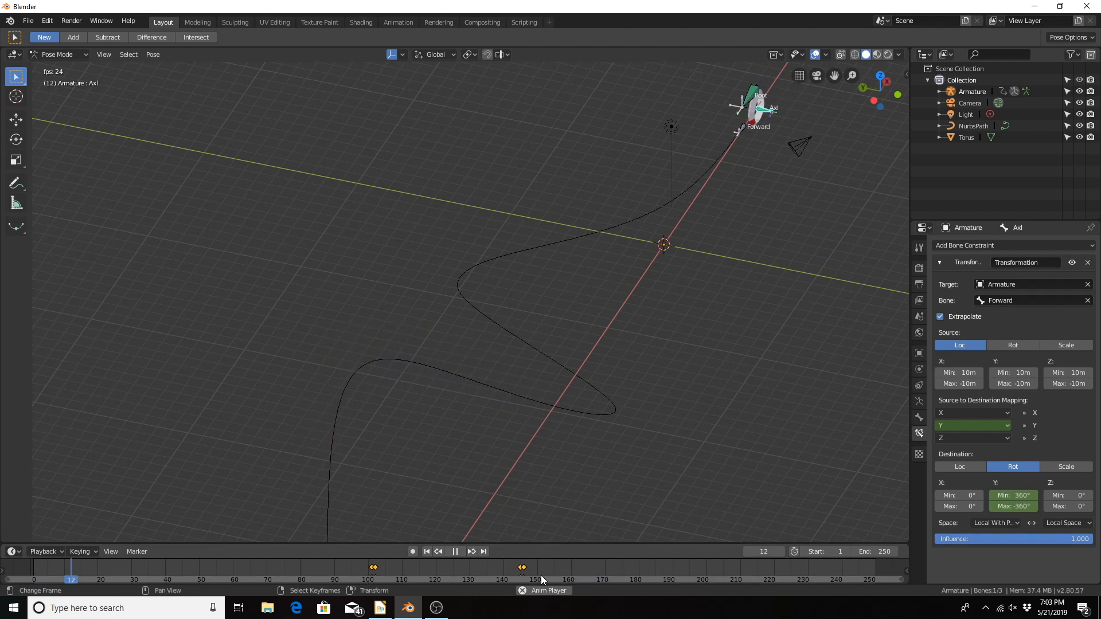
left_click(455, 551)
middle_click_drag(551, 472, 608, 371, "shift")
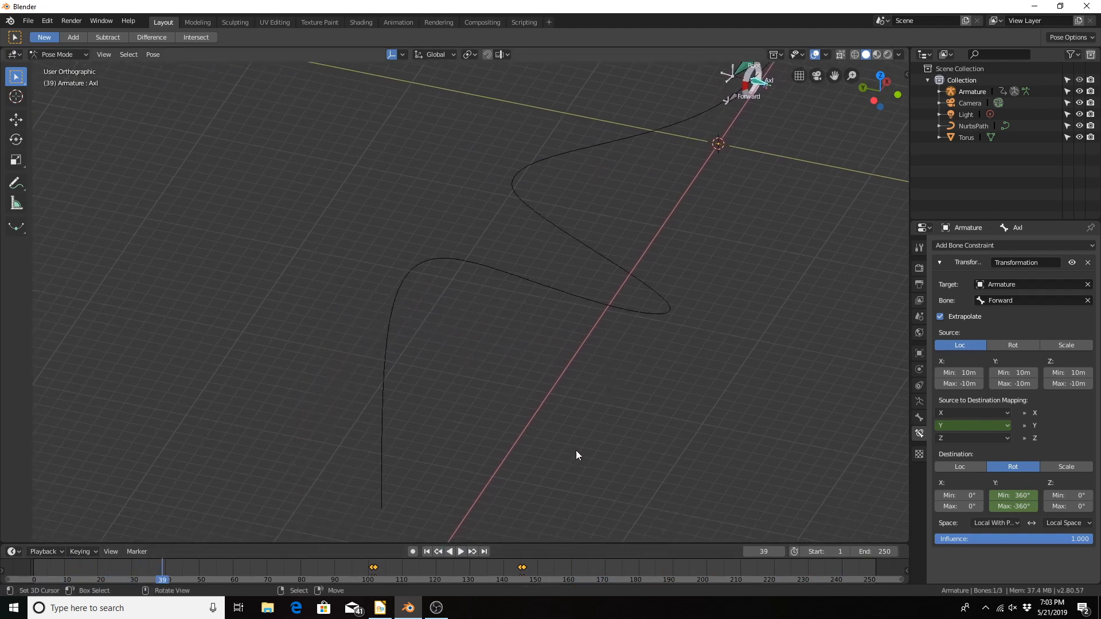
Step: Scrub to frame 191 and step back and forth up to frame 208 to examine the wheel's roll around the last curve
left_click_drag(545, 567, 676, 567)
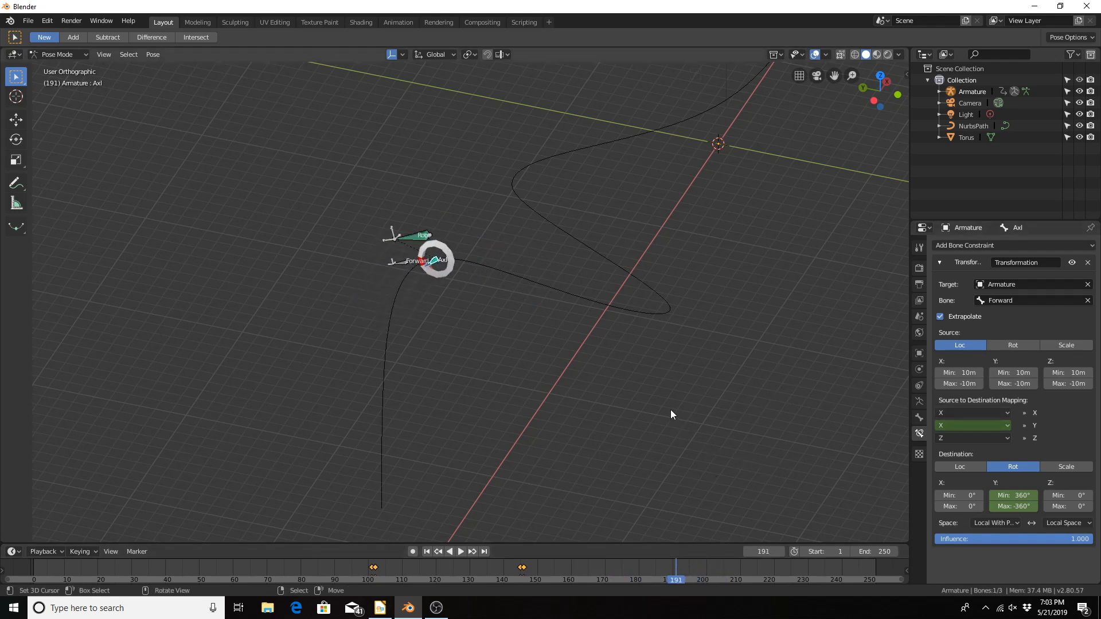
key("Left")
key("Left")
key("Left")
key("Left")
key("Left")
key("Left")
key("Left")
key("Left")
key("Left")
key("Right")
key("Right")
key("Right")
key("Right")
key("Right")
key("Right")
key("Right")
key("Right")
key("Right")
key("Right")
key("Right")
key("Right")
key("Right")
key("Right")
key("Right")
key("Right")
key("Right")
key("Right")
key("Right")
key("Right")
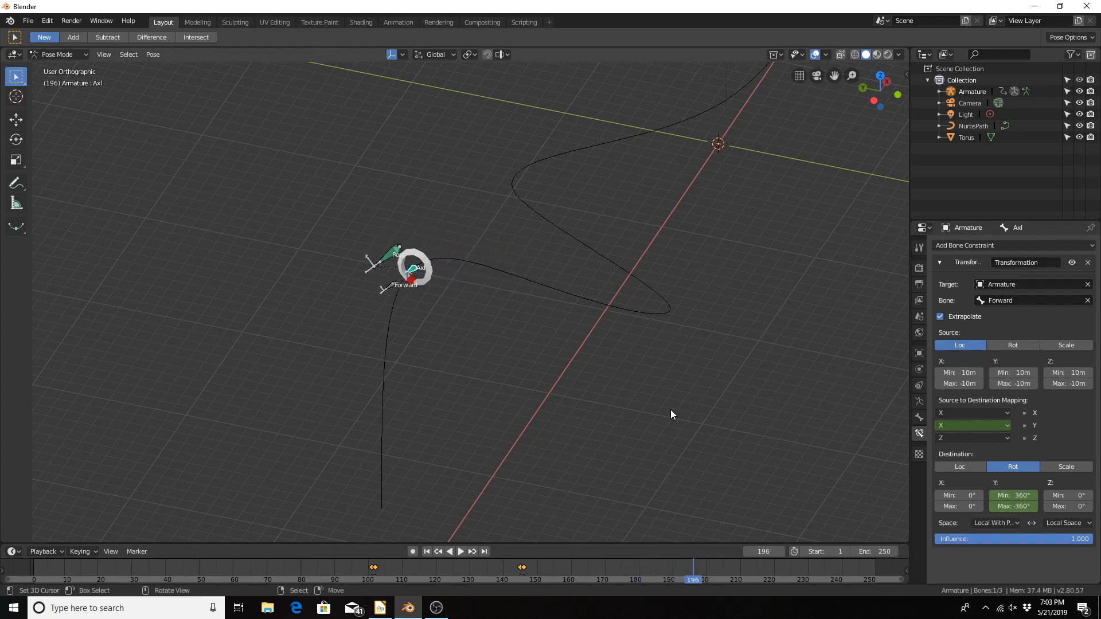
key("Left")
key("Left")
key("Left")
key("Left")
key("Left")
key("Left")
key("Left")
key("Left")
key("Left")
key("Left")
key("Left")
key("Left")
key("Left")
key("Left")
key("Left")
key("Left")
key("Left")
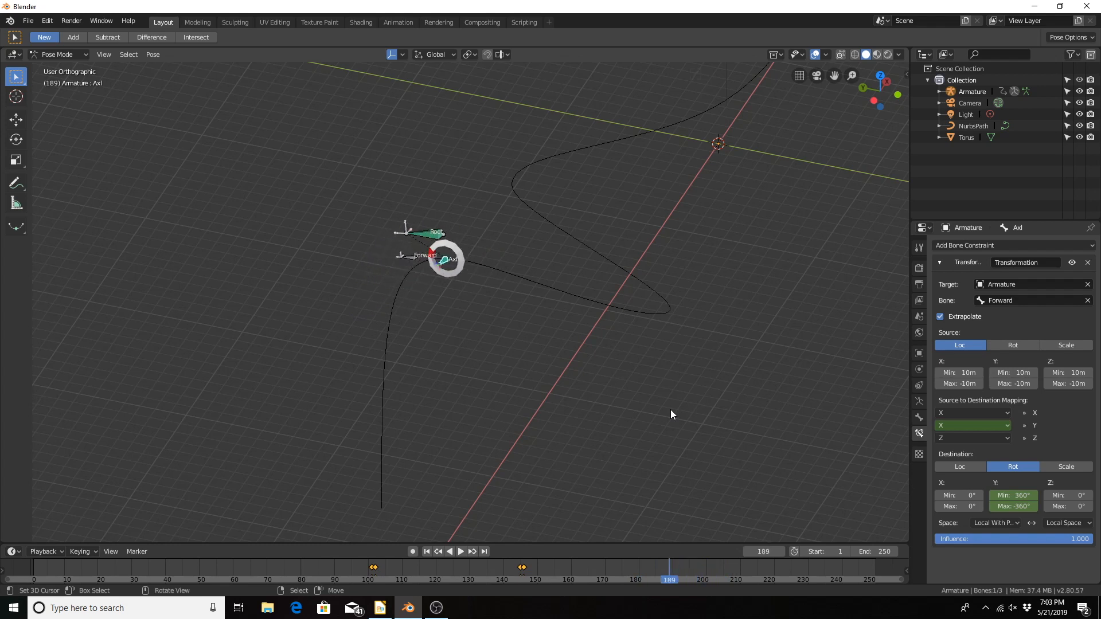
key("Right")
key("Right")
key("Right")
key("Right")
key("Right")
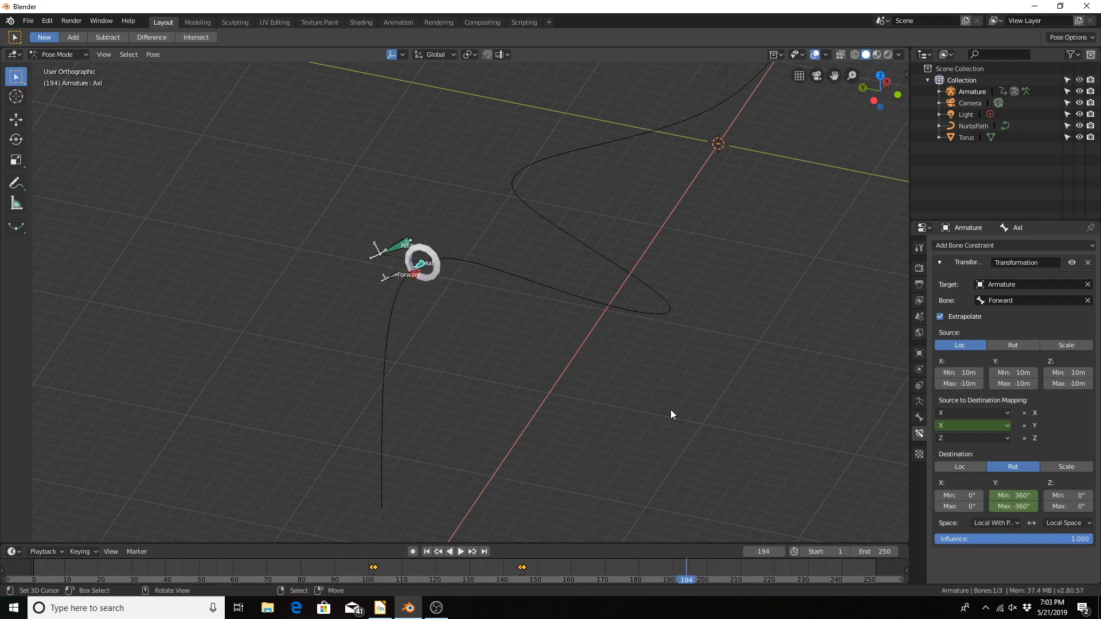
key("Right")
key("Right")
key("Right")
key("Right")
key("Right")
key("Right")
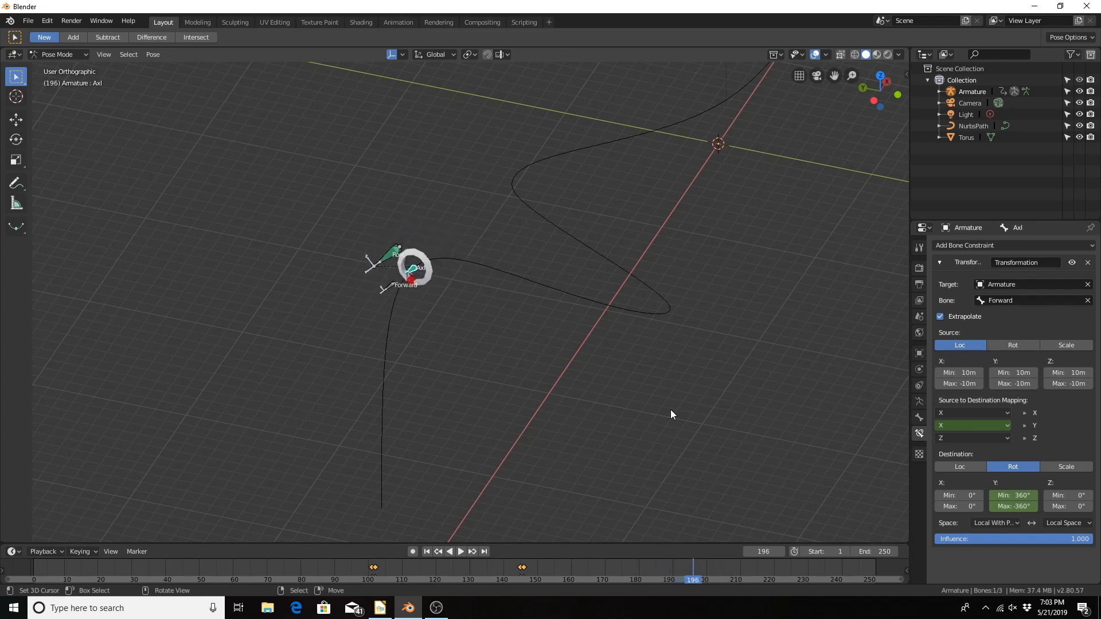
key("Right")
key("Right")
key("Right")
key("Right")
key("Right")
key("Right")
key("Right")
key("Right")
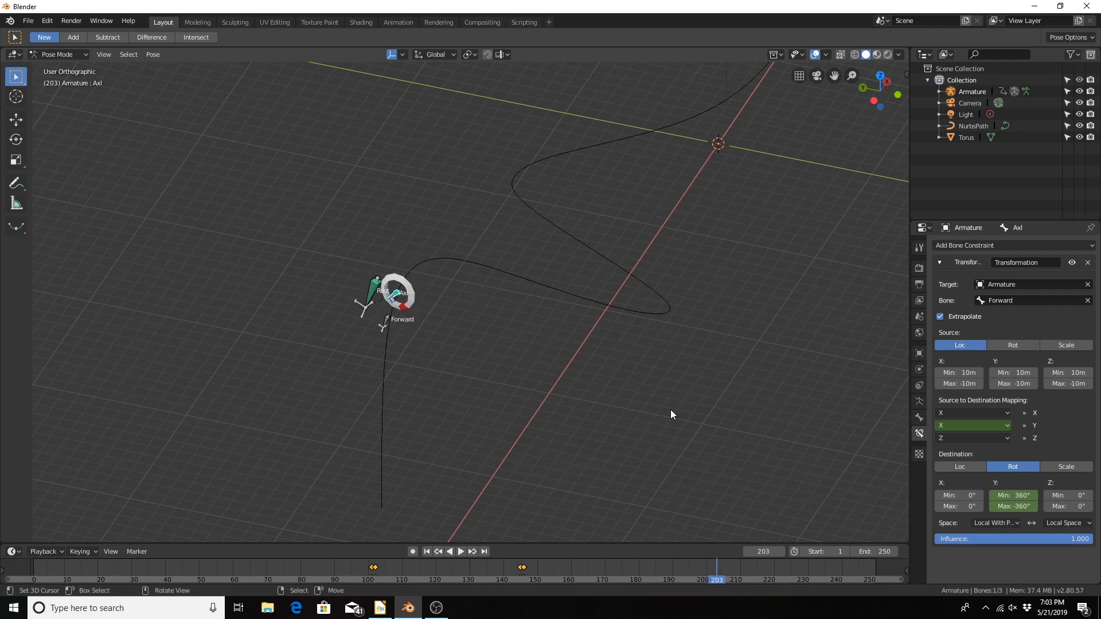
key("Right")
key("Right")
key("Right")
key("Right")
key("Right")
key("Right")
key("Right")
key("Right")
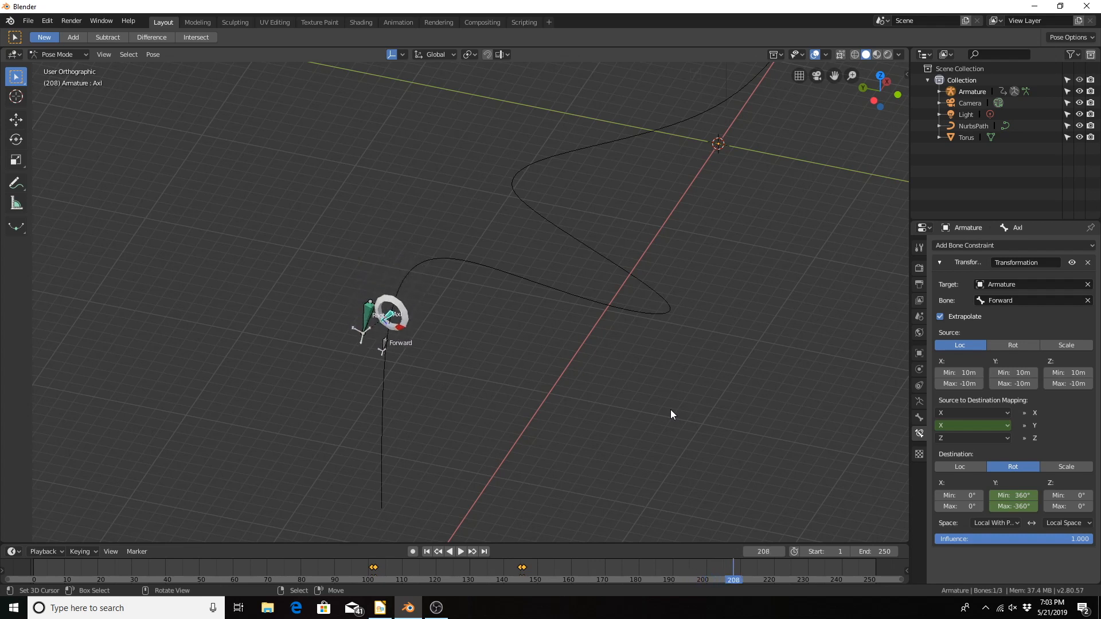
key("Left")
key("Left")
key("Left")
key("Left")
key("Left")
key("Left")
key("Left")
key("Left")
key("Left")
key("Left")
key("Left")
key("Left")
key("Left")
key("Left")
key("Left")
key("Left")
key("Left")
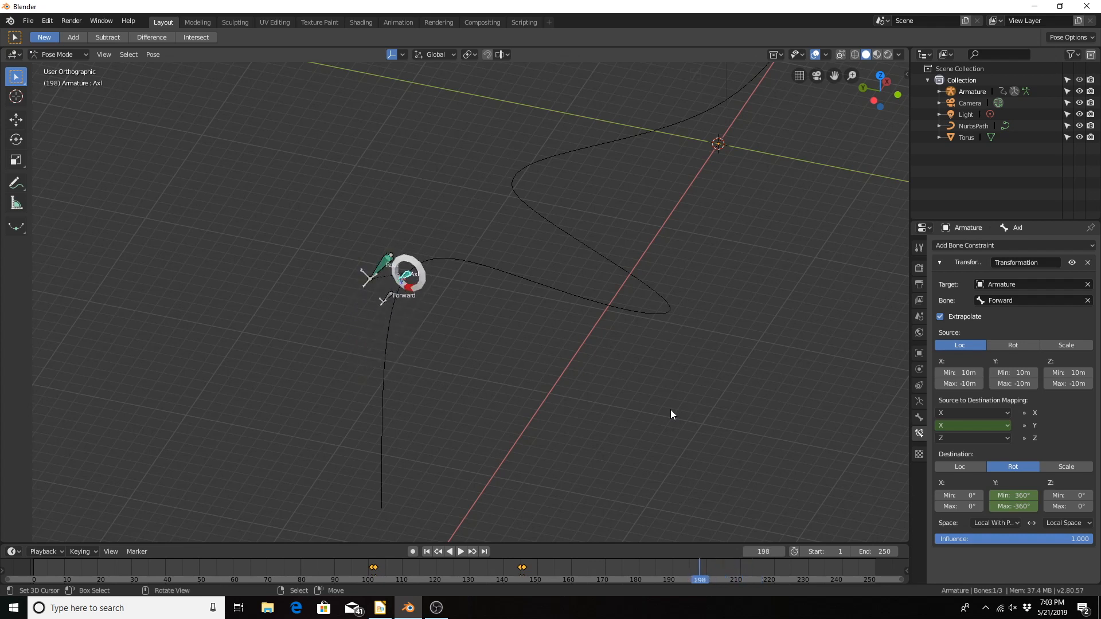
Step: Keyframe the Y mapping source as X at frame 199, and change it to Z with a keyframe at frame 200
key("Right")
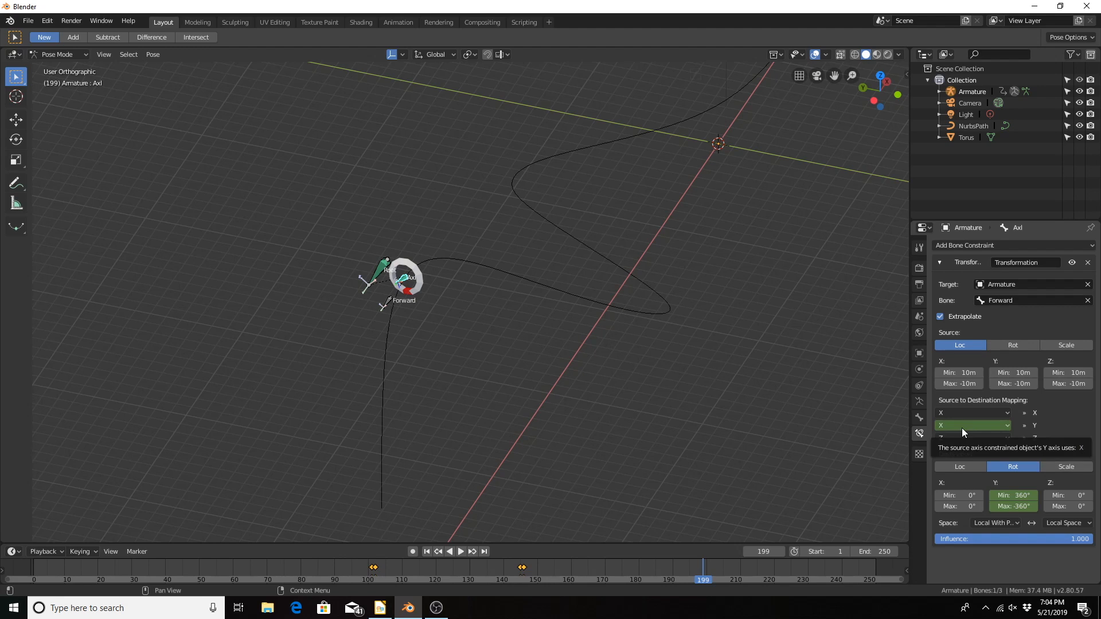
key("i")
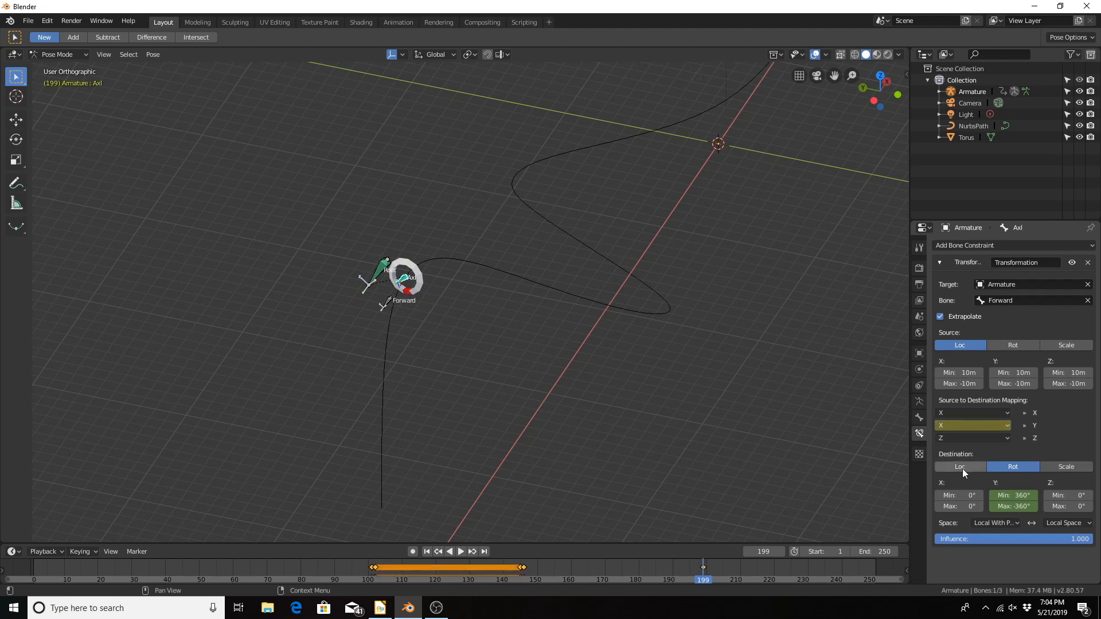
key("Right")
left_click(978, 425)
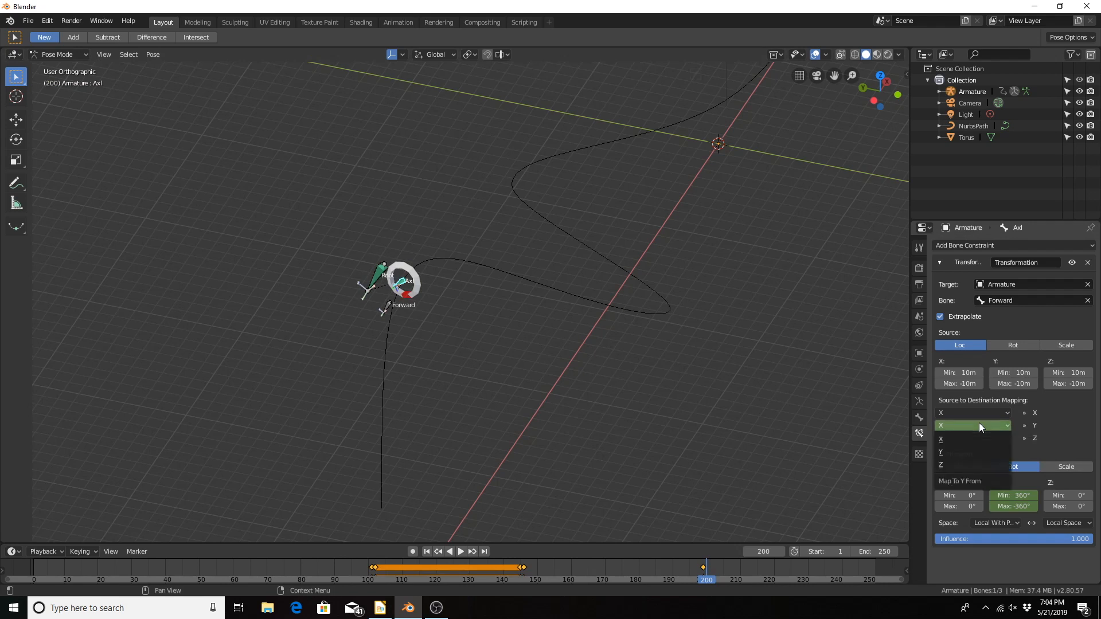
left_click(963, 462)
key("i")
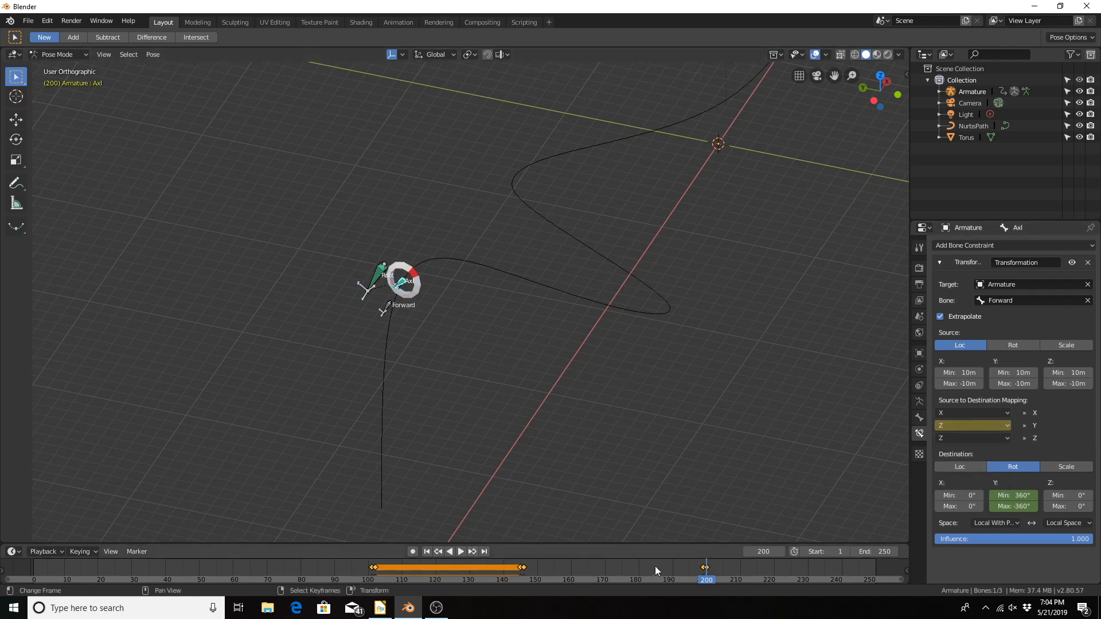
Step: Keyframe the Y destination rotation Min 360° and Max -360° at frame 199, and advance to frame 200
left_click_drag(655, 566, 703, 566)
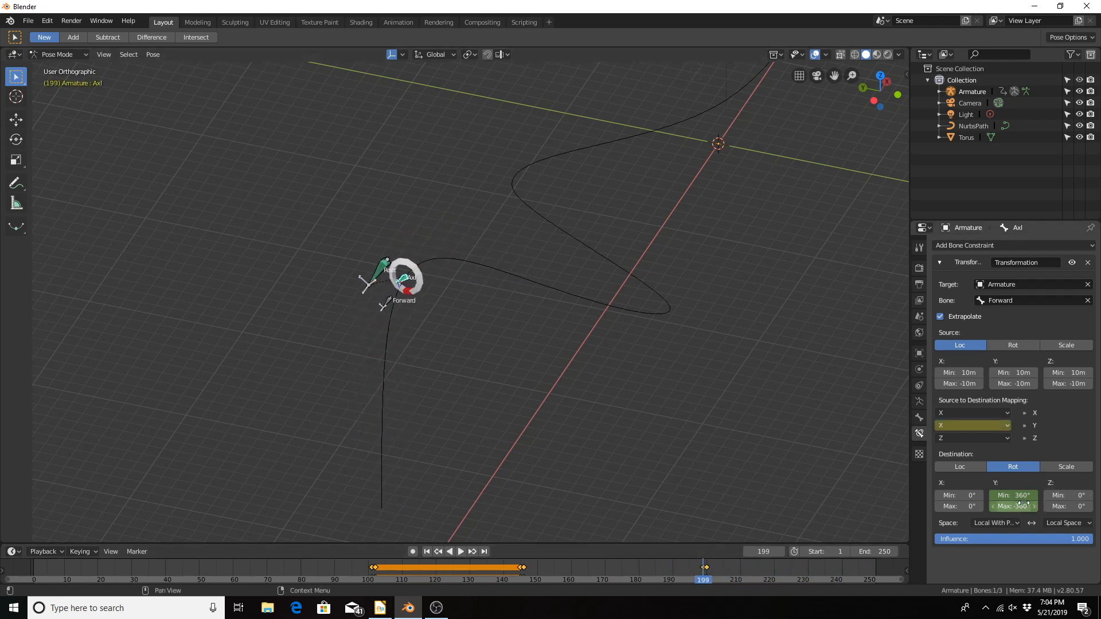
key("i")
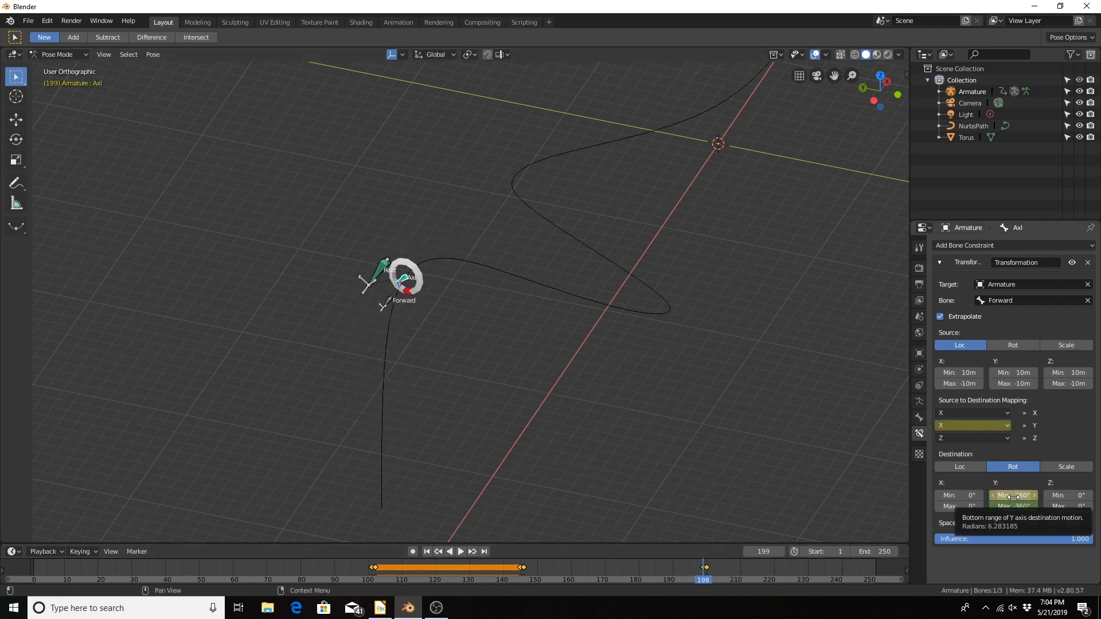
key("i")
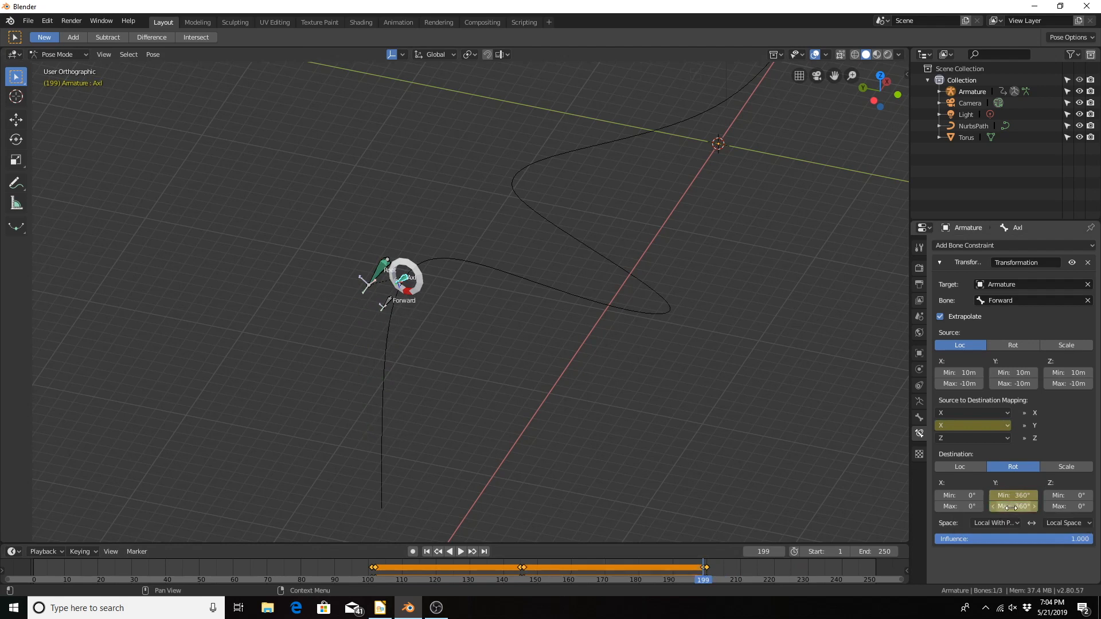
key("Right")
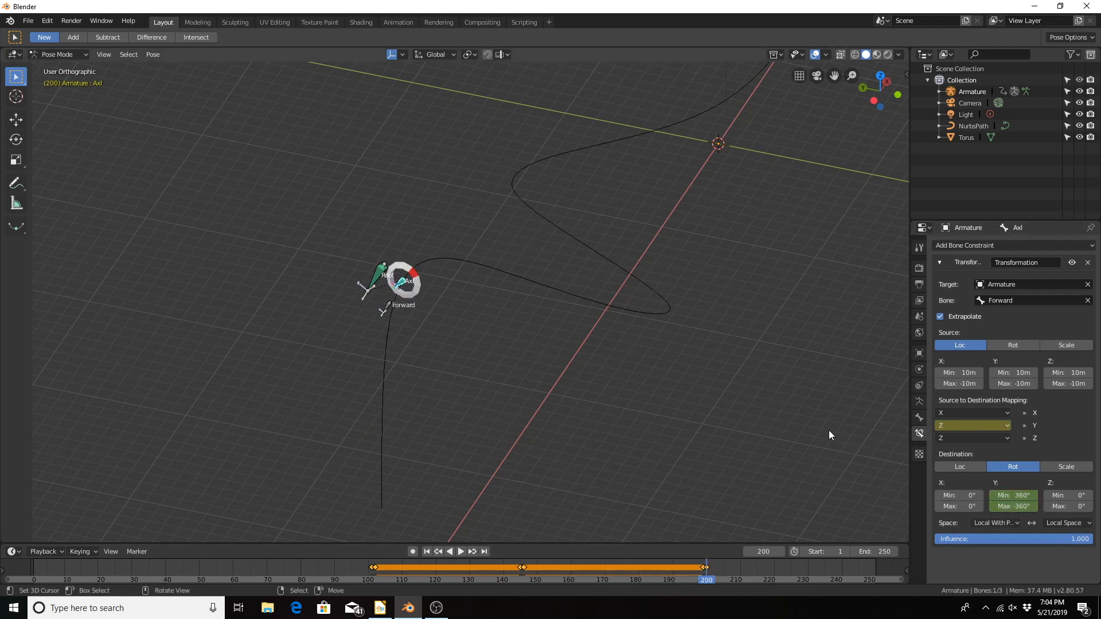
Step: Set the Y destination rotation to Min -360° and Max 360° and keyframe both values at frame 200
double_click(1014, 494)
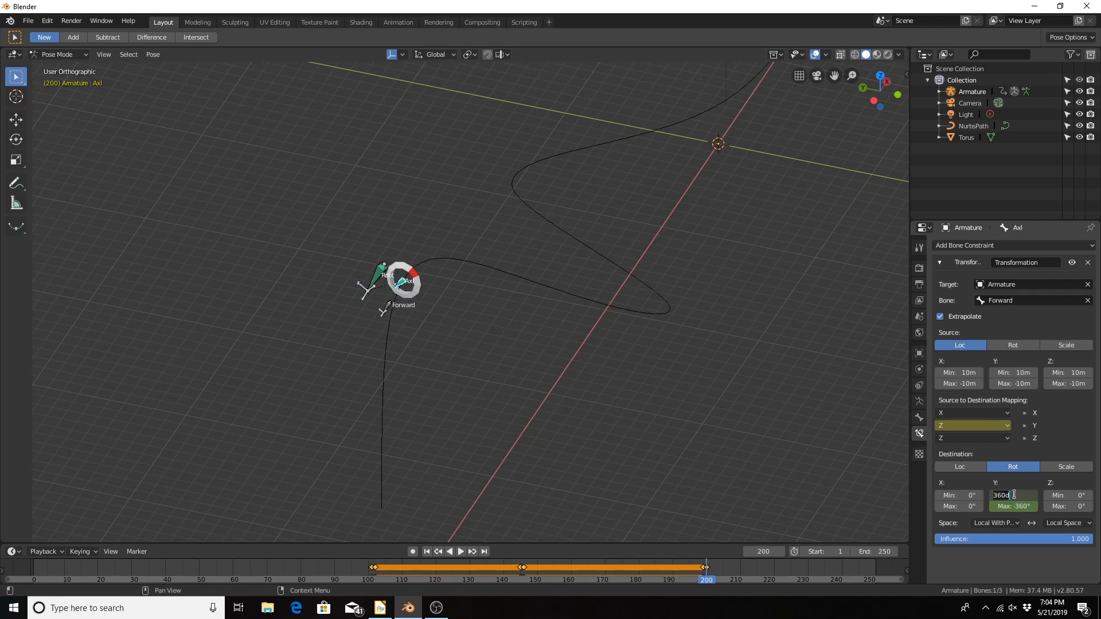
type("-360")
key("Return")
double_click(1012, 506)
type("360")
key("Return")
key("i")
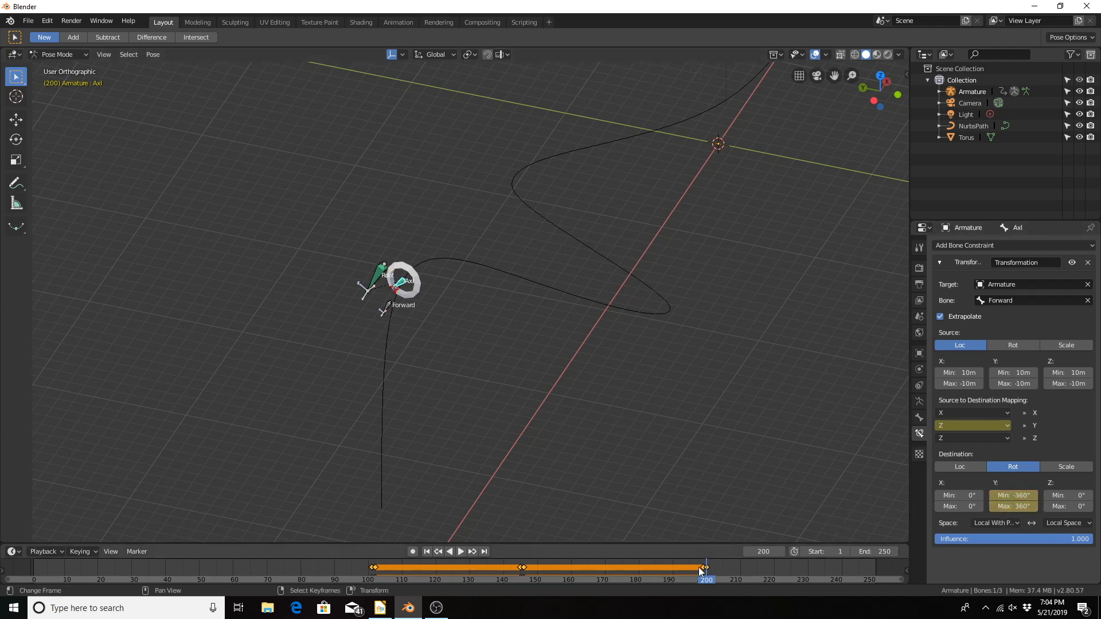
Step: Scrub back to frame 179 and forward to frame 201 to examine the wheel's roll up close through the last curve
left_click(671, 567)
left_click_drag(670, 563, 638, 579)
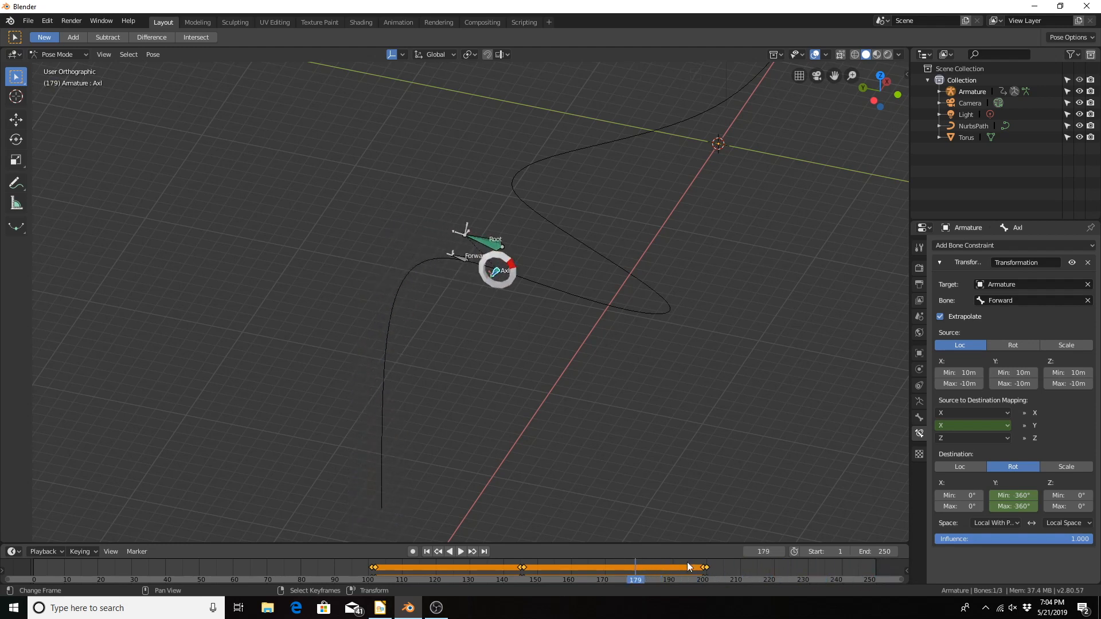
scroll(687, 562, "up", 2)
scroll(720, 563, "up", 3)
middle_click_drag(719, 563, 498, 580)
scroll(592, 566, "up", 2)
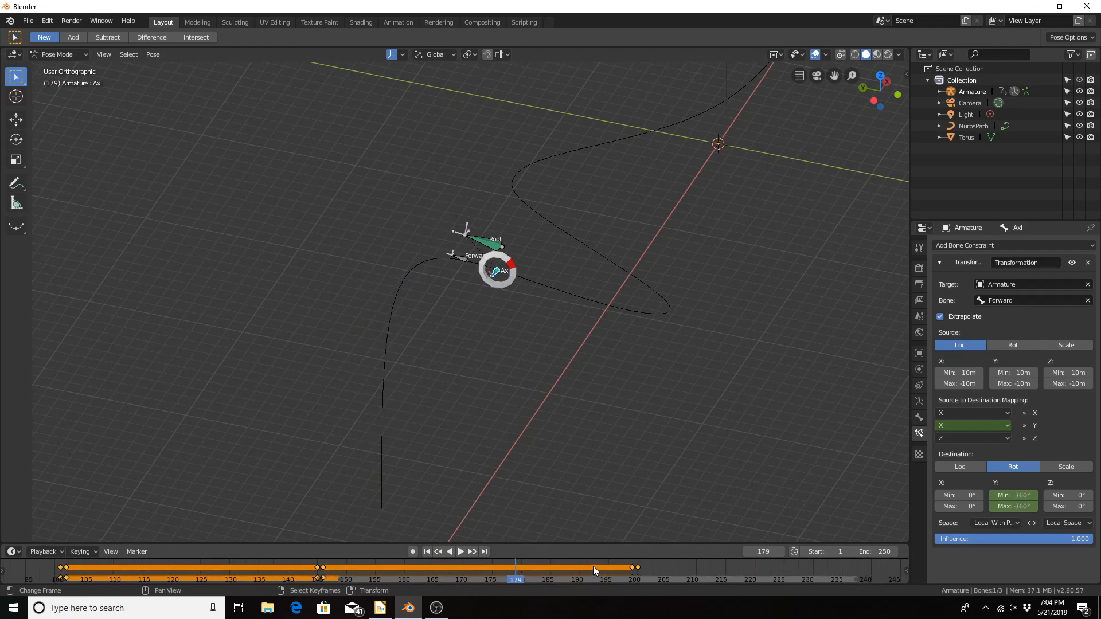
scroll(474, 265, "up", 6)
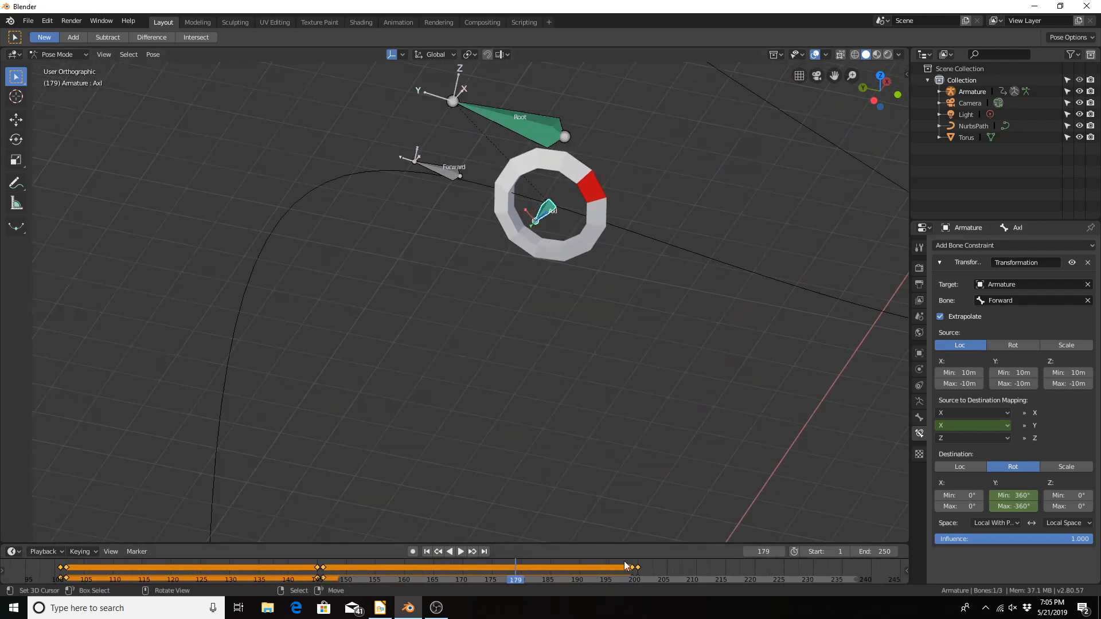
left_click_drag(592, 575, 643, 571)
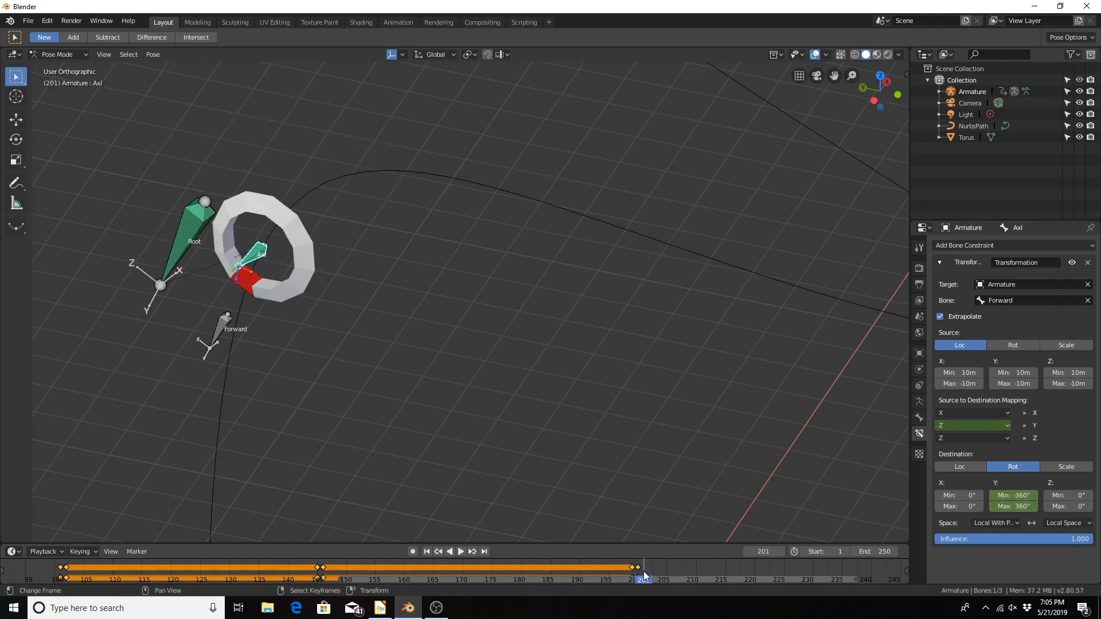